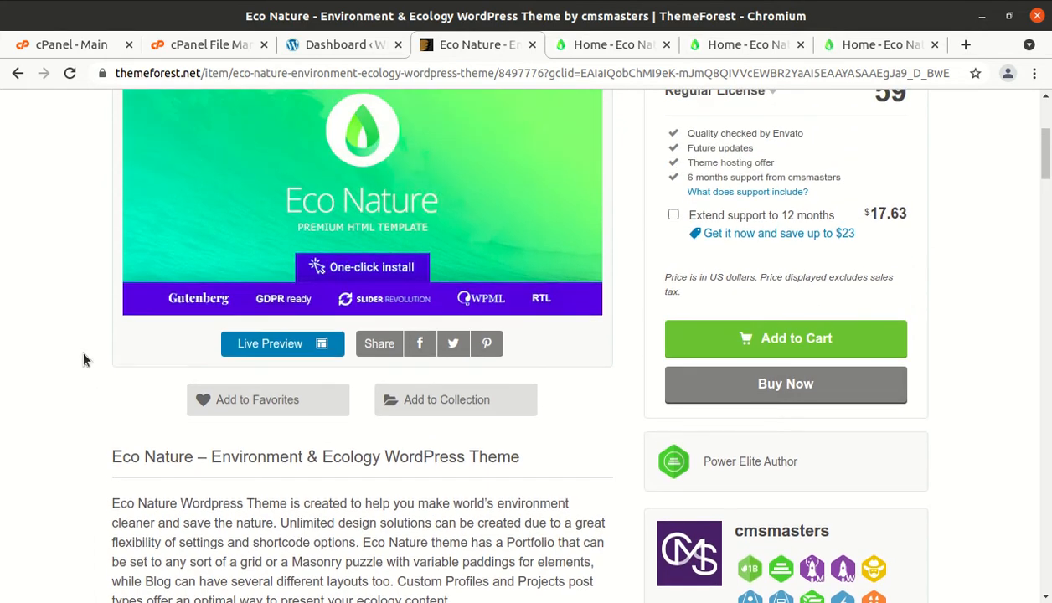
# Look over the Eco Nature theme's item page, covering its preview image, license pricing and description
pyautogui.scroll(-1, 81, 356)
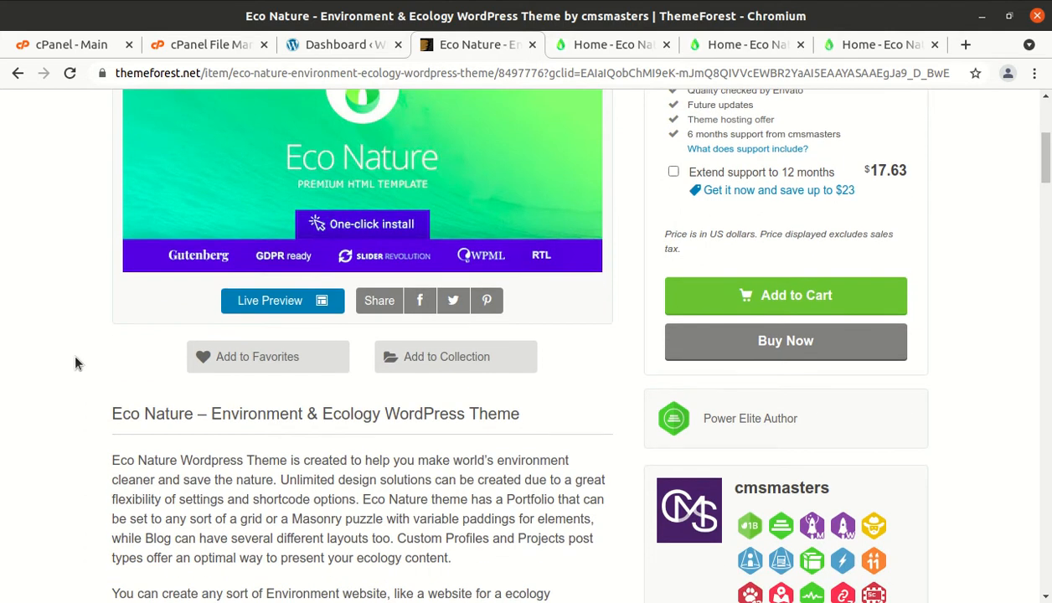
pyautogui.scroll(-1, 75, 362)
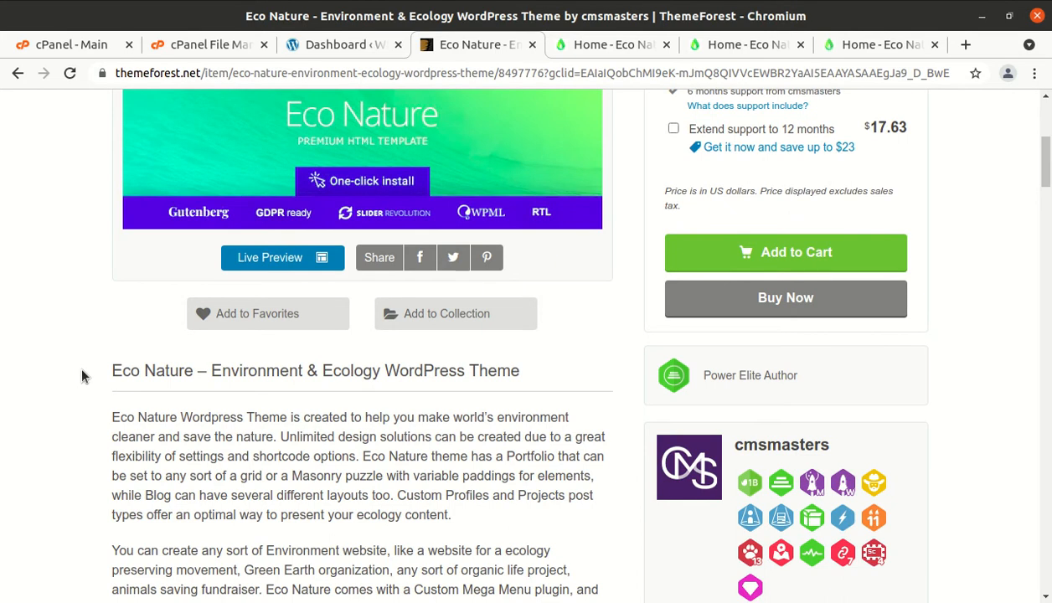
pyautogui.scroll(5, 82, 376)
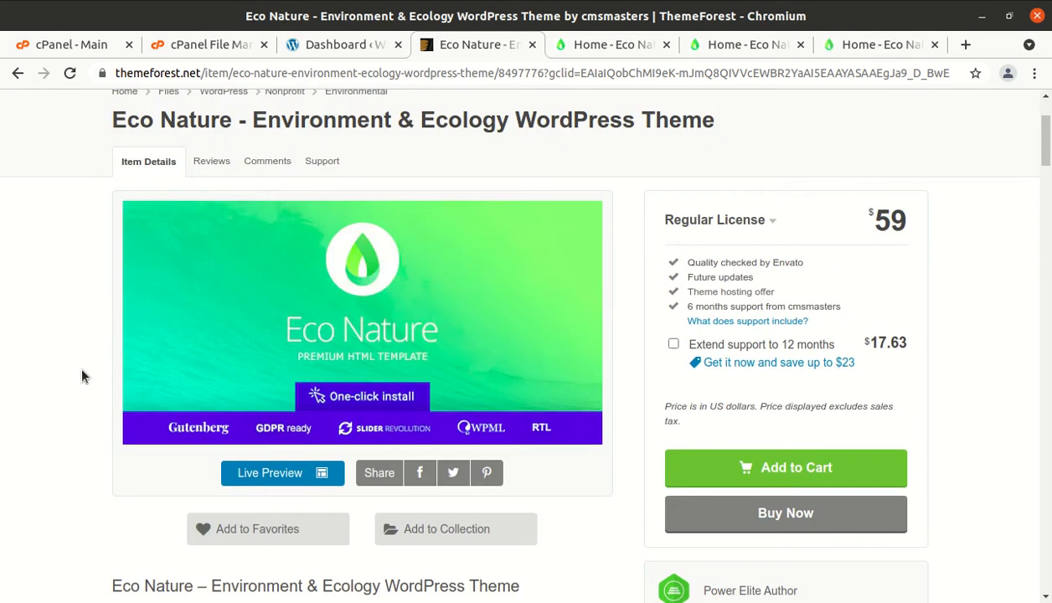
pyautogui.scroll(-5, 82, 376)
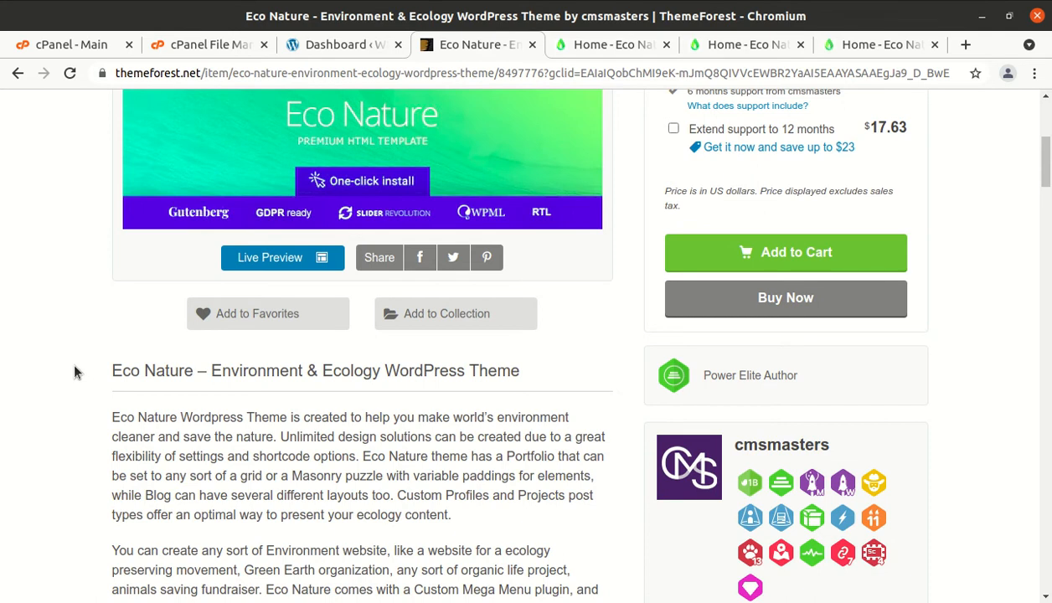
pyautogui.scroll(-2, 75, 371)
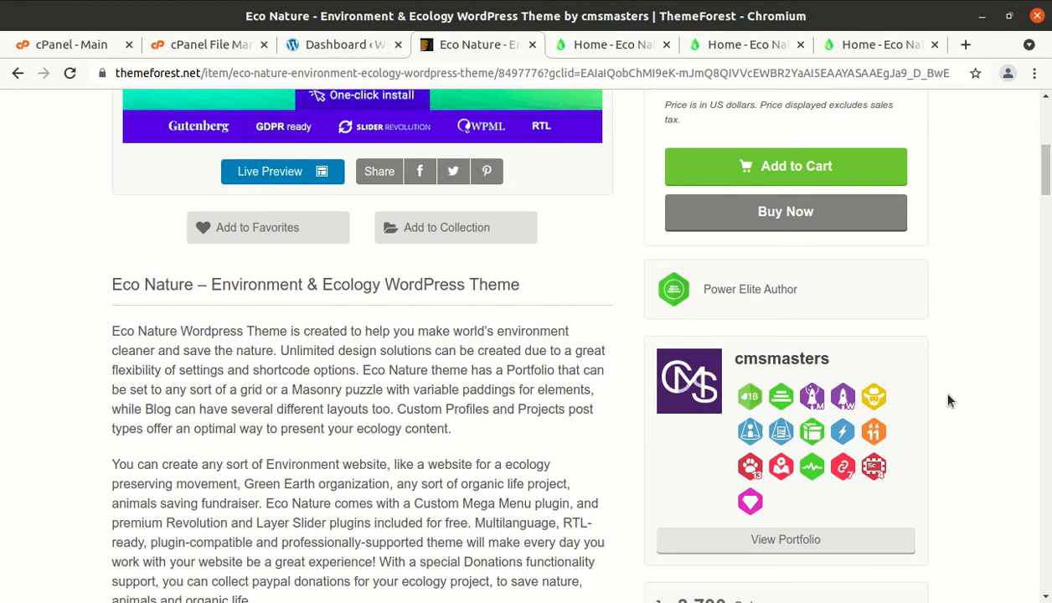
# Check the theme's credibility by highlighting its author name, author badge, publication date and last update date
pyautogui.moveTo(855, 358); pyautogui.dragTo(737, 361)
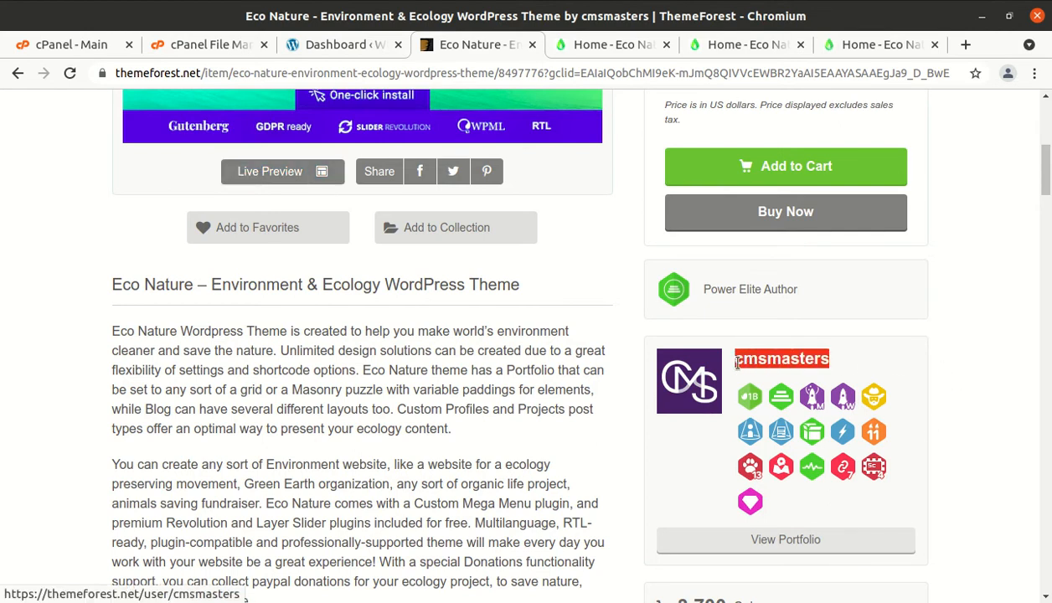
pyautogui.moveTo(804, 291); pyautogui.dragTo(706, 291)
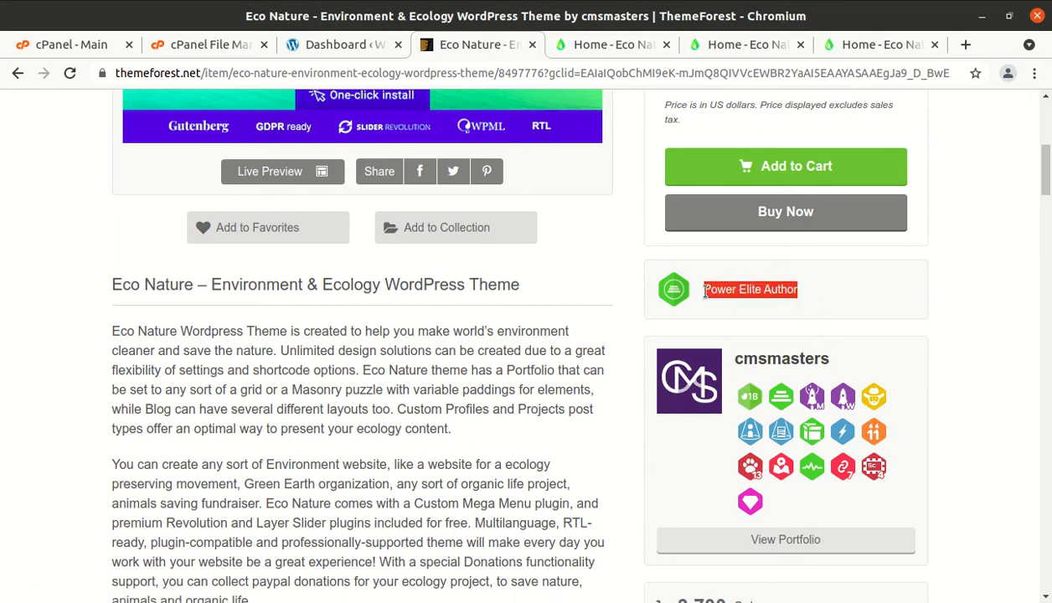
pyautogui.scroll(-3, 650, 365)
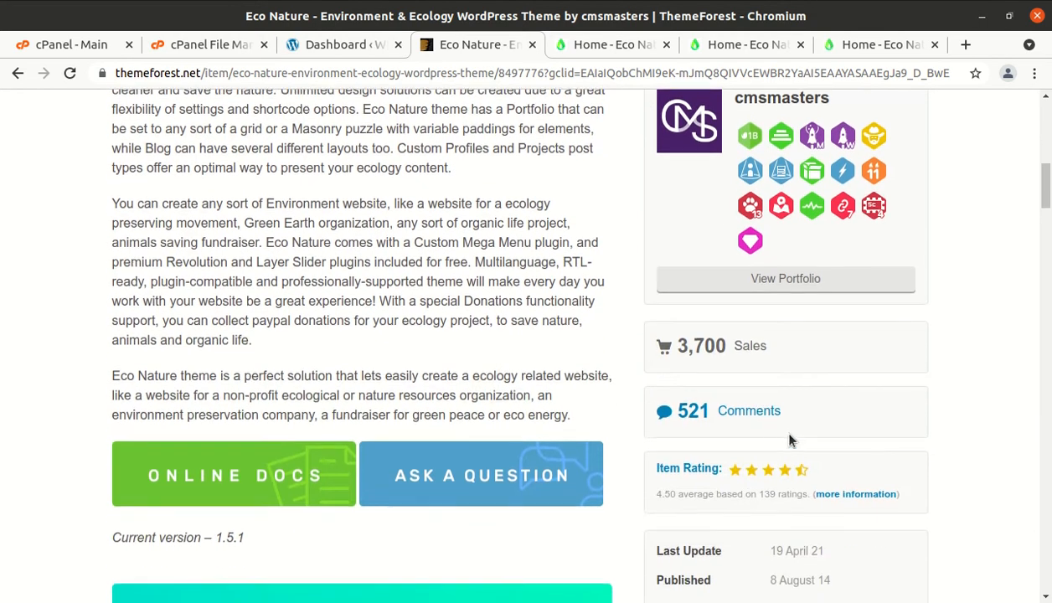
pyautogui.scroll(-2, 788, 437)
pyautogui.moveTo(858, 458); pyautogui.dragTo(772, 458)
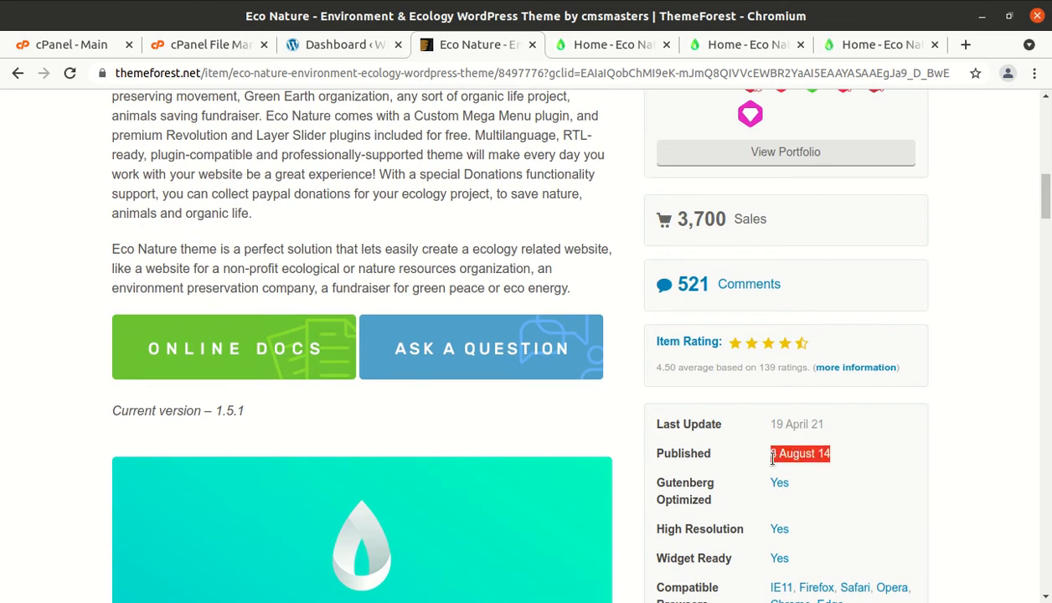
pyautogui.moveTo(829, 425); pyautogui.dragTo(766, 430)
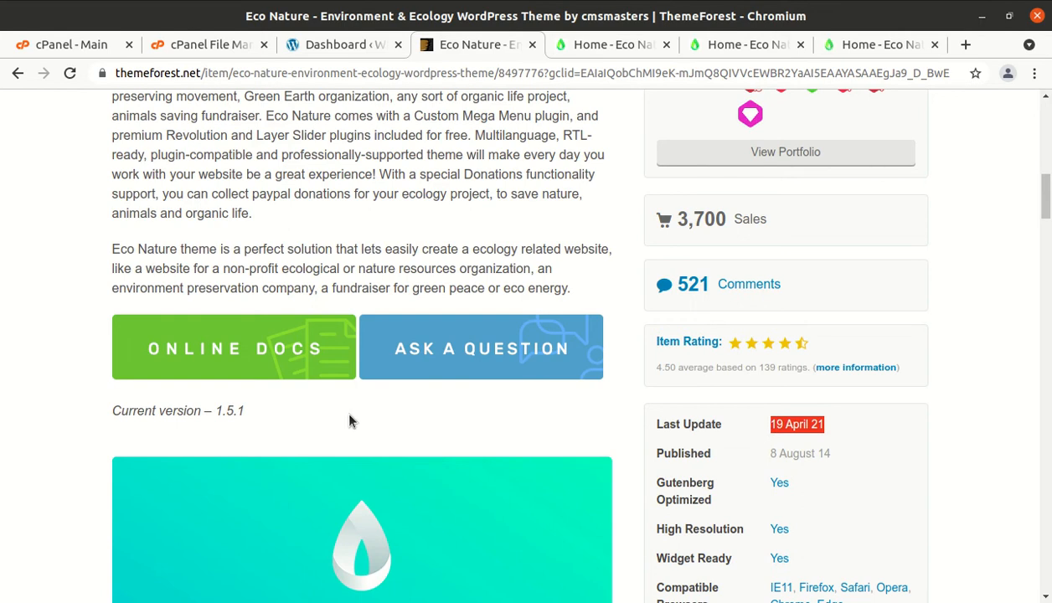
# Examine the theme's promotional banner, compatibility and software version details, and the "Features you'll like" section
pyautogui.scroll(-5, 310, 413)
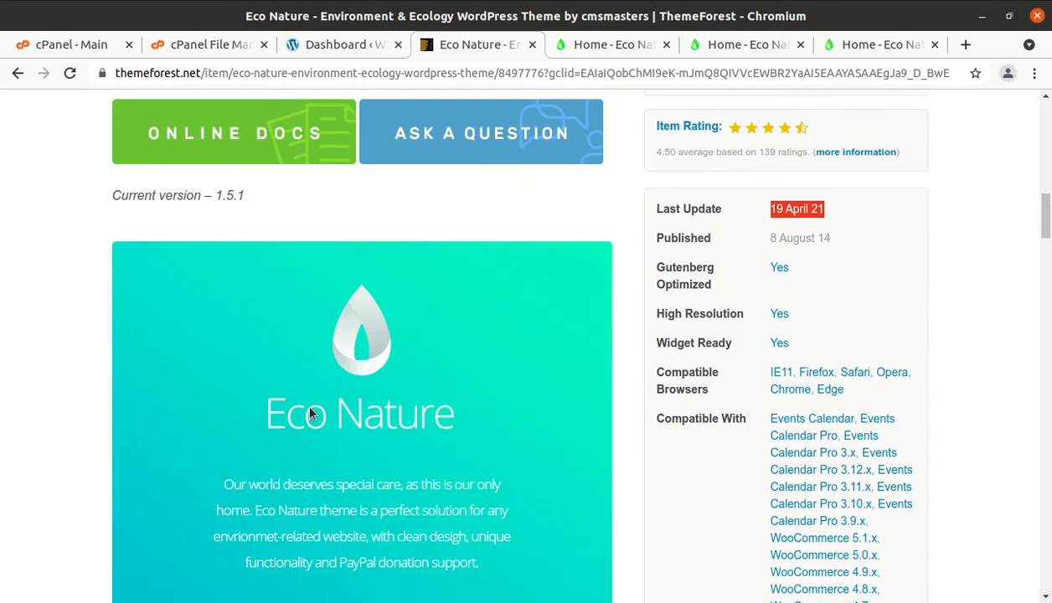
pyautogui.scroll(-3, 310, 413)
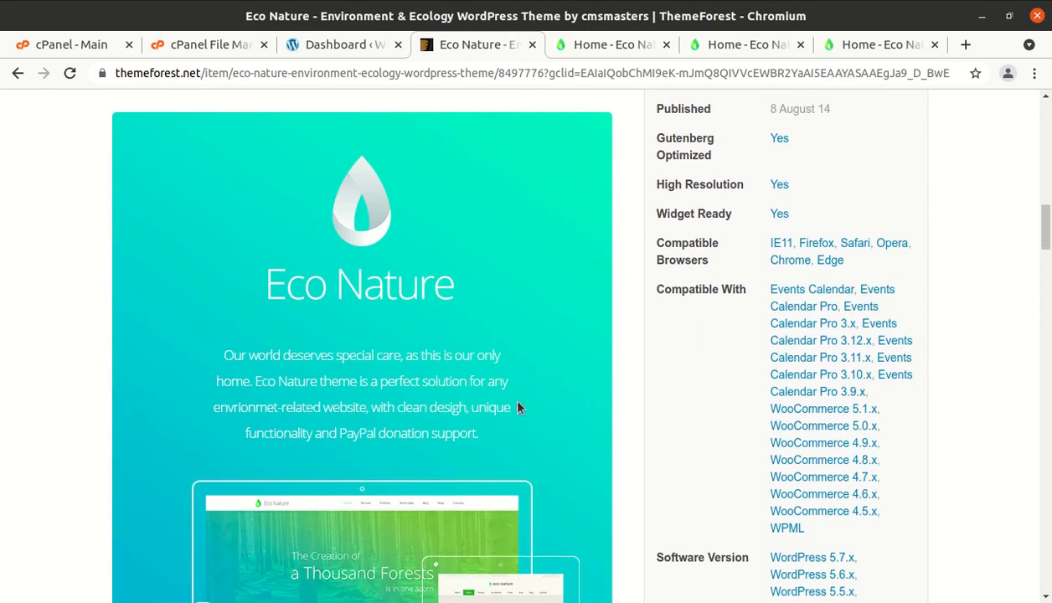
pyautogui.scroll(-1, 533, 413)
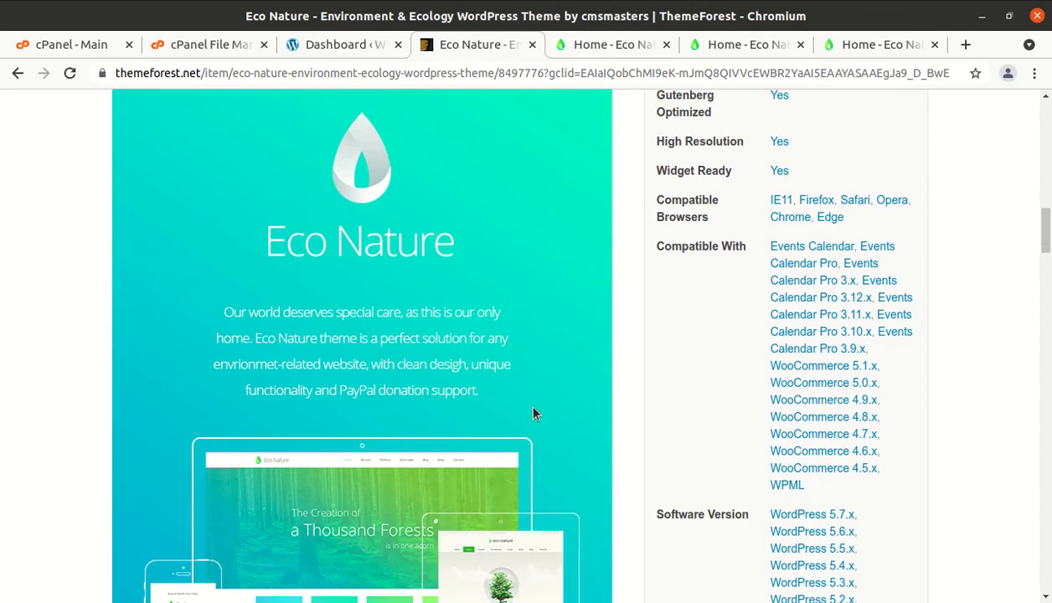
pyautogui.scroll(-2, 534, 412)
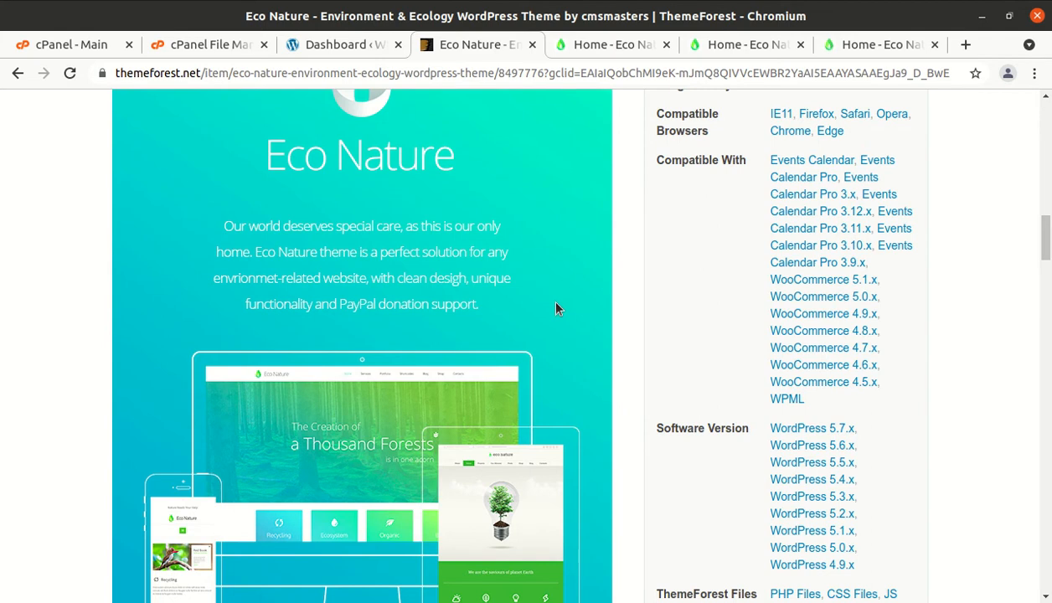
pyautogui.scroll(-1, 557, 309)
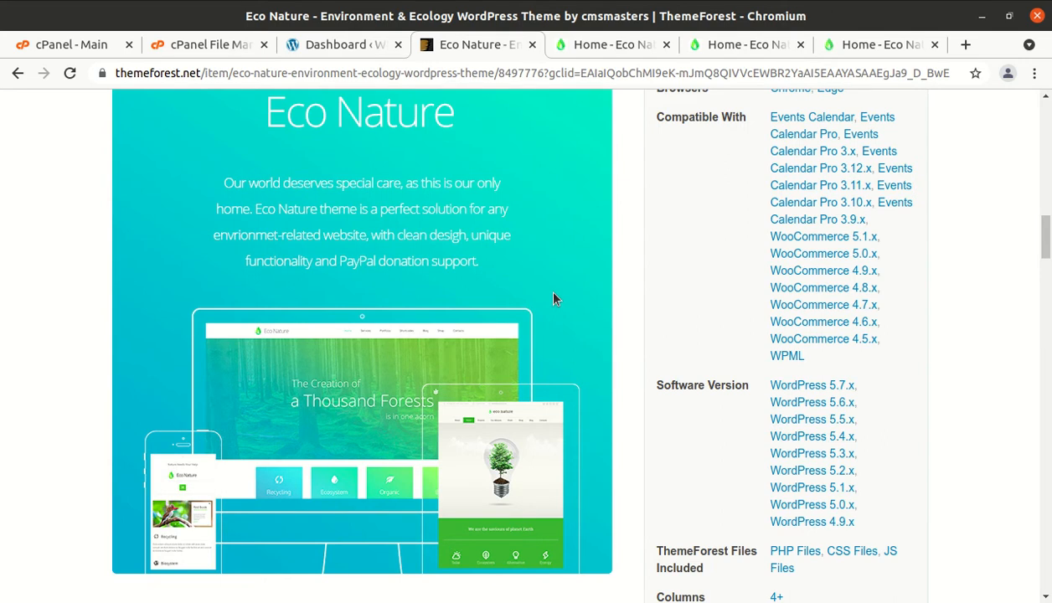
pyautogui.scroll(-7, 553, 299)
pyautogui.scroll(-6, 552, 299)
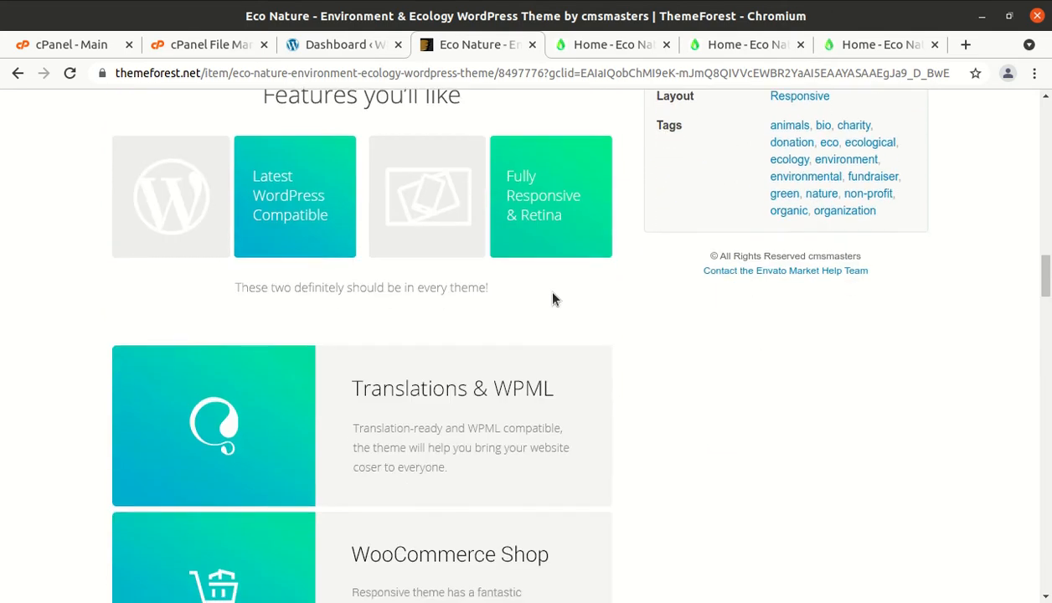
# Bring up the Eco Nature landing page and highlight the tagline "Three Nature-Saving Websites in One Theme"
pyautogui.click(593, 46)
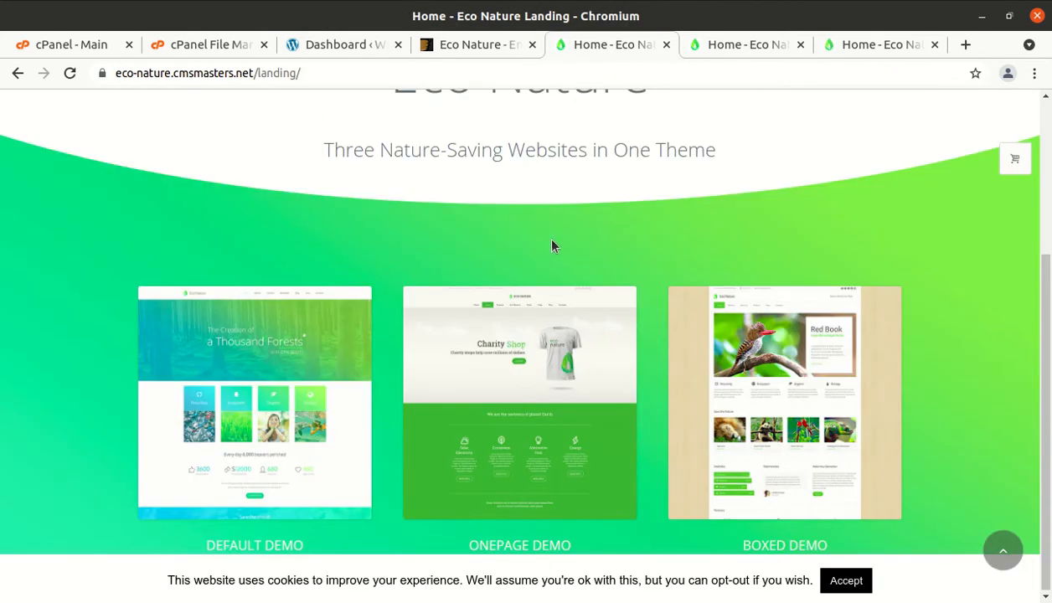
pyautogui.scroll(4, 557, 245)
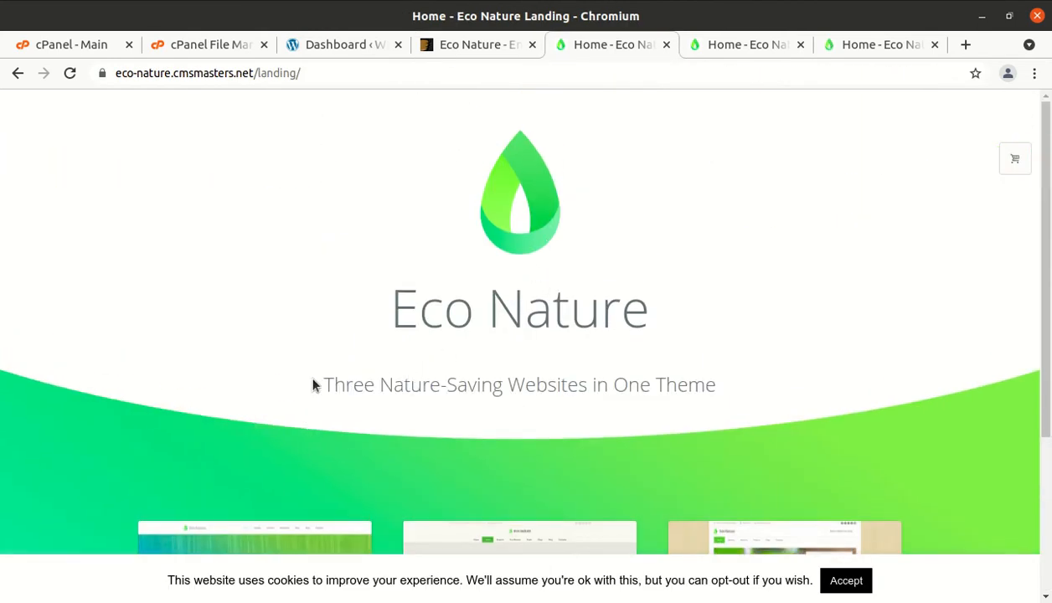
pyautogui.moveTo(313, 382); pyautogui.dragTo(732, 391)
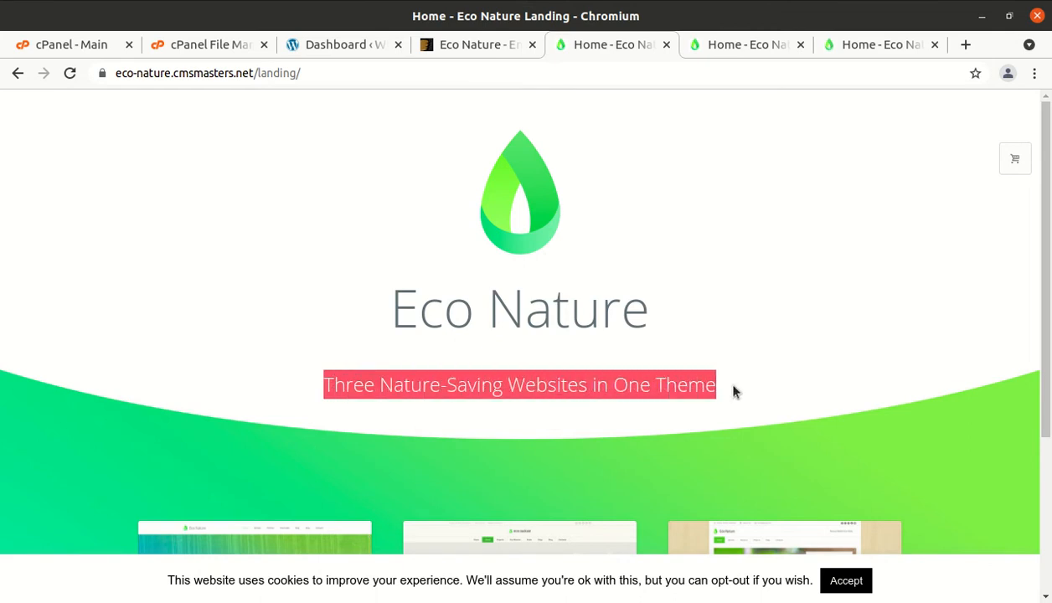
# Bring up the default Eco Nature demo and examine its homepage from the header and slider down to the image gallery
pyautogui.click(705, 51)
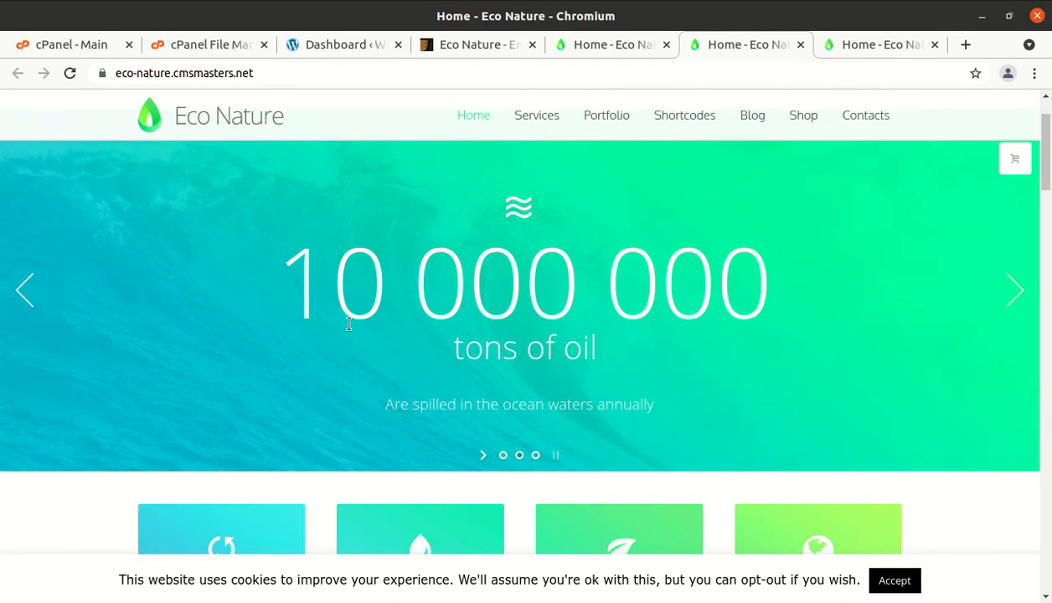
pyautogui.scroll(1, 345, 331)
pyautogui.scroll(-3, 345, 331)
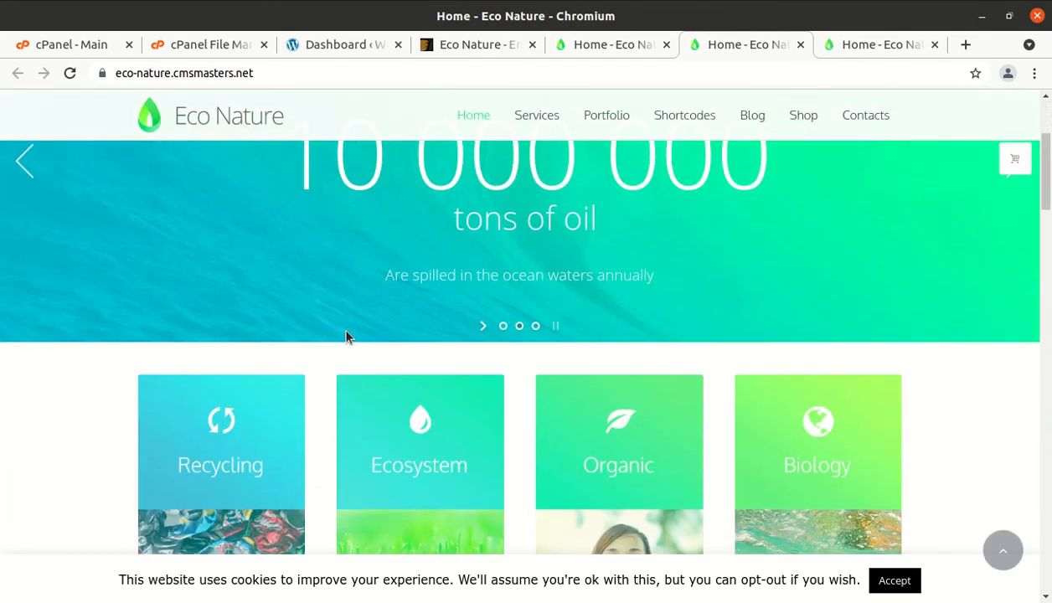
pyautogui.scroll(-3, 346, 333)
pyautogui.scroll(5, 346, 333)
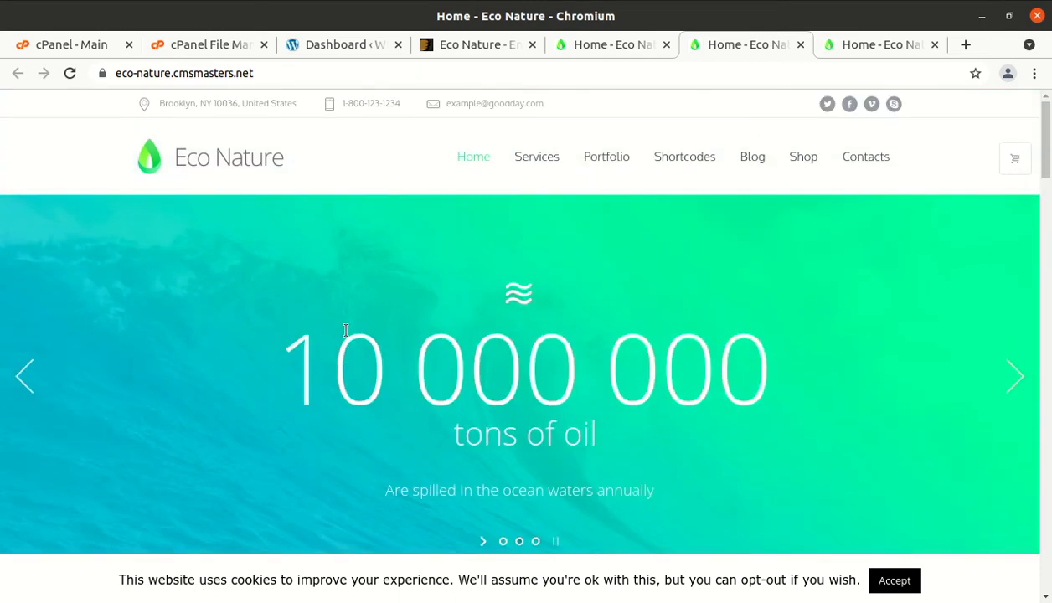
pyautogui.scroll(-6, 345, 330)
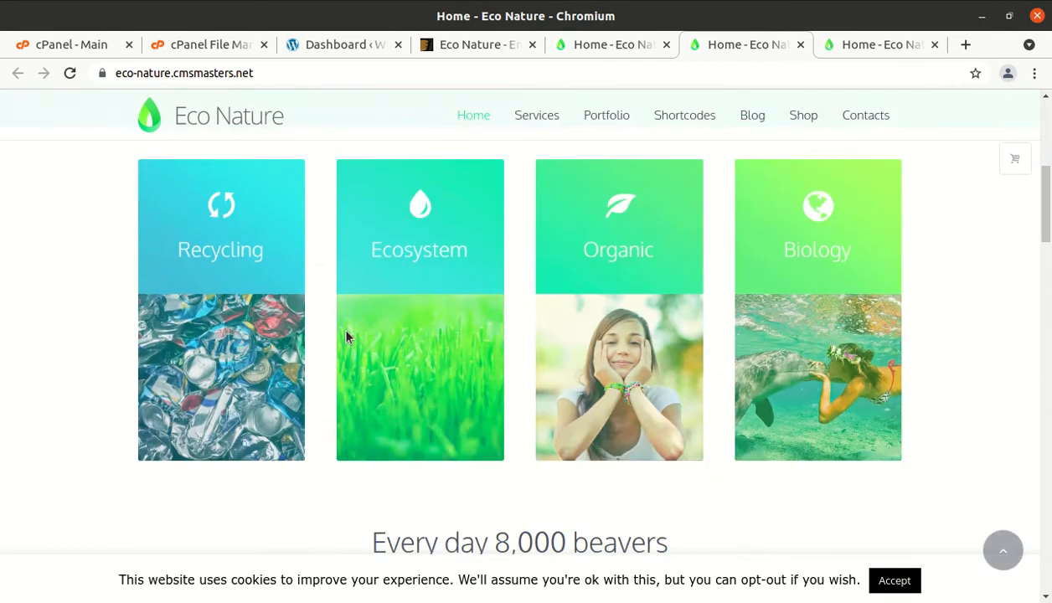
pyautogui.scroll(-10, 349, 336)
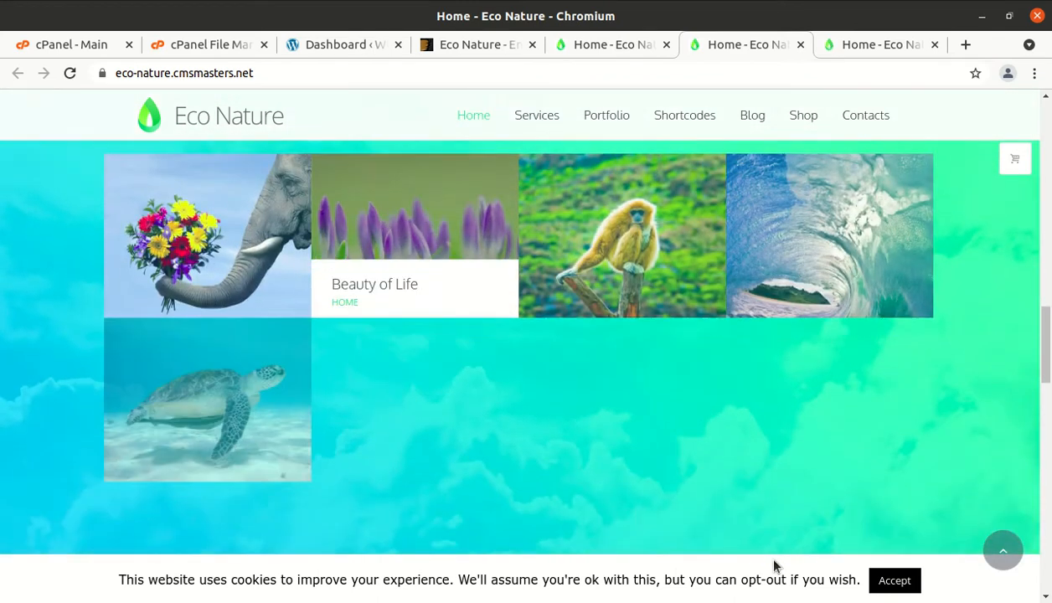
# Accept the demo site's cookie notice and review the rest of the homepage down to the footer links
pyautogui.click(895, 580)
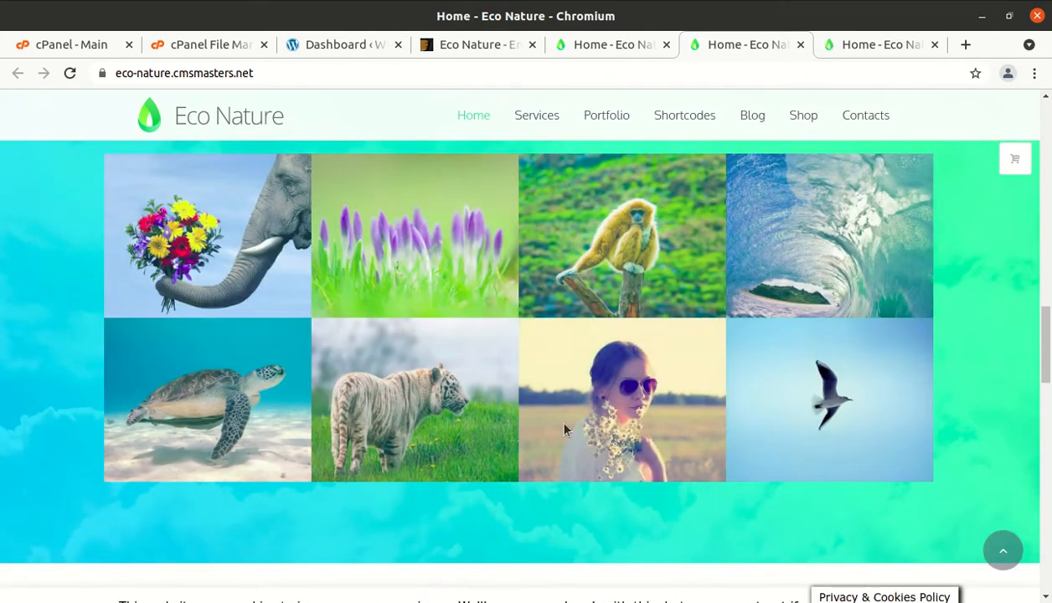
pyautogui.scroll(-4, 545, 423)
pyautogui.scroll(-5, 490, 416)
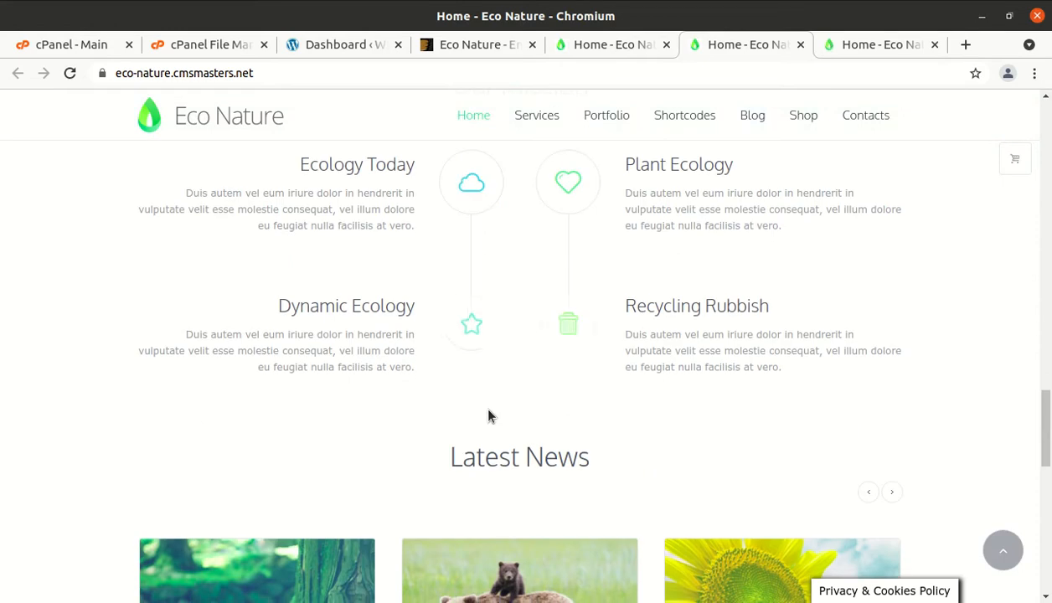
pyautogui.scroll(-5, 489, 416)
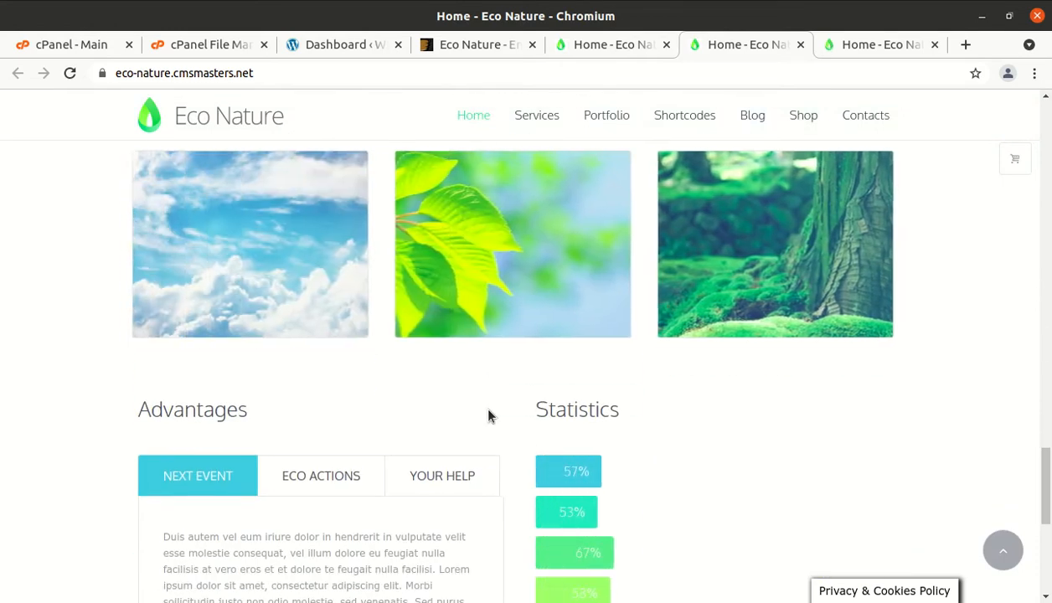
pyautogui.scroll(-5, 432, 378)
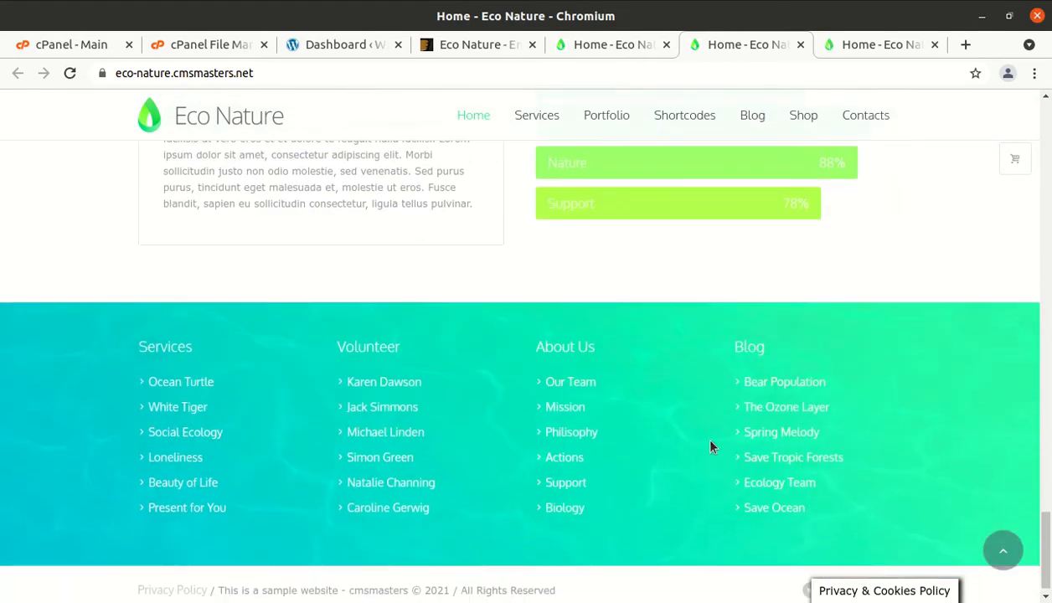
pyautogui.scroll(10, 512, 356)
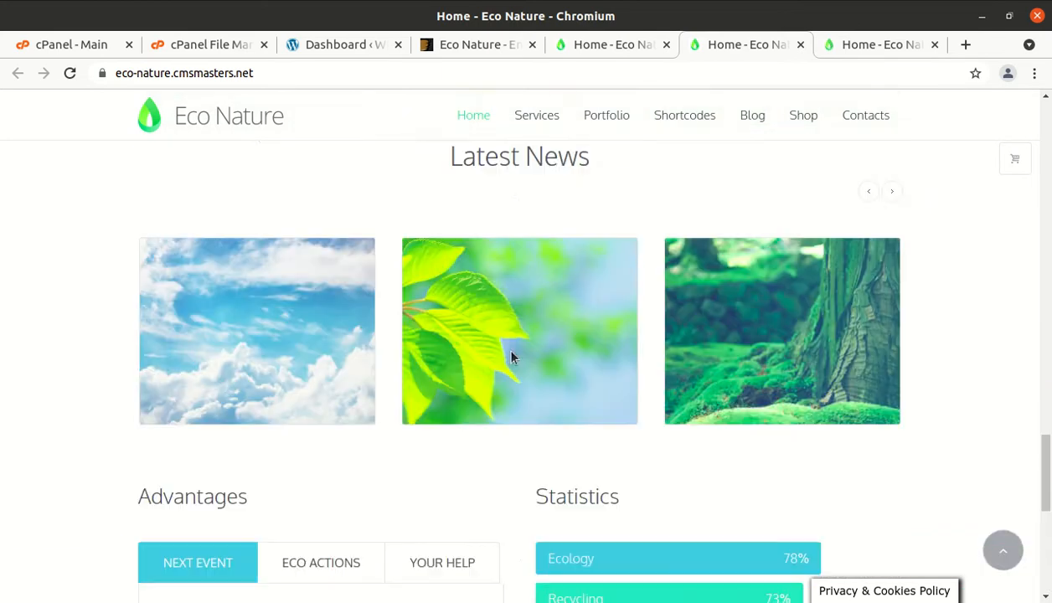
# Open the demo's About Us page from its Services section and look through the team and "What People Say" sections
pyautogui.moveTo(552, 127)
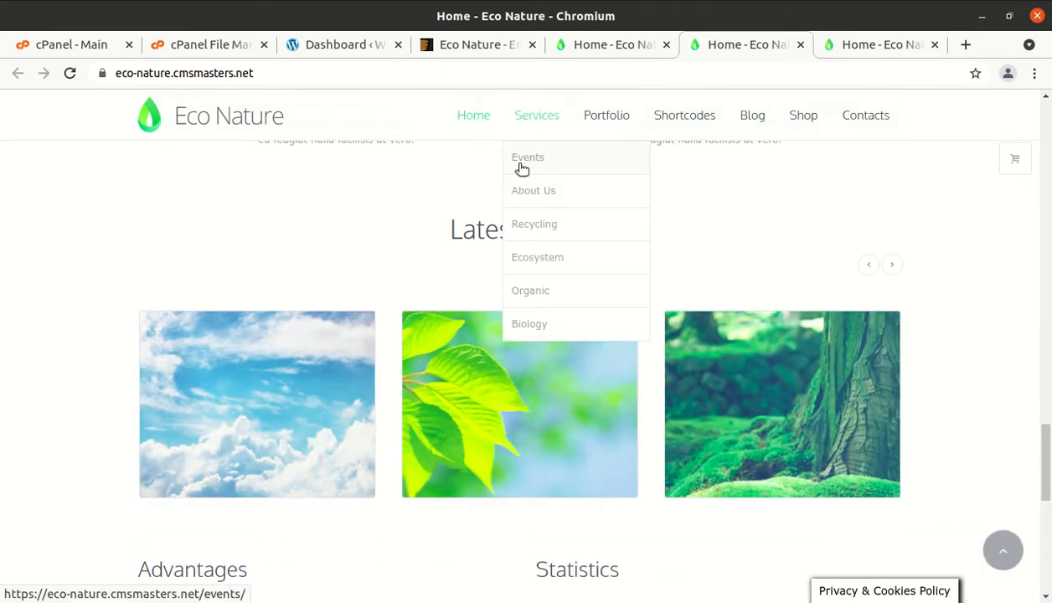
pyautogui.click(519, 194)
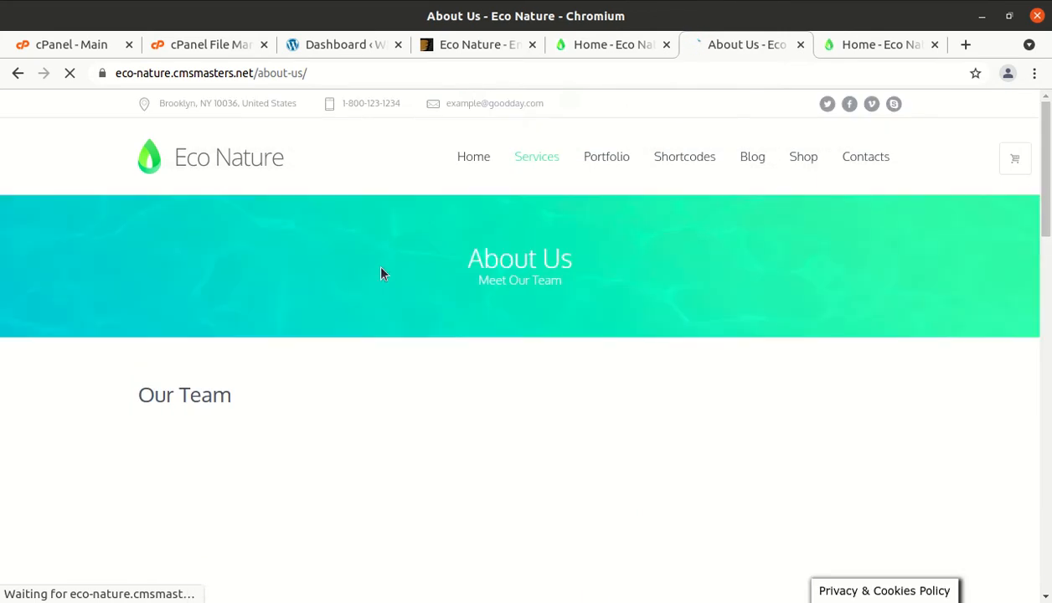
pyautogui.scroll(-5, 468, 327)
pyautogui.scroll(-4, 605, 345)
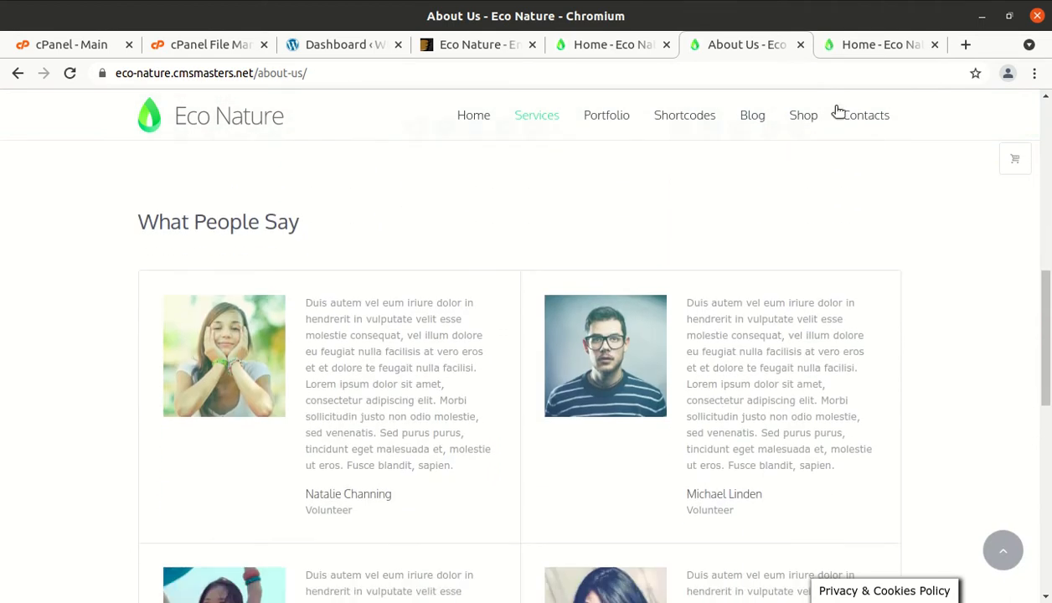
# Bring up the Eco Nature OnePage demo and look over its header, slider and green introduction section
pyautogui.click(841, 45)
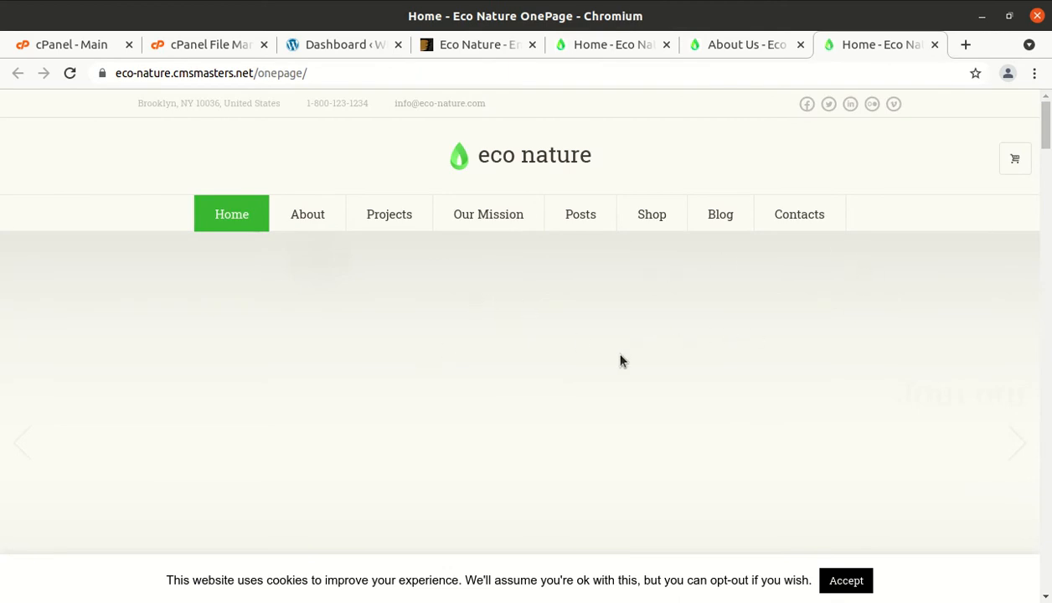
pyautogui.scroll(-5, 620, 360)
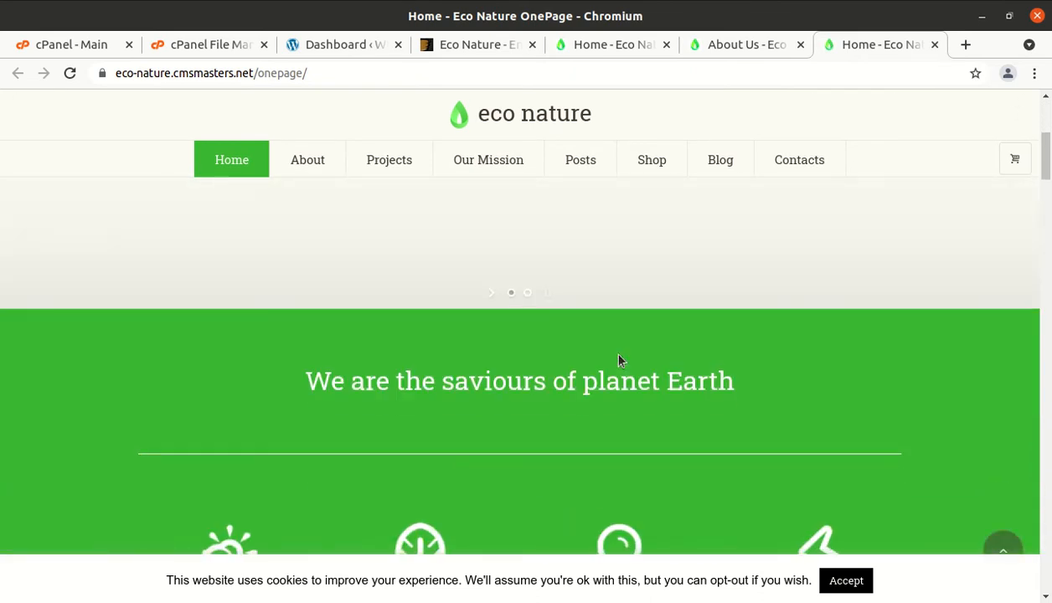
pyautogui.scroll(4, 619, 360)
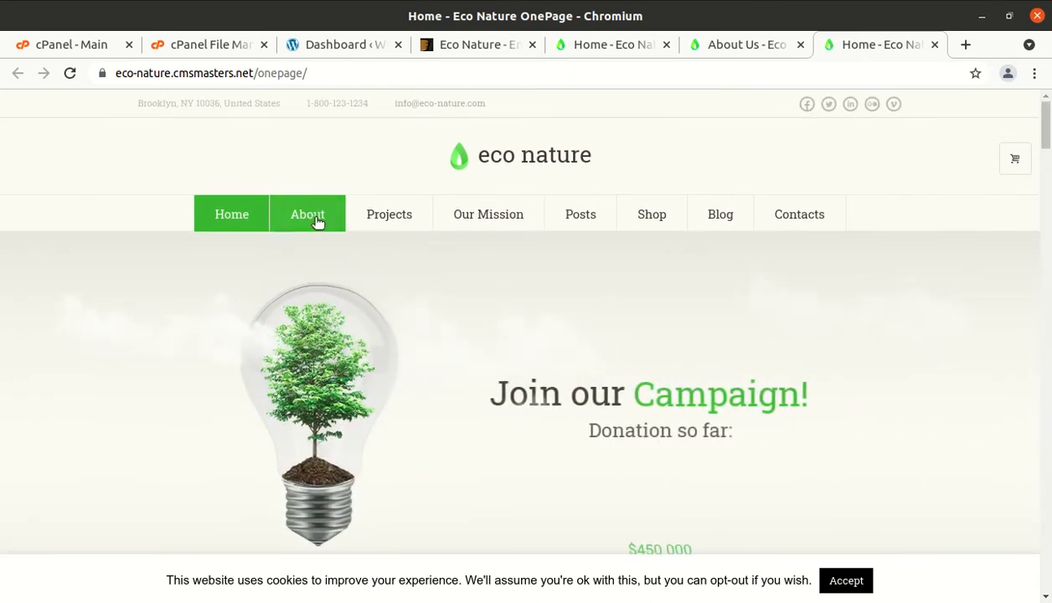
# Review the OnePage demo's About, Projects, Our Mission, Posts and Shop sections through its navigation links
pyautogui.click(316, 220)
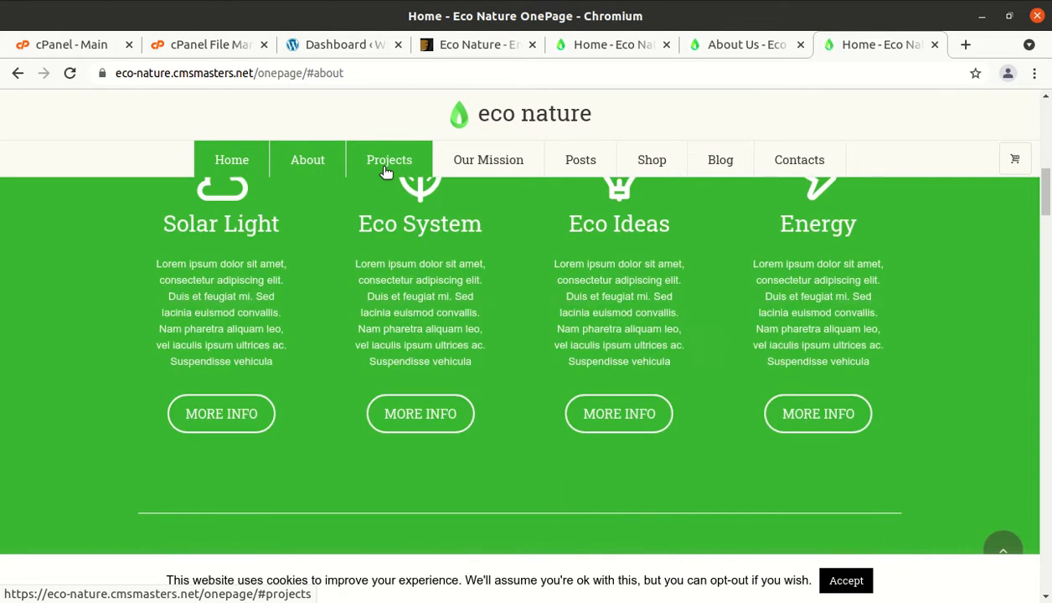
pyautogui.click(386, 172)
pyautogui.click(486, 162)
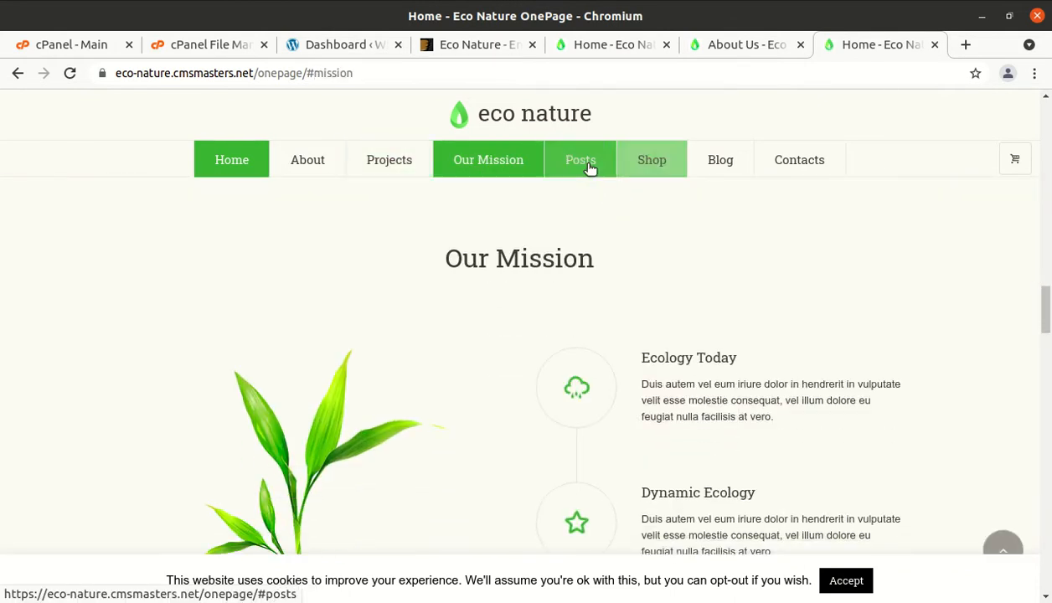
pyautogui.click(592, 169)
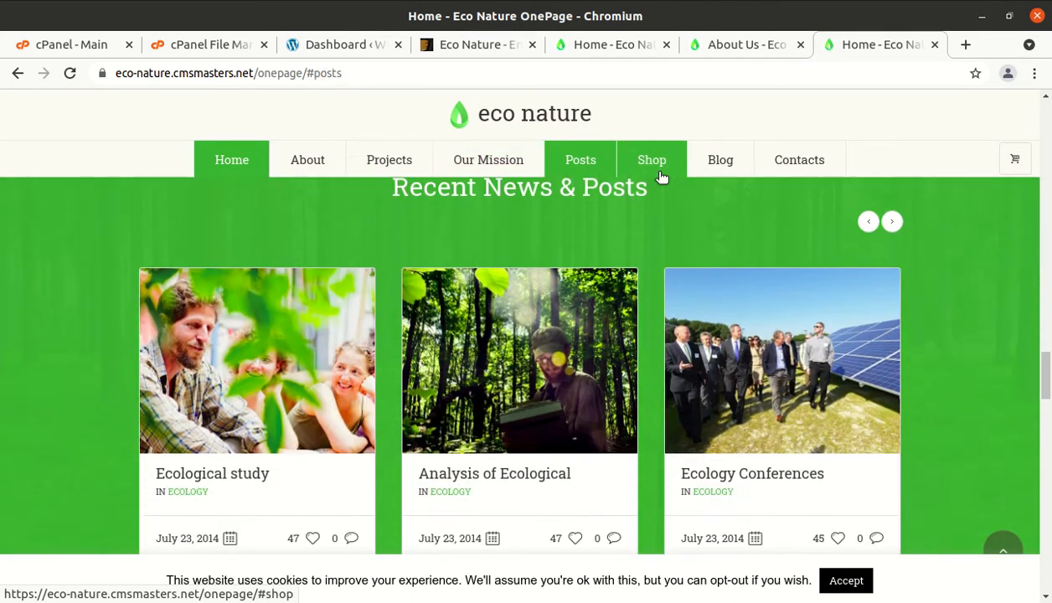
pyautogui.click(662, 176)
# Open the OnePage demo's Blog page and look through its first posts and Recent Posts list
pyautogui.click(718, 161)
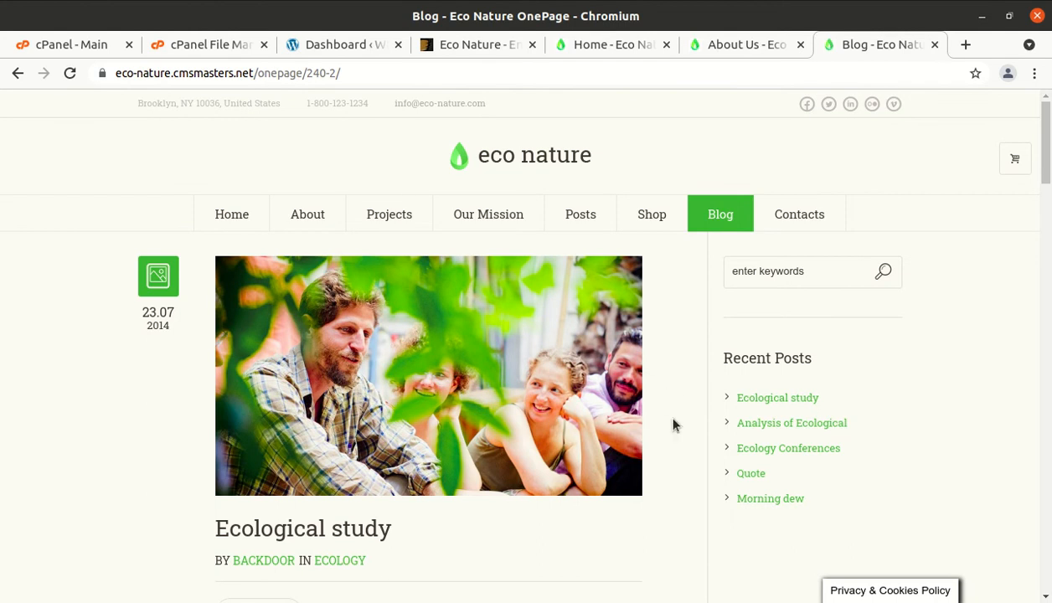
pyautogui.scroll(-3, 667, 423)
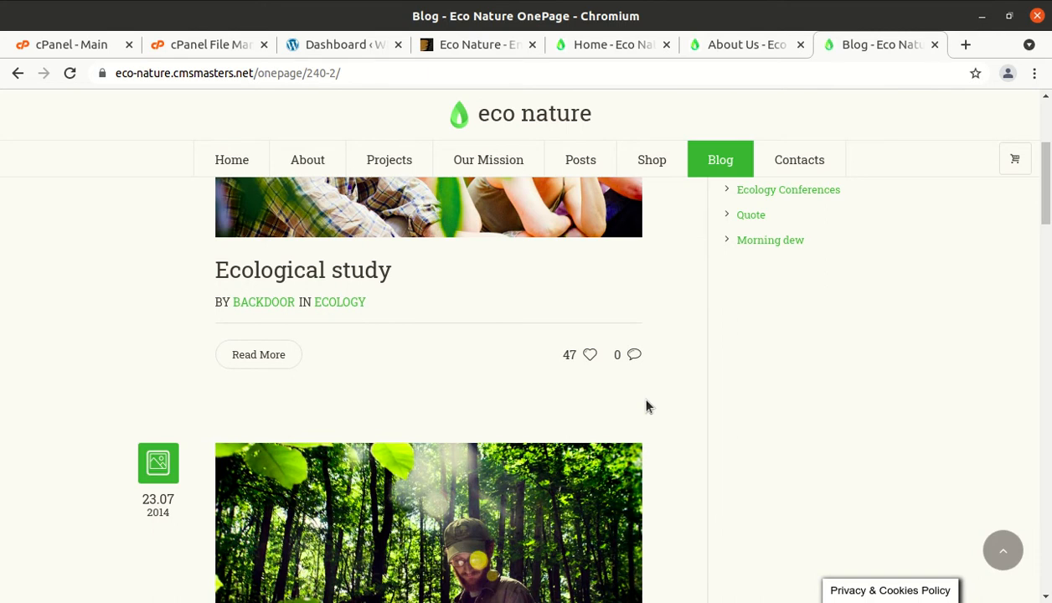
pyautogui.scroll(-1, 94, 286)
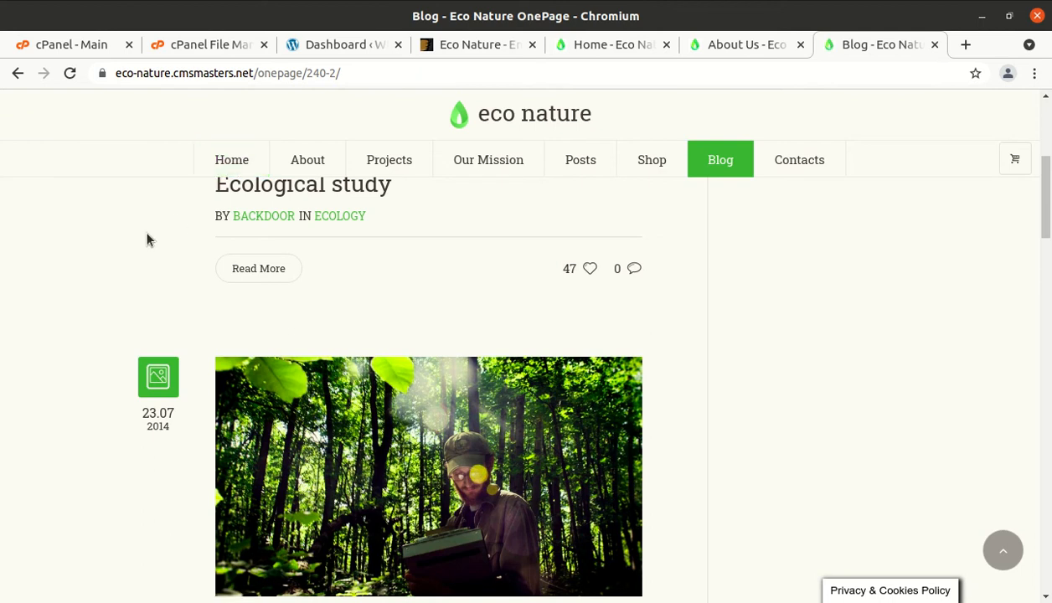
pyautogui.scroll(5, 147, 239)
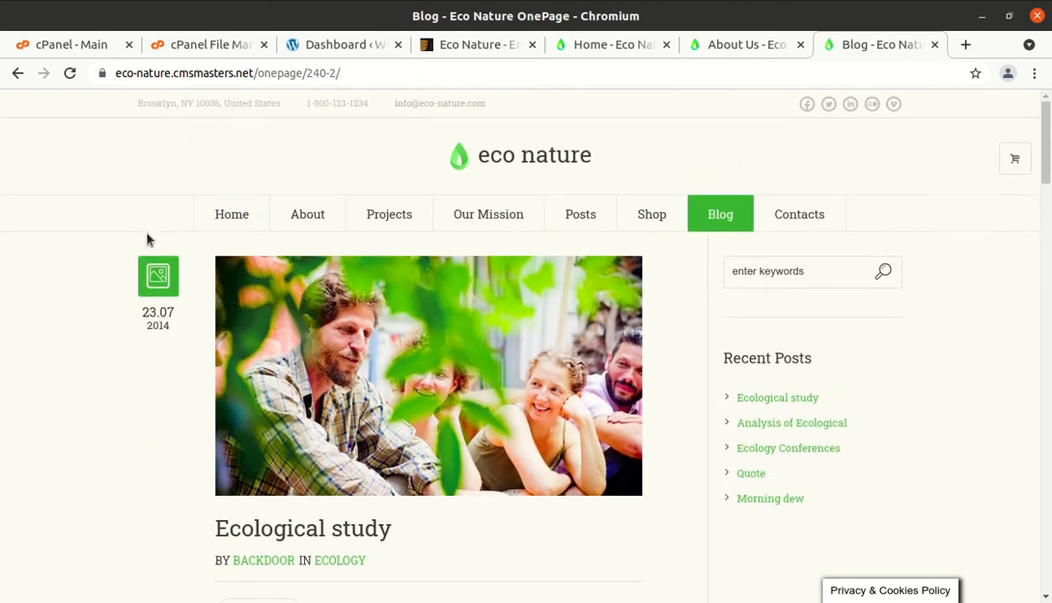
# Return to the WordPress dashboard and visit the WP Themes site to check its current front page
pyautogui.click(350, 50)
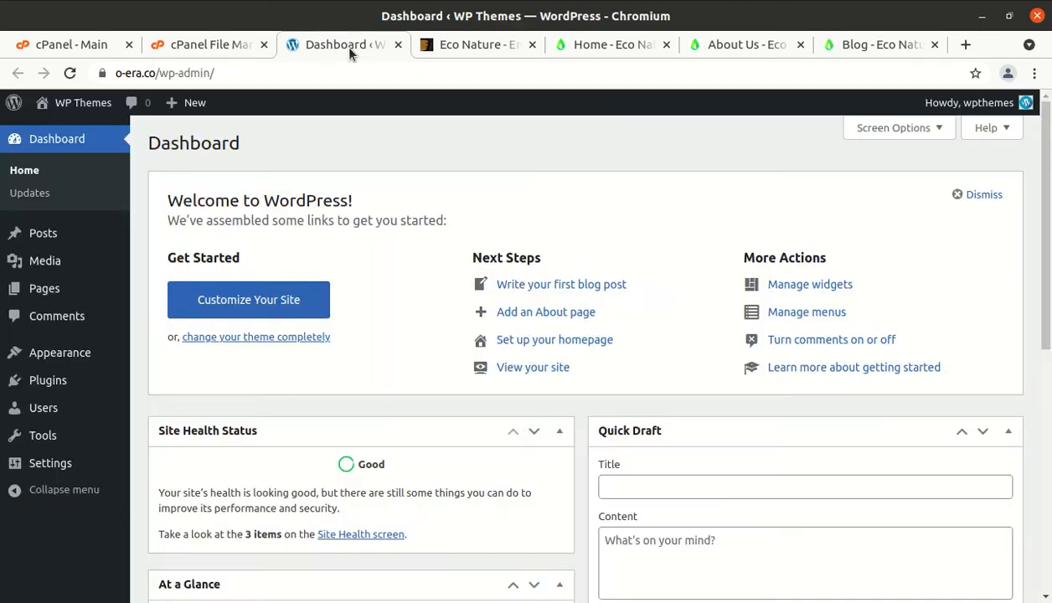
pyautogui.moveTo(81, 115)
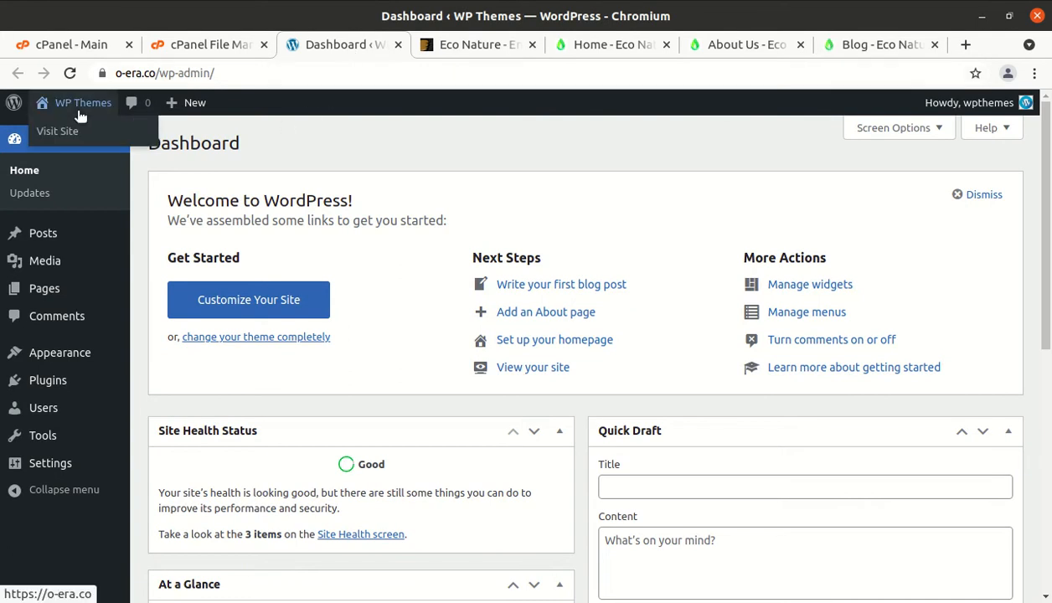
pyautogui.click(69, 134)
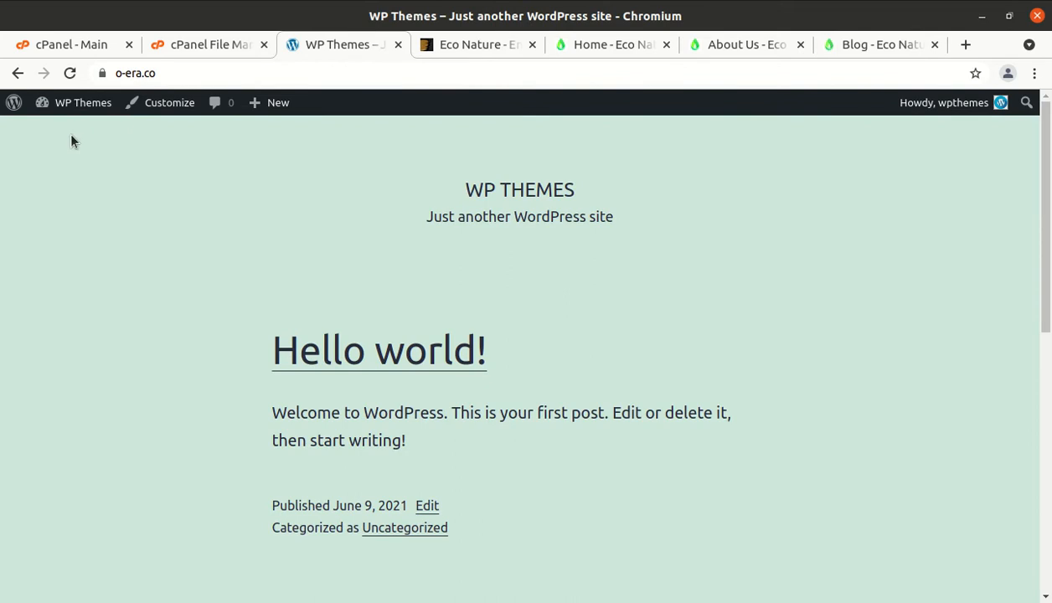
pyautogui.scroll(-3, 537, 293)
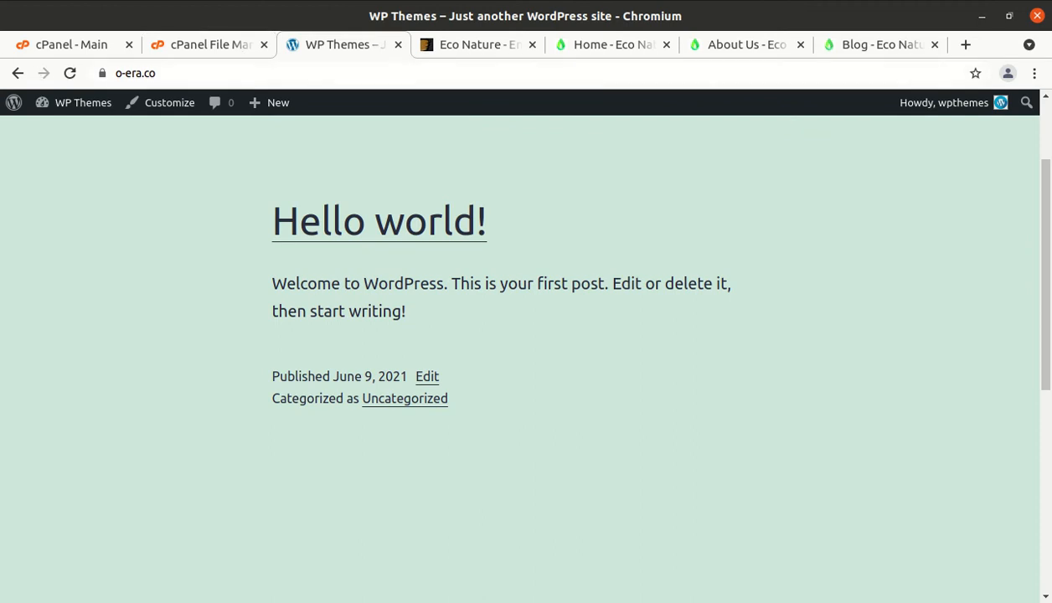
# Switch to the file manager and look over the Boxed, Default and One-Page folders inside econature_v1.5.1's DEMO CONTENT
pyautogui.click(0, 159)
pyautogui.doubleClick(357, 110)
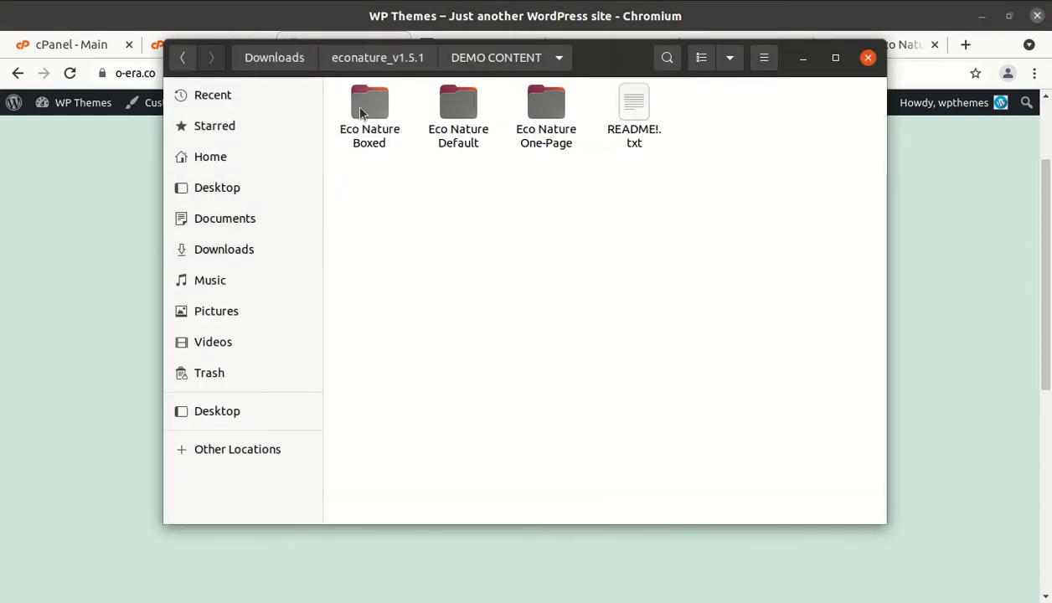
pyautogui.click(355, 109)
pyautogui.click(440, 115)
pyautogui.click(533, 116)
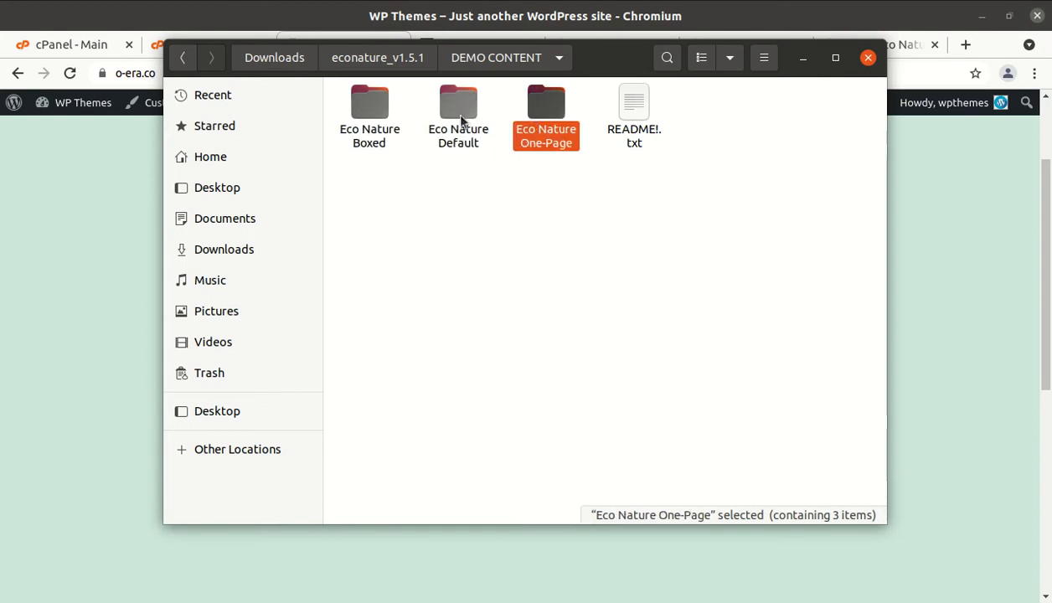
# Go back to the econature_v1.5.1 folder, review its DOCS, Licensing and theme zip items, and minimize the window
pyautogui.click(391, 60)
pyautogui.click(441, 115)
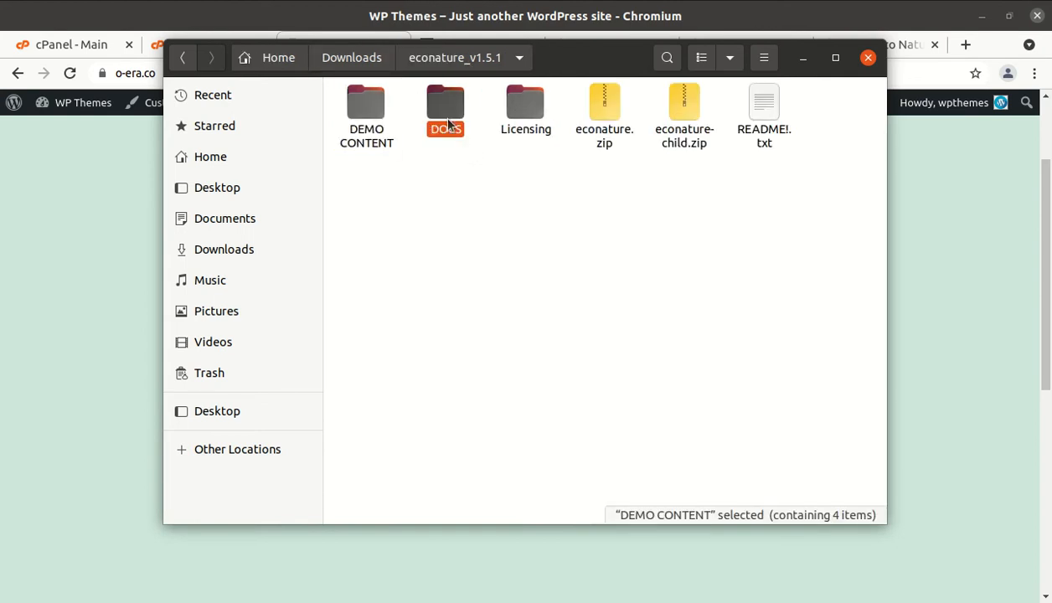
pyautogui.click(521, 111)
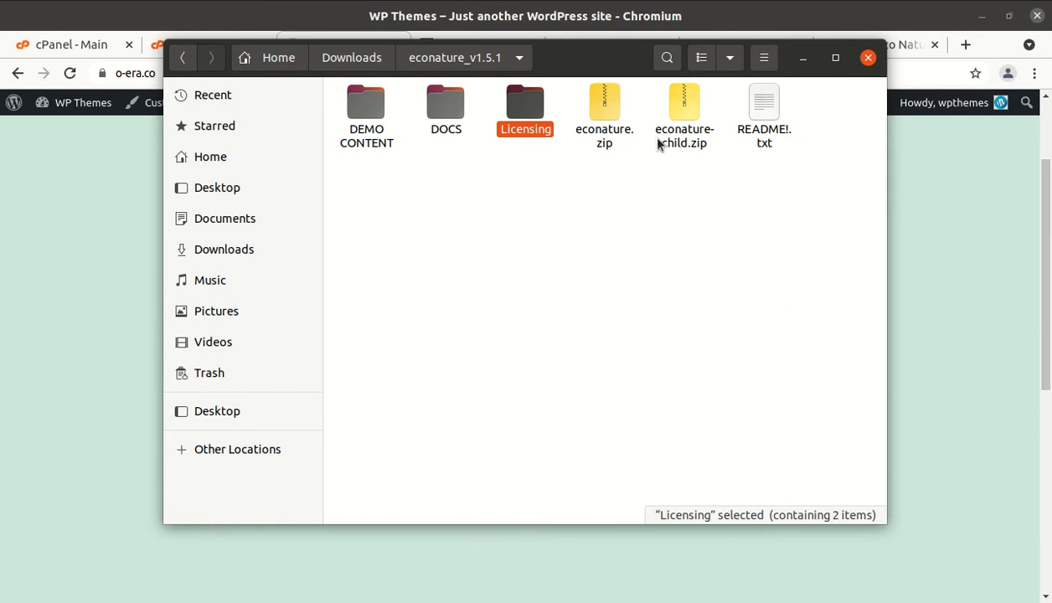
pyautogui.click(604, 113)
pyautogui.click(670, 142)
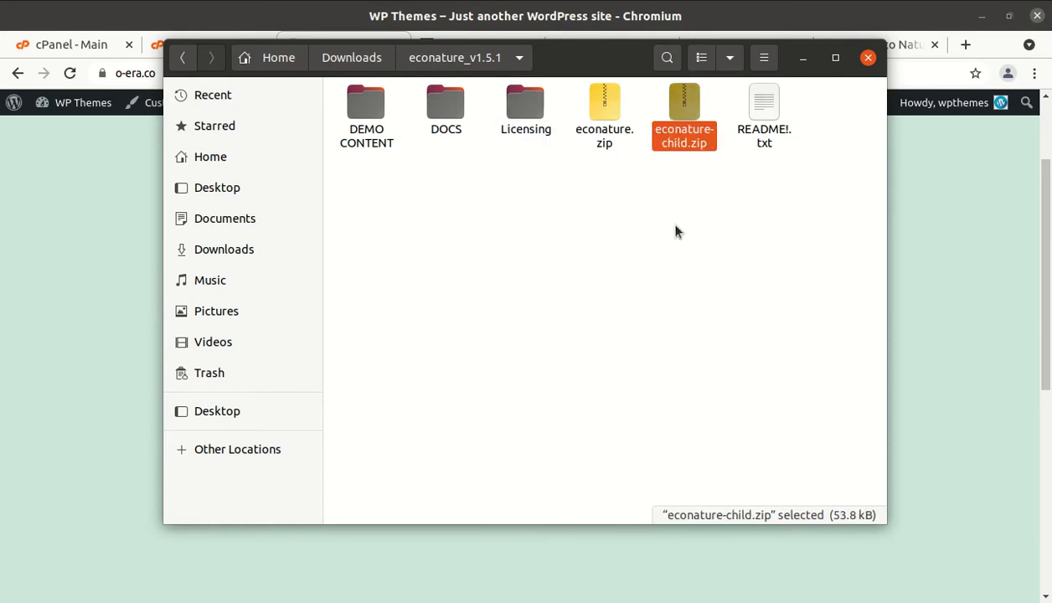
pyautogui.click(802, 57)
# Open the WordPress site's Themes page and bring up the form for uploading a new theme
pyautogui.moveTo(82, 107)
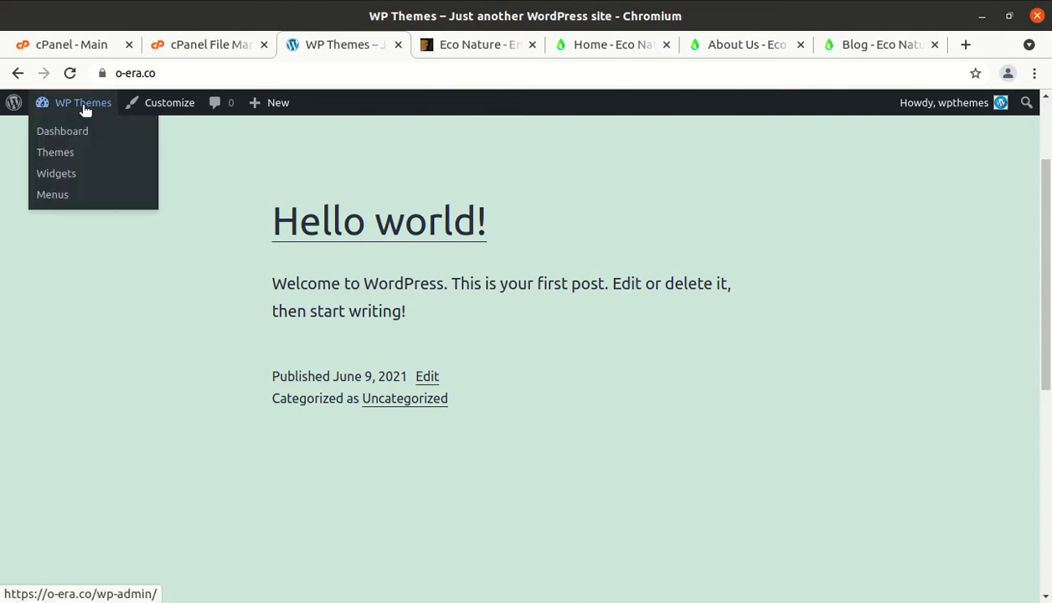
pyautogui.click(55, 153)
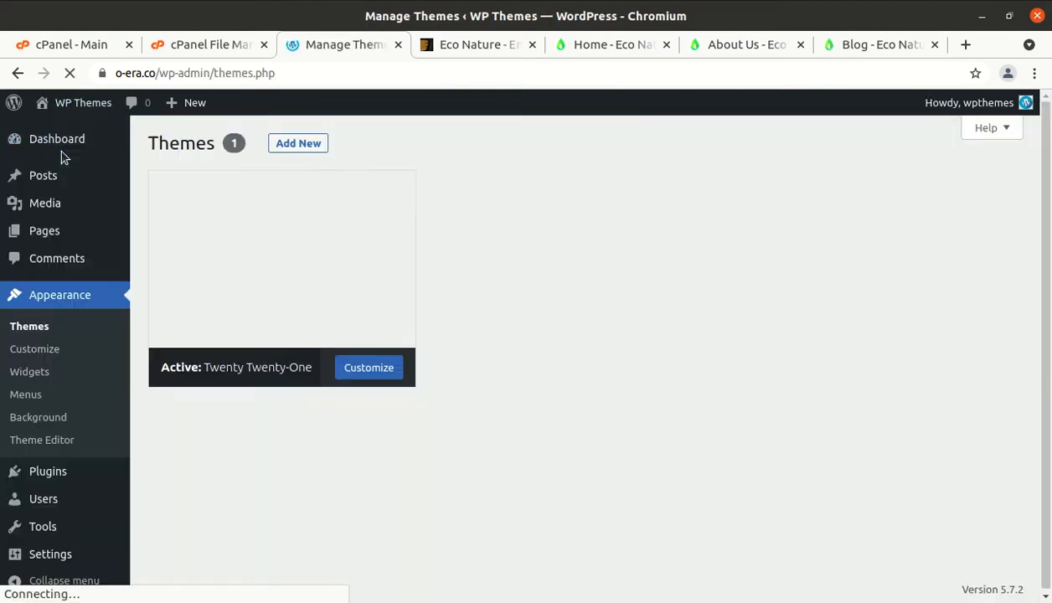
pyautogui.scroll(-2, 441, 312)
pyautogui.scroll(2, 441, 312)
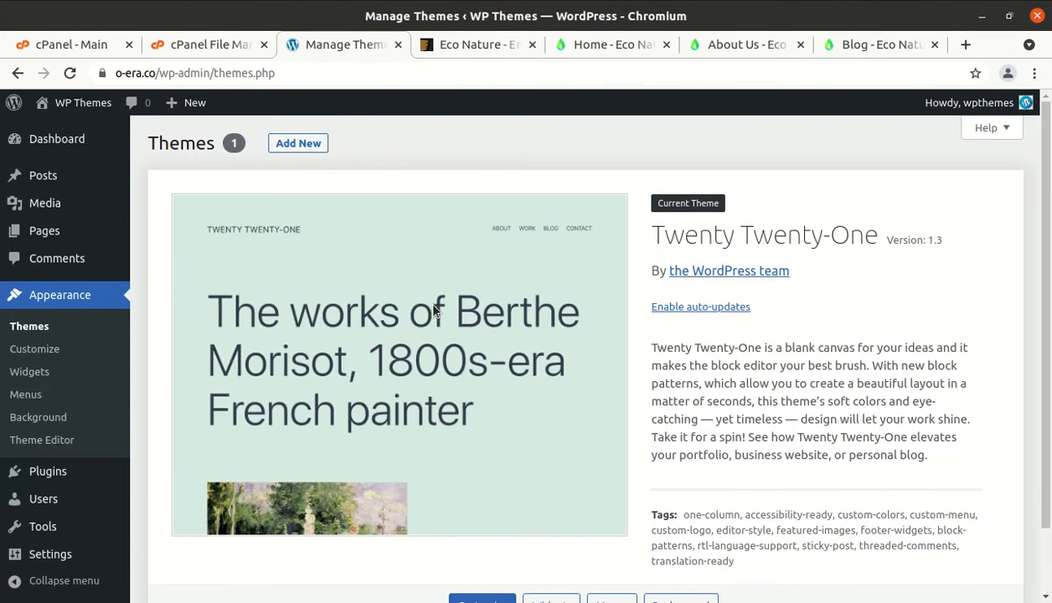
pyautogui.click(295, 145)
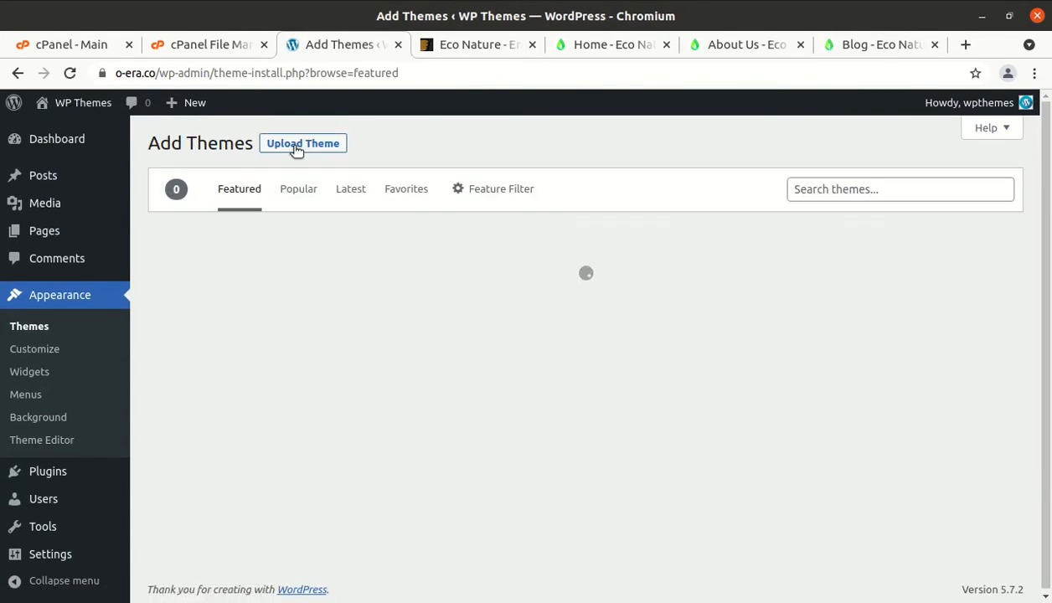
pyautogui.click(294, 145)
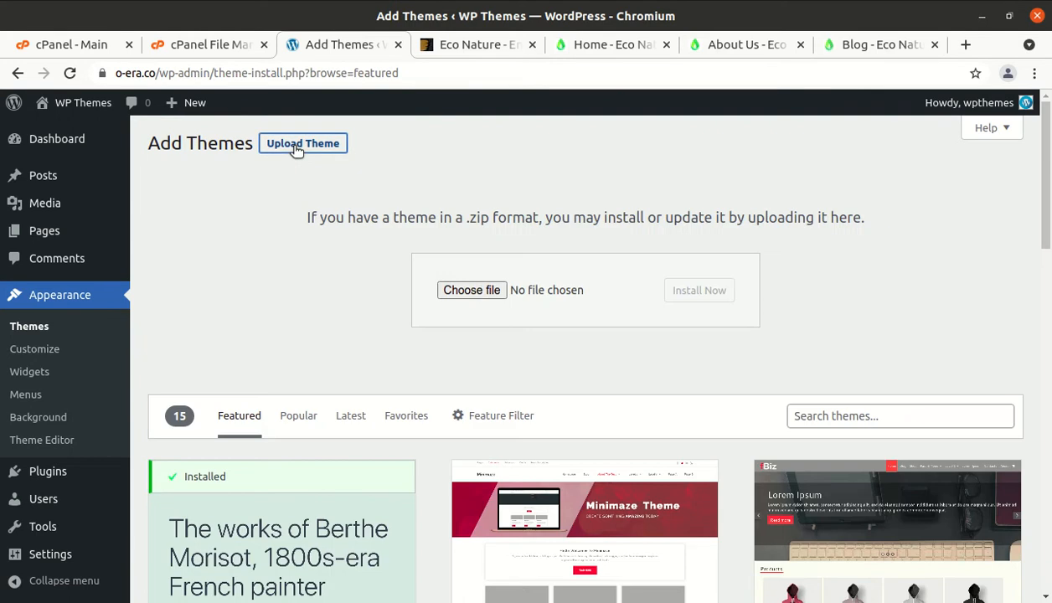
pyautogui.click(491, 295)
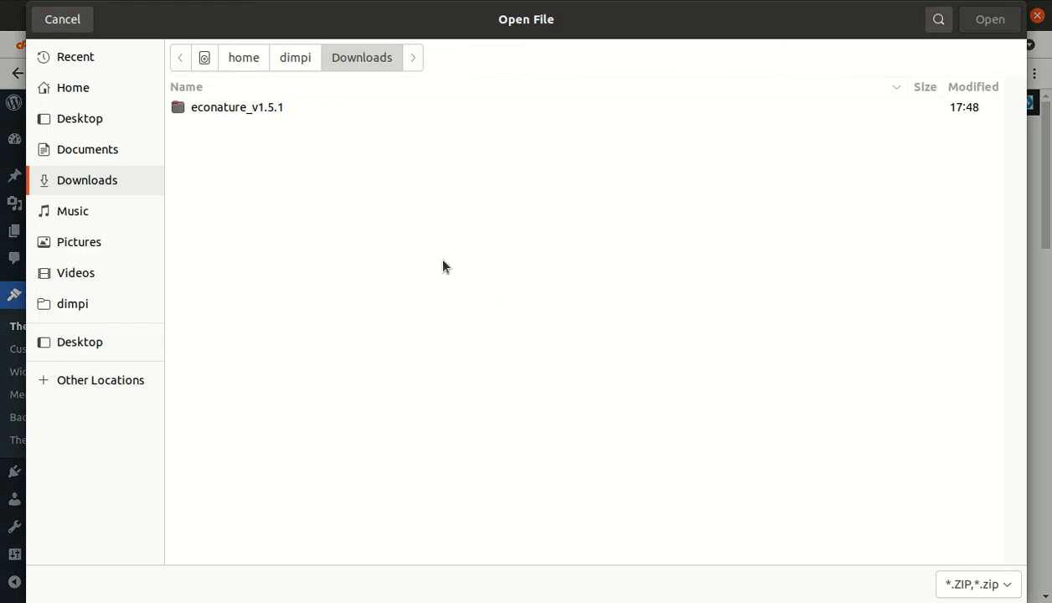
pyautogui.doubleClick(248, 113)
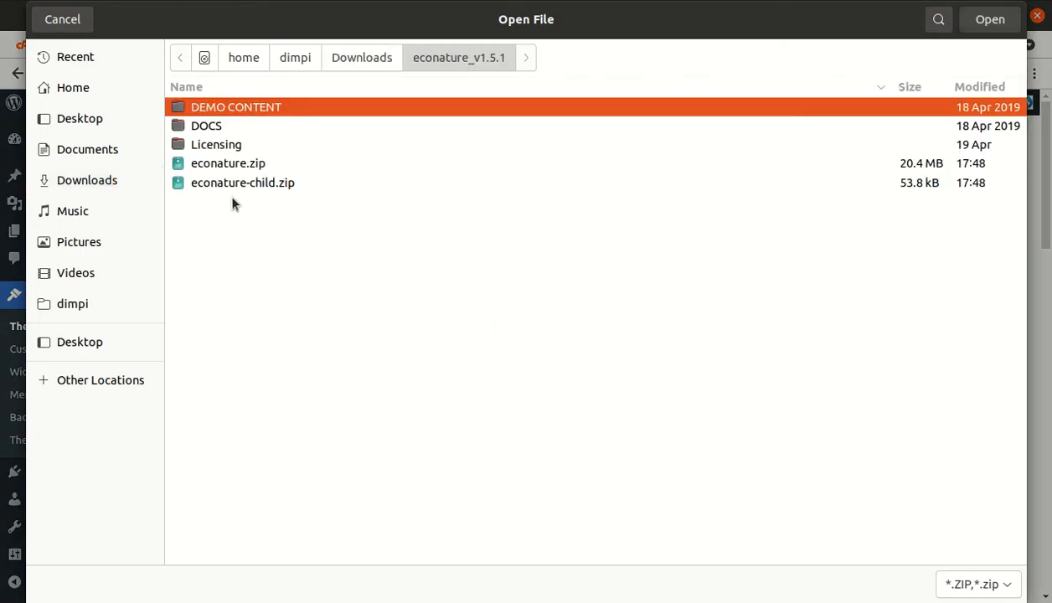
pyautogui.click(209, 167)
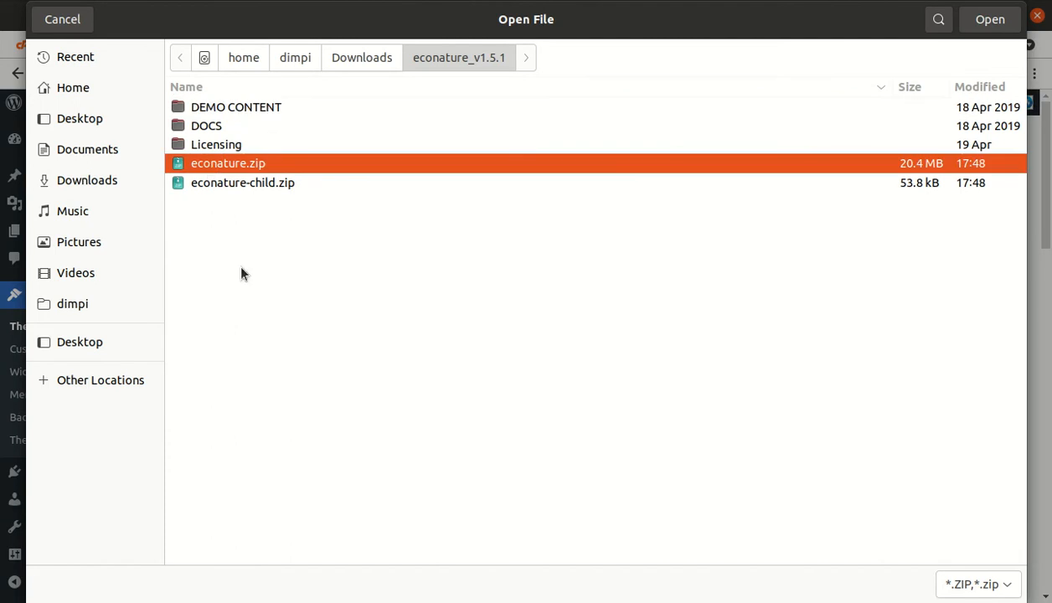
pyautogui.click(67, 22)
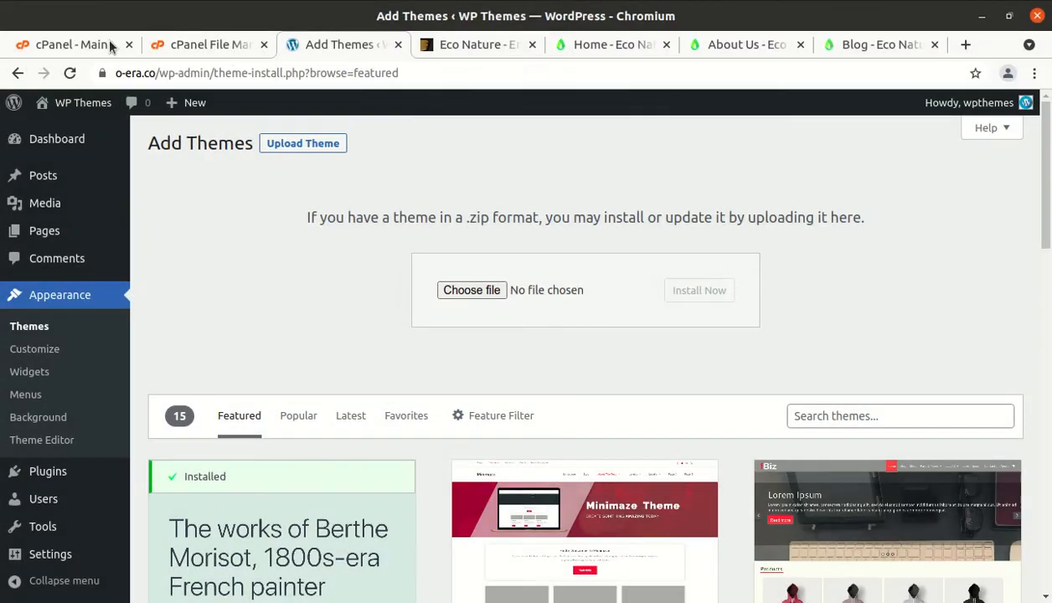
# Switch to cPanel File Manager and check the wp-content/themes path of the o-era.co site
pyautogui.click(232, 50)
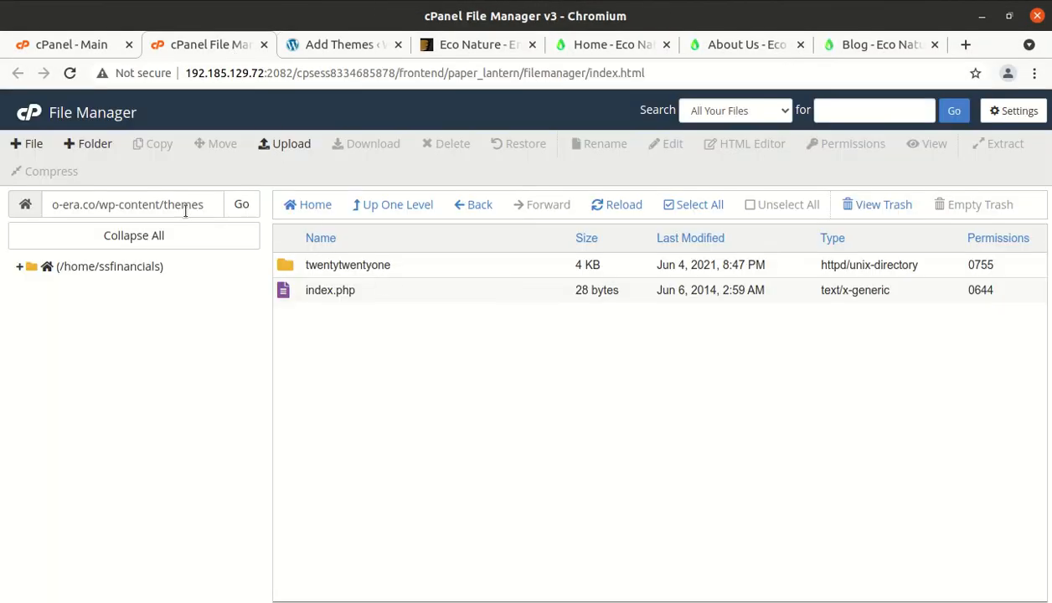
pyautogui.click(108, 207)
pyautogui.hotkey('shift', 'End')
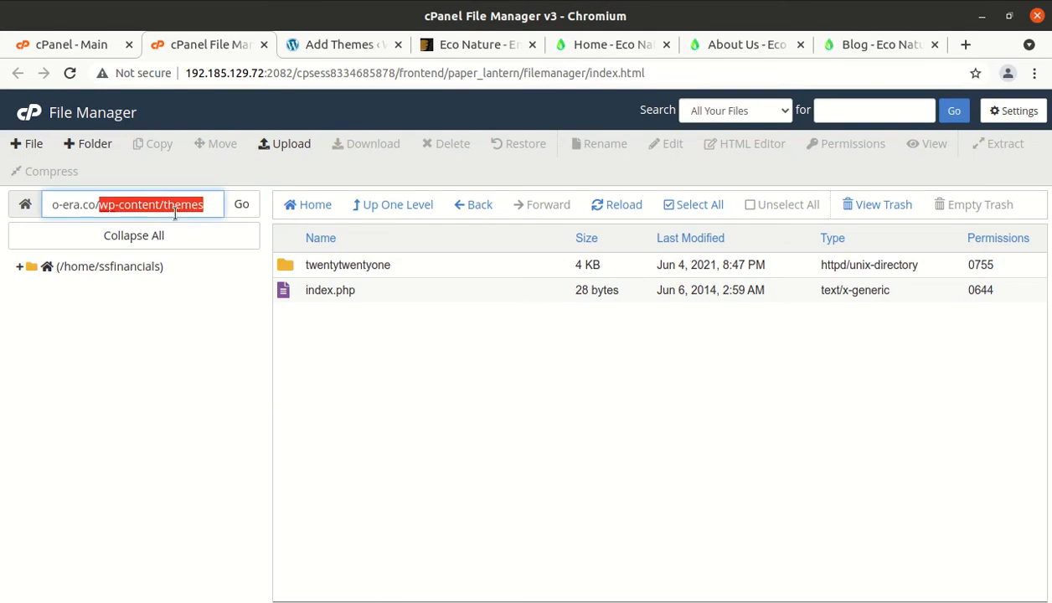
# Upload econature.zip from the Downloads folder econature_v1.5.1 to the site's wp-content/themes directory
pyautogui.click(284, 145)
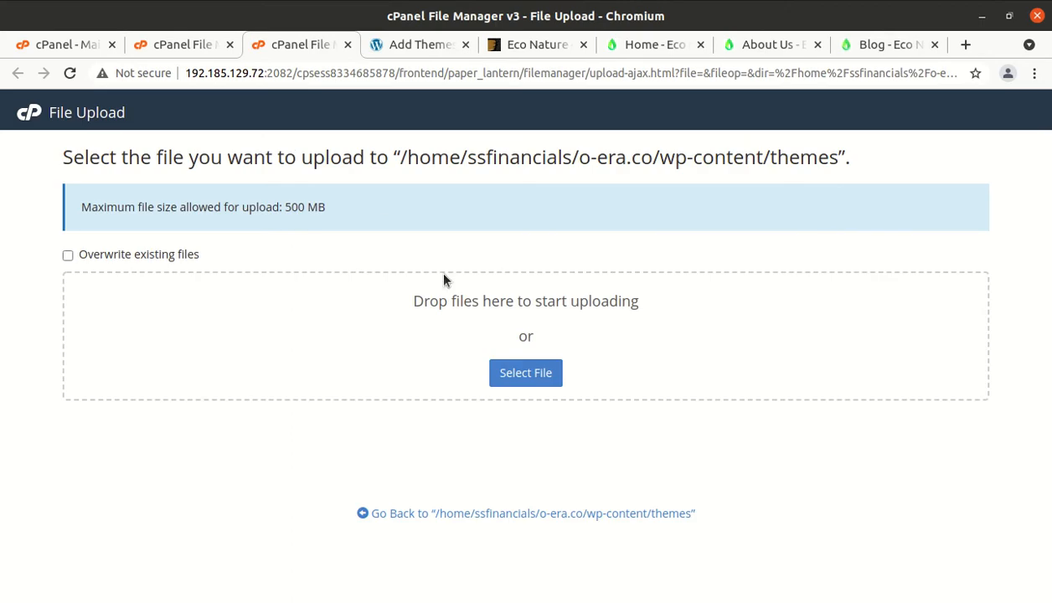
pyautogui.click(521, 371)
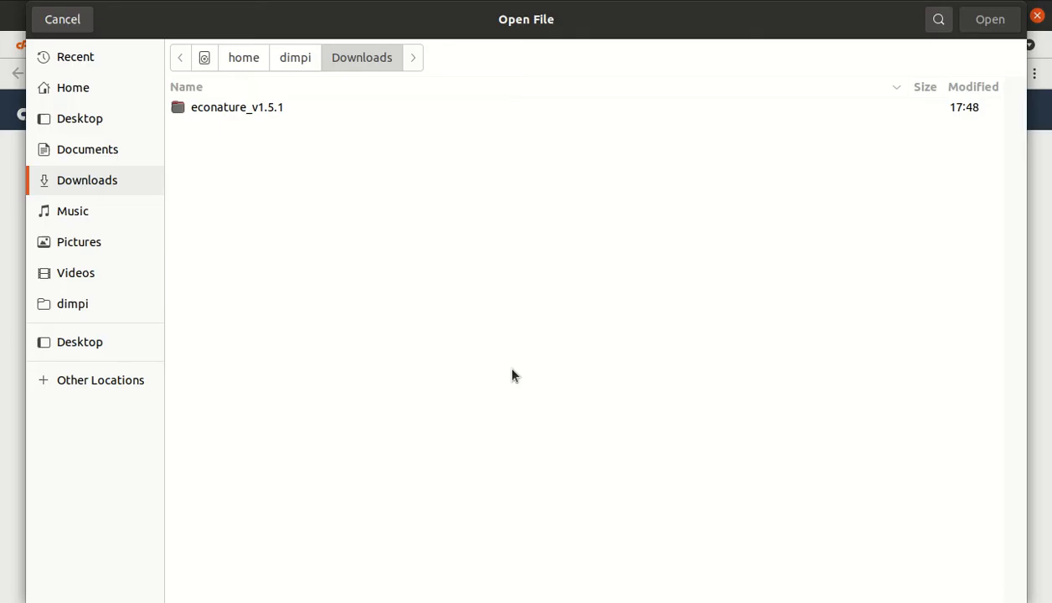
pyautogui.doubleClick(230, 109)
pyautogui.click(237, 168)
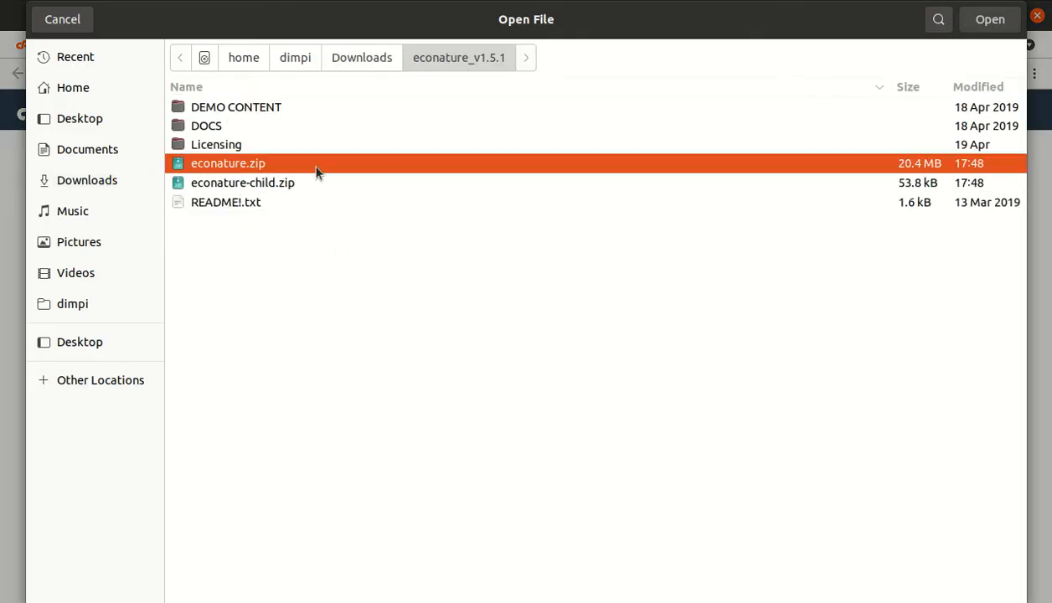
pyautogui.click(987, 21)
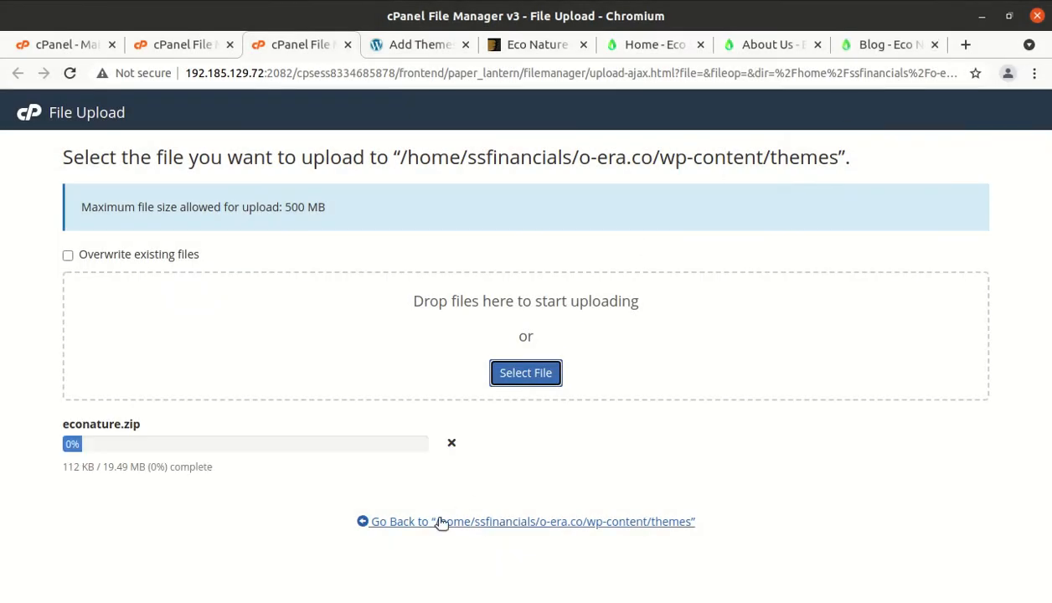
pyautogui.moveTo(103, 464); pyautogui.dragTo(136, 468)
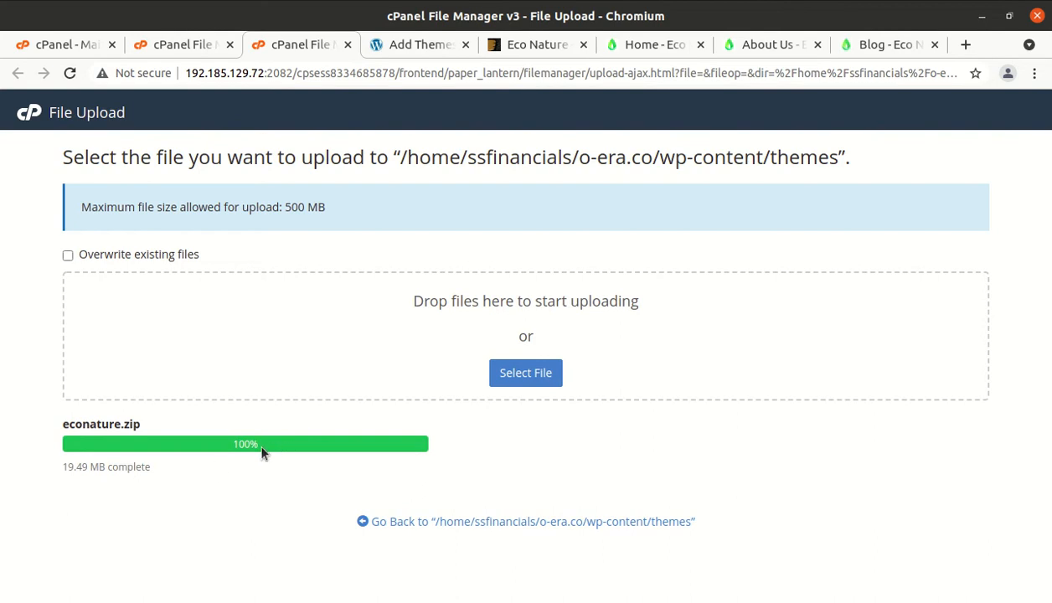
# Return to the wp-content/themes directory, extract econature.zip into /o-era.co/wp-content/themes, and reload the file list
pyautogui.click(459, 523)
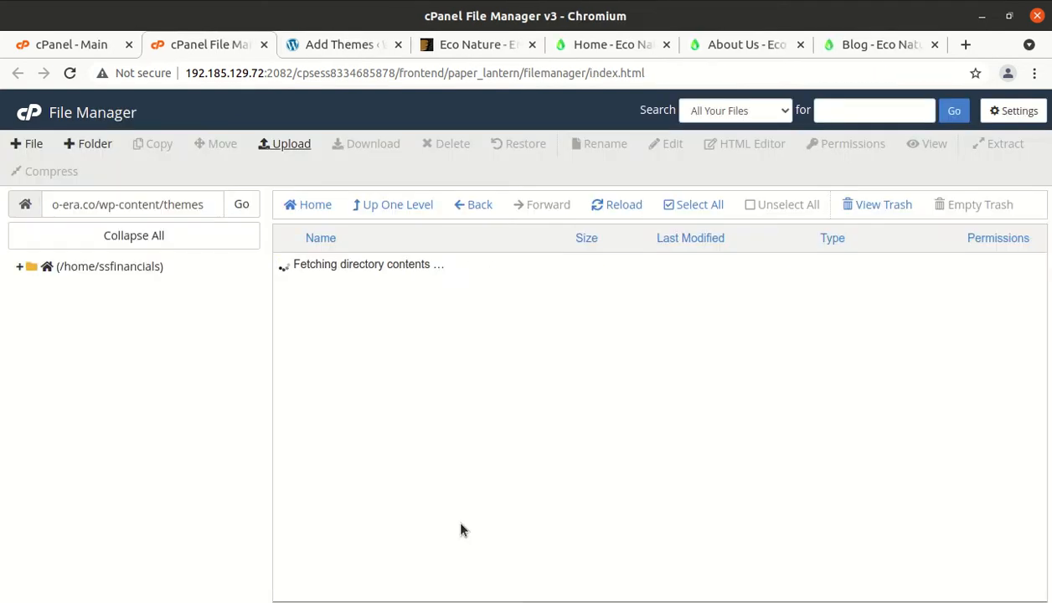
pyautogui.click(423, 293)
pyautogui.rightClick(423, 295)
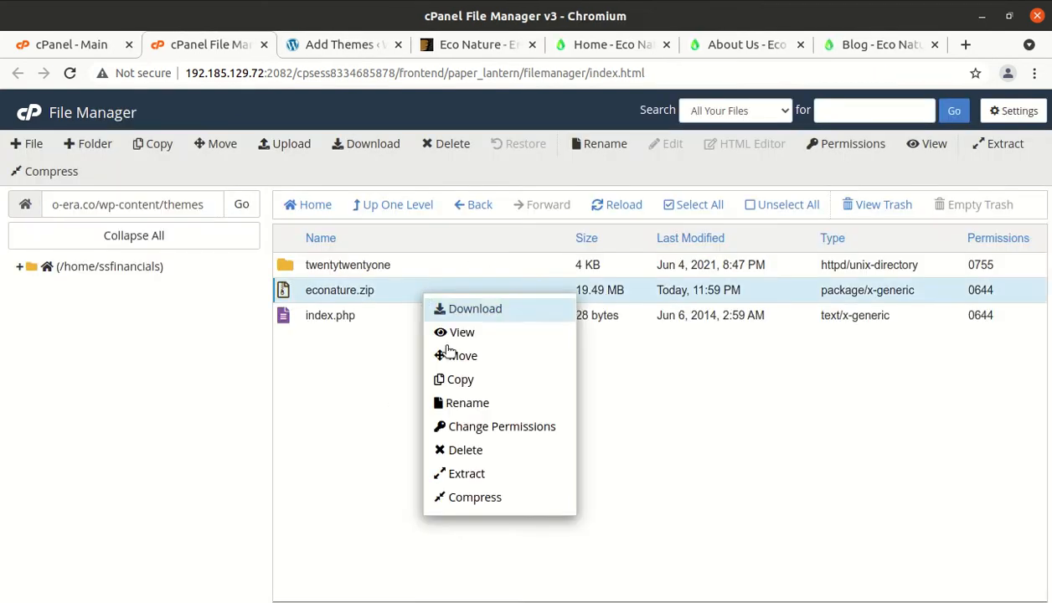
pyautogui.click(466, 473)
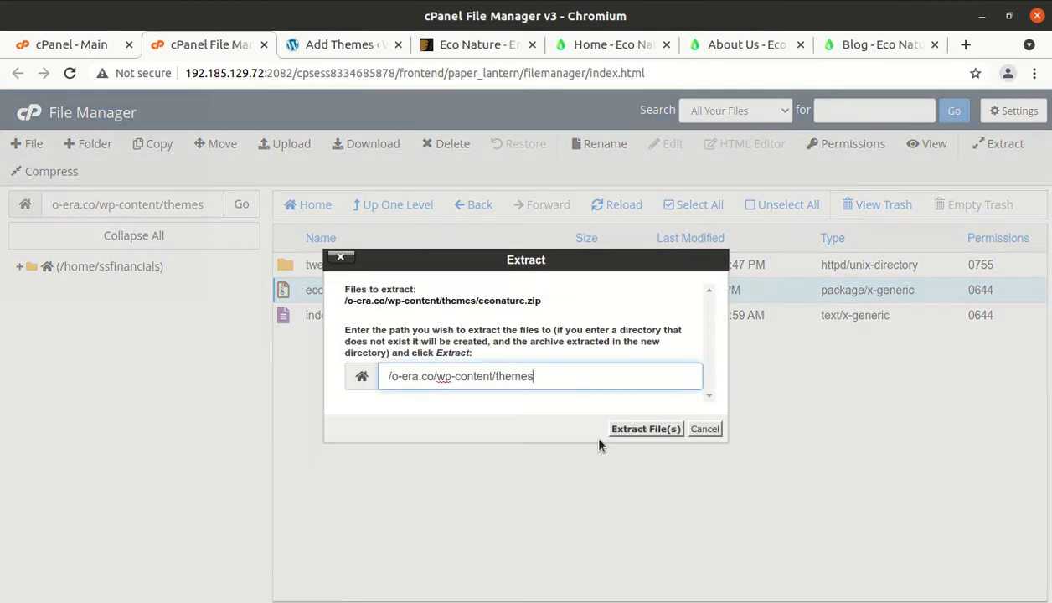
pyautogui.click(626, 431)
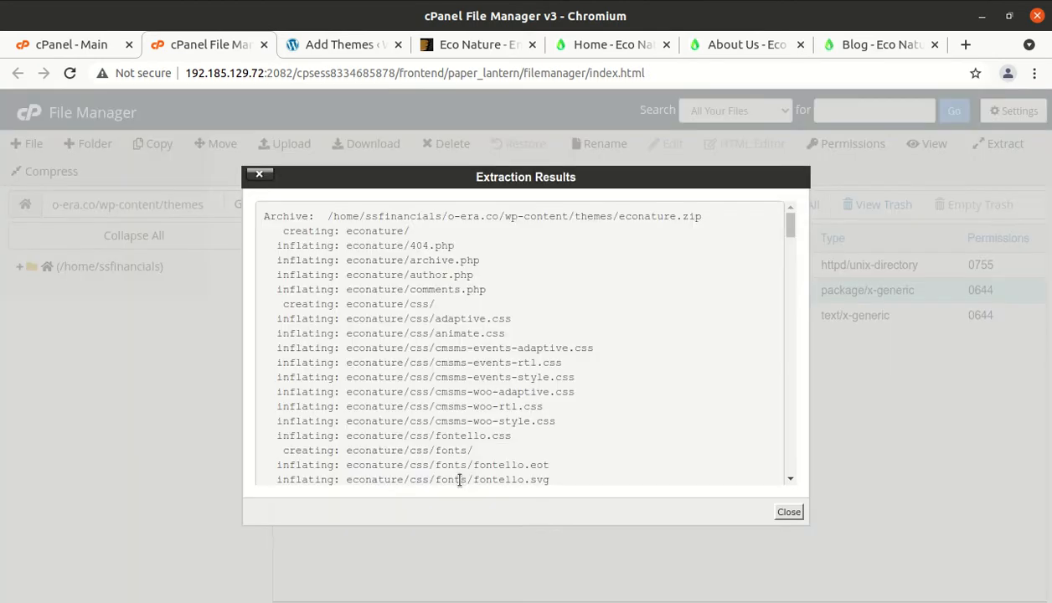
pyautogui.click(787, 512)
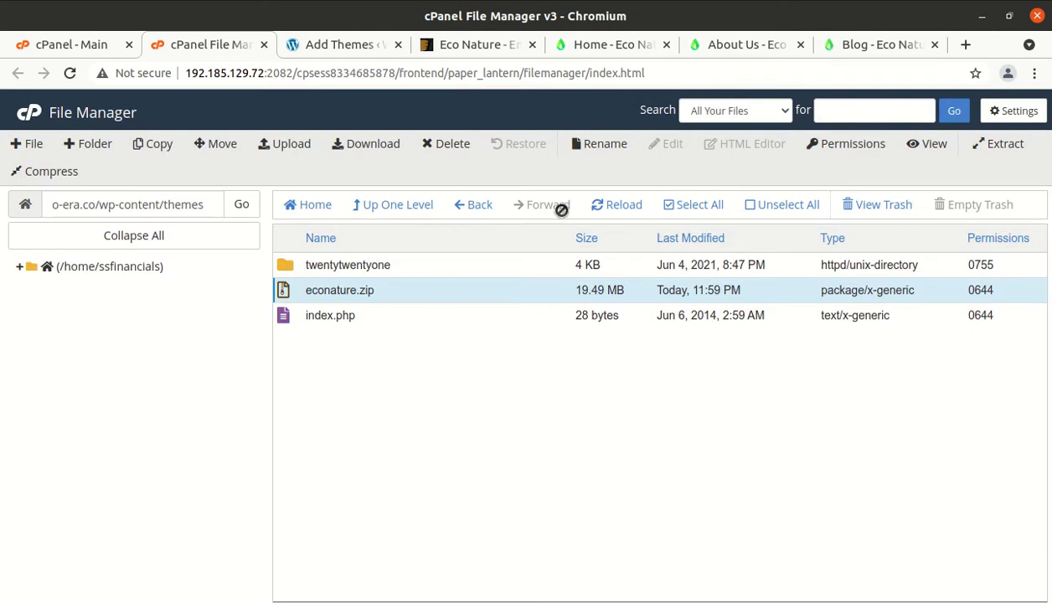
pyautogui.click(597, 207)
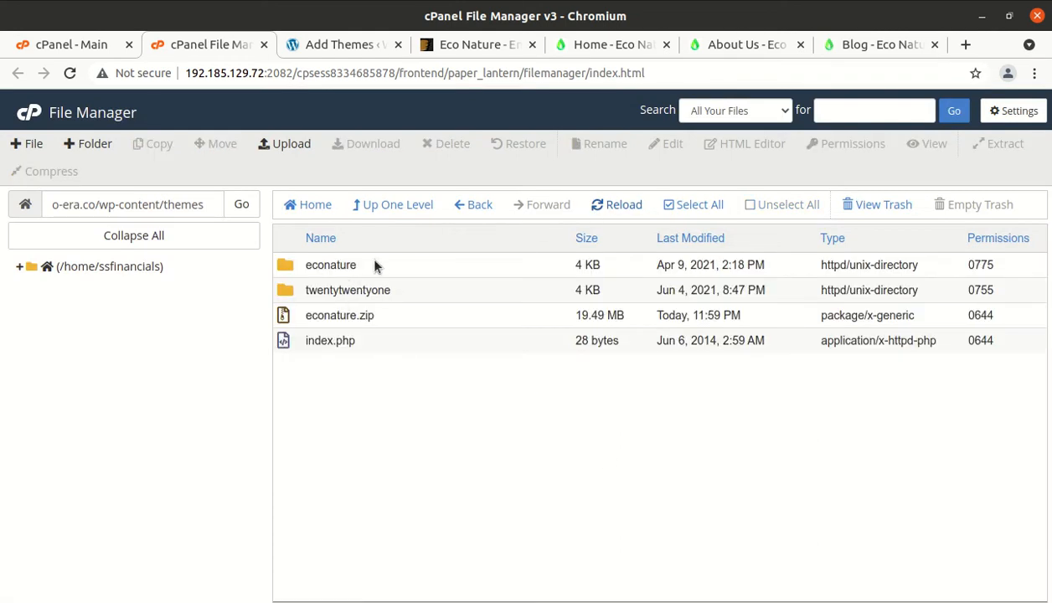
# Check the contents of the extracted econature folder, and permanently delete econature.zip from the themes directory, skipping the trash
pyautogui.doubleClick(379, 263)
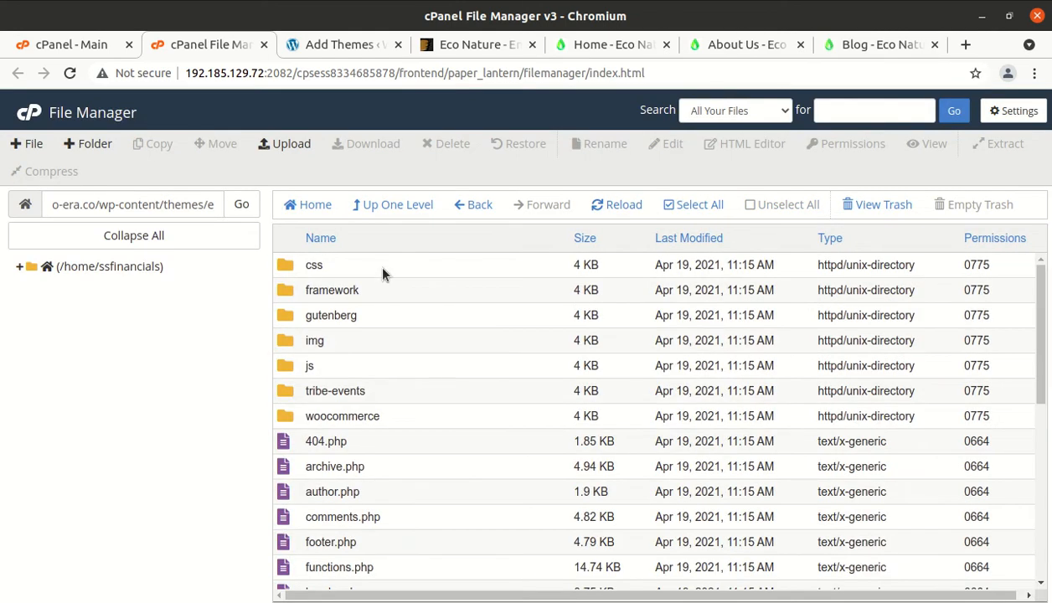
pyautogui.scroll(-5, 397, 338)
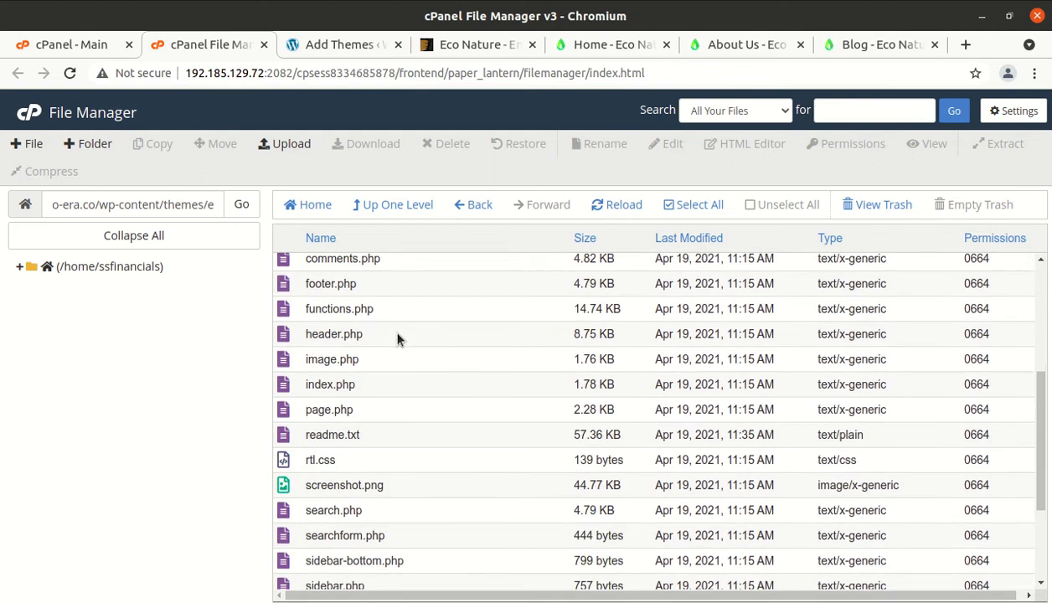
pyautogui.click(400, 207)
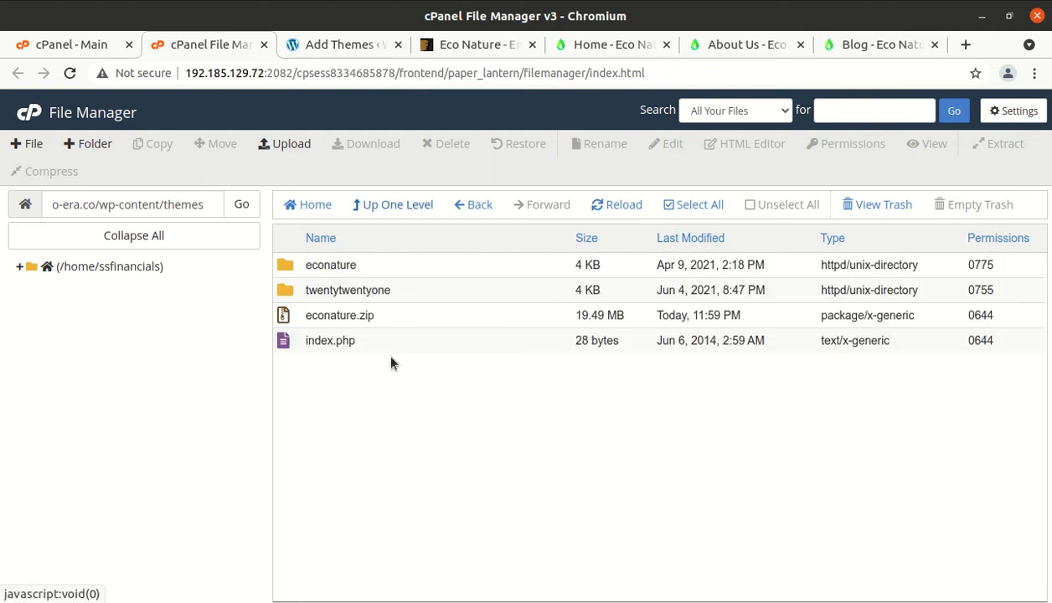
pyautogui.click(434, 317)
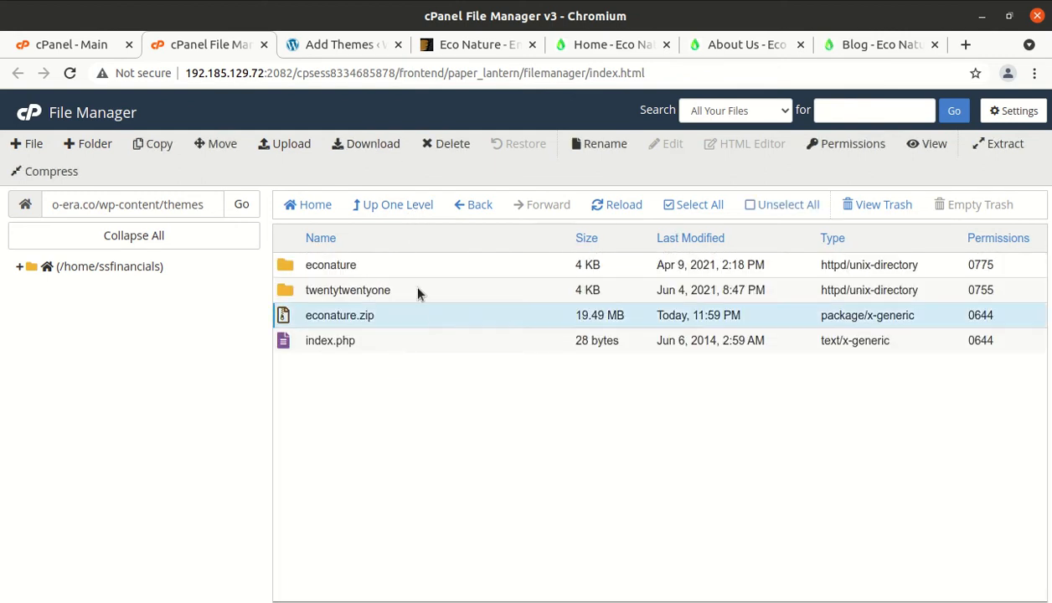
pyautogui.click(431, 143)
pyautogui.click(358, 352)
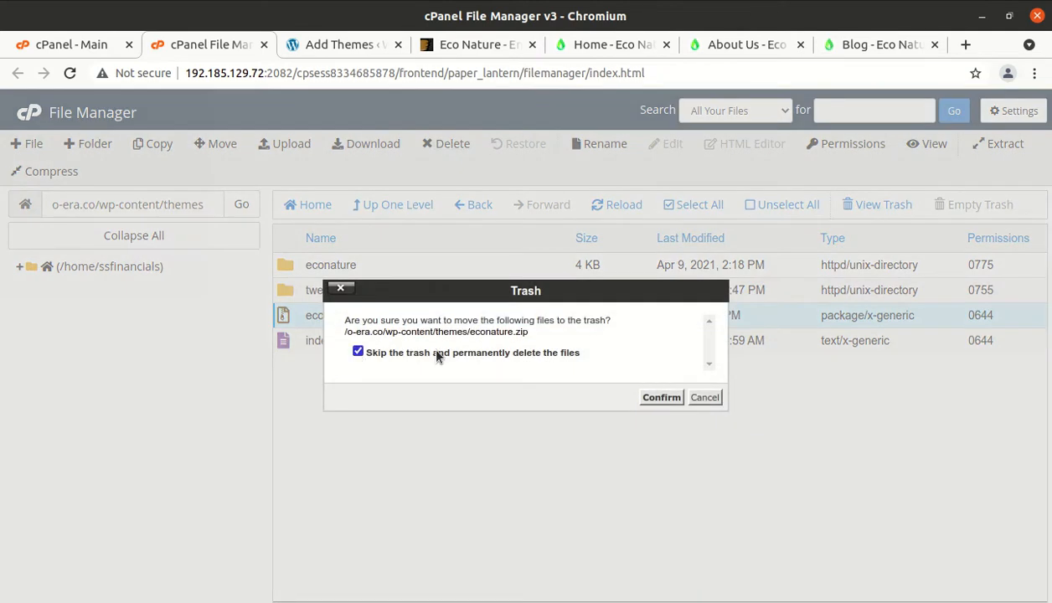
pyautogui.click(660, 397)
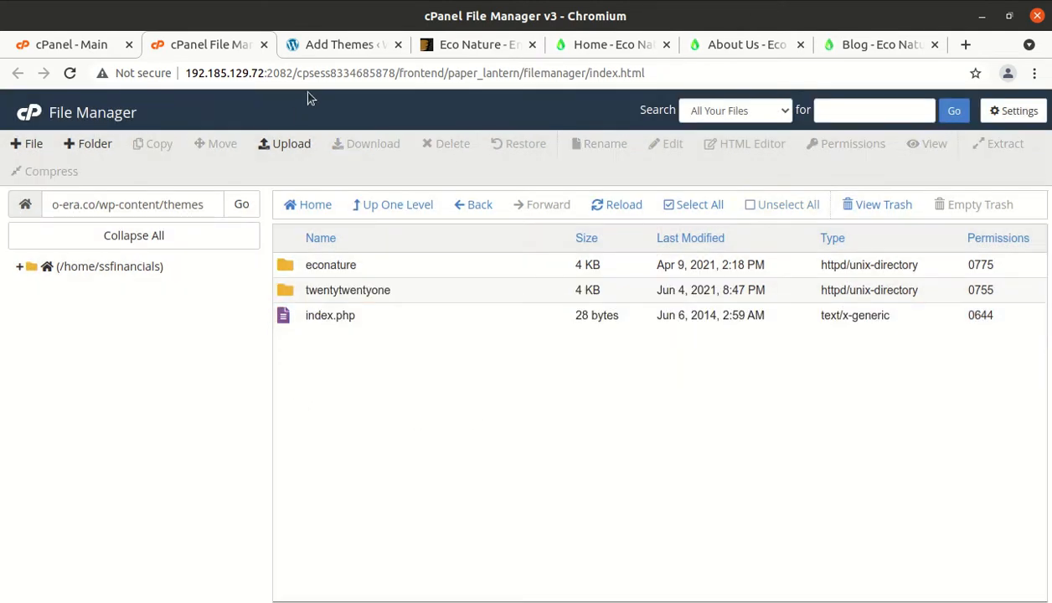
# Switch to the WordPress admin and show the site's installed themes
pyautogui.click(316, 45)
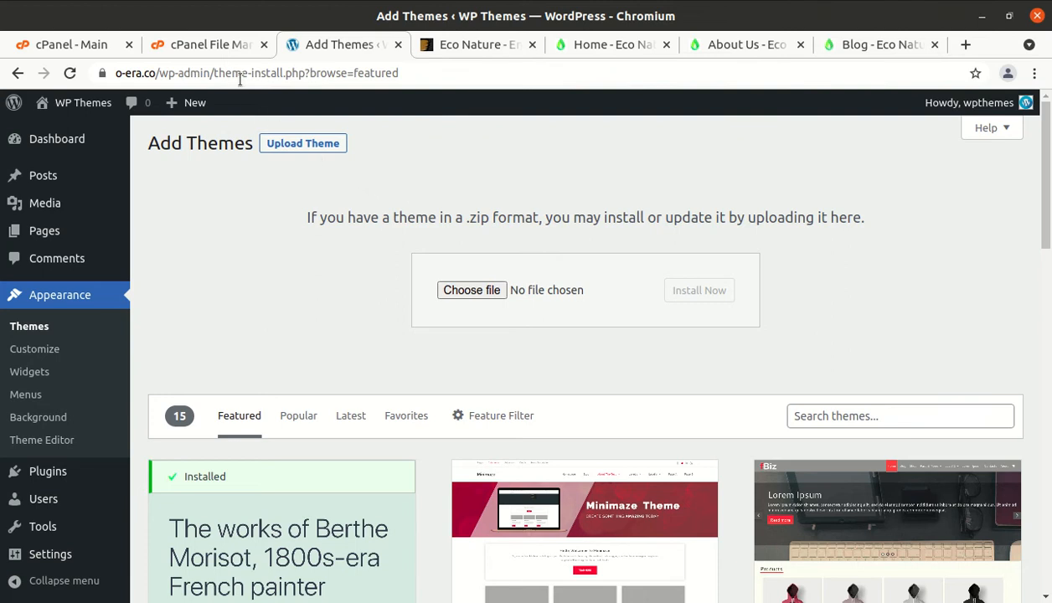
pyautogui.click(220, 52)
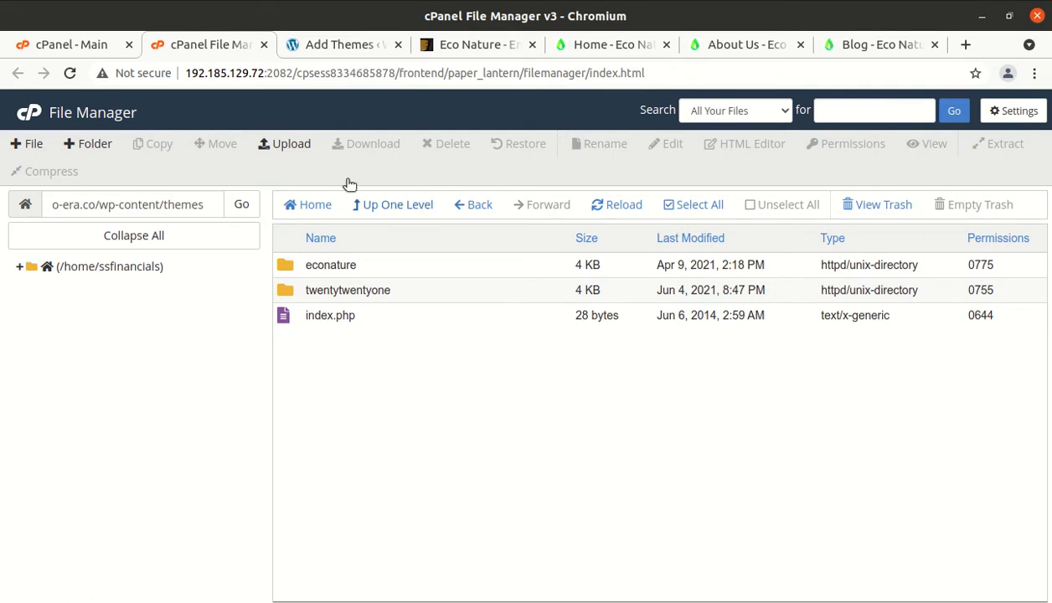
pyautogui.click(331, 47)
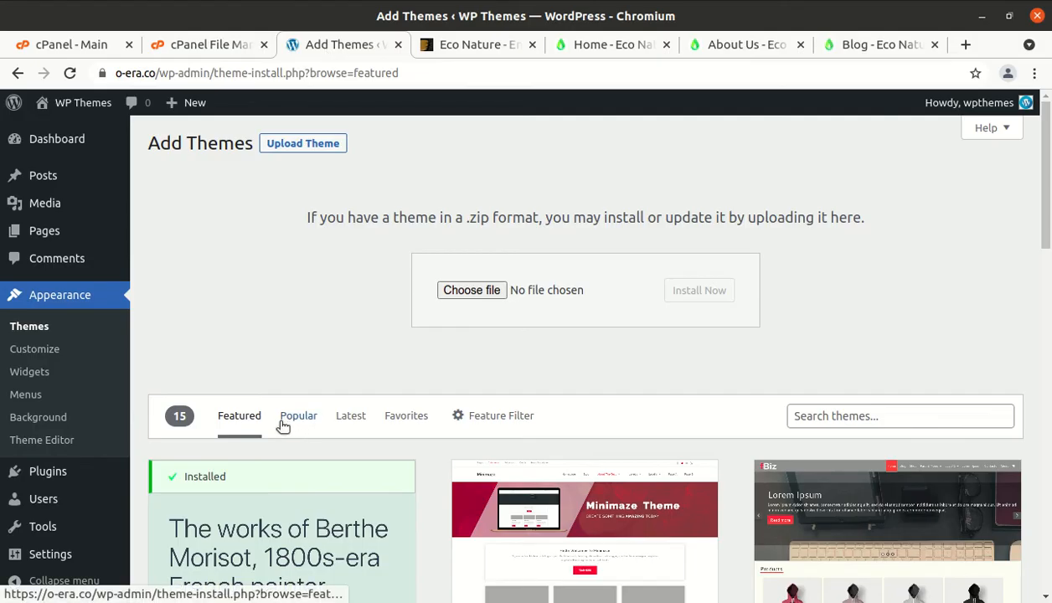
pyautogui.click(23, 332)
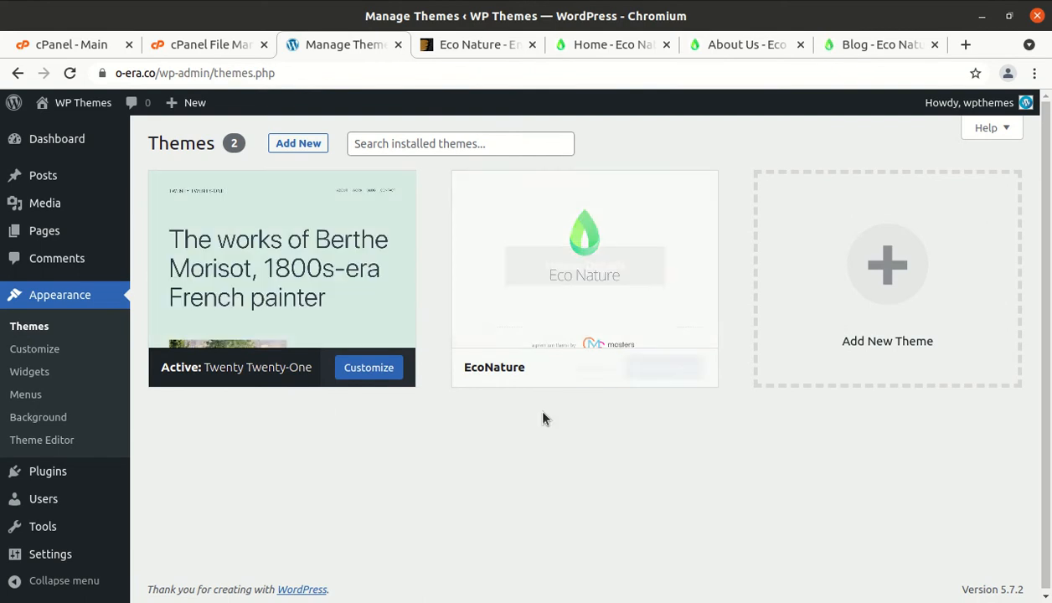
# Review the EcoNature theme's name and details, and activate the theme
pyautogui.click(576, 277)
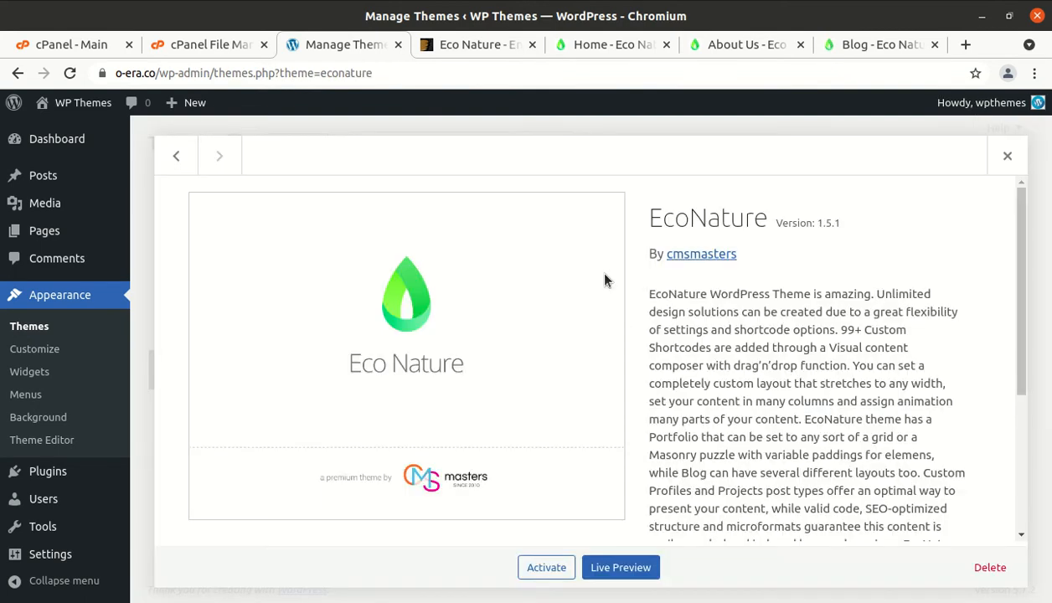
pyautogui.moveTo(643, 219); pyautogui.dragTo(769, 241)
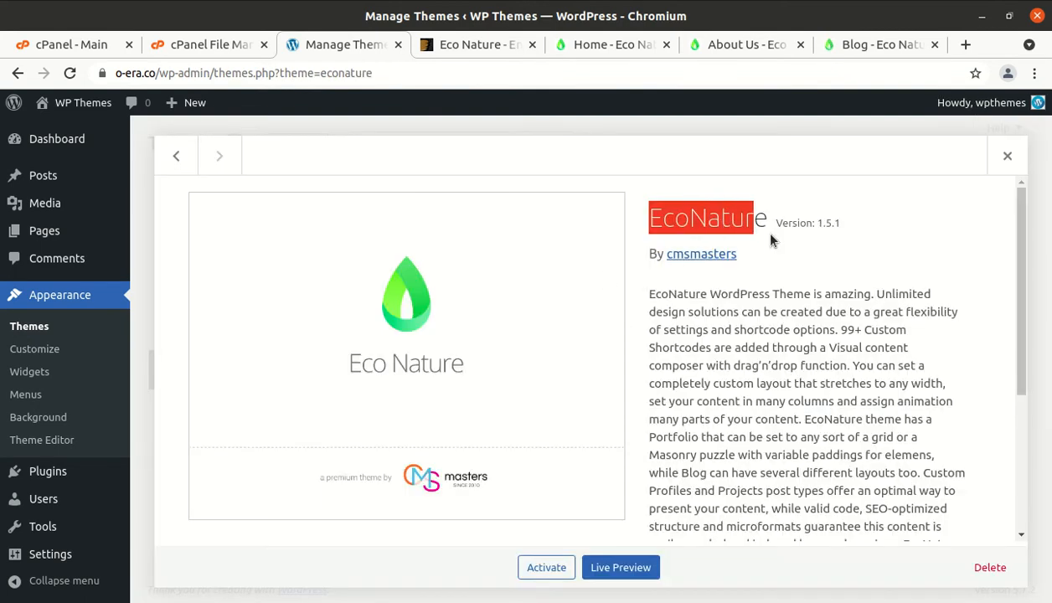
pyautogui.click(848, 241)
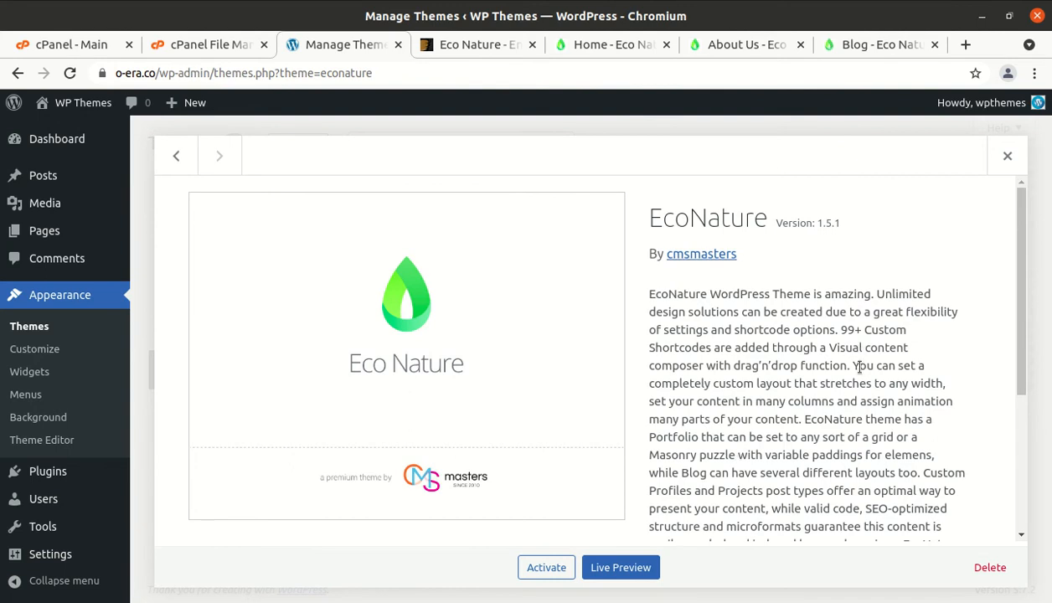
pyautogui.click(539, 567)
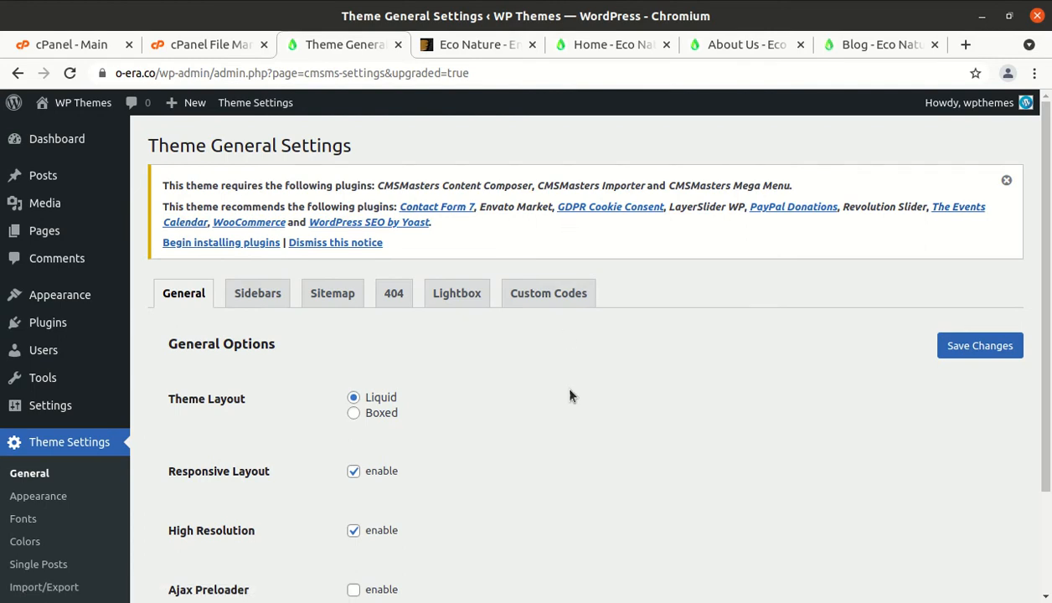
# Look over the theme's general options and begin installing its required and recommended plugins
pyautogui.scroll(-3, 564, 437)
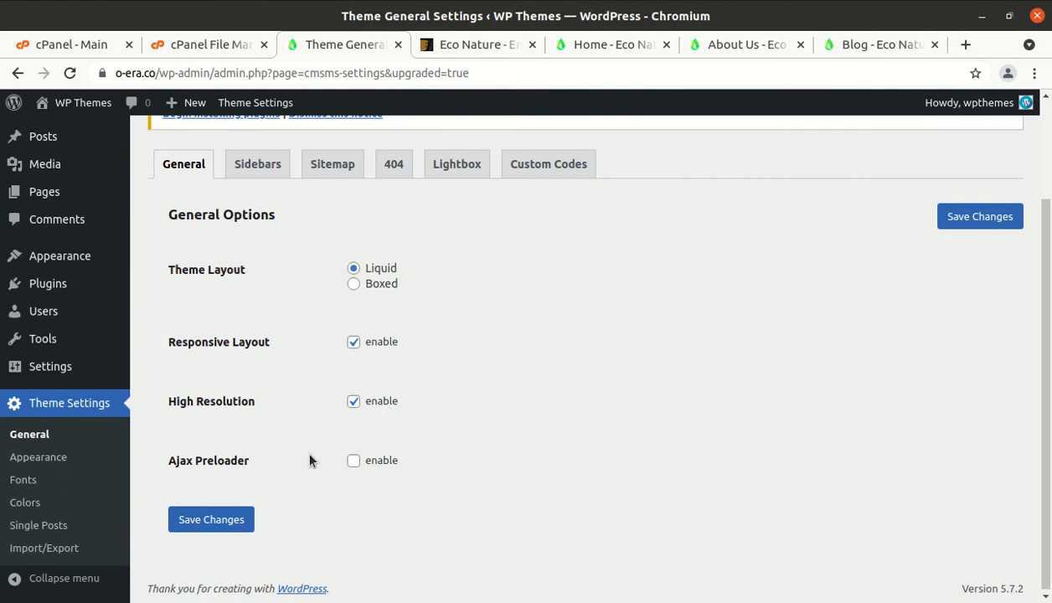
pyautogui.scroll(3, 309, 460)
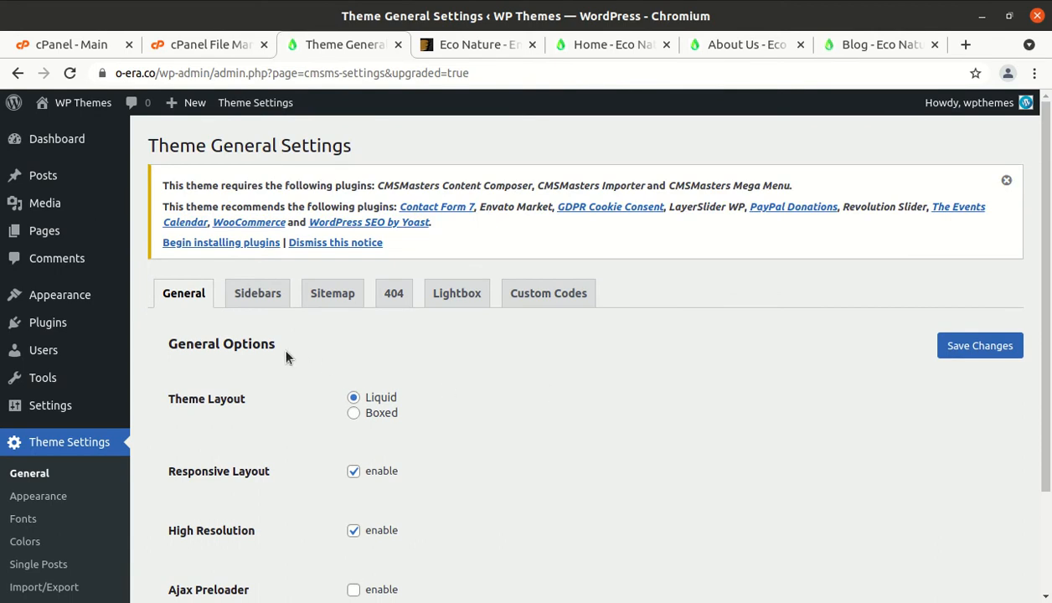
pyautogui.click(217, 243)
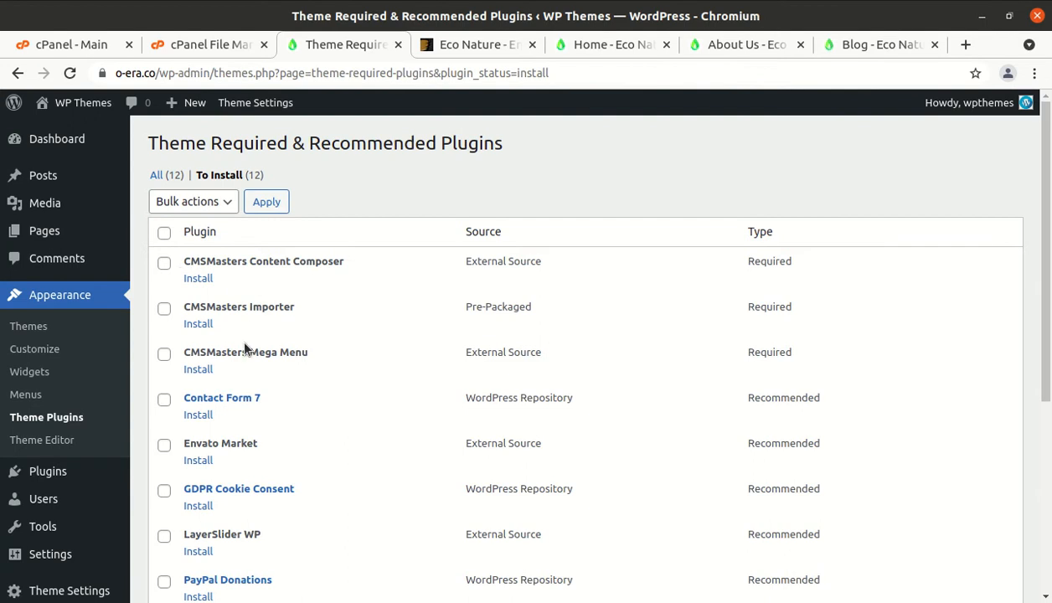
# Review the required and recommended plugins, including WooCommerce, and select all of them except Envato Market
pyautogui.scroll(-4, 477, 402)
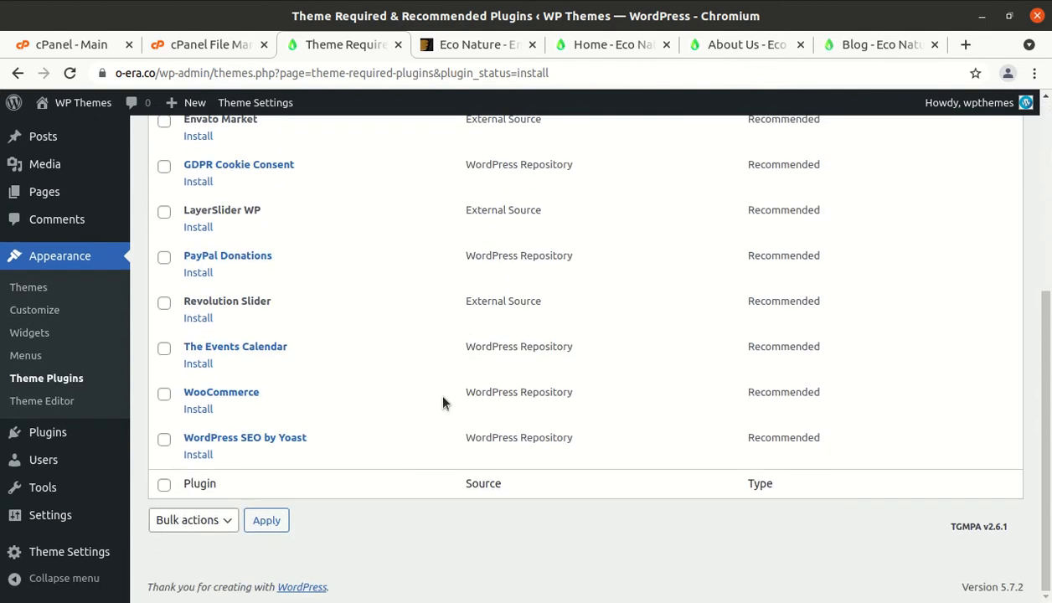
pyautogui.scroll(2, 385, 425)
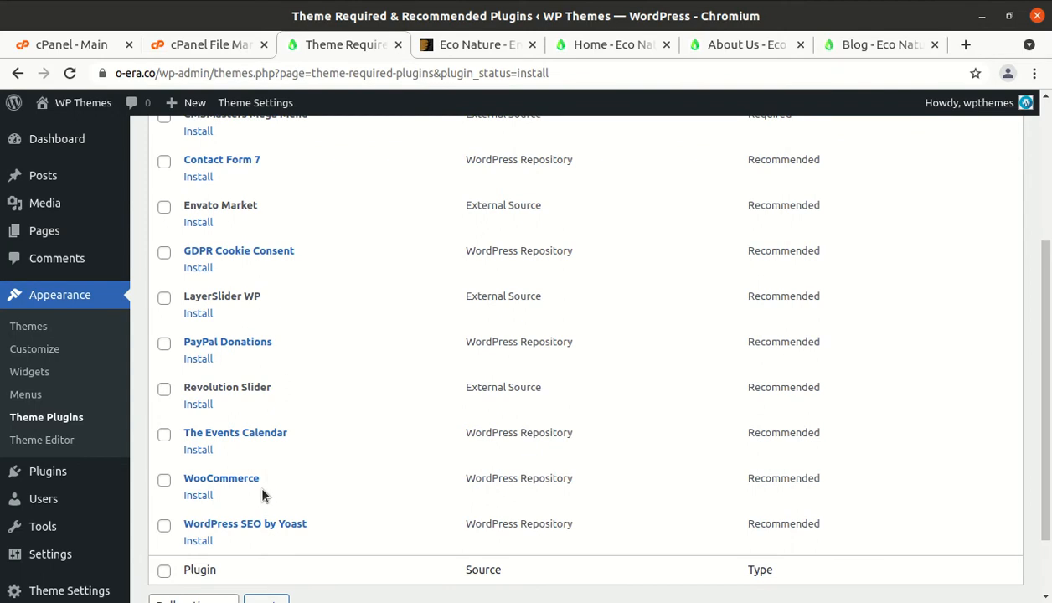
pyautogui.moveTo(276, 481); pyautogui.dragTo(184, 476)
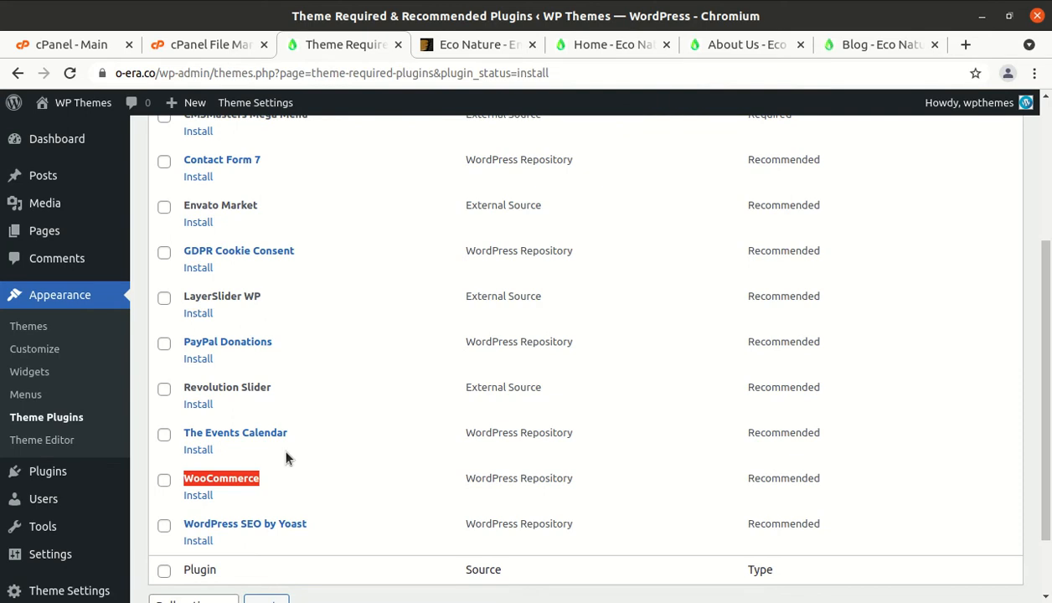
pyautogui.scroll(3, 286, 457)
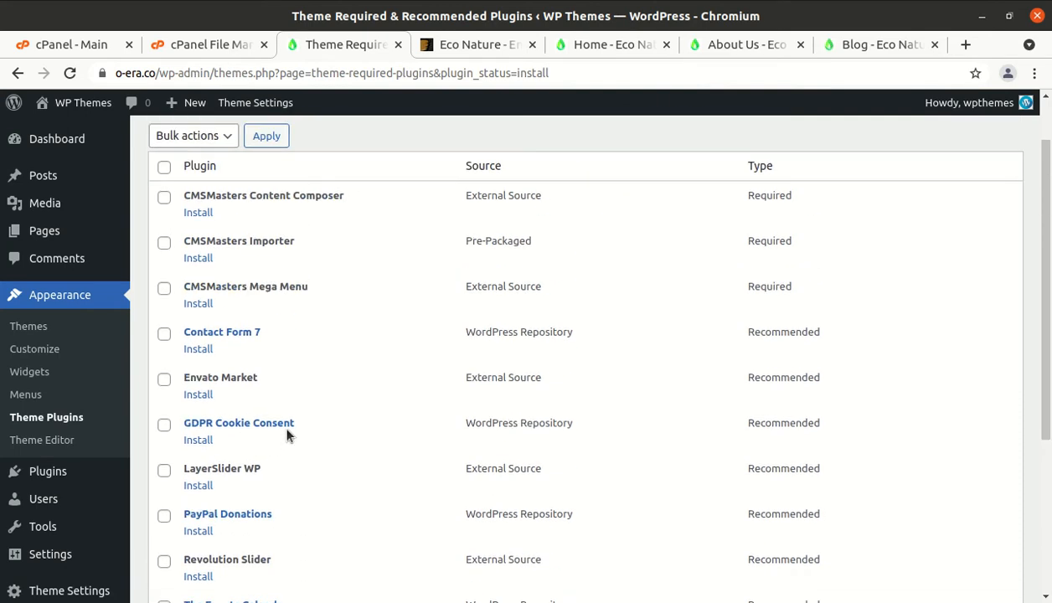
pyautogui.click(164, 168)
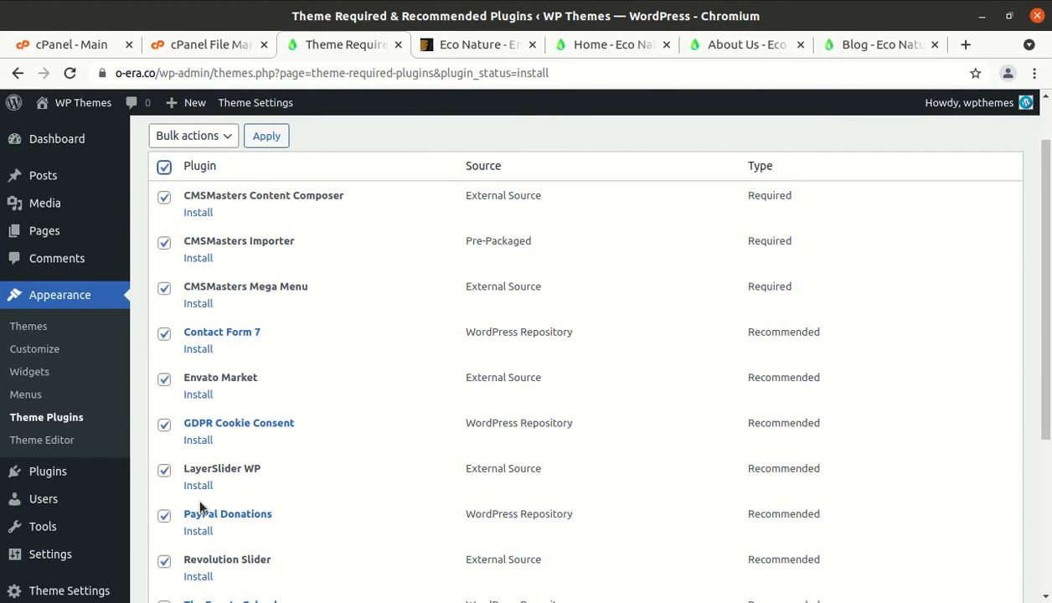
pyautogui.scroll(-2, 239, 498)
pyautogui.scroll(-2, 223, 544)
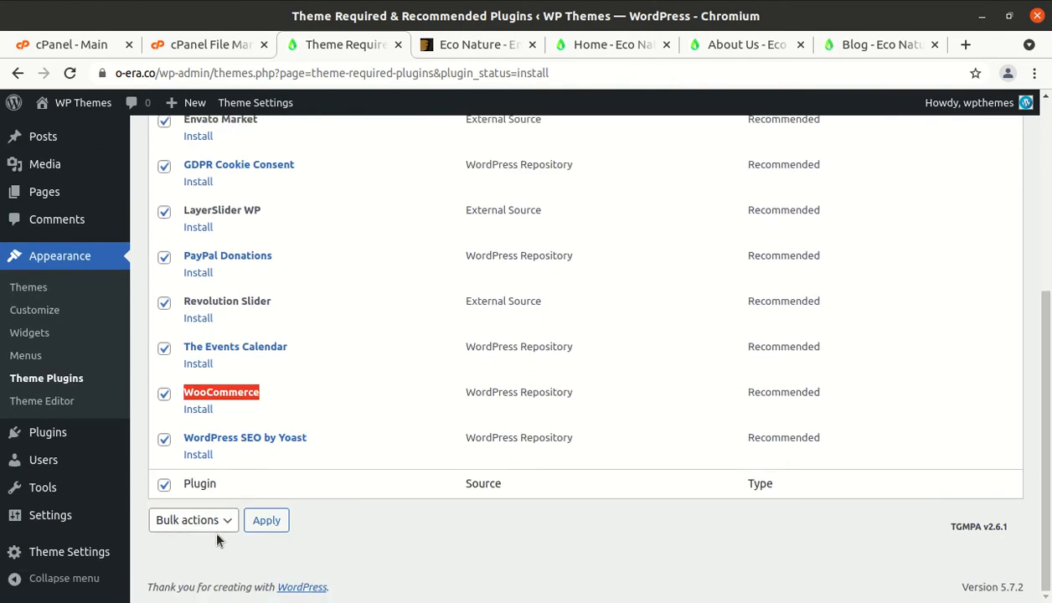
pyautogui.scroll(4, 211, 342)
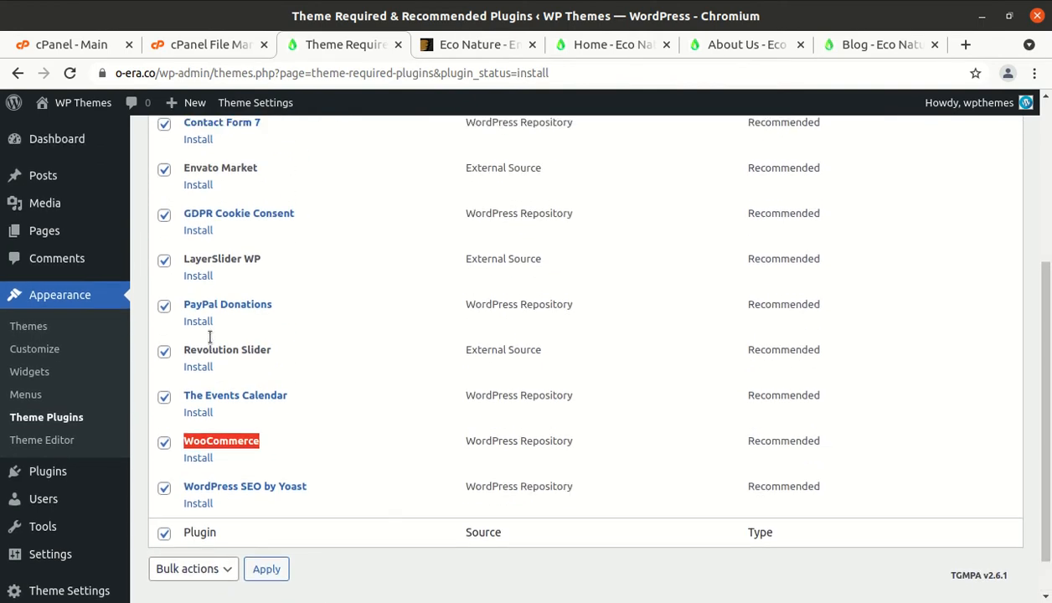
pyautogui.click(164, 295)
pyautogui.scroll(2, 300, 327)
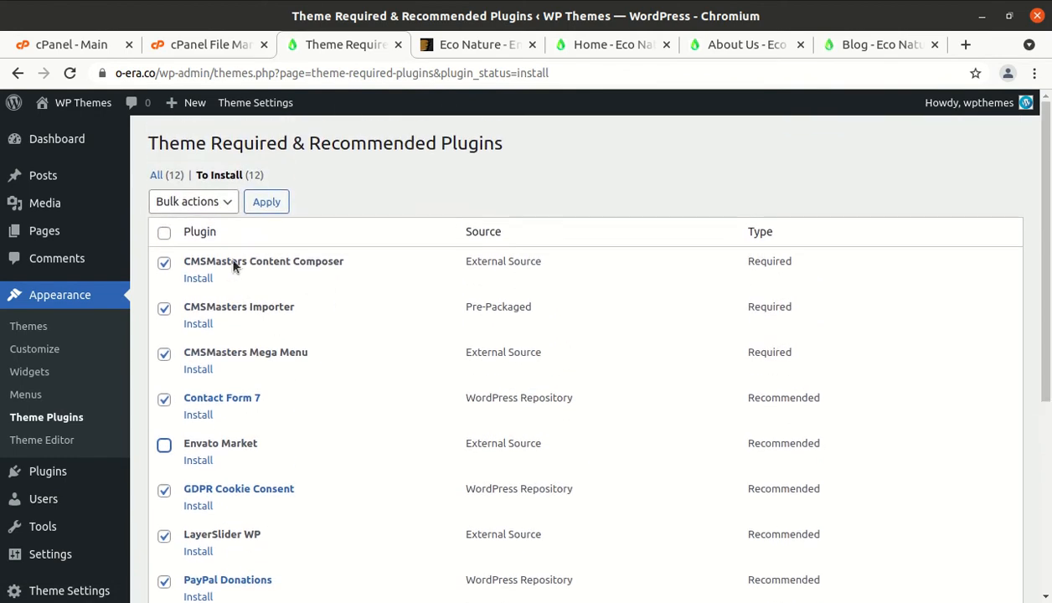
# Bulk install the selected theme plugins and review the installation results through to the end
pyautogui.click(222, 203)
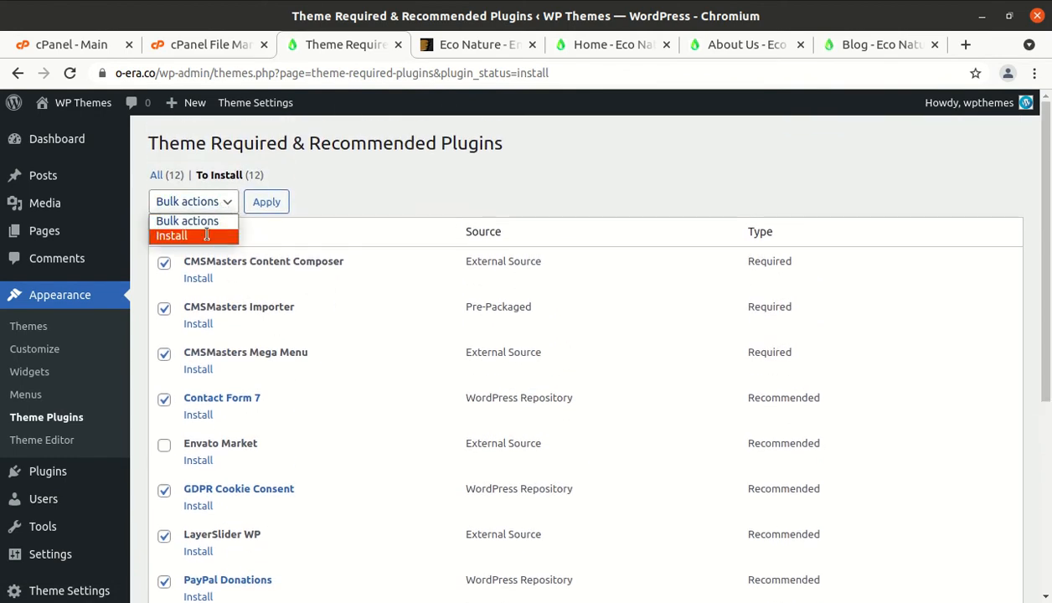
pyautogui.click(206, 237)
pyautogui.click(268, 205)
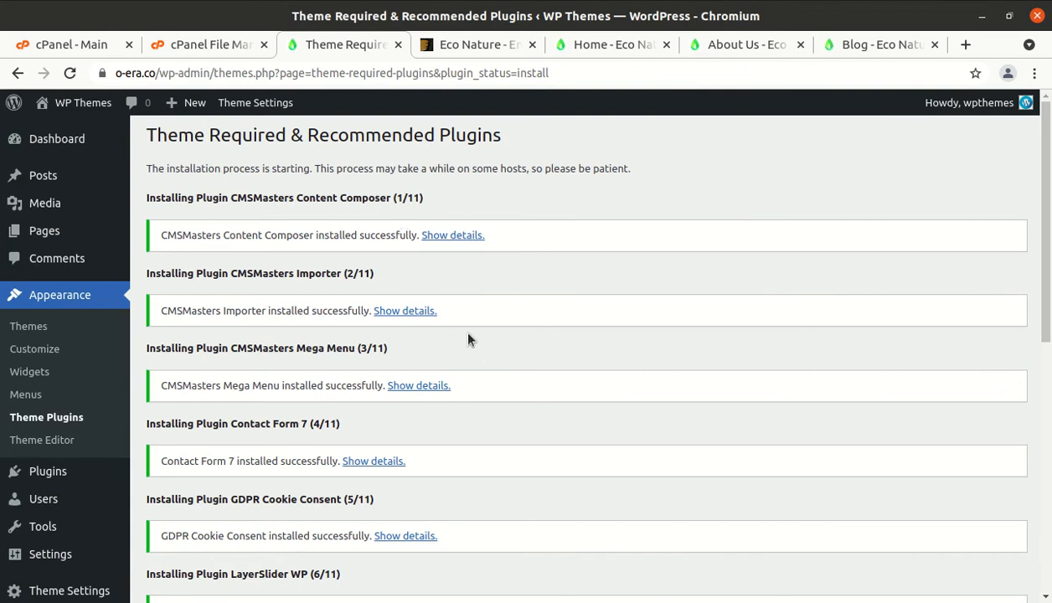
pyautogui.scroll(-5, 467, 339)
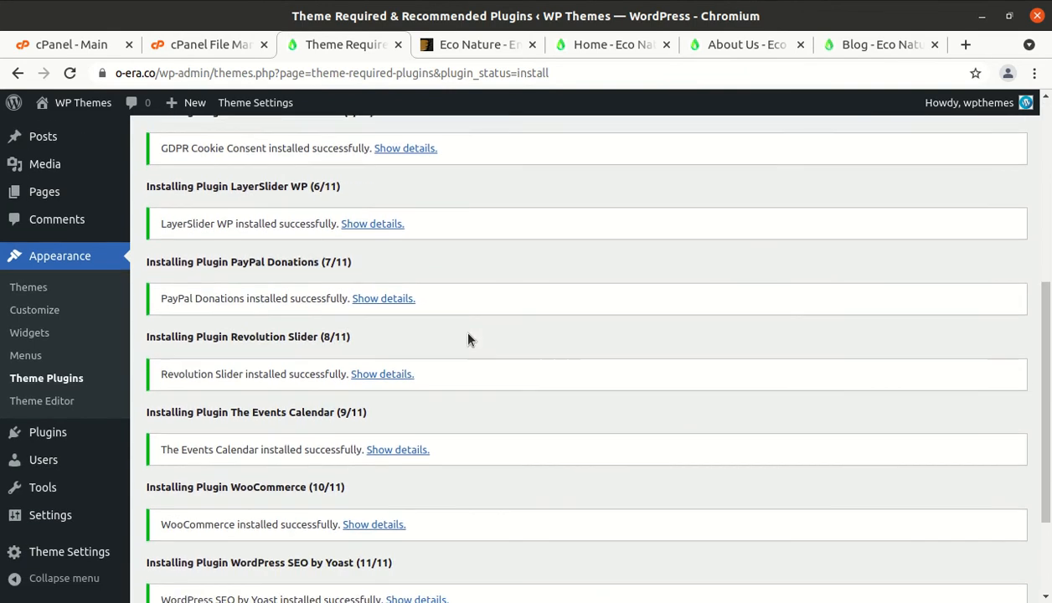
pyautogui.scroll(-2, 467, 339)
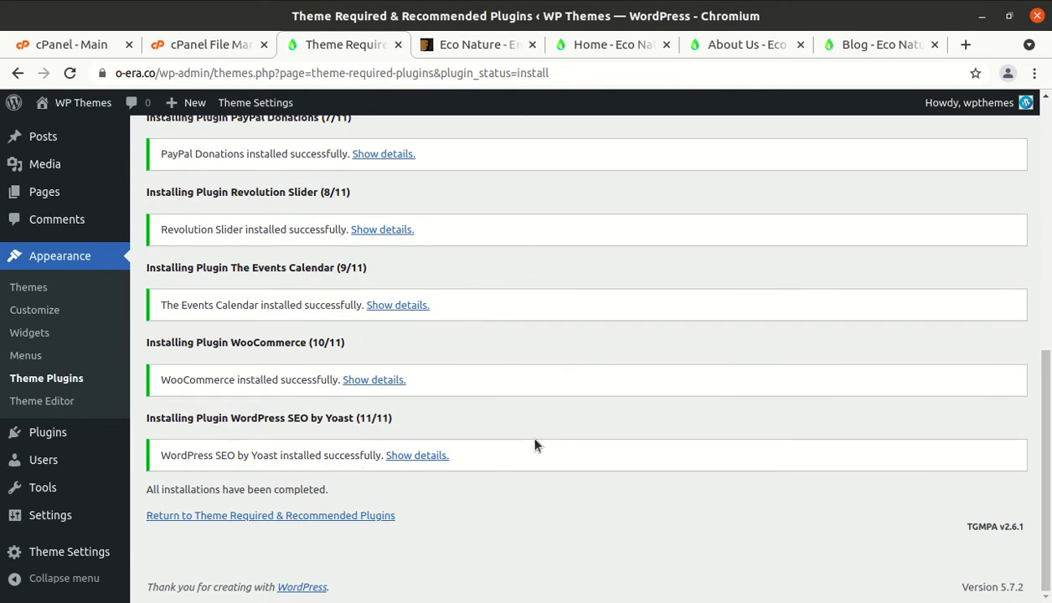
# Return to the theme's required and recommended plugins list and bulk activate every plugin except Envato Market
pyautogui.click(270, 516)
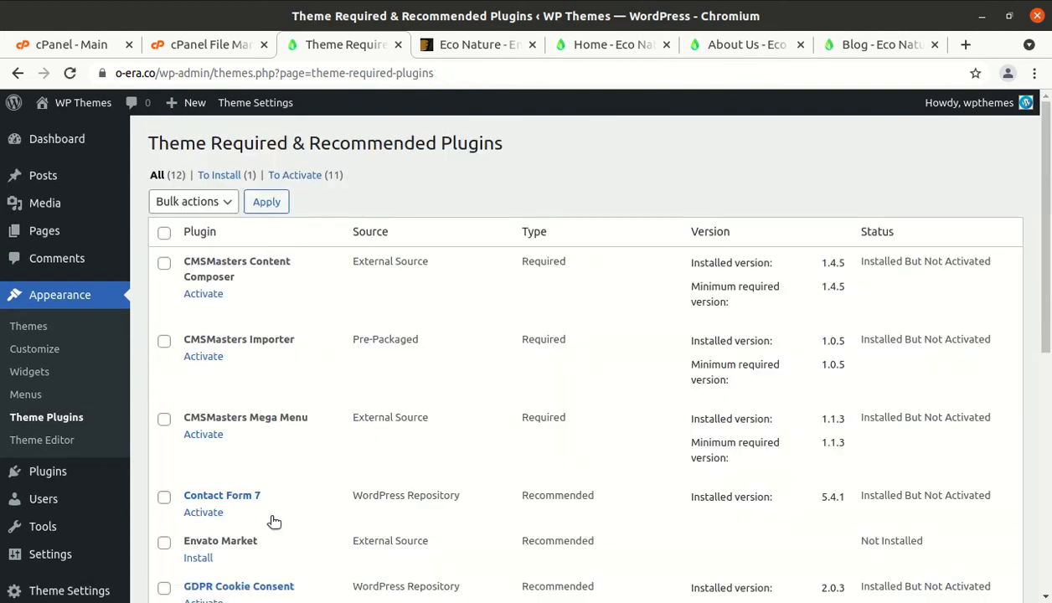
pyautogui.click(164, 234)
pyautogui.scroll(-3, 195, 414)
pyautogui.click(164, 413)
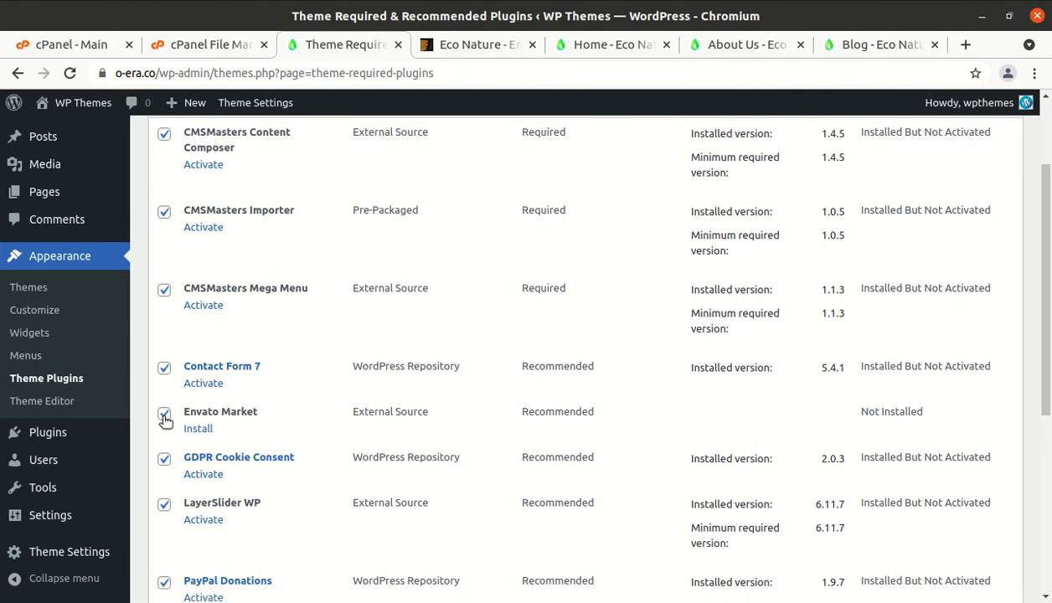
pyautogui.scroll(-8, 250, 421)
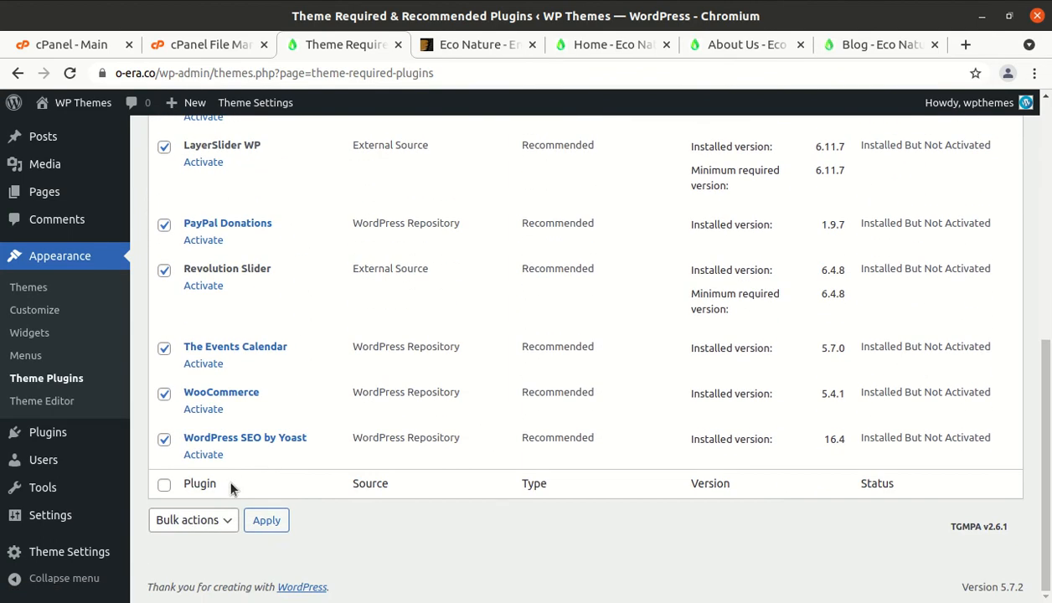
pyautogui.click(220, 519)
pyautogui.click(201, 582)
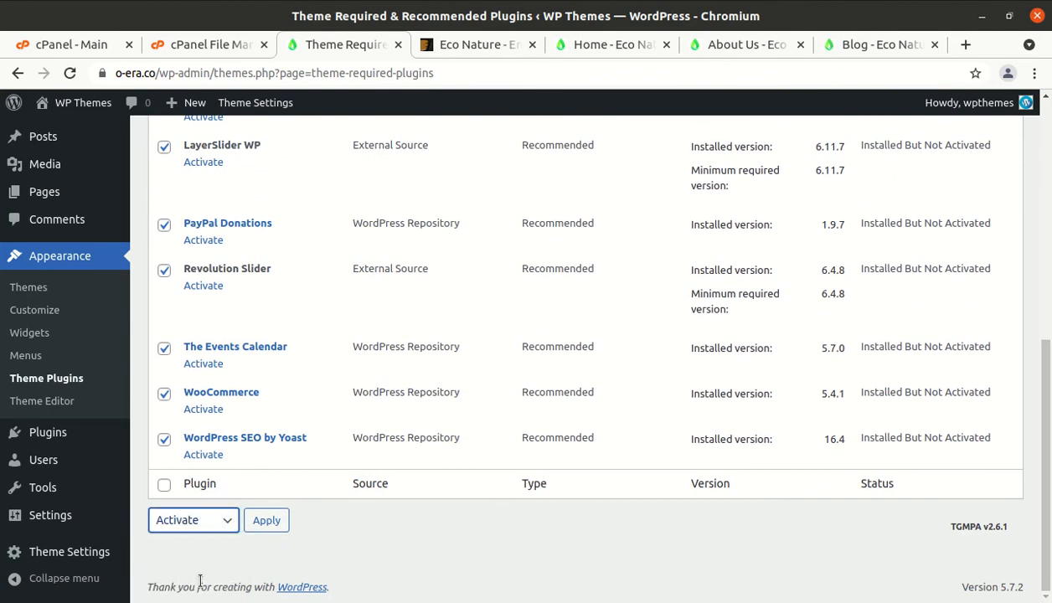
pyautogui.click(272, 527)
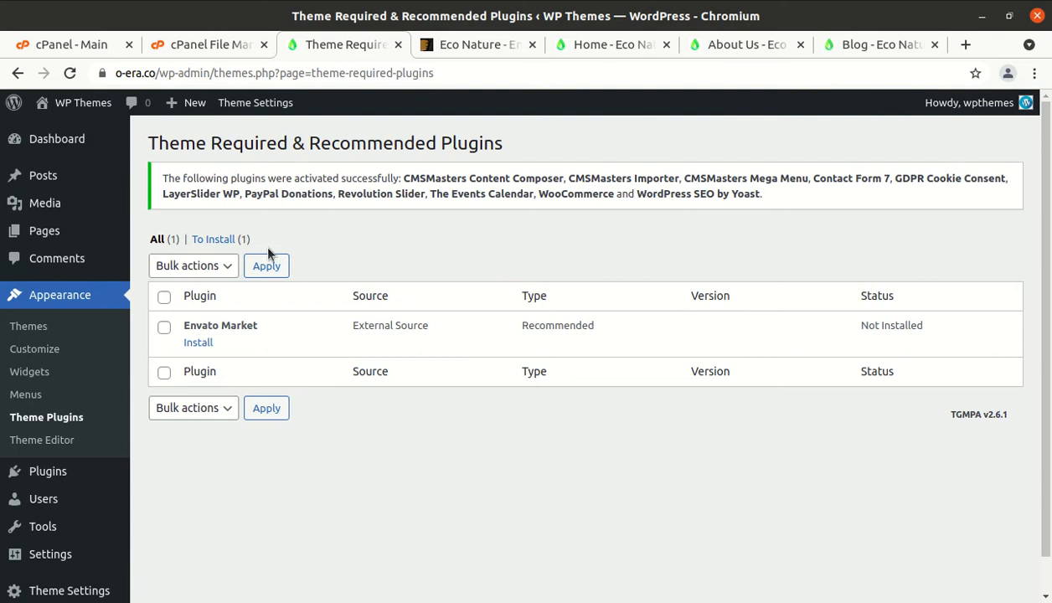
# Open the dashboard to reach the WooCommerce setup wizard and fill in the store's first address line
pyautogui.click(57, 139)
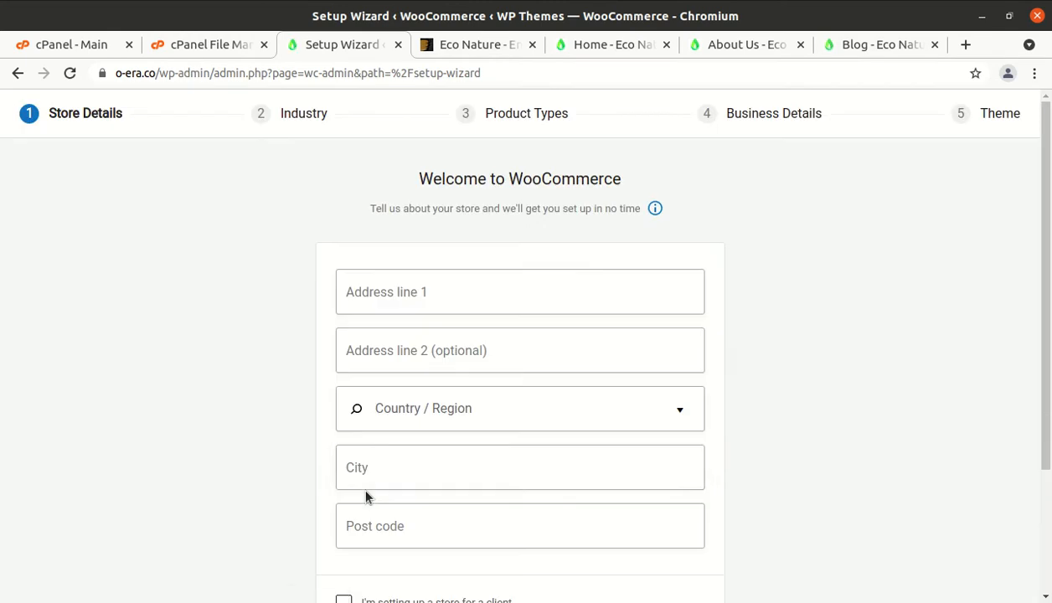
pyautogui.click(412, 301)
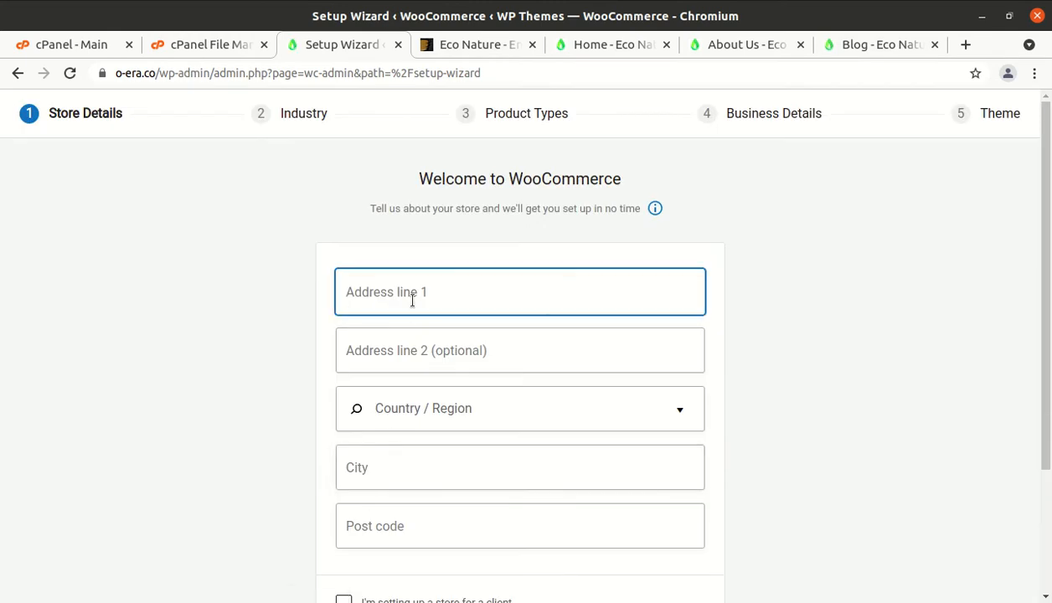
pyautogui.write('address')
pyautogui.press('Tab')
pyautogui.press('Tab')
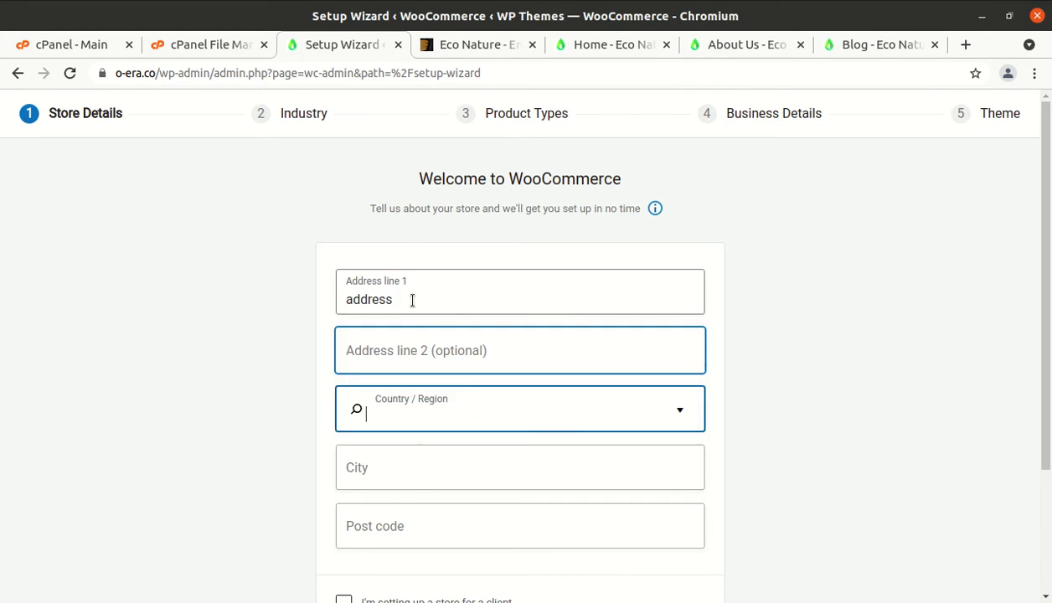
# Set the store's country and region to India — Andhra Pradesh
pyautogui.write('inda')
pyautogui.press('BackSpace')
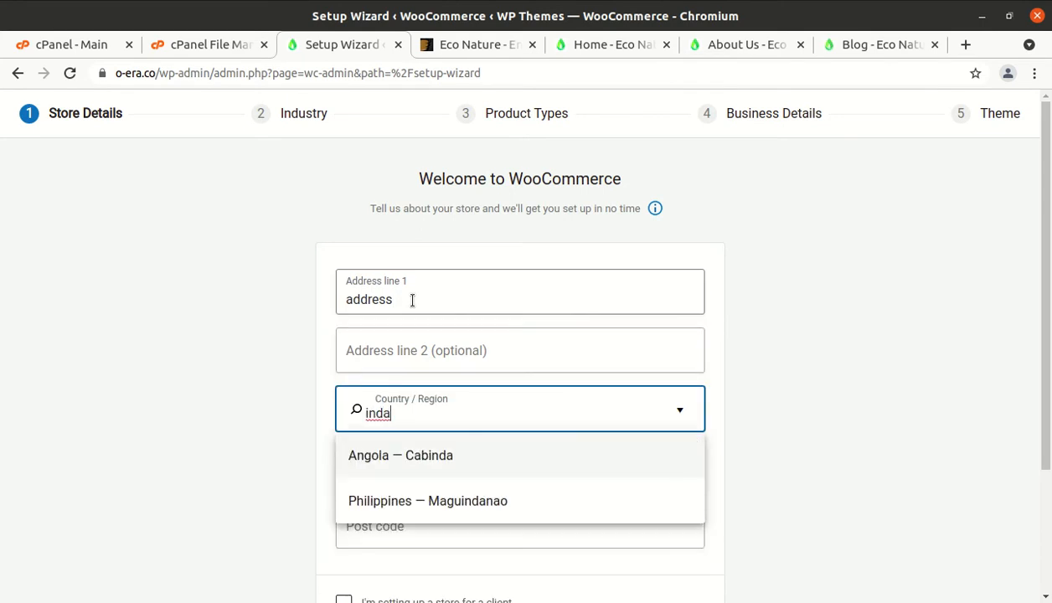
pyautogui.write('ua')
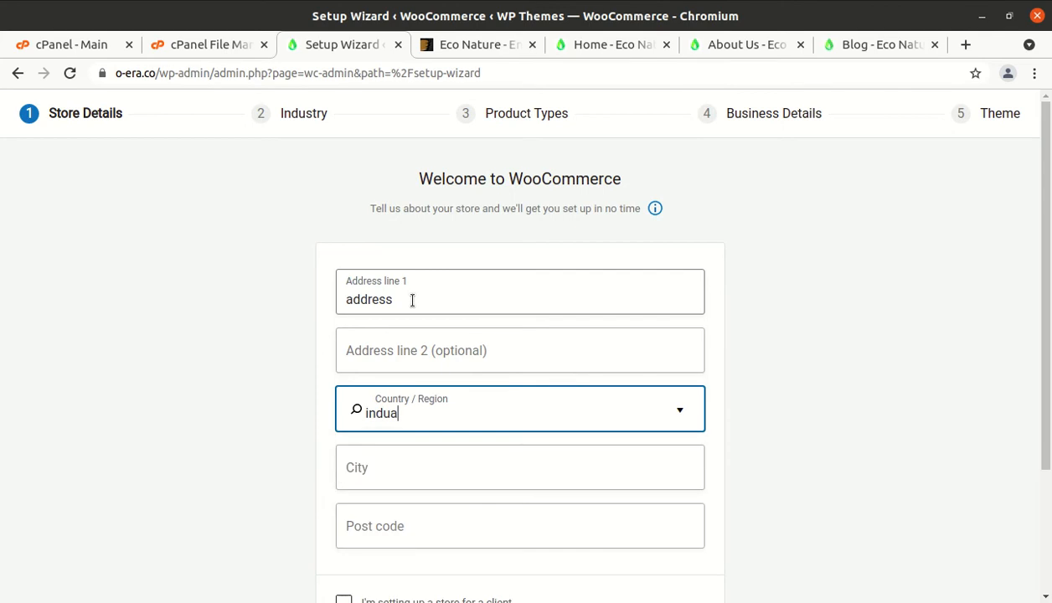
pyautogui.press('BackSpace')
pyautogui.press('BackSpace')
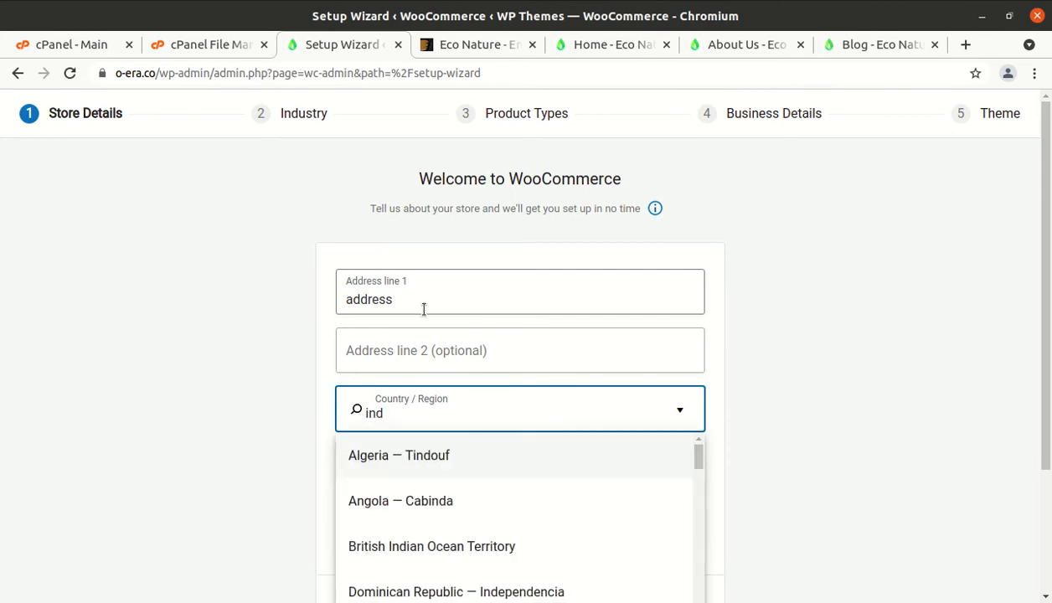
pyautogui.write('ia')
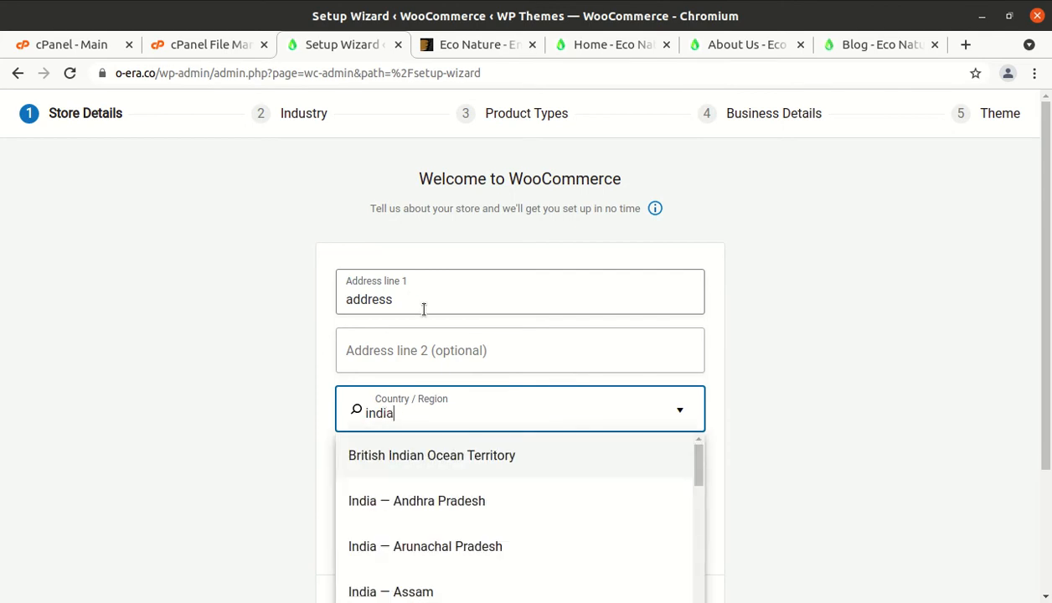
pyautogui.click(426, 507)
# Enter the store's city and post code, submit the store details, and decline WooCommerce usage tracking
pyautogui.click(408, 475)
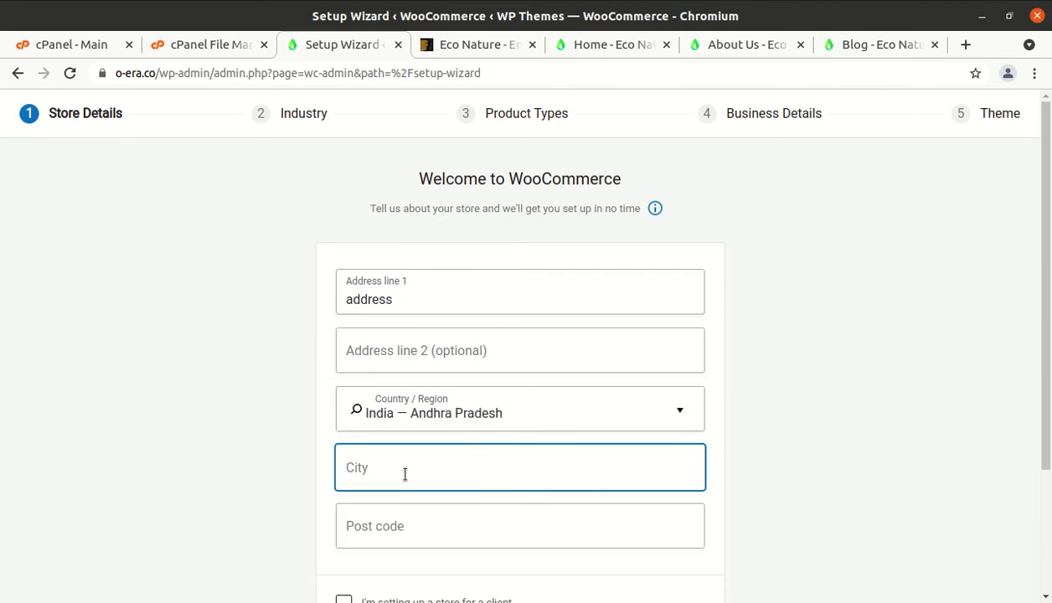
pyautogui.write('new city')
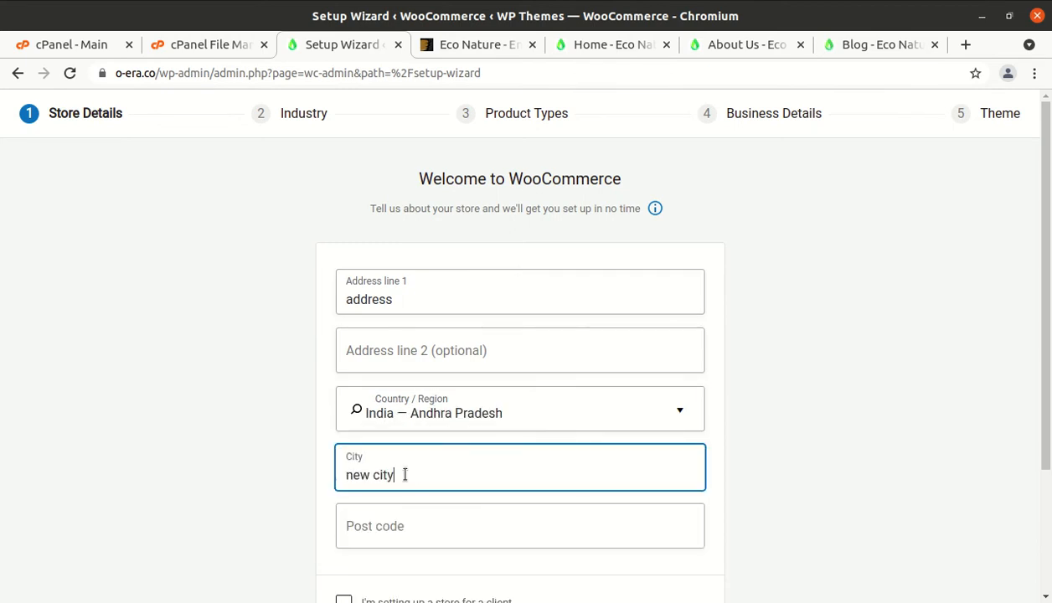
pyautogui.click(400, 525)
pyautogui.write('123456')
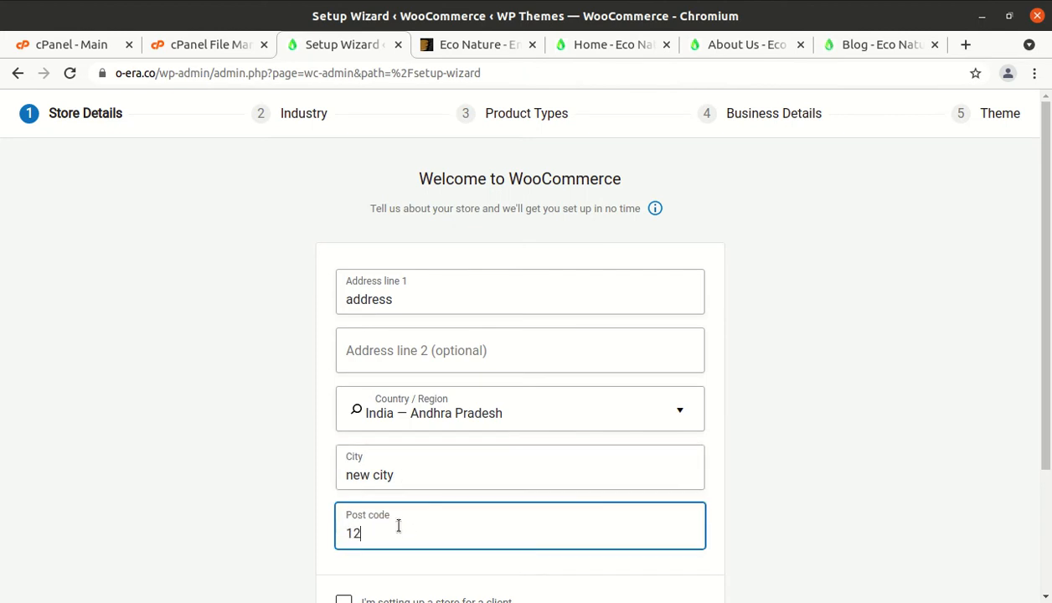
pyautogui.scroll(-3, 399, 525)
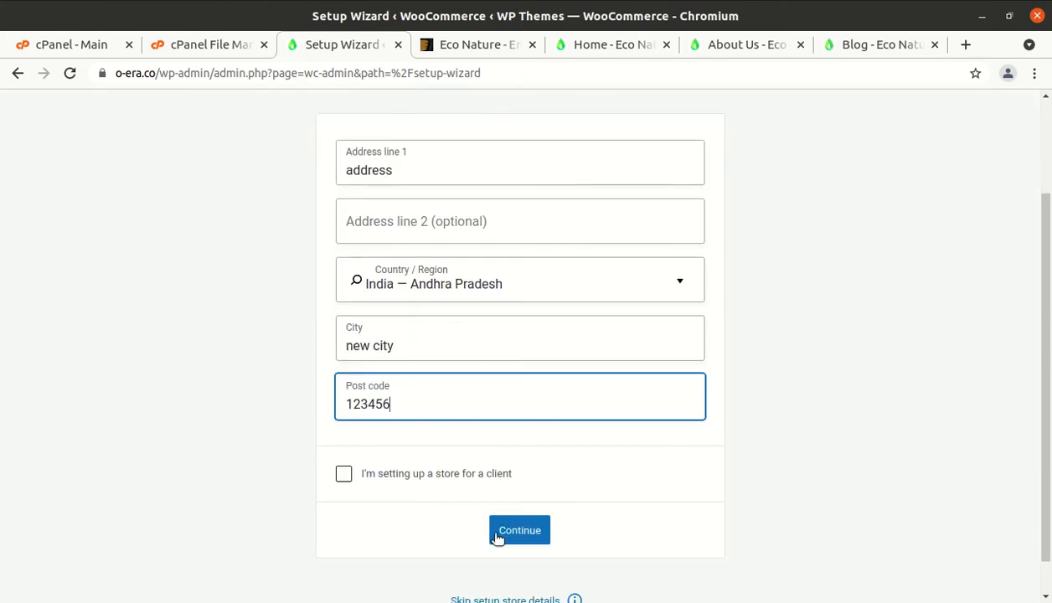
pyautogui.click(499, 536)
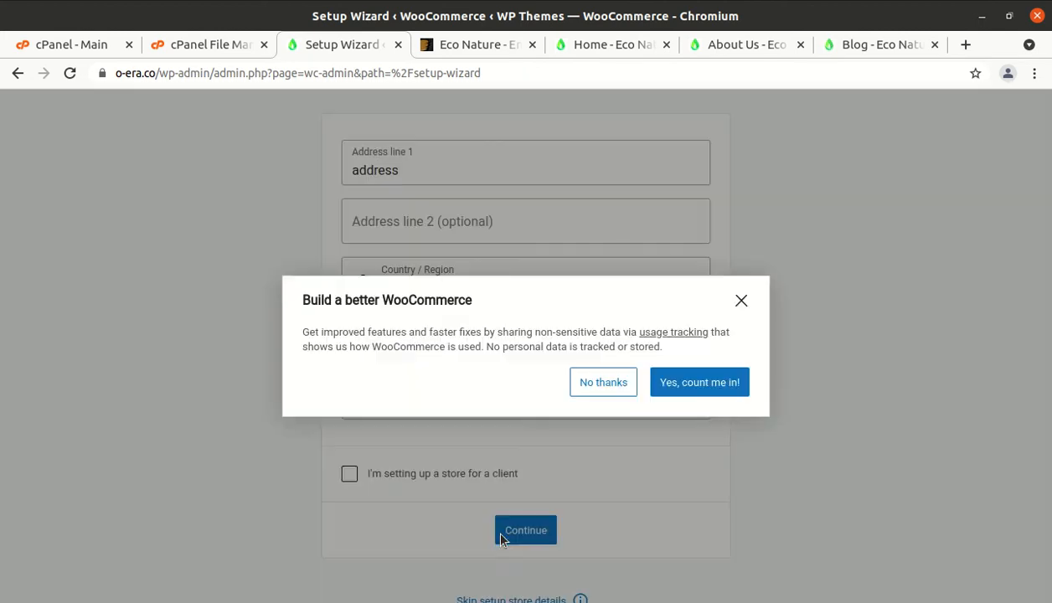
pyautogui.click(623, 387)
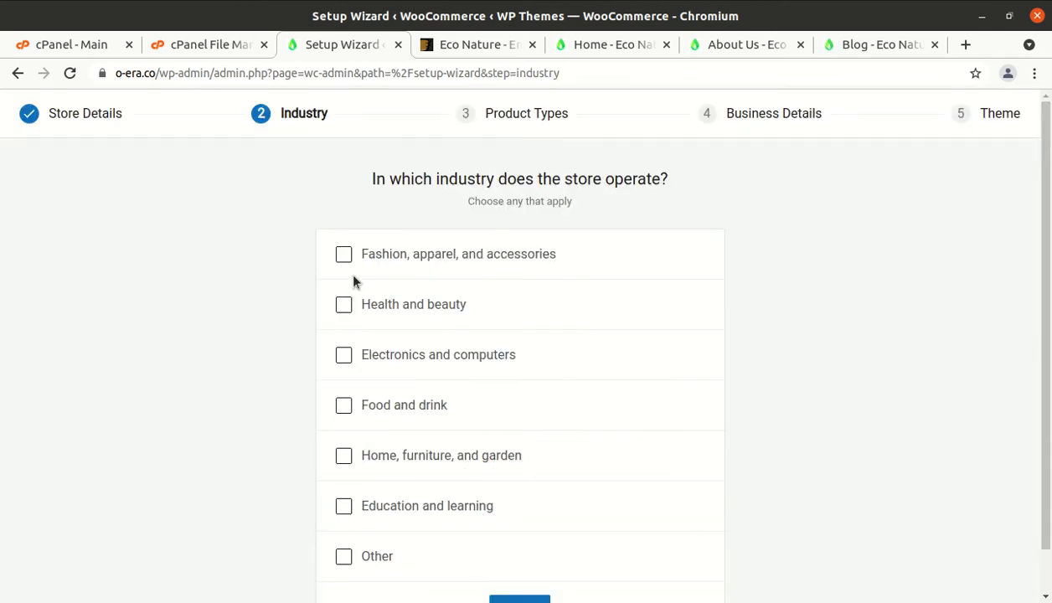
# Choose Health and beauty as the store's industry and submit Physical products as the product type
pyautogui.click(344, 307)
pyautogui.scroll(-1, 519, 578)
pyautogui.click(520, 563)
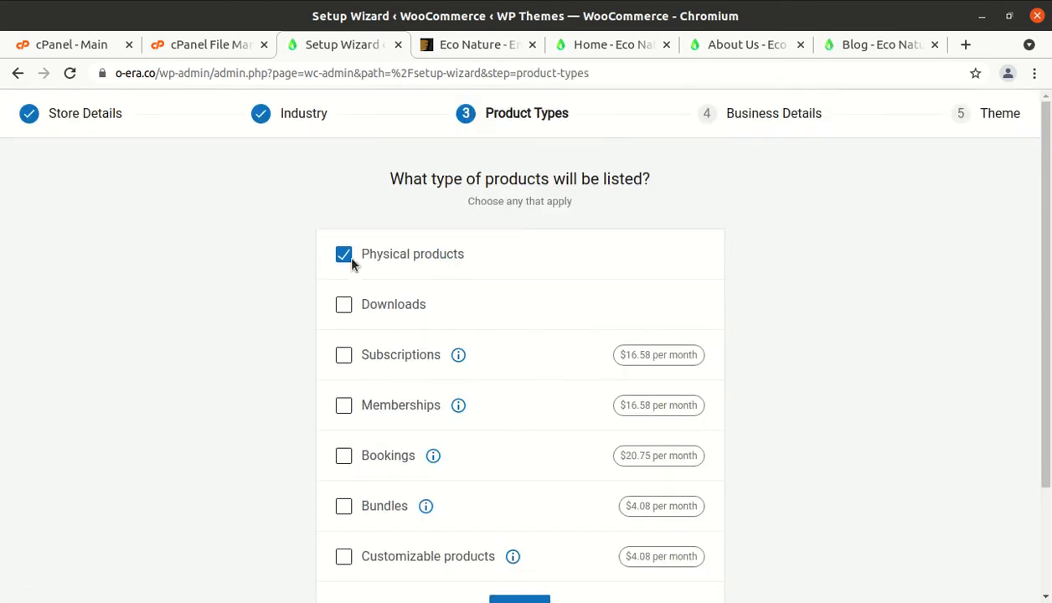
pyautogui.scroll(-3, 480, 480)
pyautogui.click(505, 476)
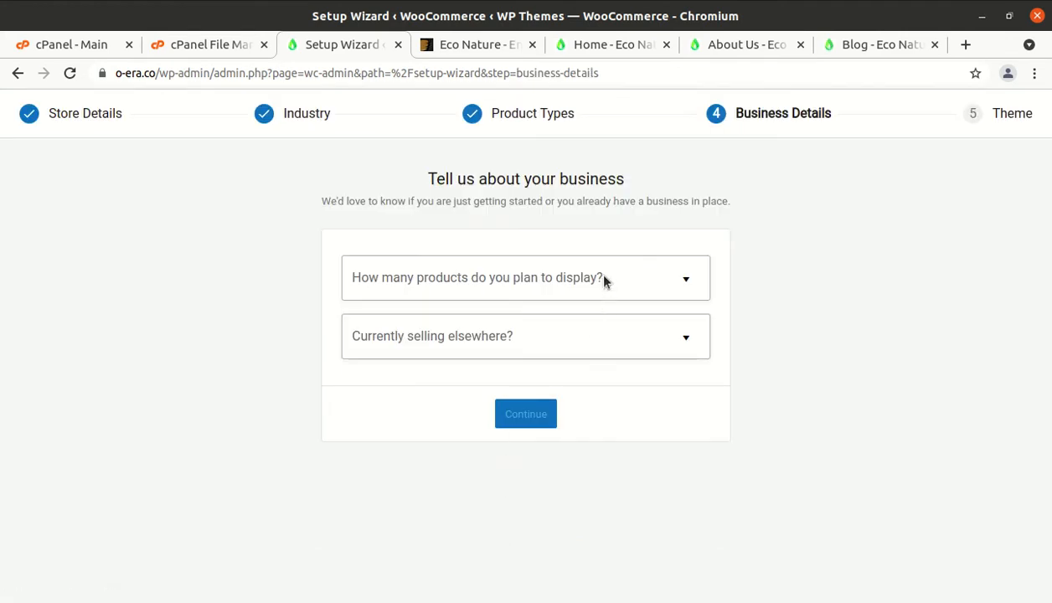
# Set the planned number of products to 11 - 100 and answer No to currently selling elsewhere
pyautogui.click(604, 278)
pyautogui.click(423, 417)
pyautogui.click(506, 345)
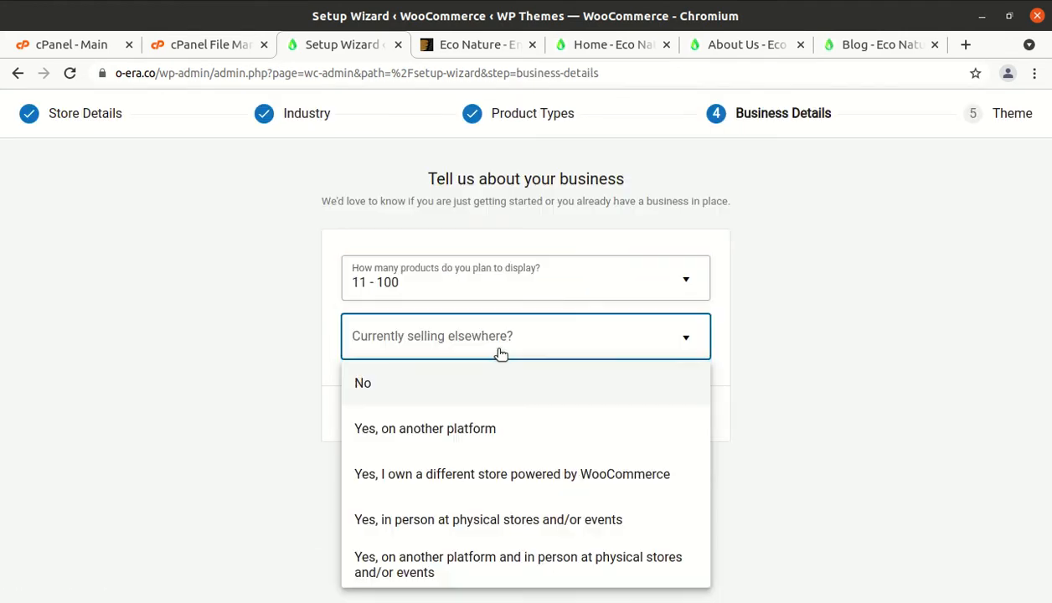
pyautogui.click(453, 392)
# Turn off the suggested business features, including Mailchimp, and proceed to the theme choice
pyautogui.scroll(-3, 640, 345)
pyautogui.click(680, 310)
pyautogui.click(685, 400)
pyautogui.click(686, 477)
pyautogui.scroll(-4, 686, 472)
pyautogui.click(689, 425)
pyautogui.scroll(-2, 628, 458)
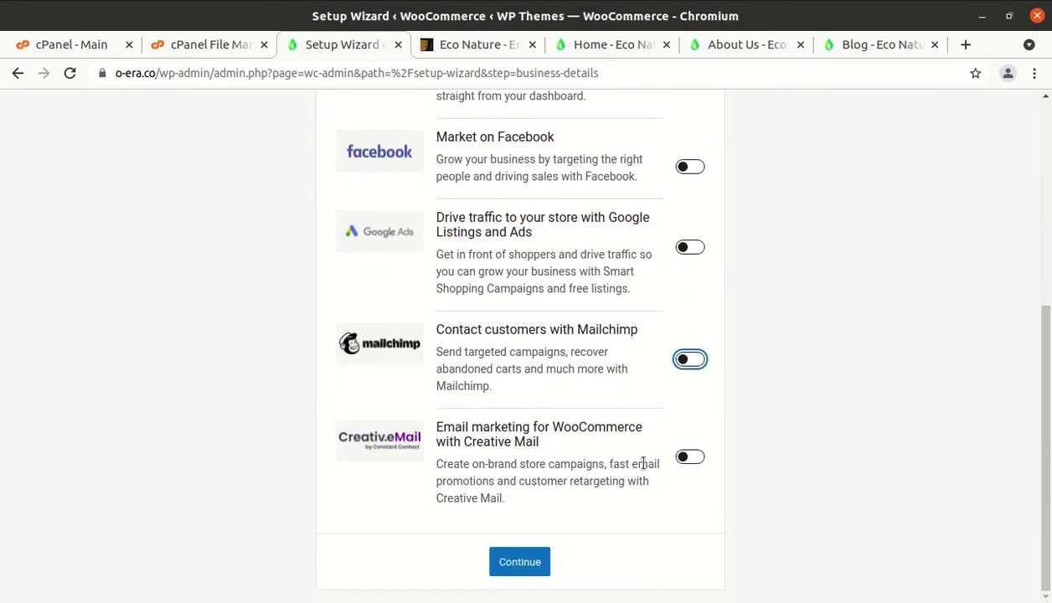
pyautogui.click(529, 566)
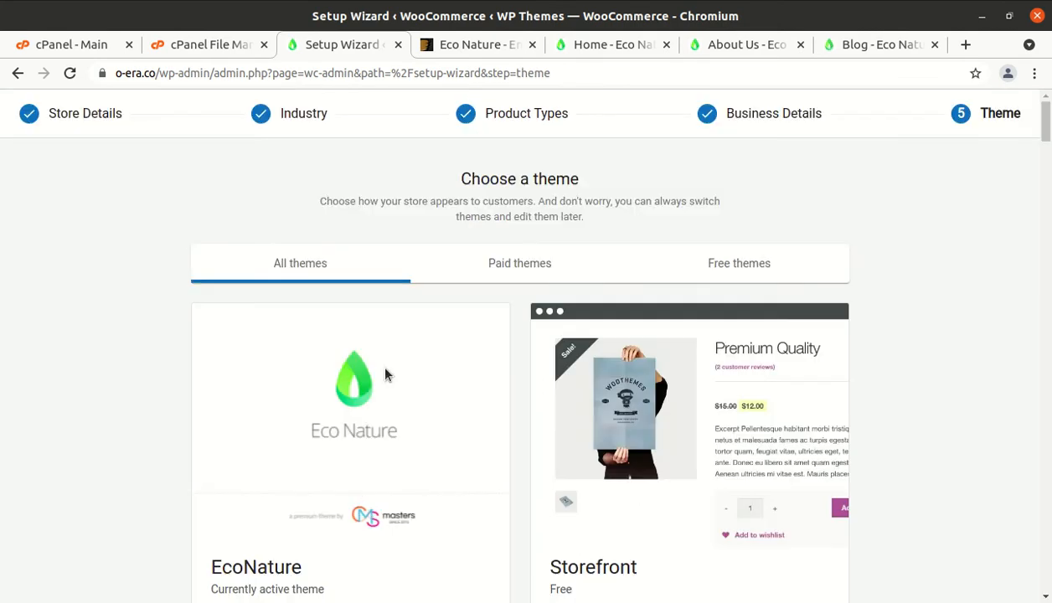
# Finish the store setup with the active EcoNature theme, declining Jetpack and WooCommerce Shipping & Tax, and dismiss the welcome introduction
pyautogui.scroll(-3, 248, 364)
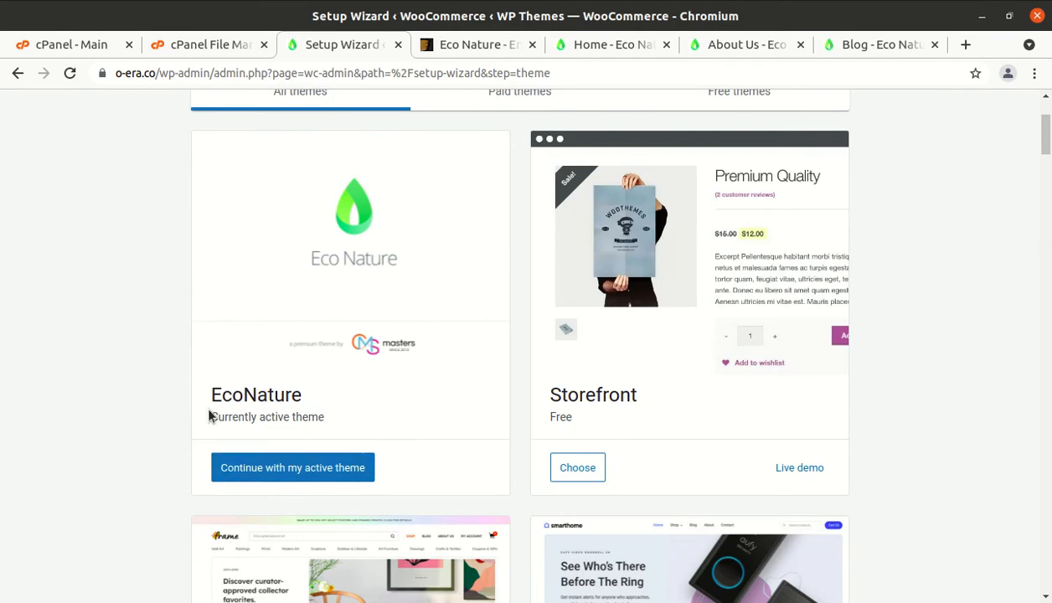
pyautogui.click(282, 465)
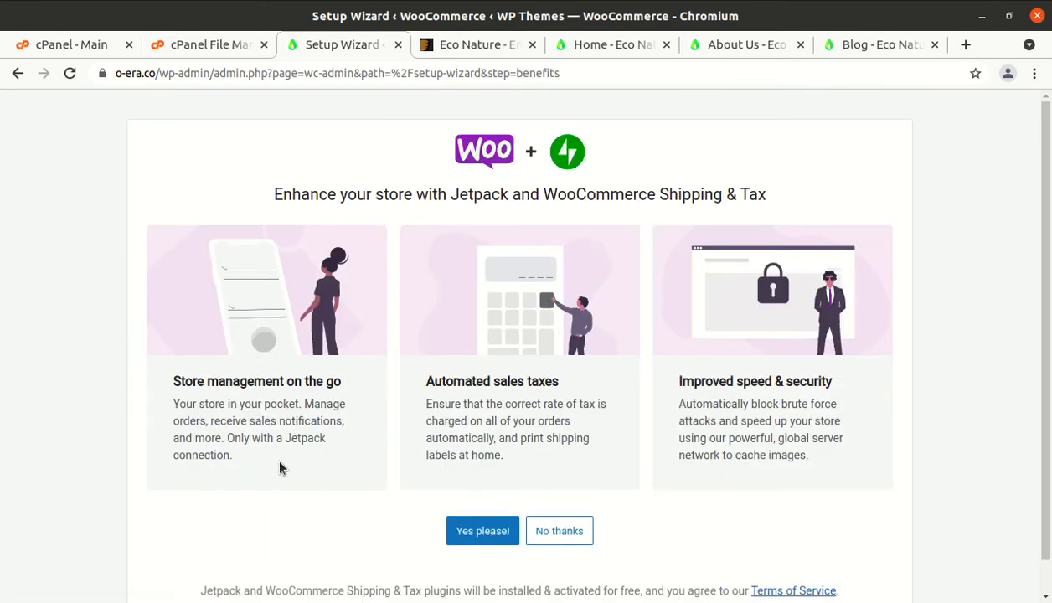
pyautogui.click(561, 532)
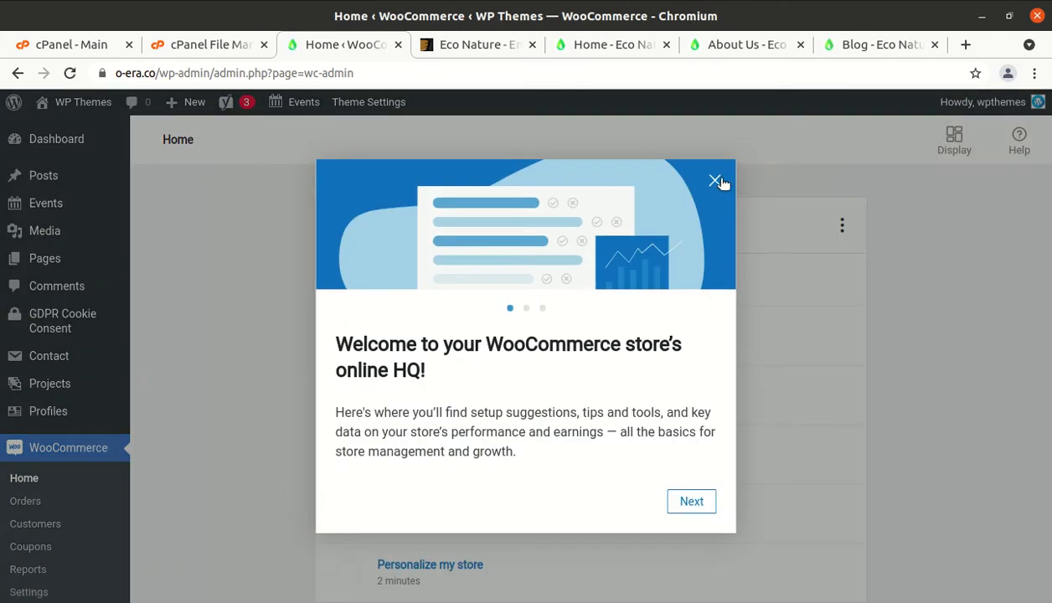
pyautogui.click(716, 181)
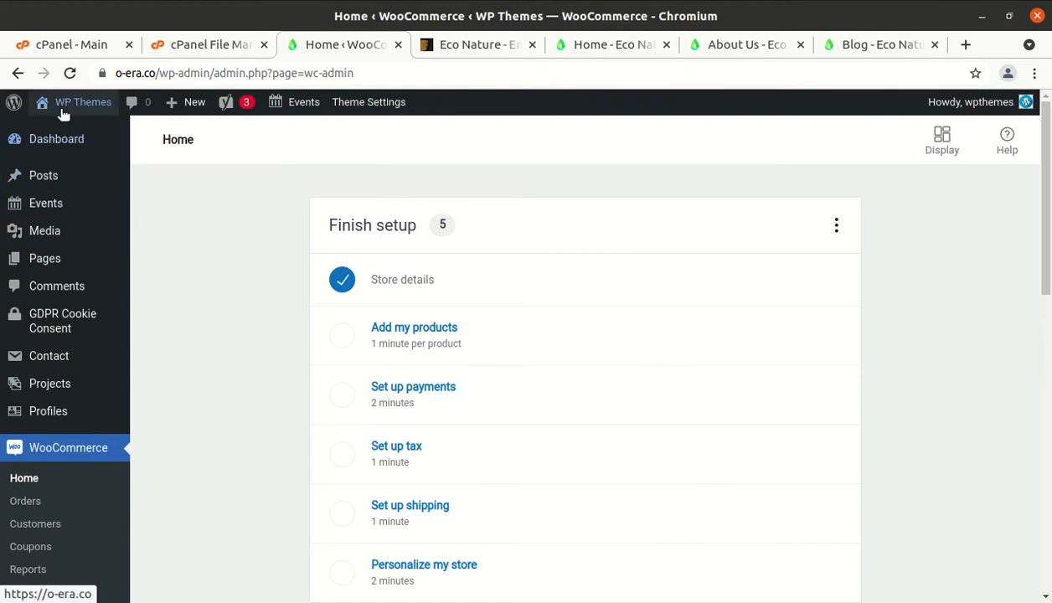
# Open the live site in a new tab and examine its home page from header to footer
pyautogui.moveTo(88, 112)
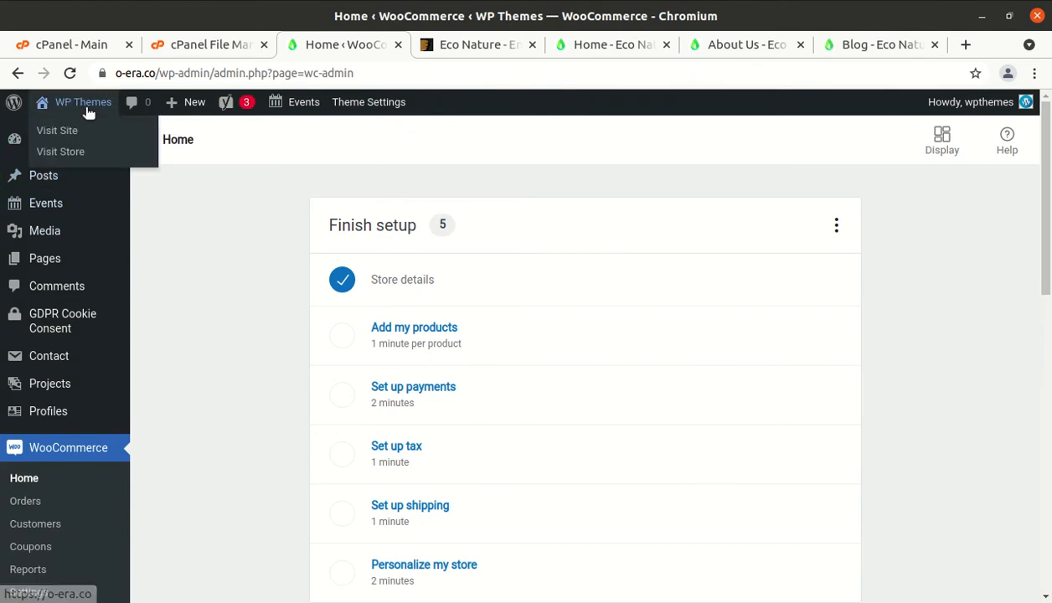
pyautogui.middleClick(70, 132)
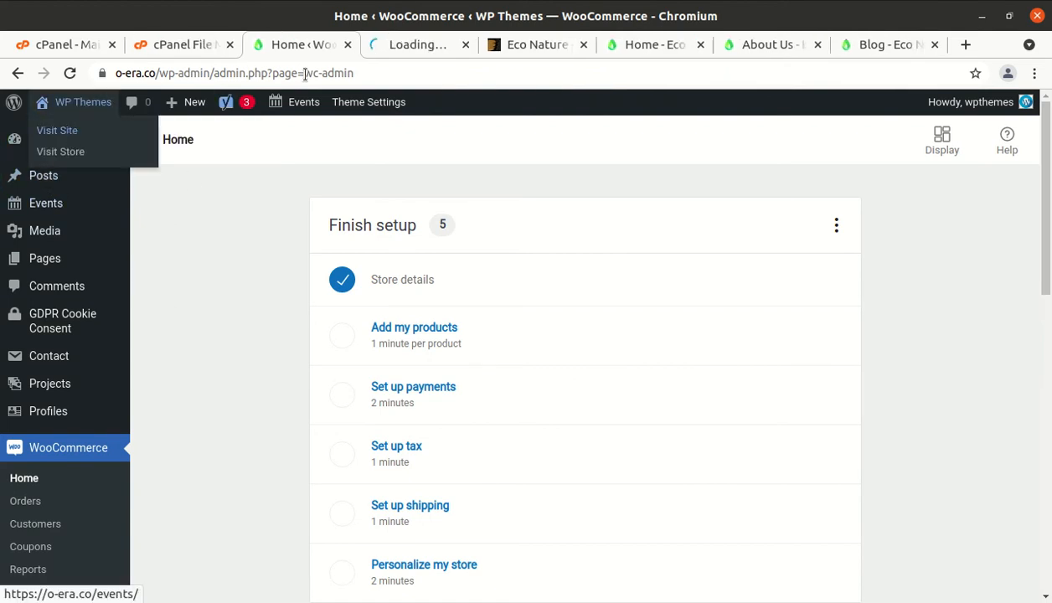
pyautogui.click(411, 46)
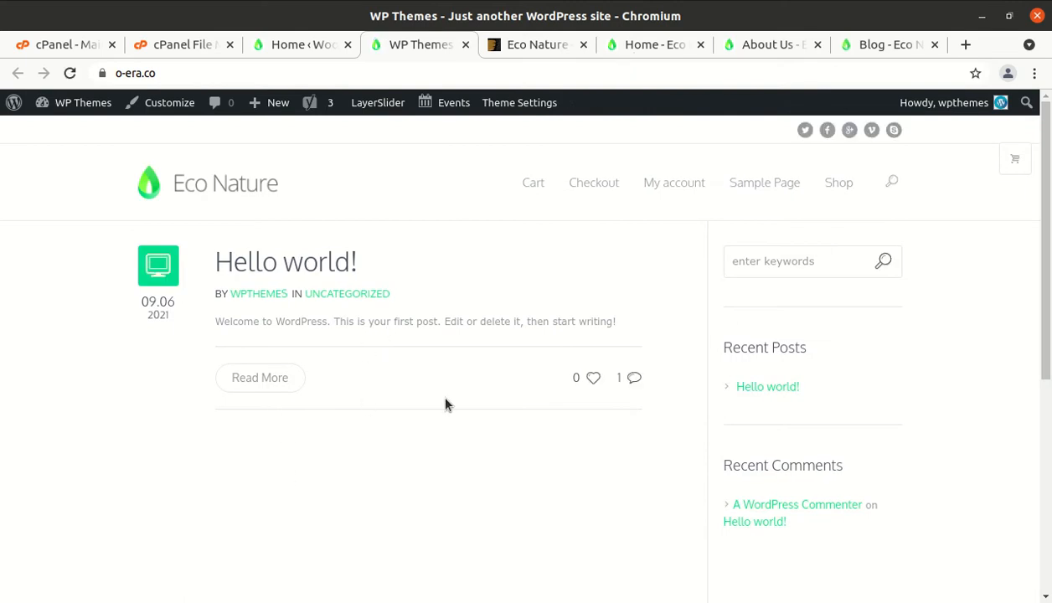
pyautogui.scroll(-5, 445, 405)
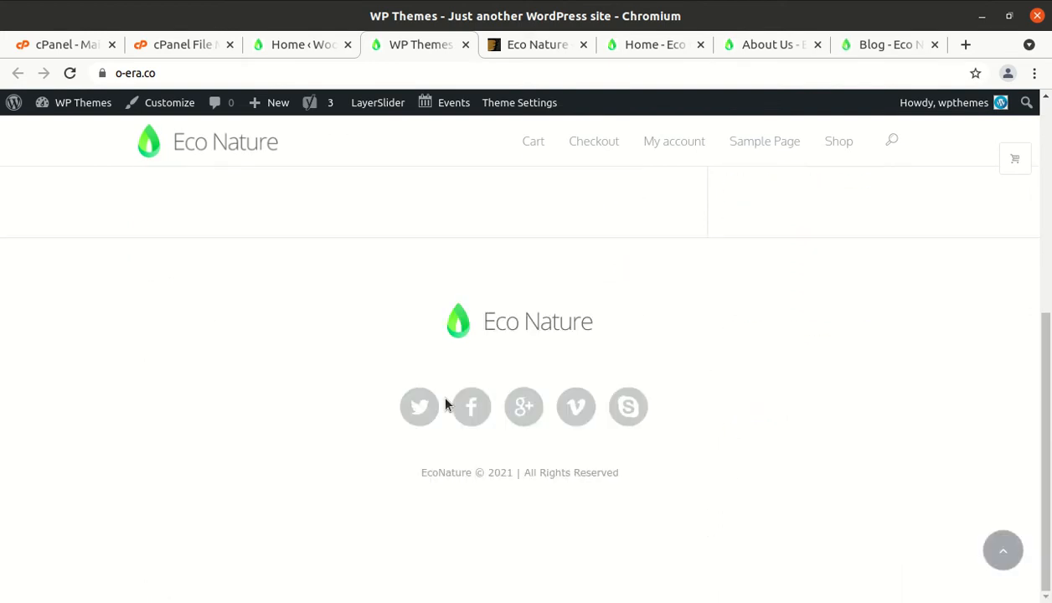
pyautogui.scroll(5, 444, 405)
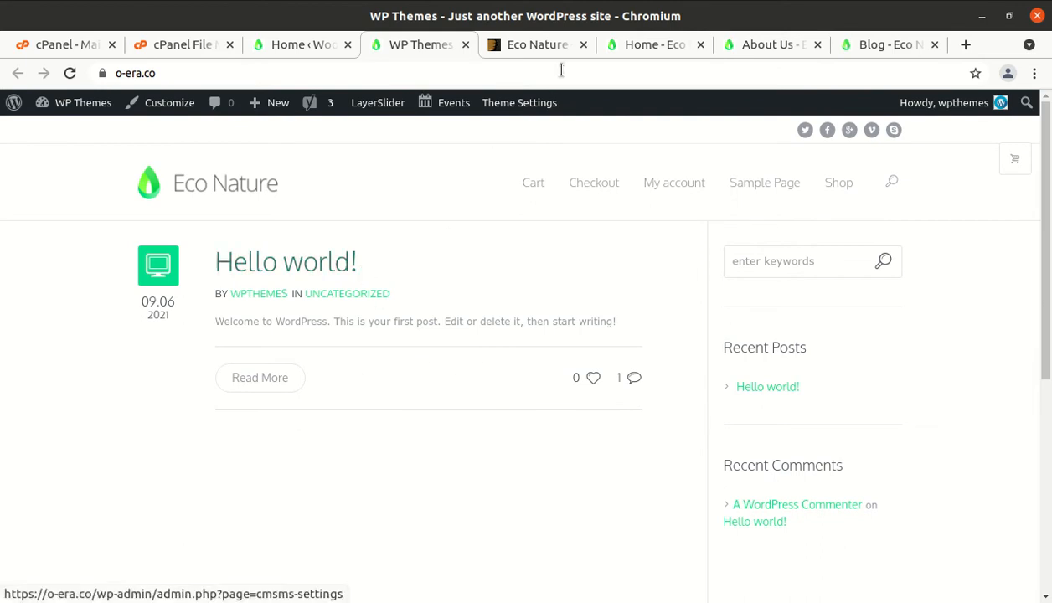
# Compare the site with the Eco Nature demo's About Us and home pages, and return to the WooCommerce admin page
pyautogui.click(651, 47)
pyautogui.click(746, 44)
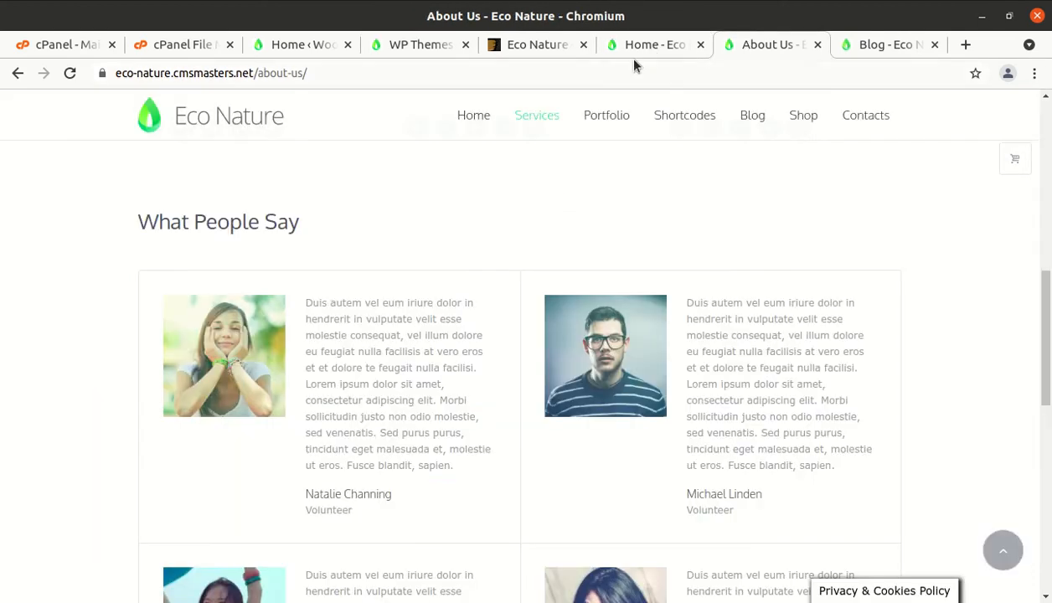
pyautogui.moveTo(608, 165)
pyautogui.scroll(5, 558, 172)
pyautogui.click(216, 115)
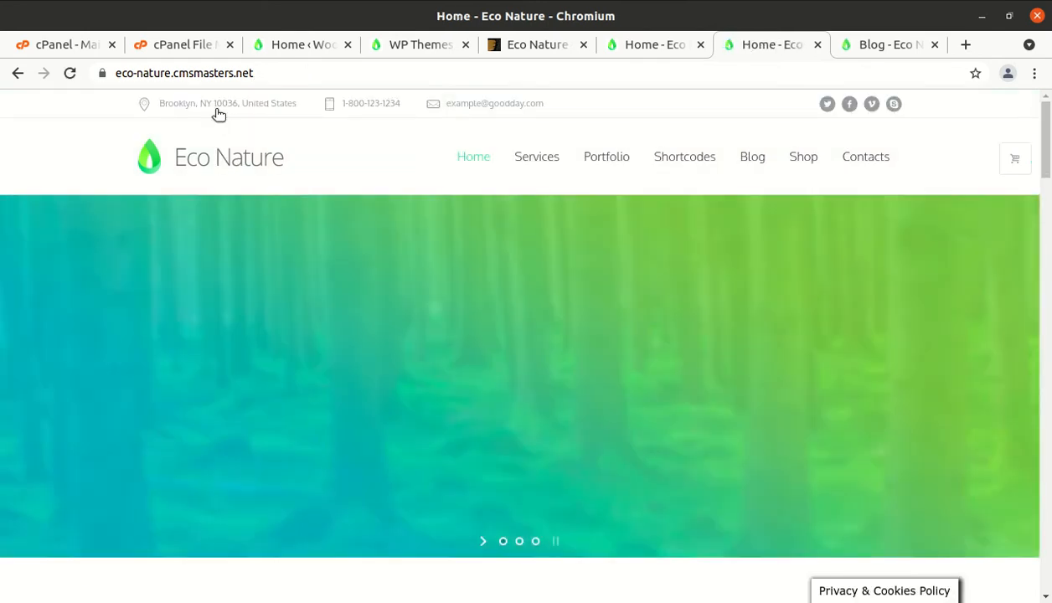
pyautogui.click(304, 48)
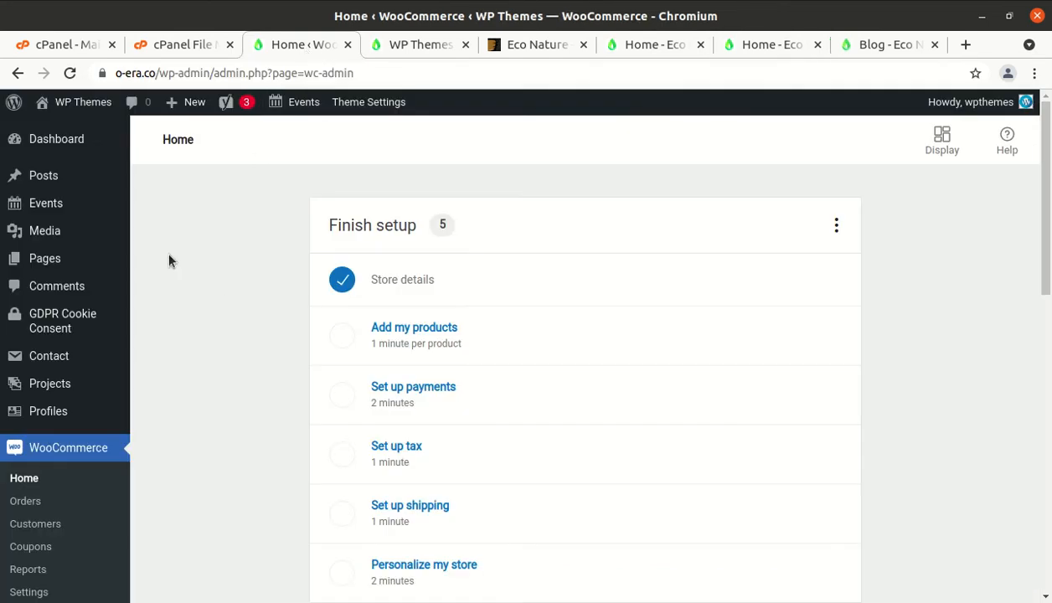
# Open the WordPress dashboard and examine the entries of the admin menu
pyautogui.click(70, 140)
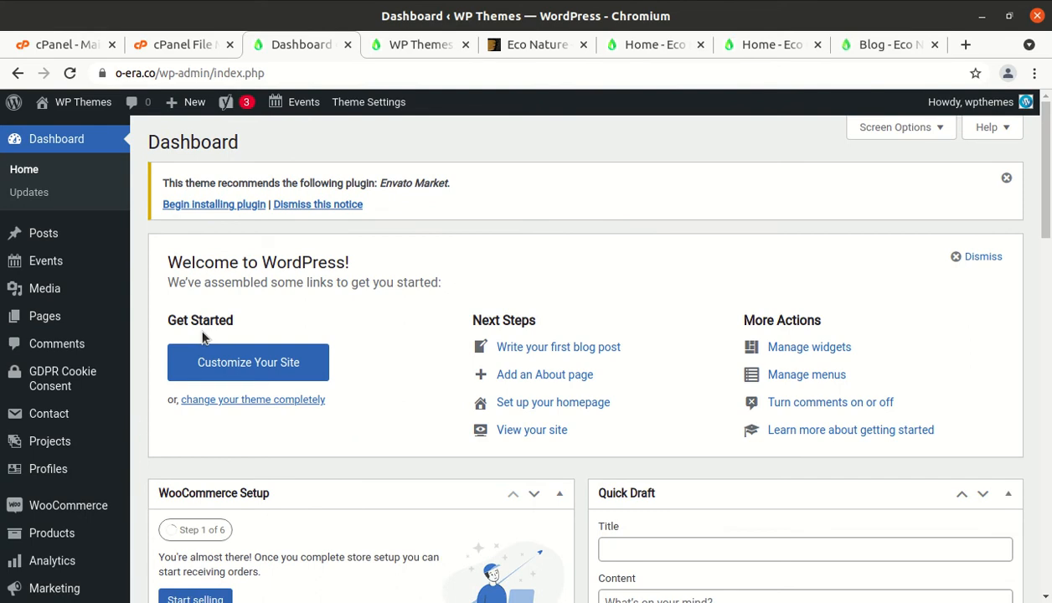
pyautogui.scroll(-3, 180, 387)
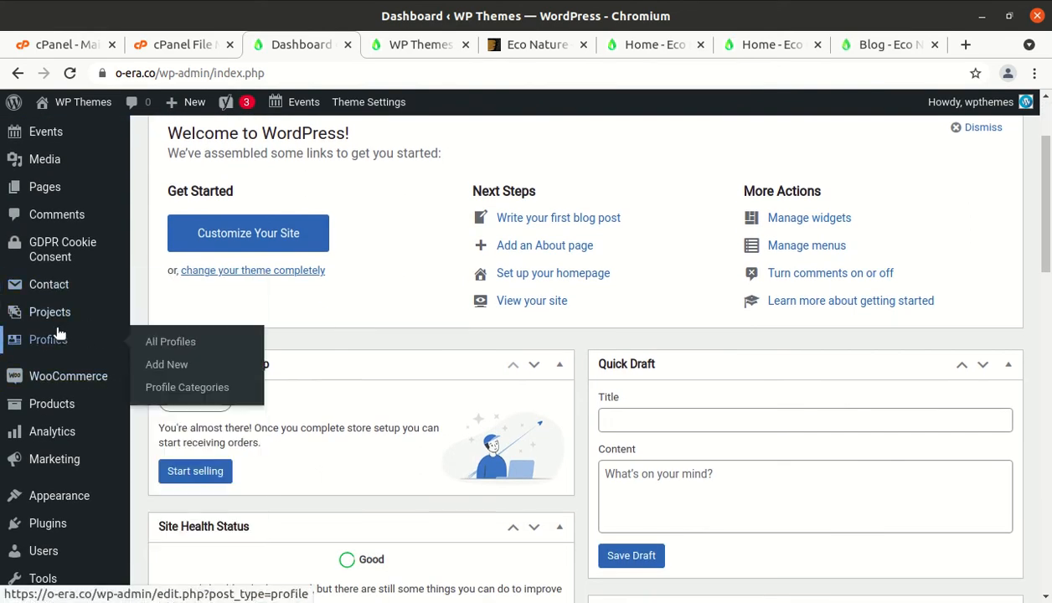
pyautogui.moveTo(64, 490)
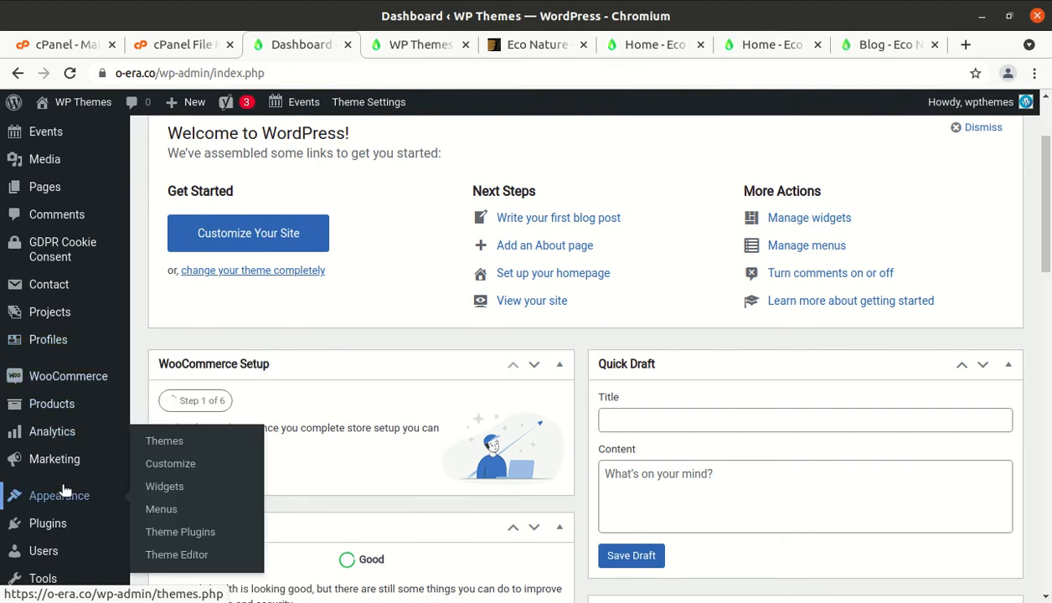
pyautogui.scroll(3, 70, 345)
pyautogui.moveTo(55, 229)
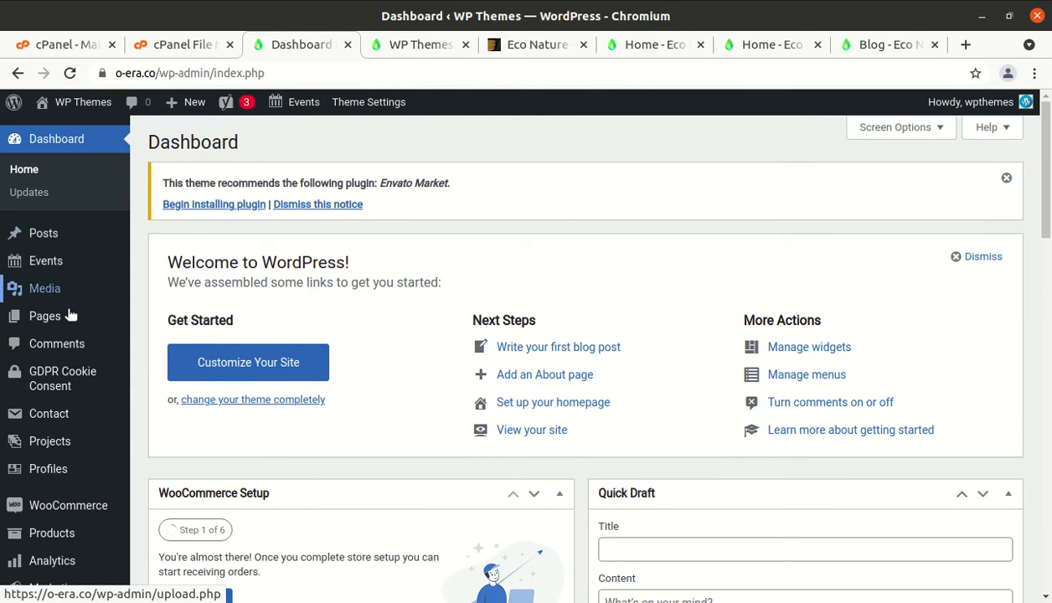
pyautogui.scroll(-3, 57, 415)
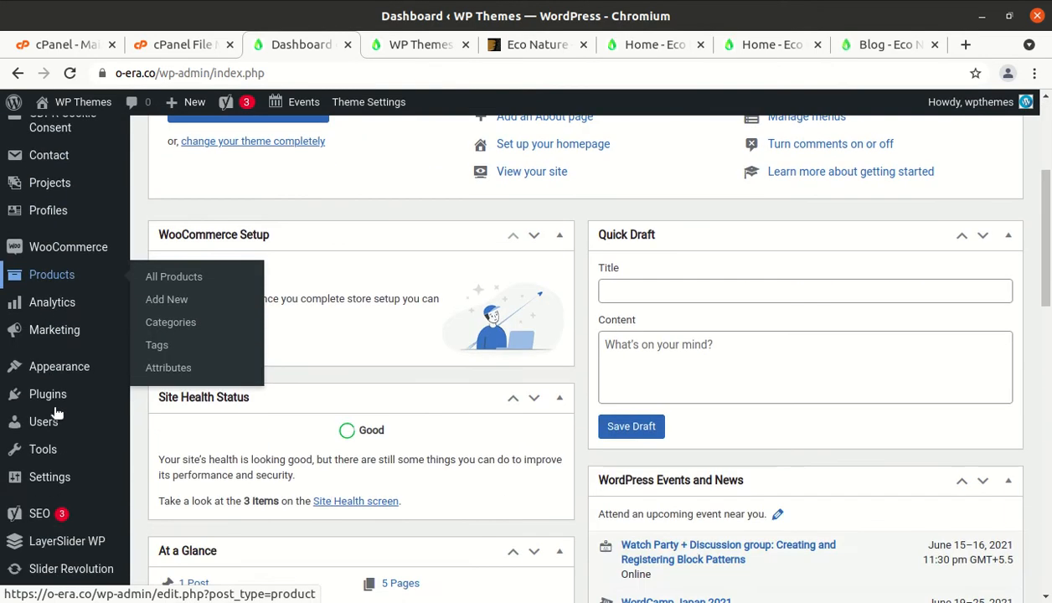
pyautogui.moveTo(46, 452)
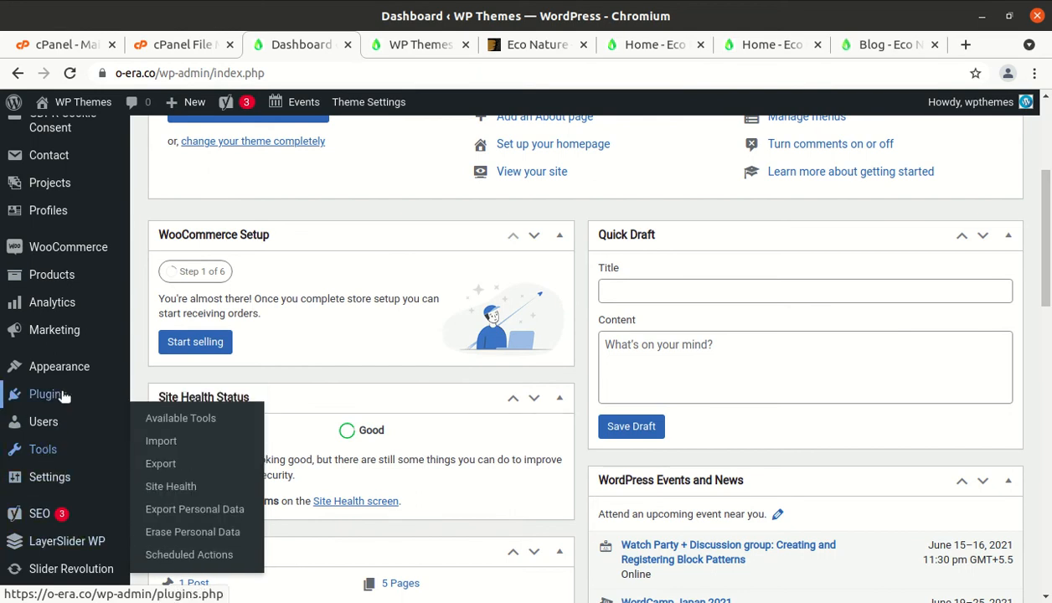
pyautogui.moveTo(71, 272)
pyautogui.scroll(3, 67, 270)
pyautogui.scroll(3, 64, 267)
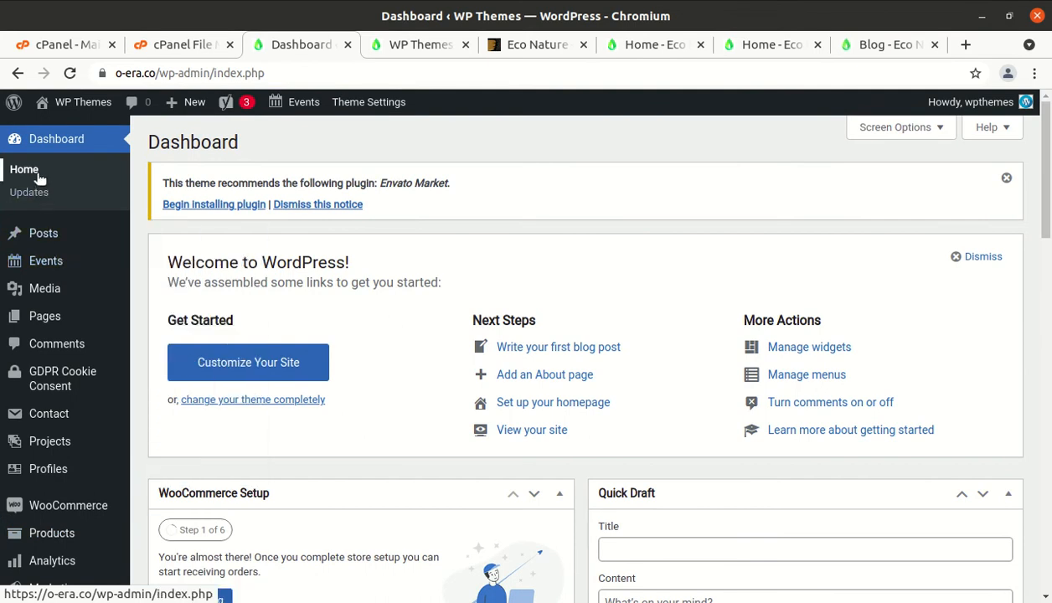
# Open the theme's Import Demo Content page from the WordPress admin
pyautogui.scroll(-8, 107, 550)
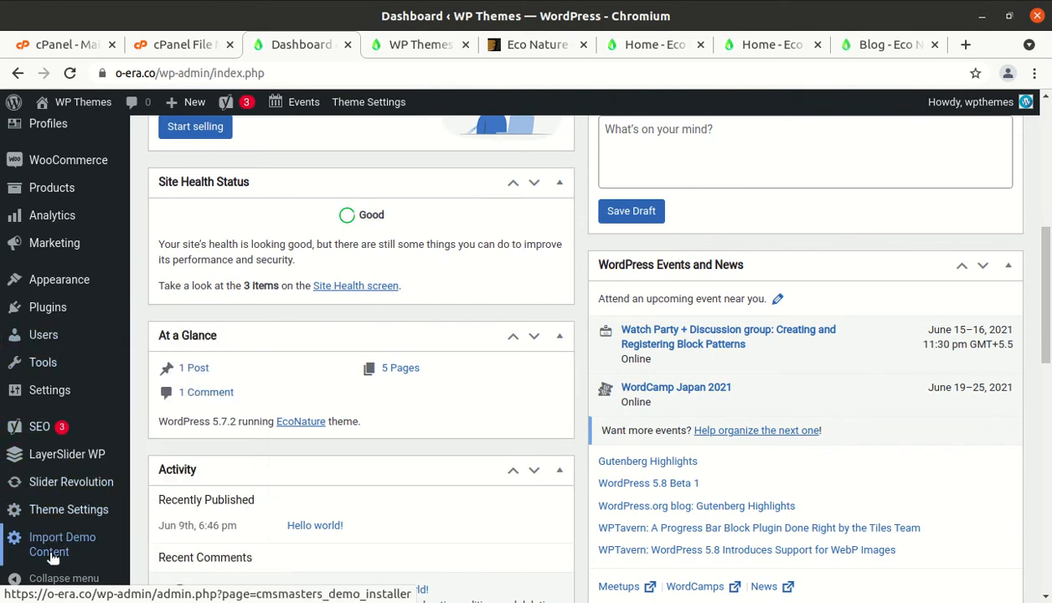
pyautogui.scroll(-3, 71, 419)
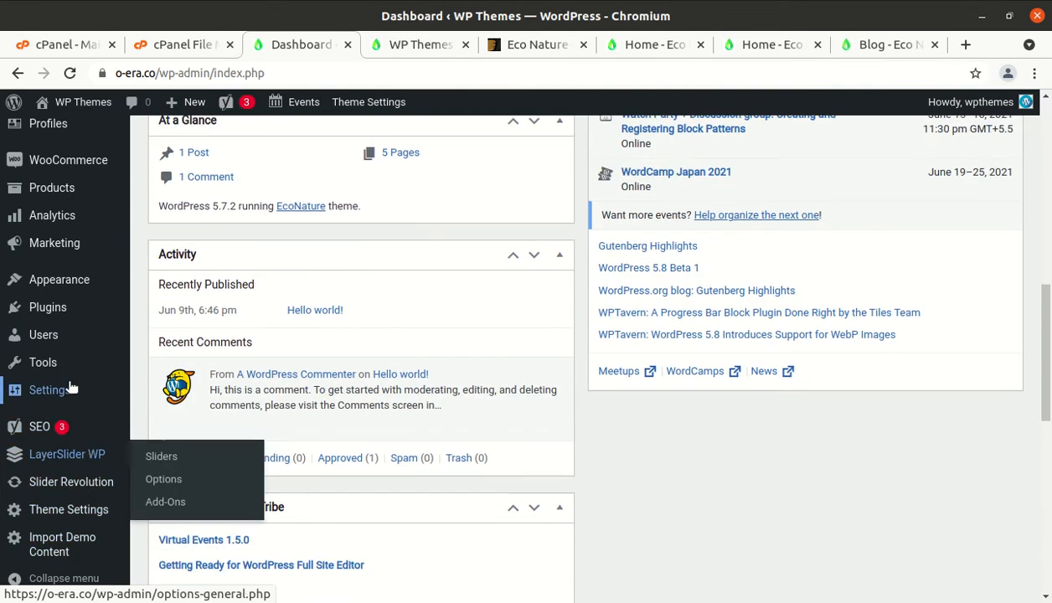
pyautogui.click(60, 546)
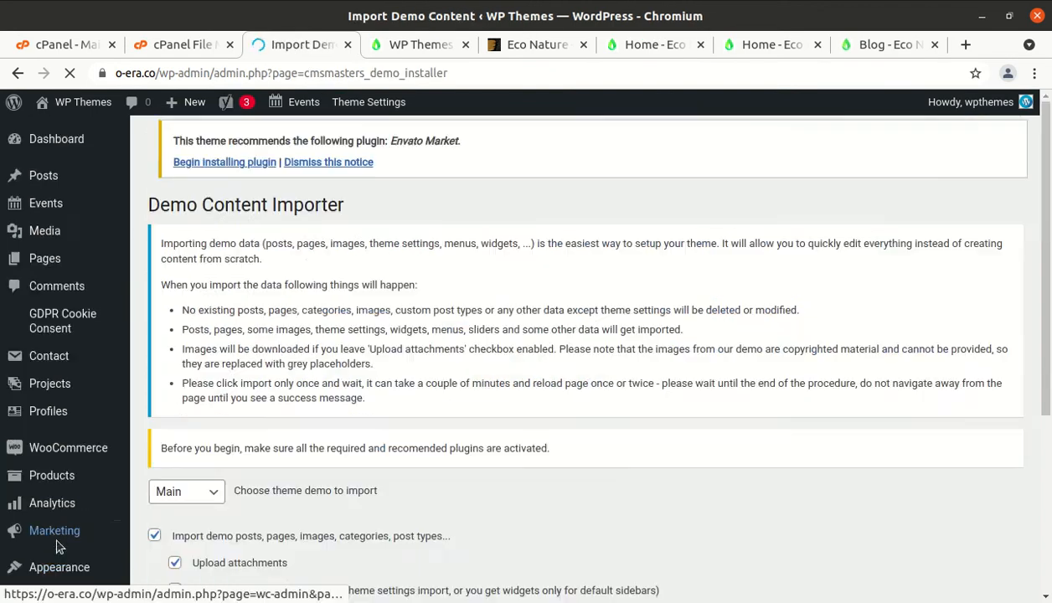
# Review the demo importer's options and the available theme demos, keeping Main as the demo to import
pyautogui.scroll(-1, 367, 449)
pyautogui.scroll(-2, 367, 450)
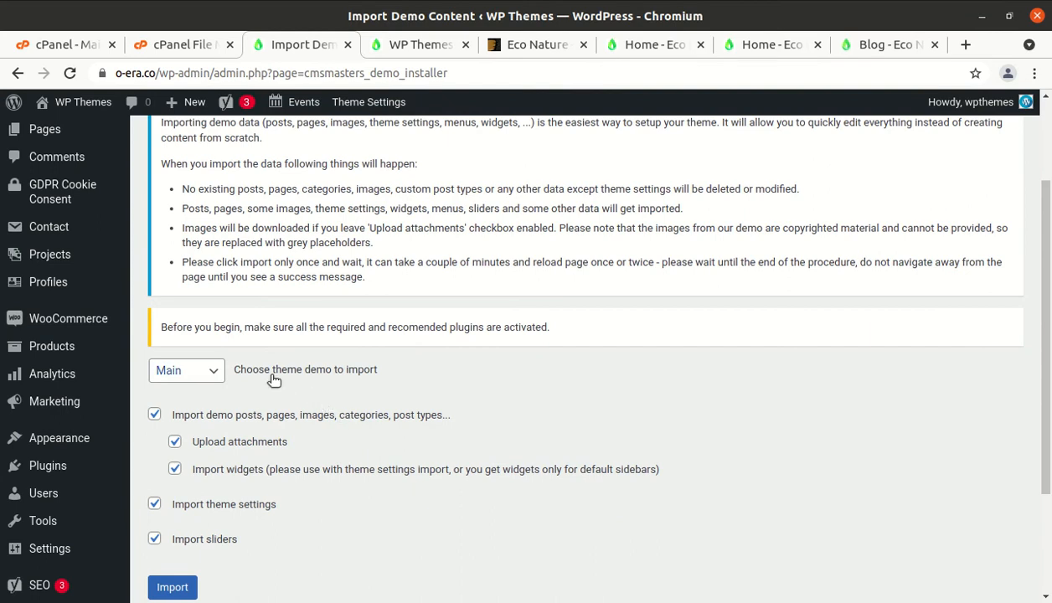
pyautogui.click(220, 371)
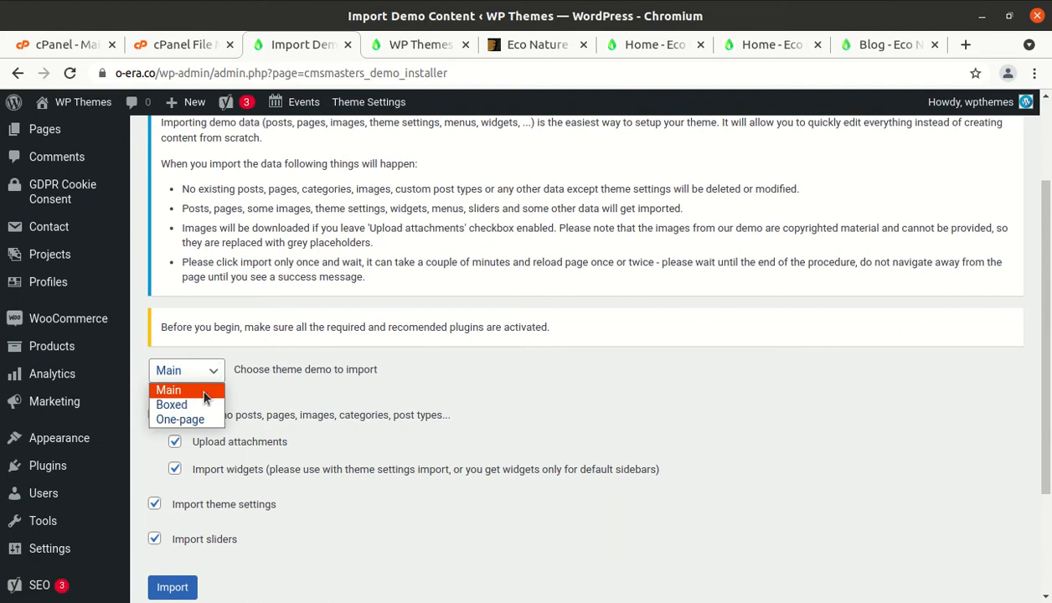
pyautogui.click(293, 395)
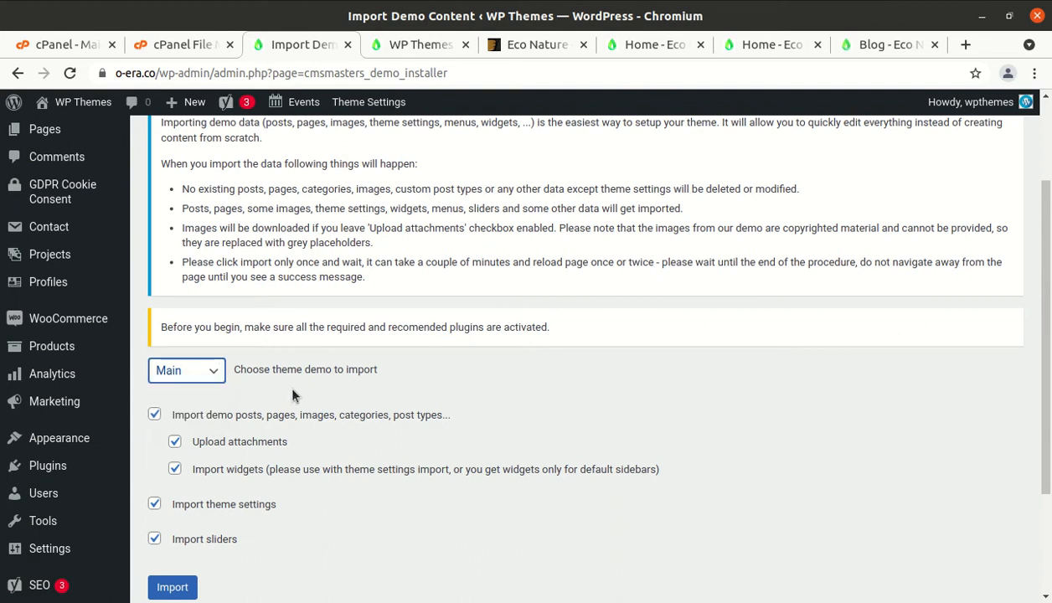
pyautogui.scroll(-2, 285, 396)
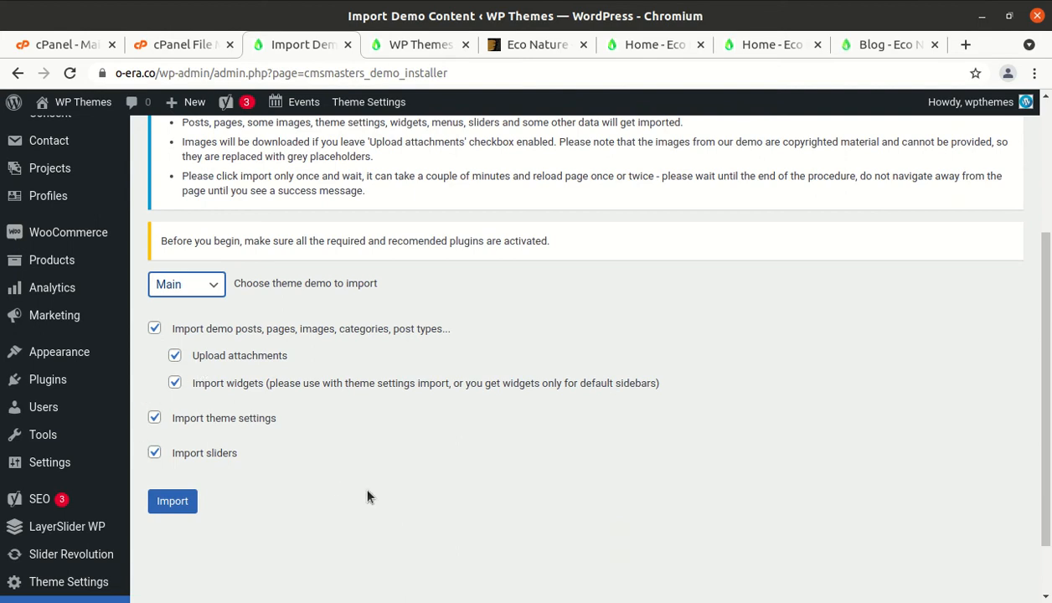
pyautogui.scroll(-1, 338, 493)
pyautogui.scroll(4, 338, 492)
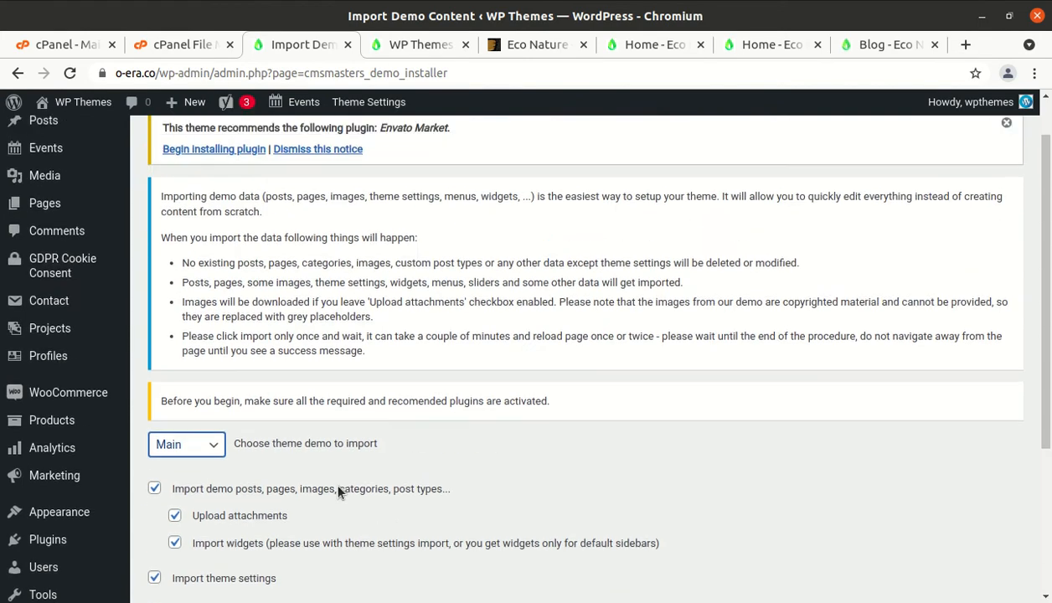
# Read the importer's notes and import the Main demo with posts, attachments, widgets, theme settings and sliders
pyautogui.moveTo(194, 455); pyautogui.dragTo(531, 455)
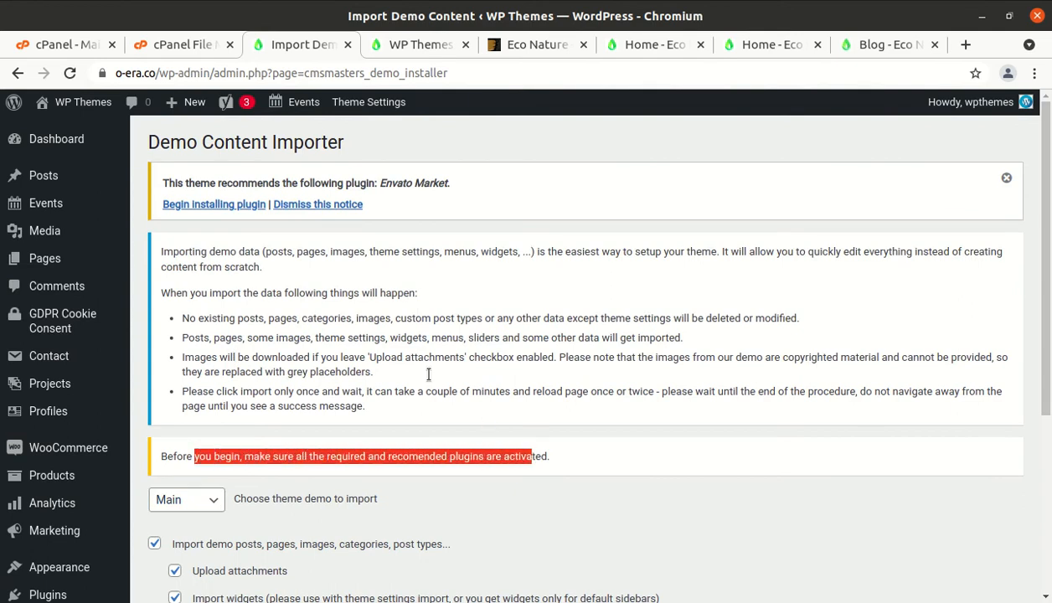
pyautogui.moveTo(179, 317); pyautogui.dragTo(373, 404)
pyautogui.scroll(-4, 538, 391)
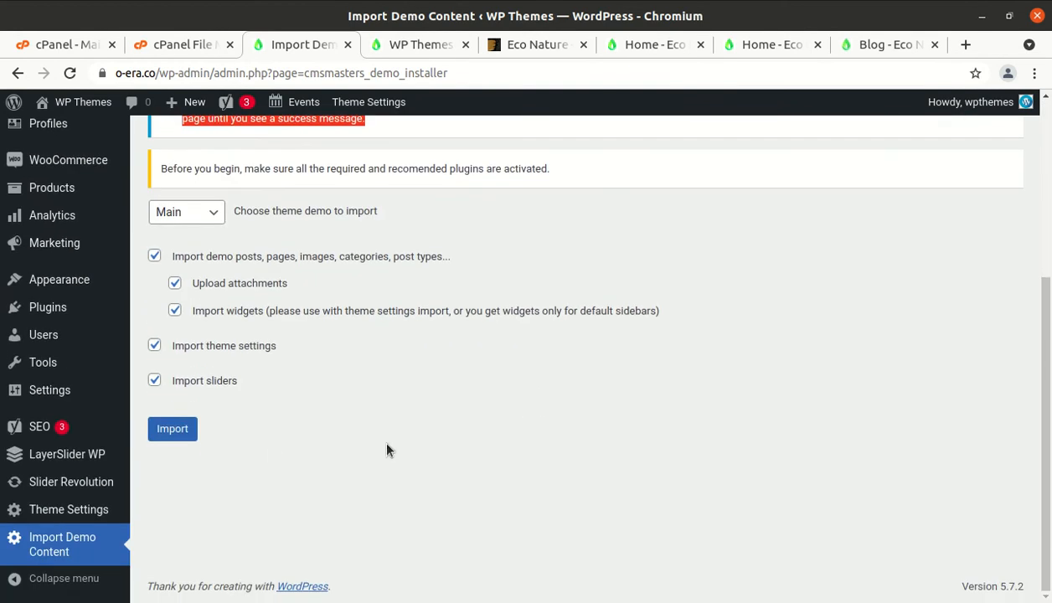
pyautogui.click(278, 452)
pyautogui.click(172, 433)
pyautogui.scroll(1, 442, 445)
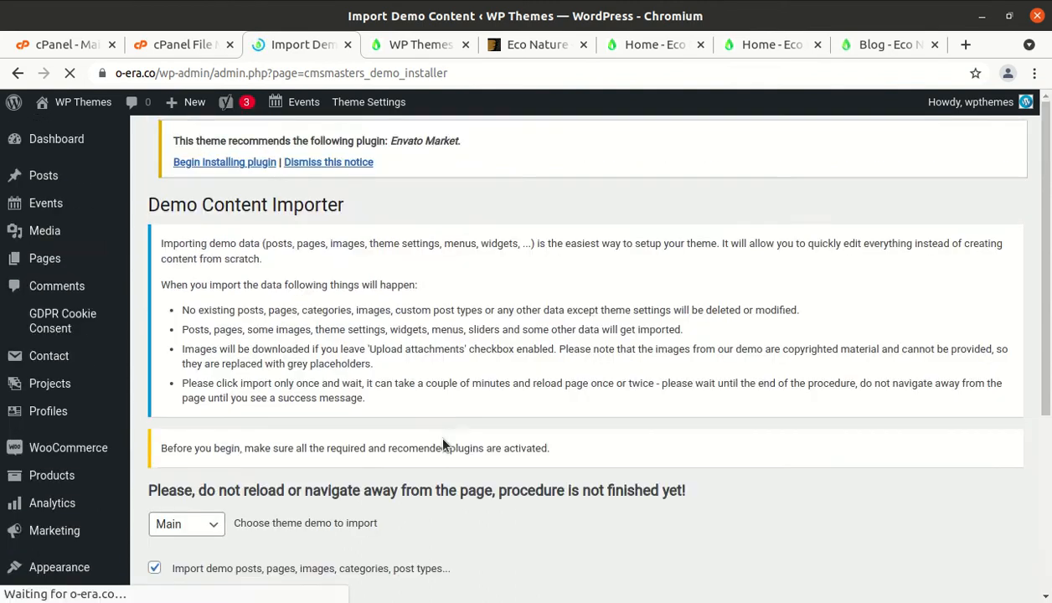
pyautogui.scroll(-5, 443, 440)
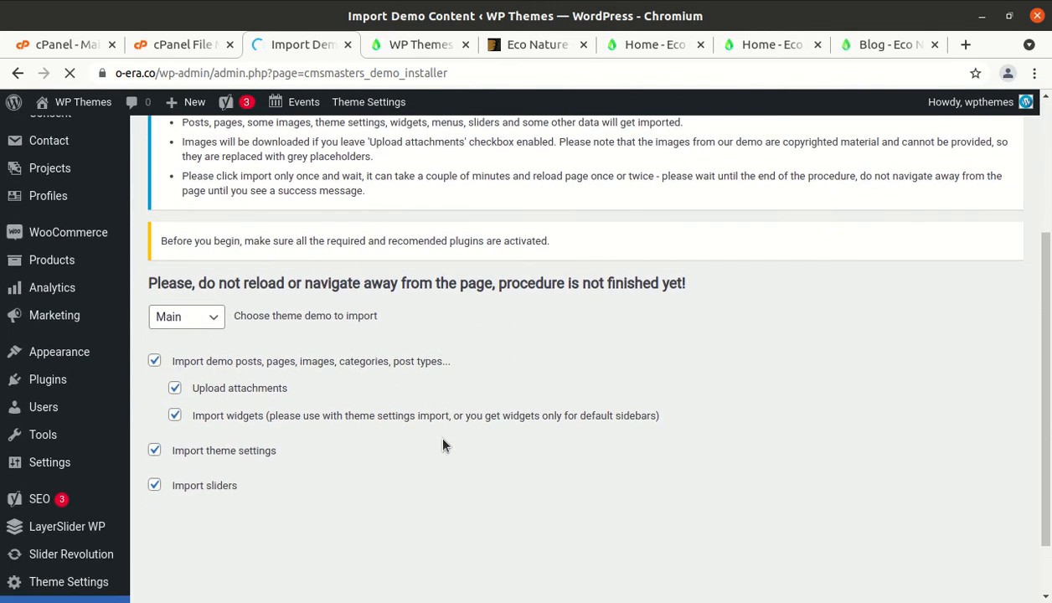
pyautogui.scroll(5, 443, 440)
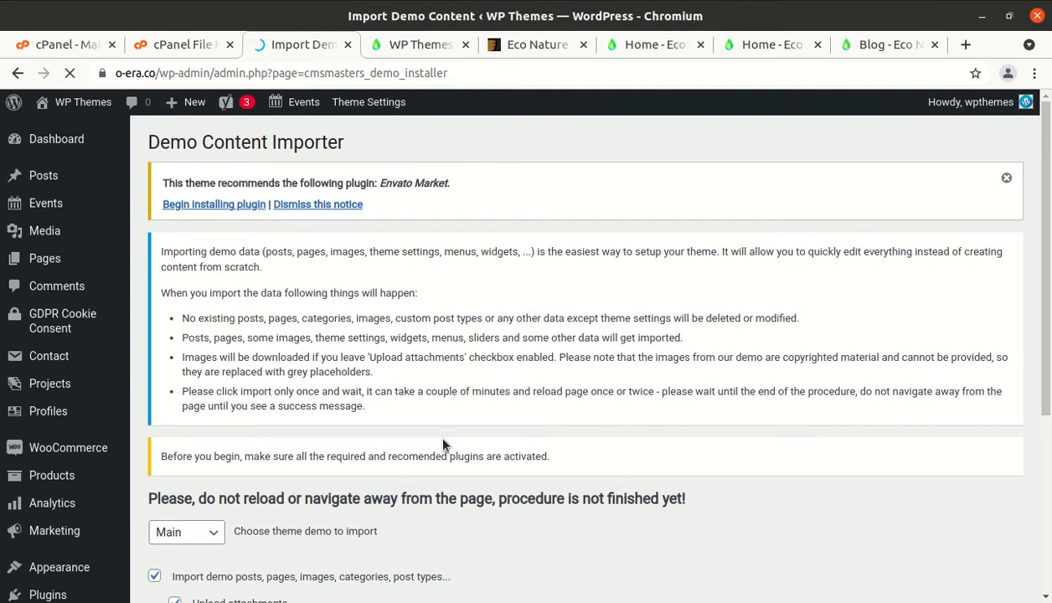
pyautogui.scroll(-6, 436, 437)
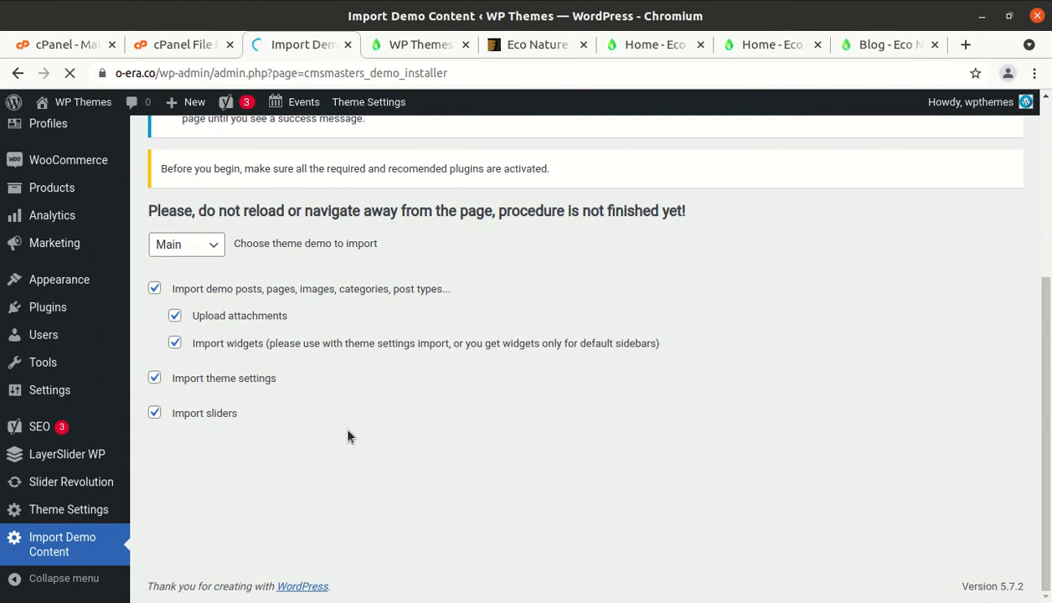
pyautogui.scroll(5, 349, 435)
pyautogui.scroll(-4, 348, 434)
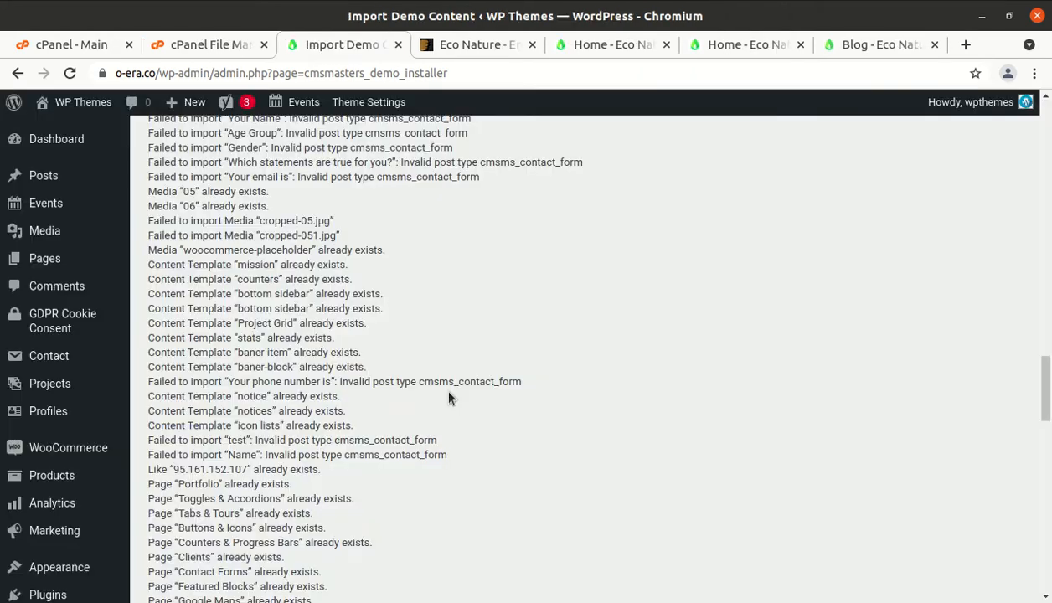
# Examine the demo import log from end to end, checking the media, pages, posts, products and contact form entries
pyautogui.scroll(-3, 400, 369)
pyautogui.scroll(-15, 405, 374)
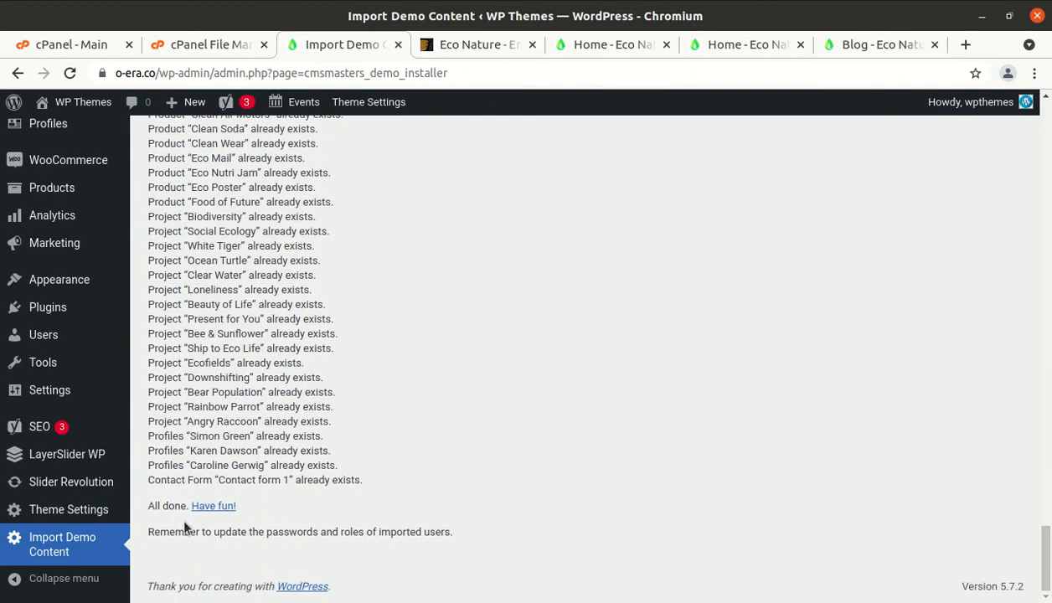
pyautogui.moveTo(52, 107)
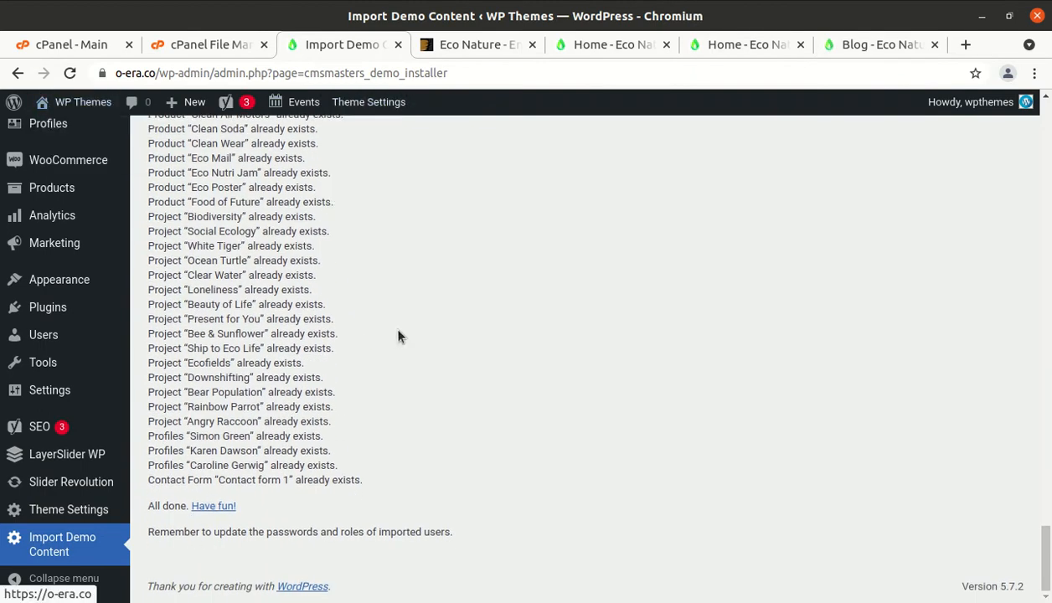
pyautogui.scroll(15, 394, 336)
pyautogui.scroll(15, 398, 336)
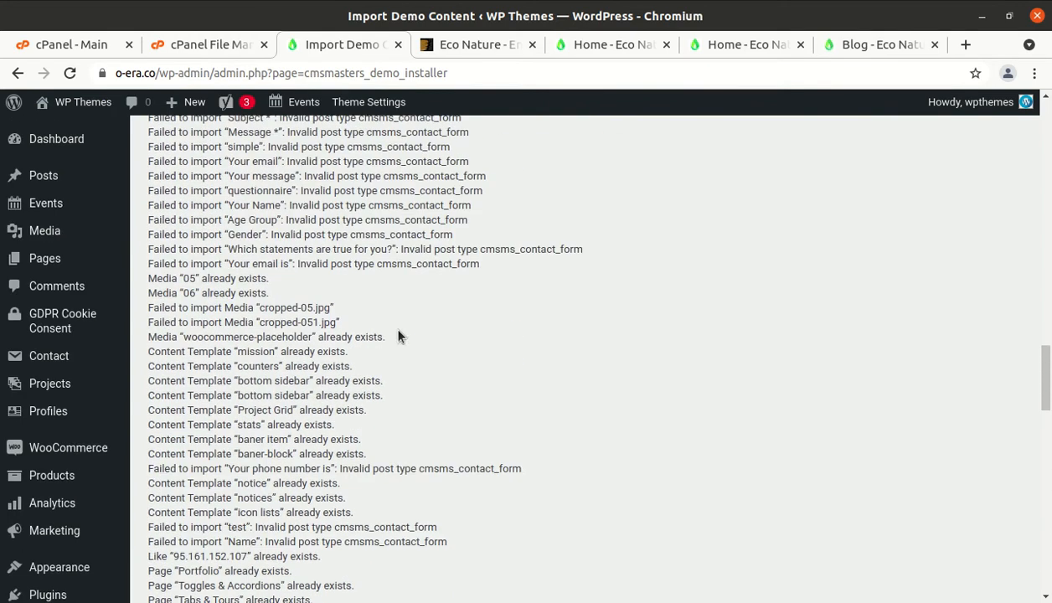
pyautogui.scroll(5, 398, 336)
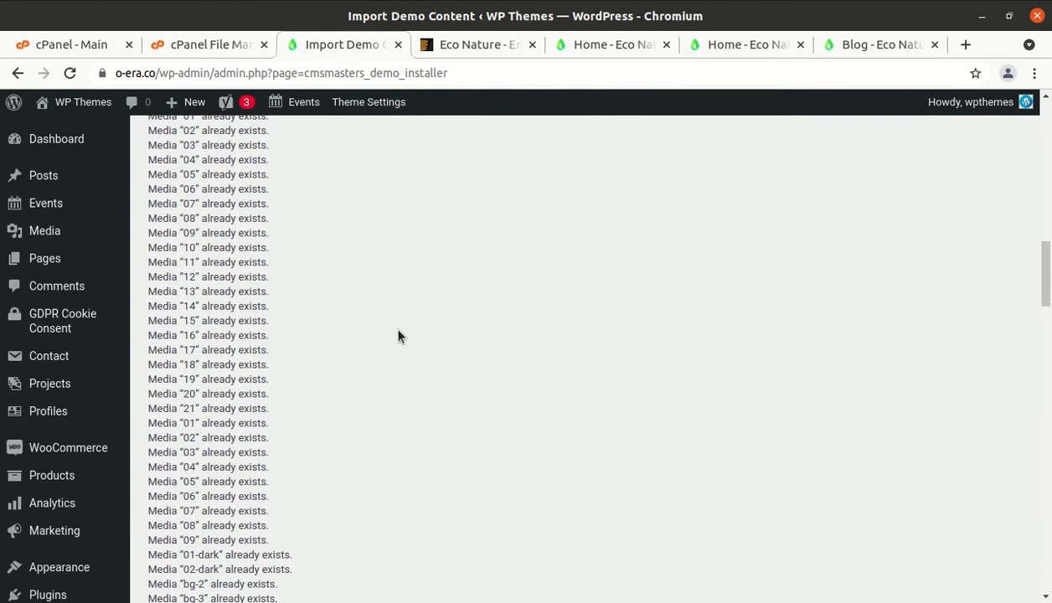
pyautogui.scroll(7, 398, 335)
pyautogui.scroll(7, 398, 336)
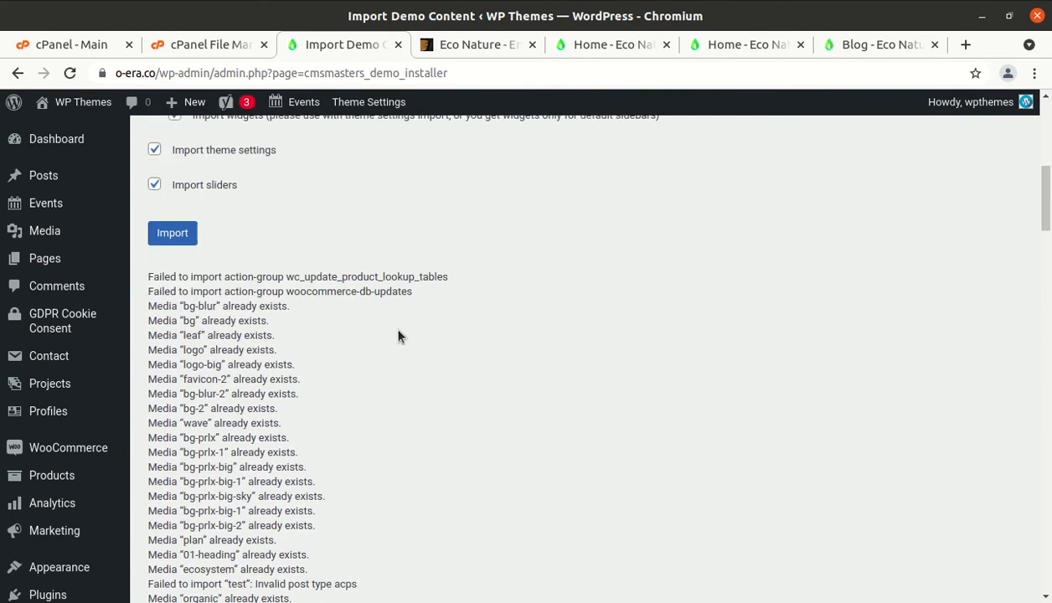
pyautogui.scroll(6, 254, 265)
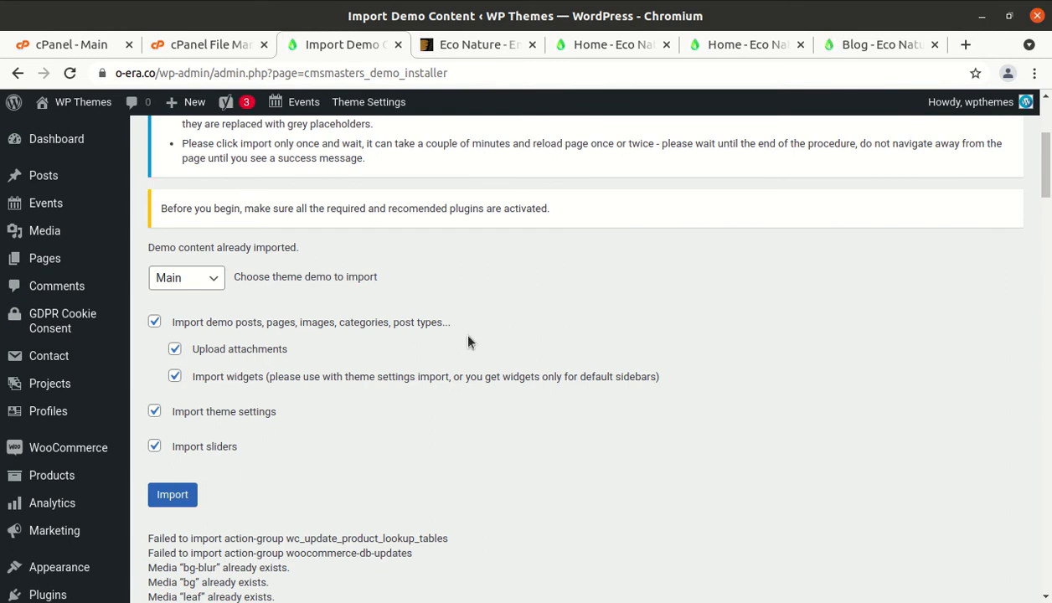
pyautogui.scroll(-15, 468, 341)
pyautogui.scroll(-20, 252, 412)
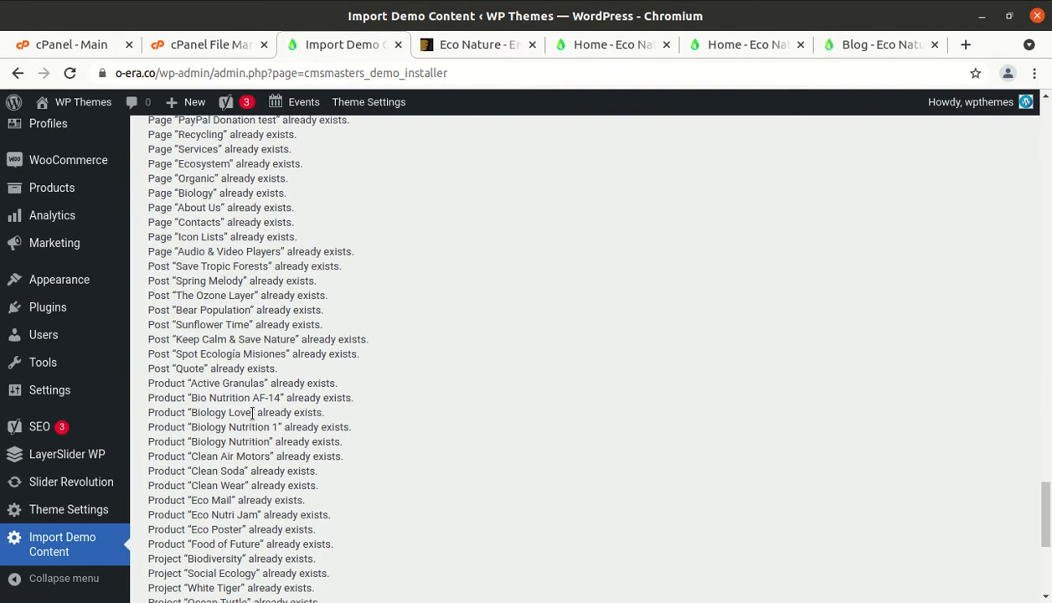
pyautogui.scroll(-5, 252, 413)
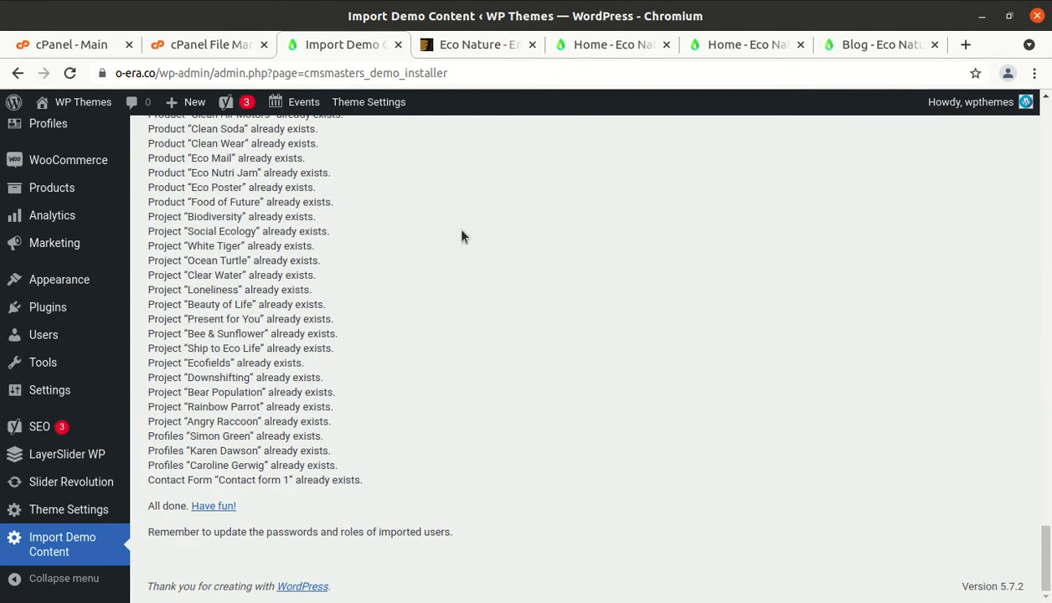
pyautogui.scroll(10, 466, 338)
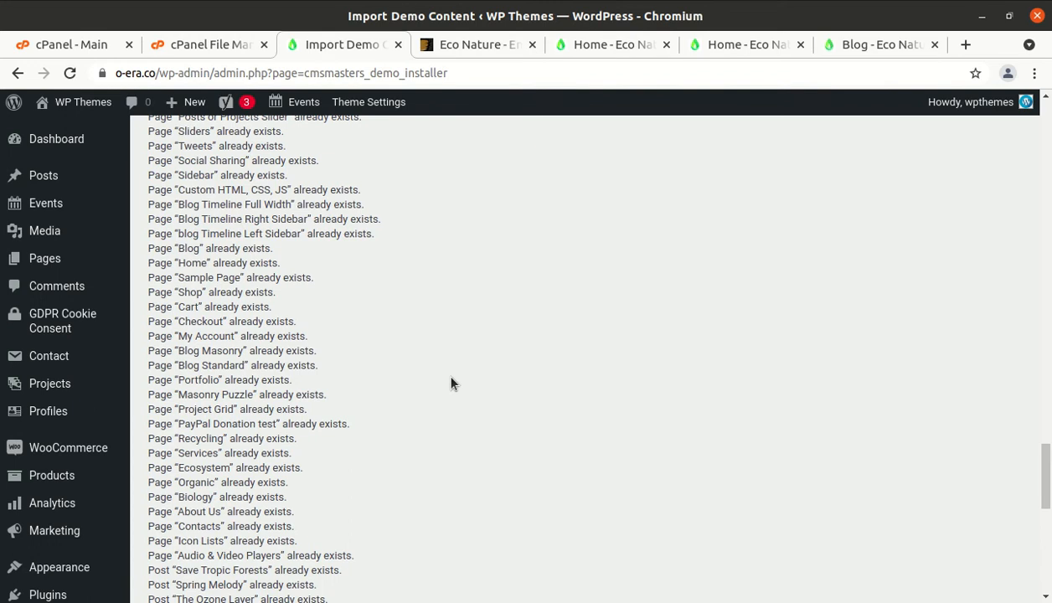
pyautogui.scroll(10, 450, 384)
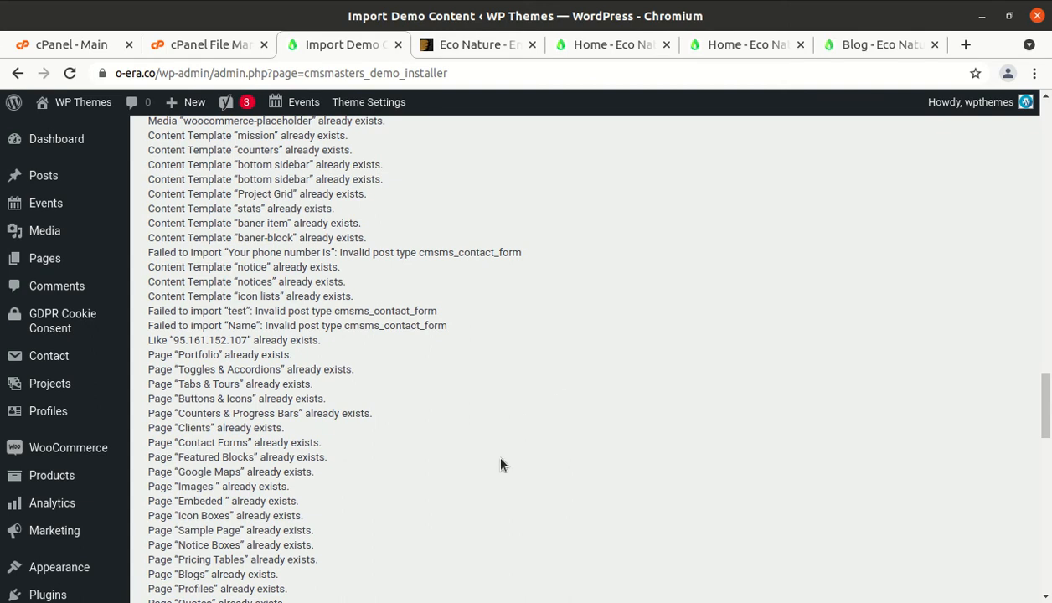
pyautogui.scroll(10, 500, 465)
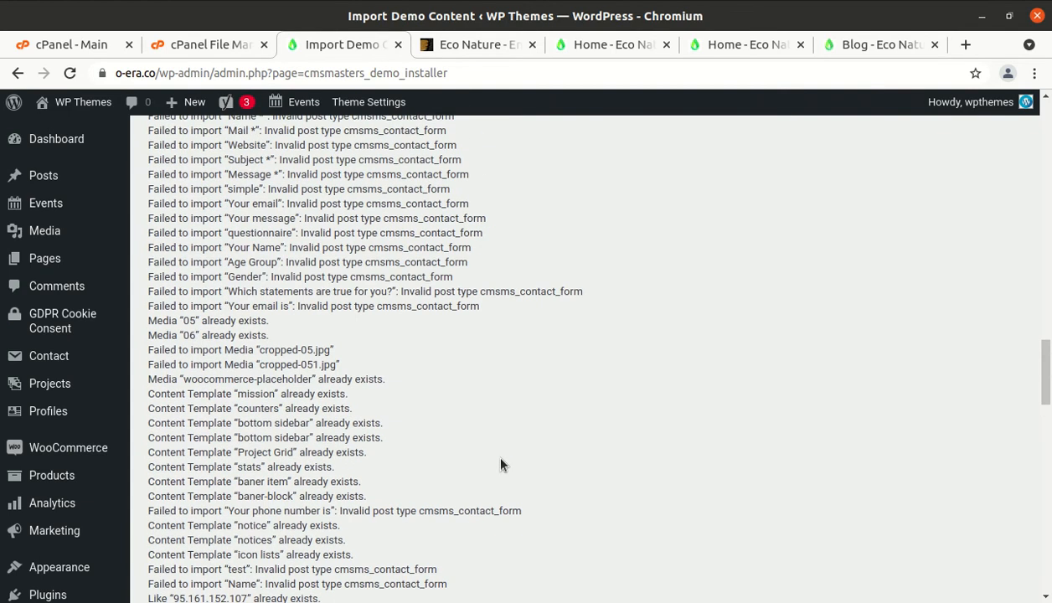
pyautogui.scroll(20, 480, 429)
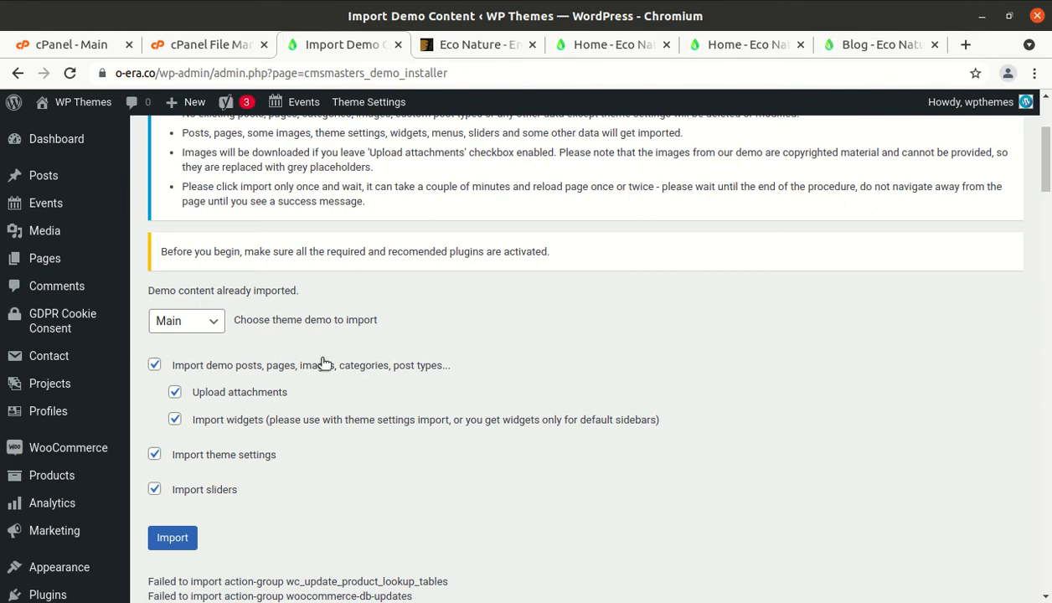
# Open the live site in a new tab to check the imported demo content
pyautogui.moveTo(86, 107)
pyautogui.middleClick(53, 132)
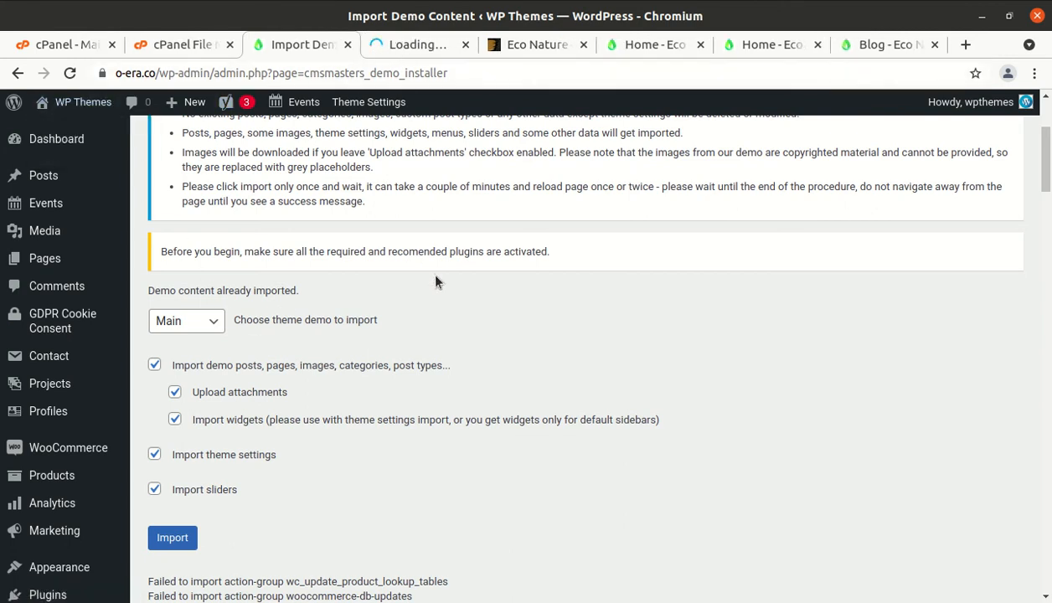
# Examine the live home page from the slider through the counters, Save The World projects and Our Mission to Latest News
pyautogui.click(411, 46)
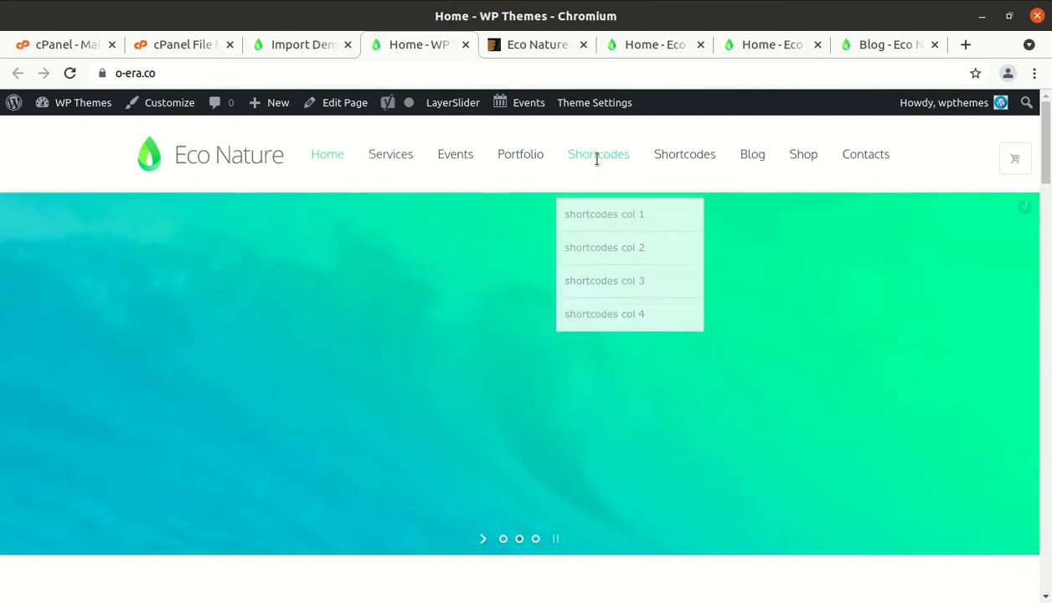
pyautogui.scroll(-5, 582, 242)
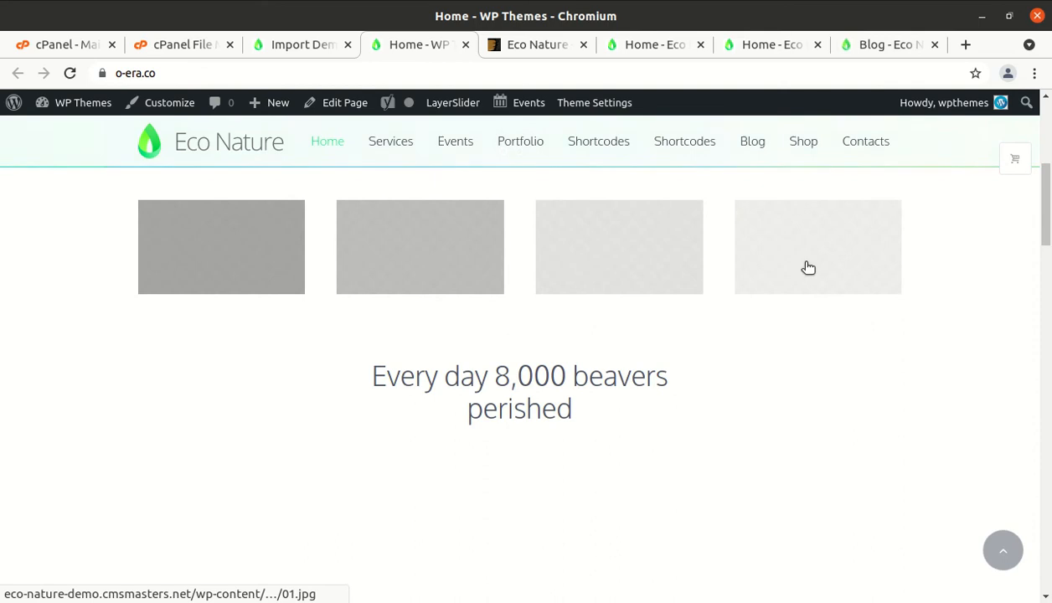
pyautogui.scroll(-5, 467, 459)
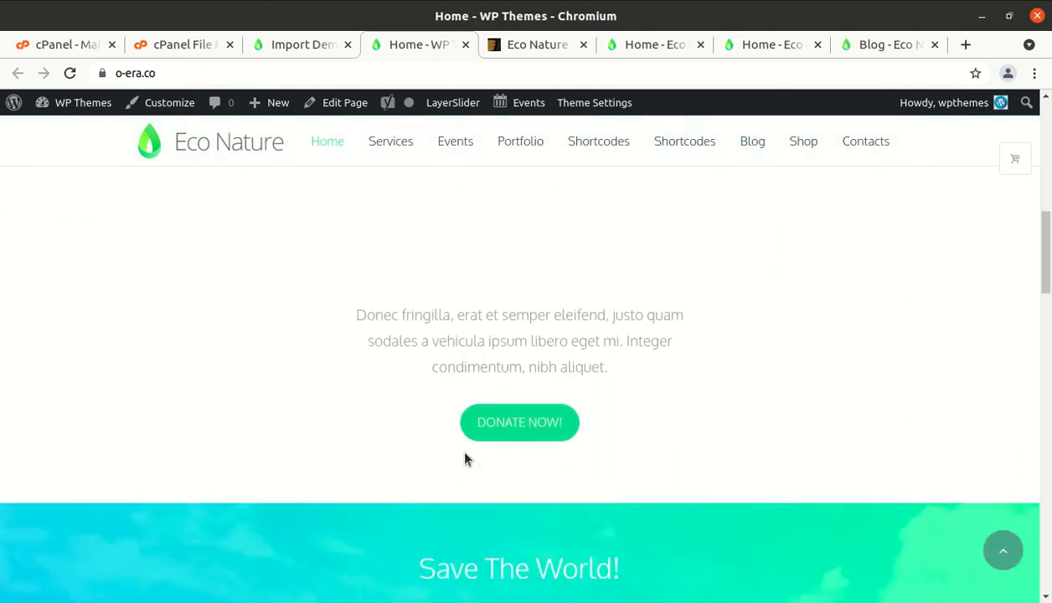
pyautogui.scroll(2, 464, 454)
pyautogui.scroll(-3, 461, 453)
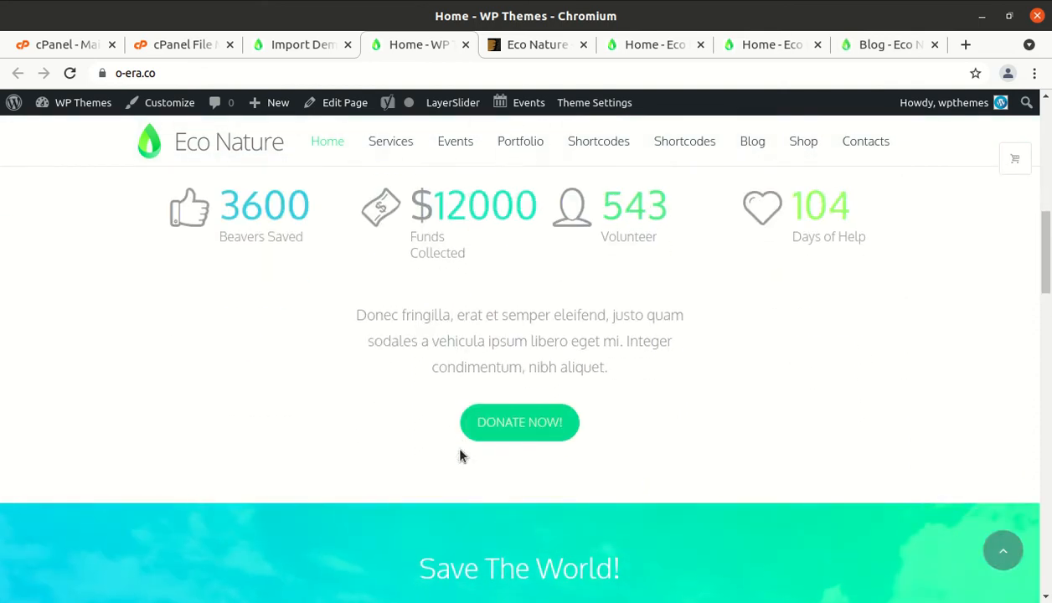
pyautogui.scroll(3, 449, 449)
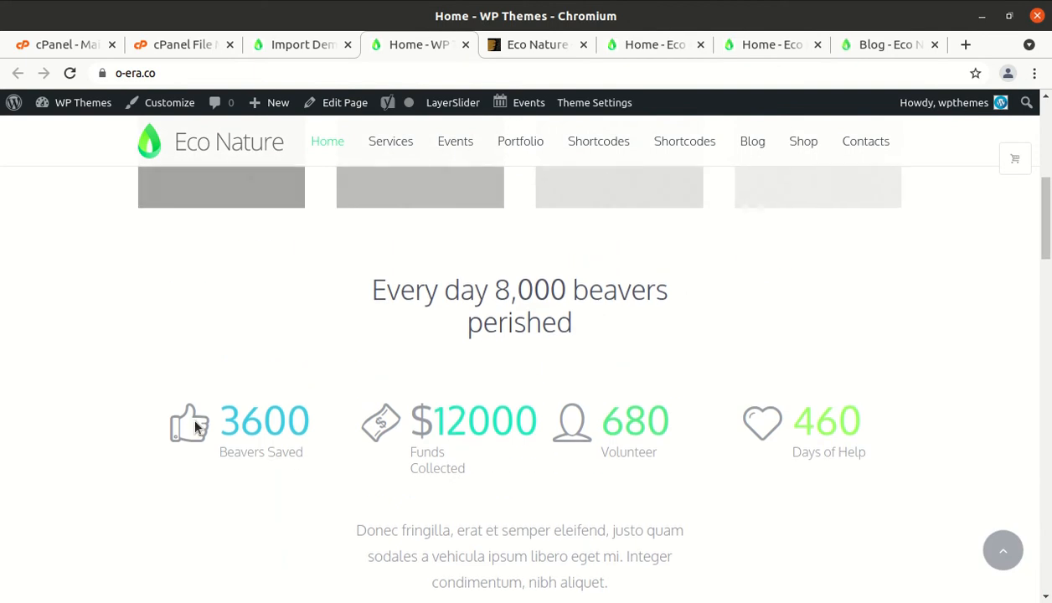
pyautogui.scroll(-6, 680, 426)
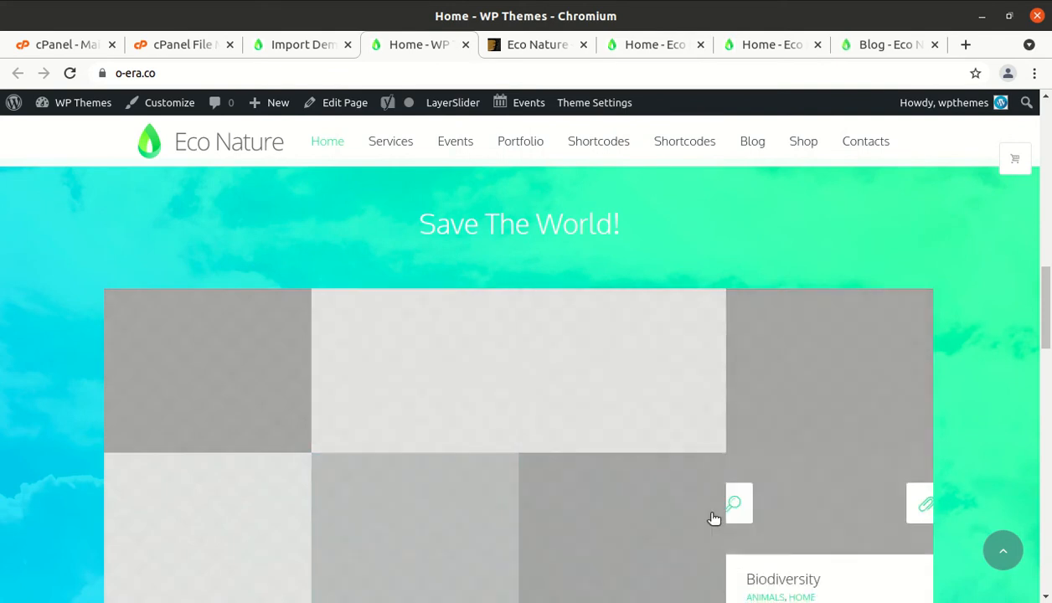
pyautogui.scroll(-4, 469, 515)
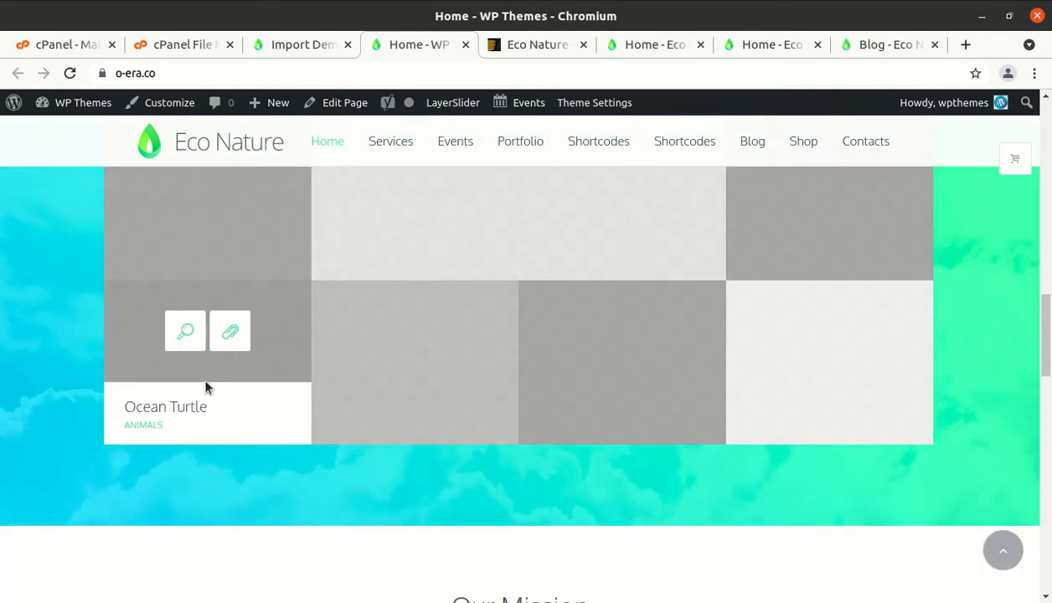
pyautogui.scroll(-3, 600, 416)
pyautogui.scroll(-1, 590, 417)
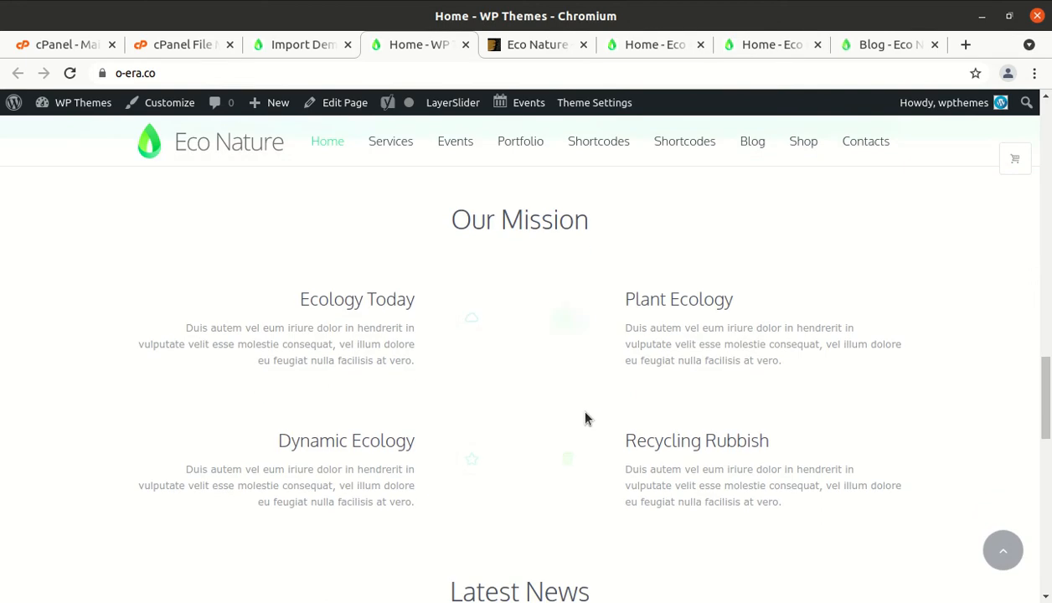
pyautogui.scroll(-2, 582, 418)
pyautogui.scroll(-3, 582, 418)
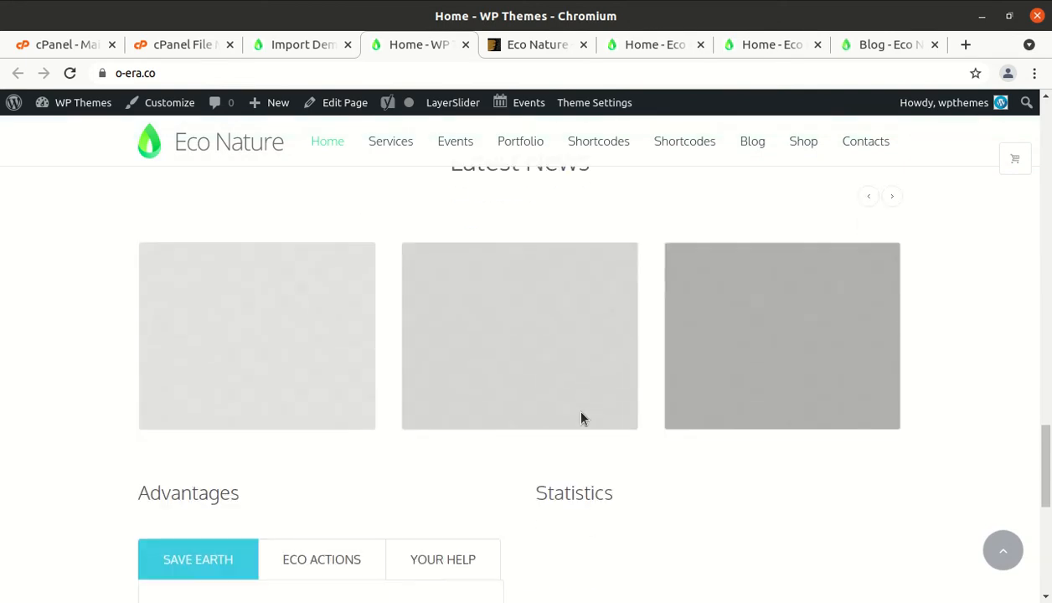
# Check the Eco Actions and Your Help content under Advantages, the Statistics bars and the footer of the home page
pyautogui.scroll(-2, 327, 438)
pyautogui.click(327, 438)
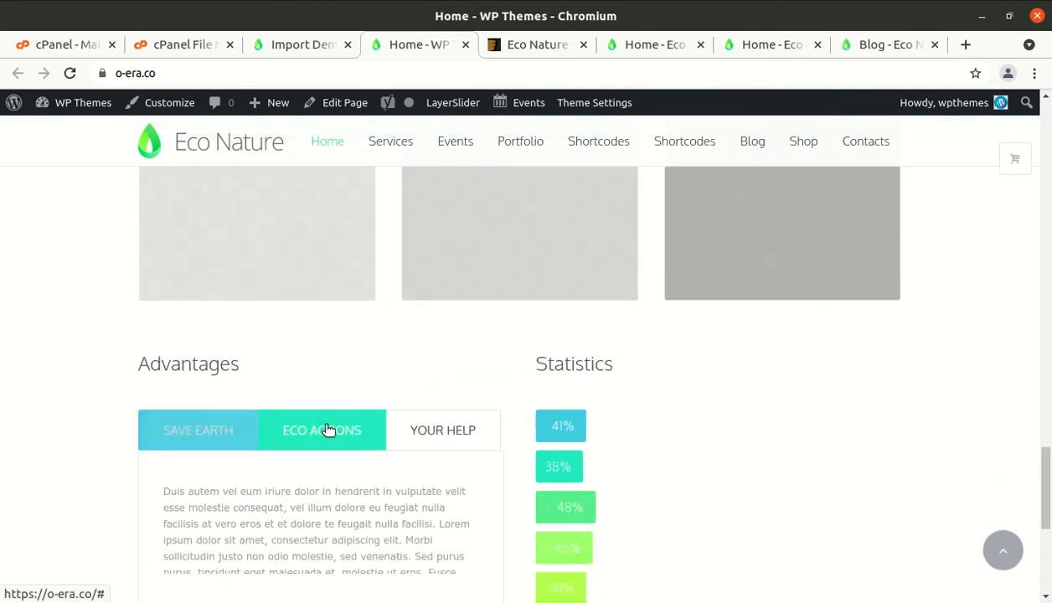
pyautogui.click(436, 432)
pyautogui.scroll(-3, 639, 425)
pyautogui.scroll(-2, 638, 425)
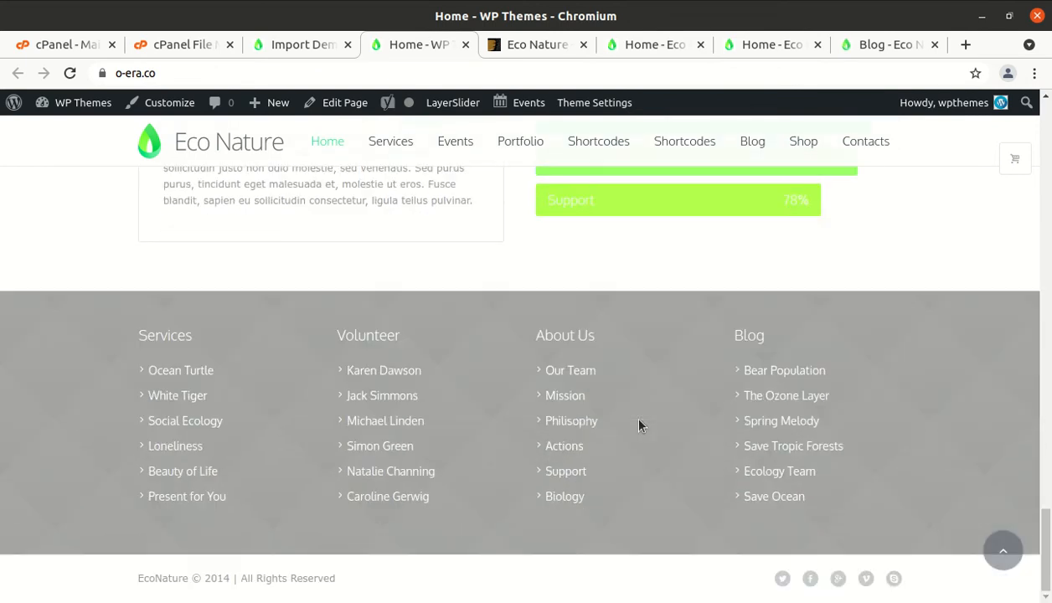
pyautogui.scroll(15, 505, 418)
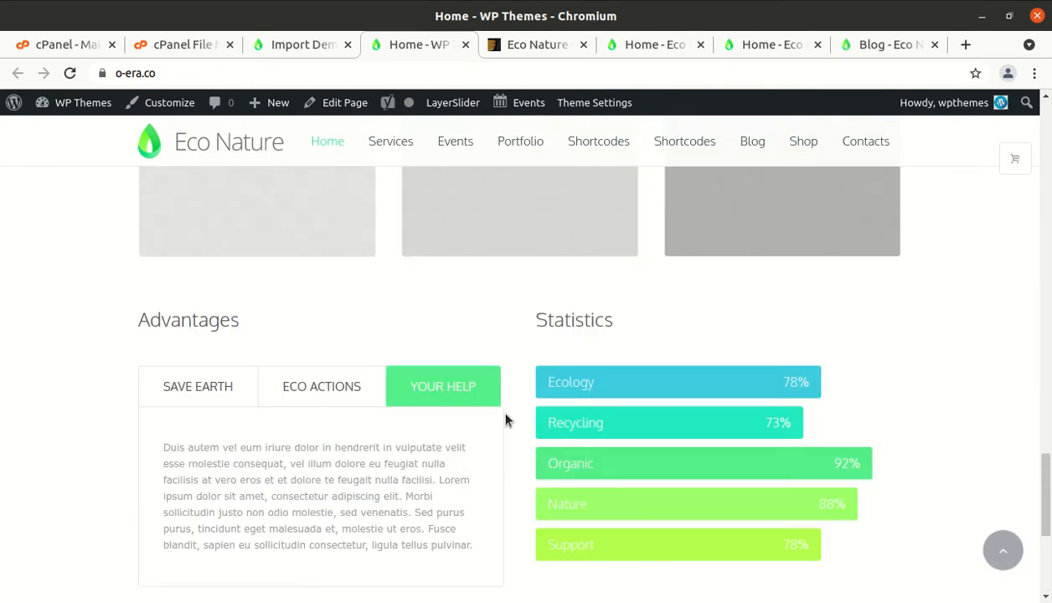
pyautogui.scroll(10, 505, 413)
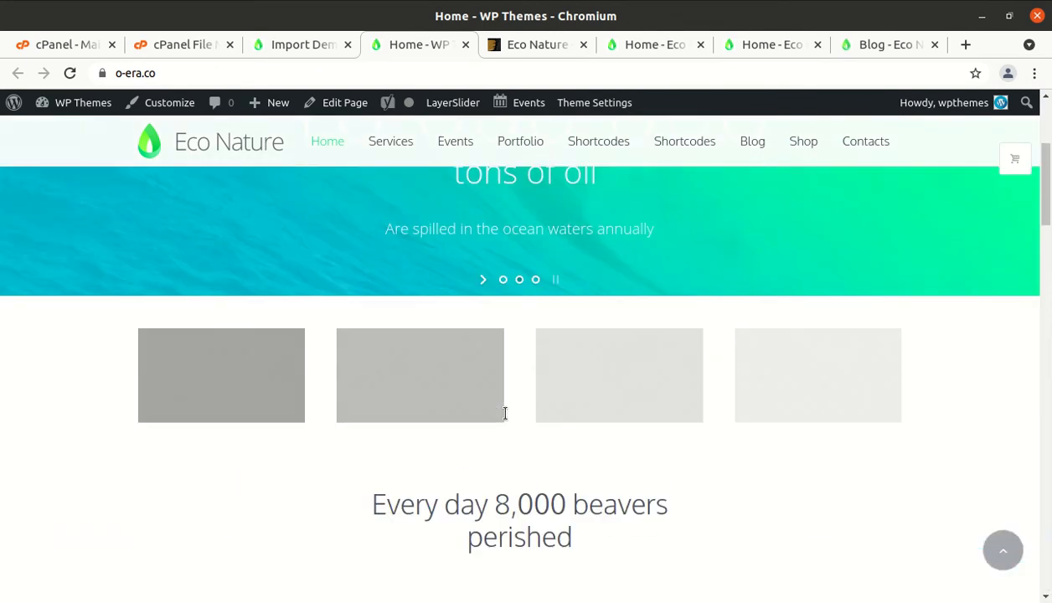
# Open the live site's Services page and examine its images, Ecology Organization charts and footer
pyautogui.moveTo(389, 159)
pyautogui.click(388, 209)
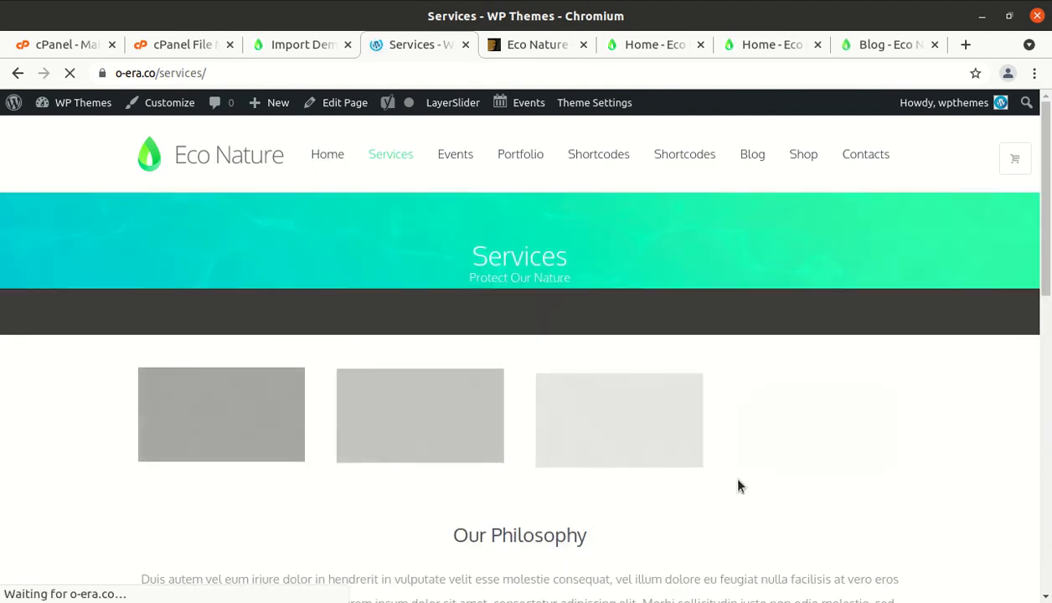
pyautogui.scroll(-3, 738, 485)
pyautogui.scroll(-6, 456, 394)
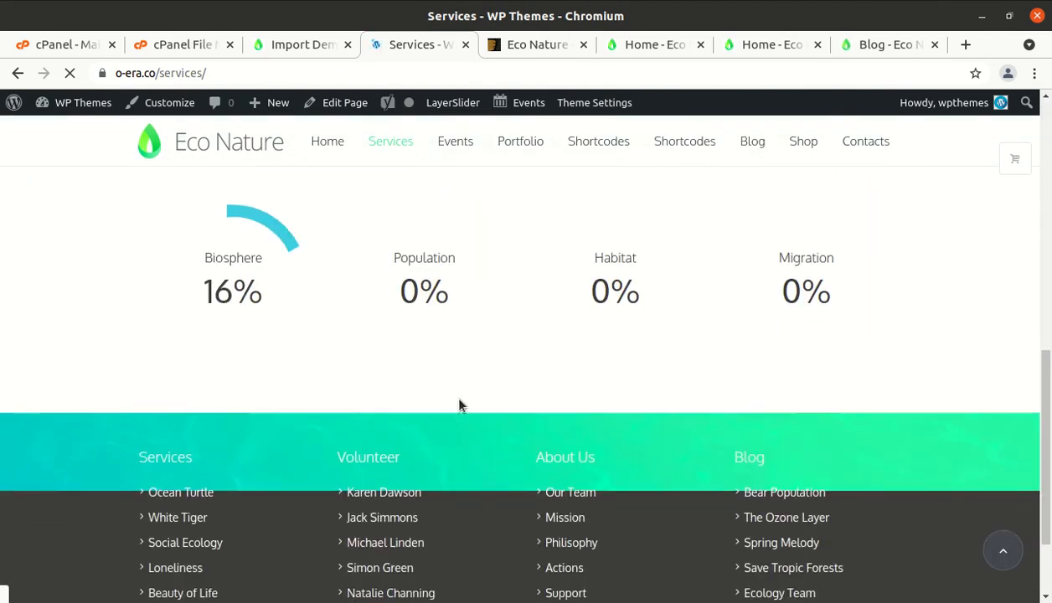
pyautogui.scroll(4, 441, 387)
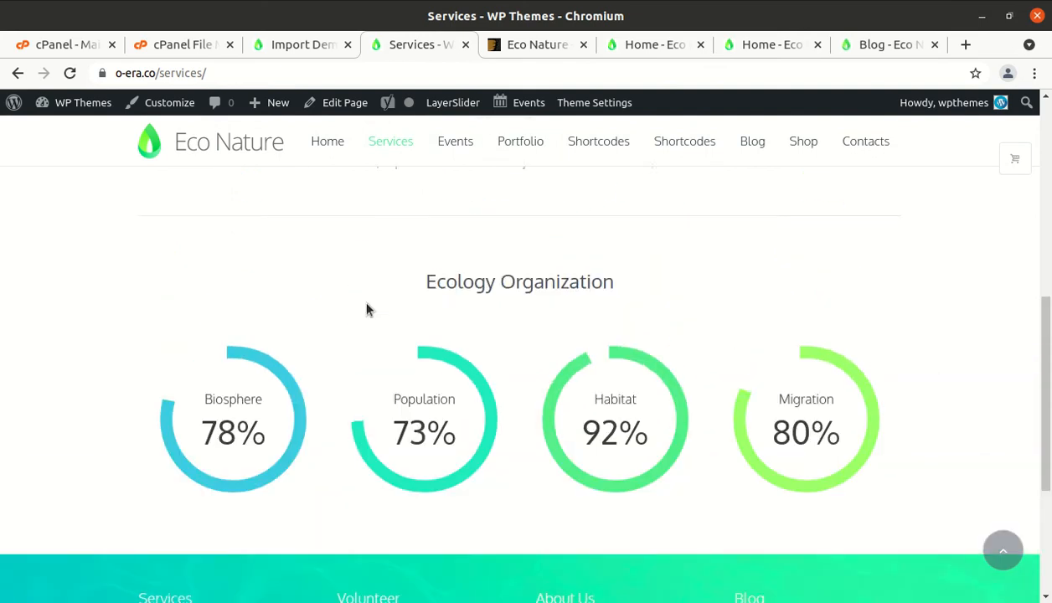
pyautogui.scroll(-5, 626, 347)
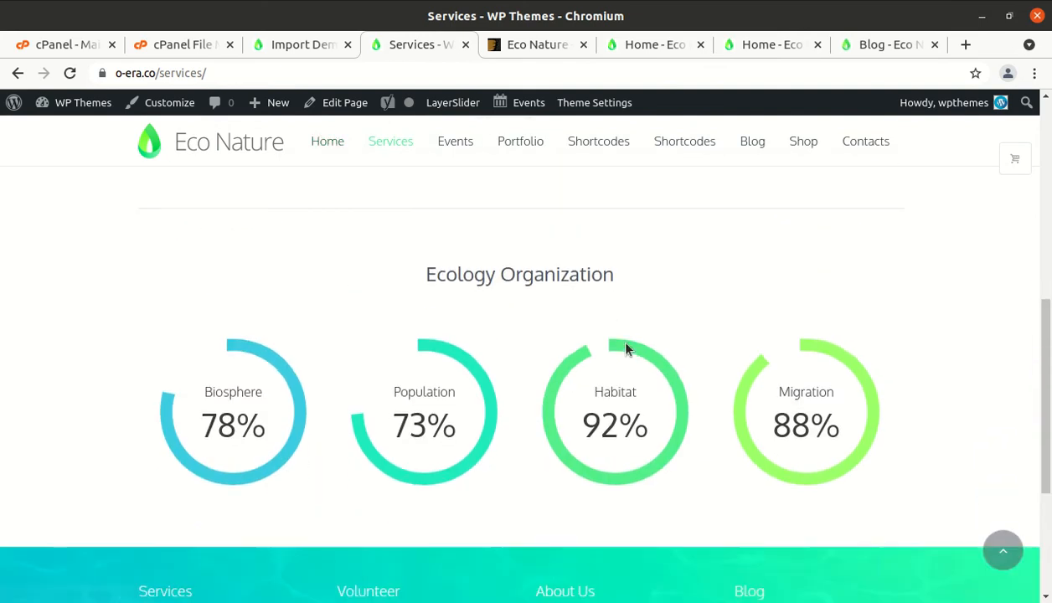
pyautogui.scroll(4, 702, 359)
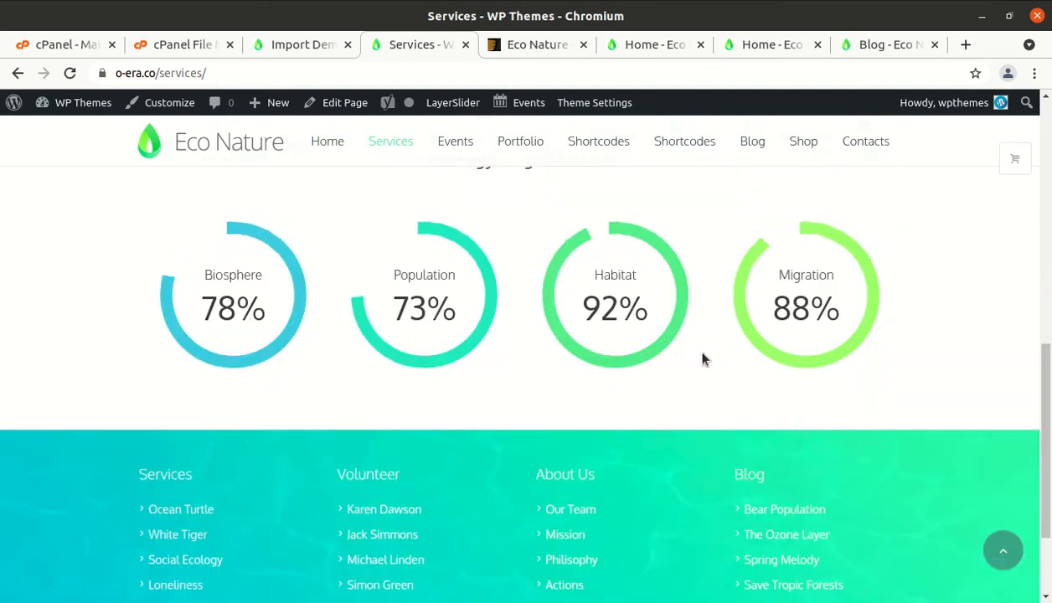
pyautogui.scroll(-4, 702, 358)
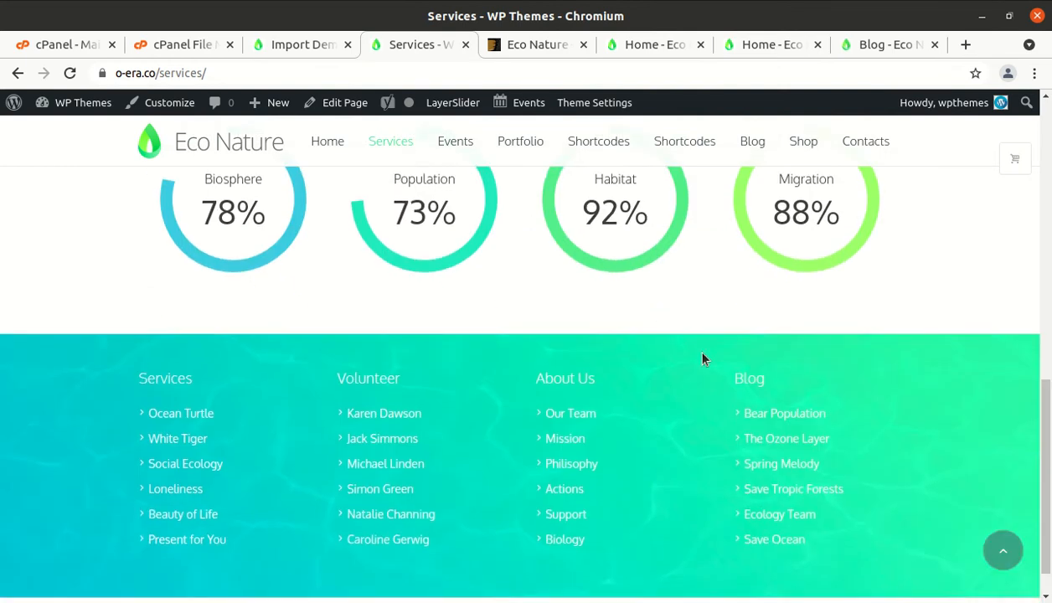
pyautogui.scroll(13, 702, 358)
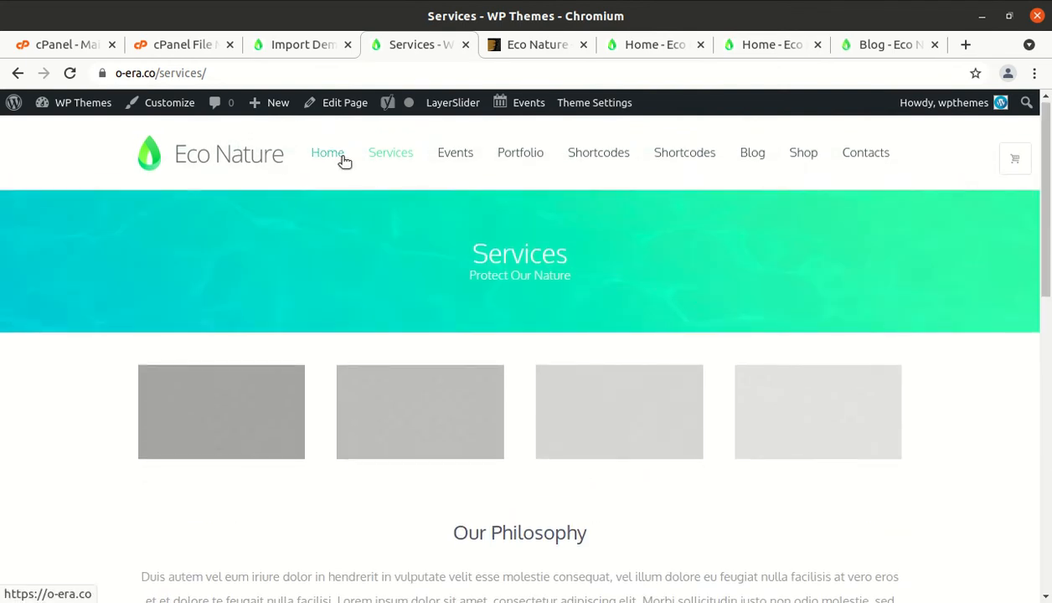
# Return to the home page, open the Project Grid portfolio page and review its projects, closing the demo's Blog tab
pyautogui.click(264, 155)
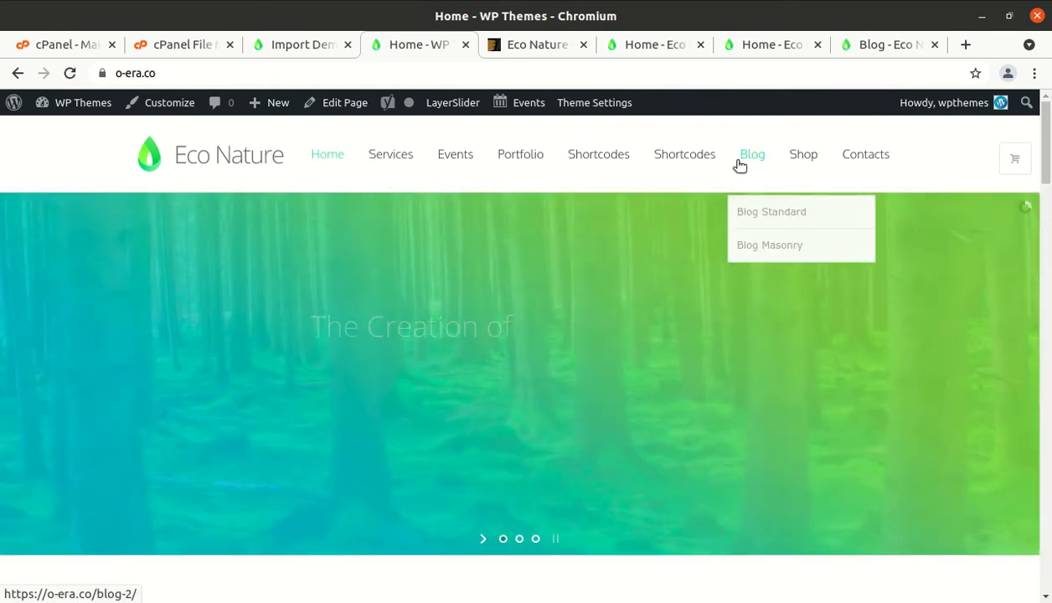
pyautogui.moveTo(526, 164)
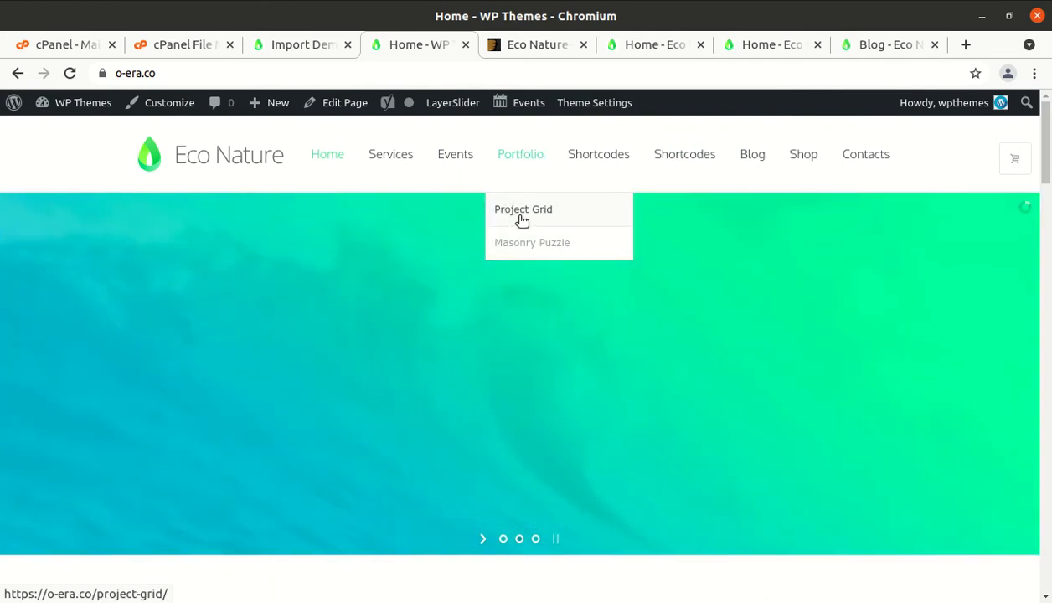
pyautogui.click(520, 218)
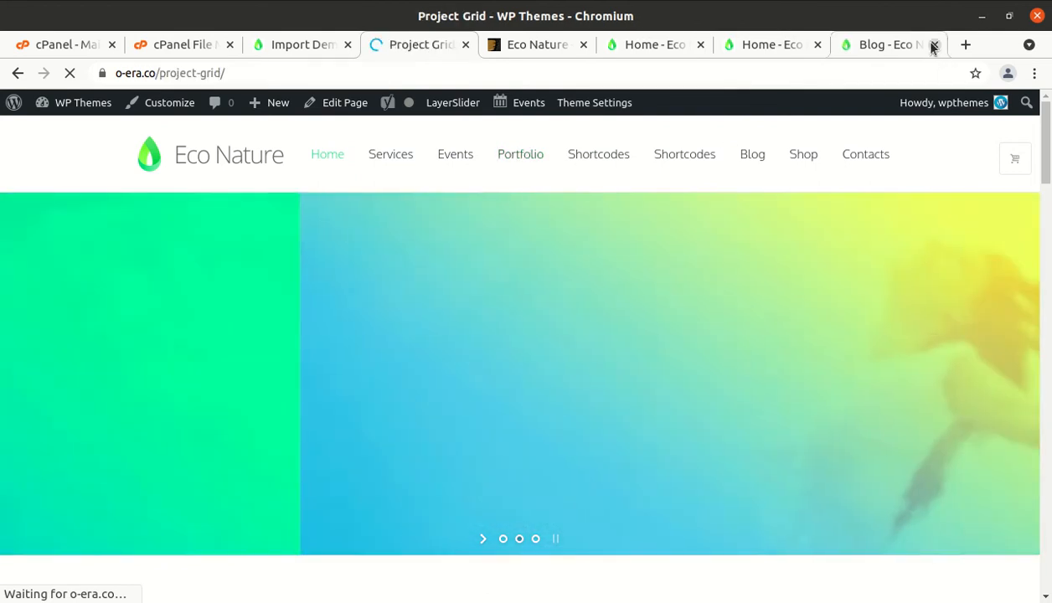
pyautogui.click(933, 44)
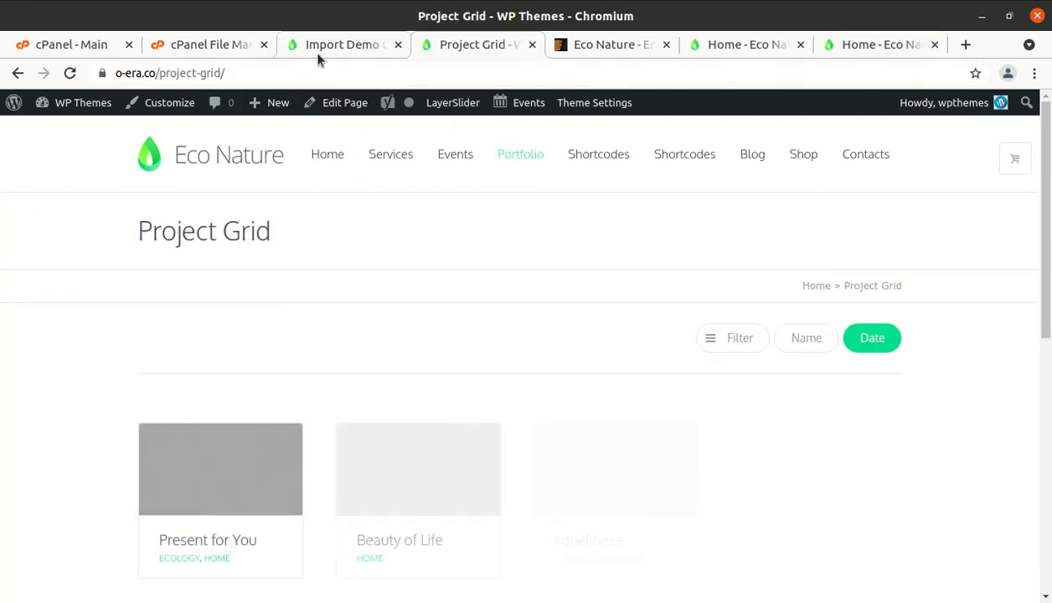
pyautogui.scroll(-6, 450, 368)
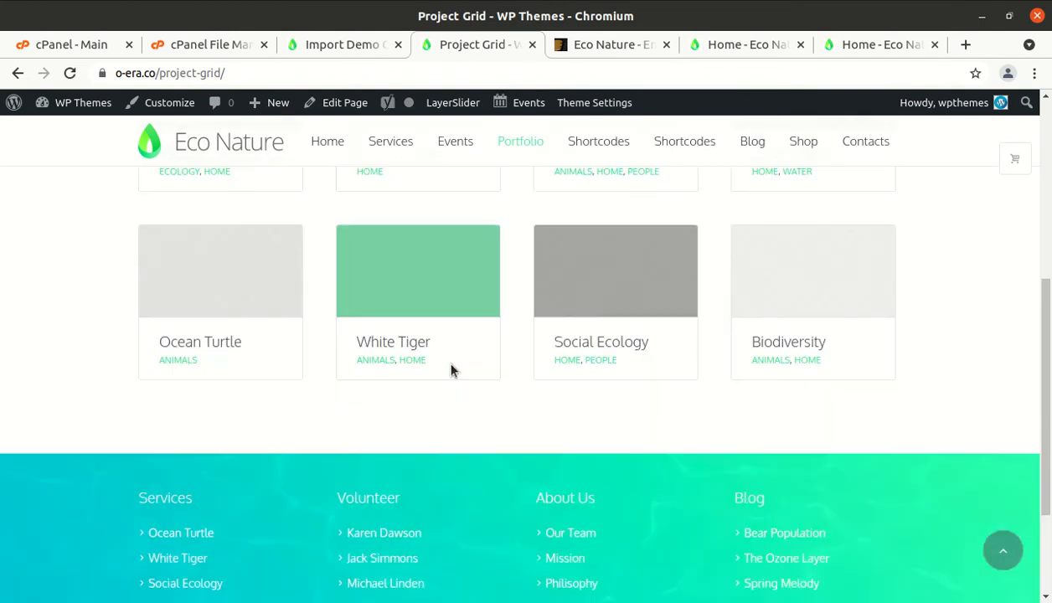
pyautogui.scroll(4, 450, 371)
# Open the list of all posts from the WordPress admin in a new tab, check the imported posts and close it
pyautogui.click(340, 40)
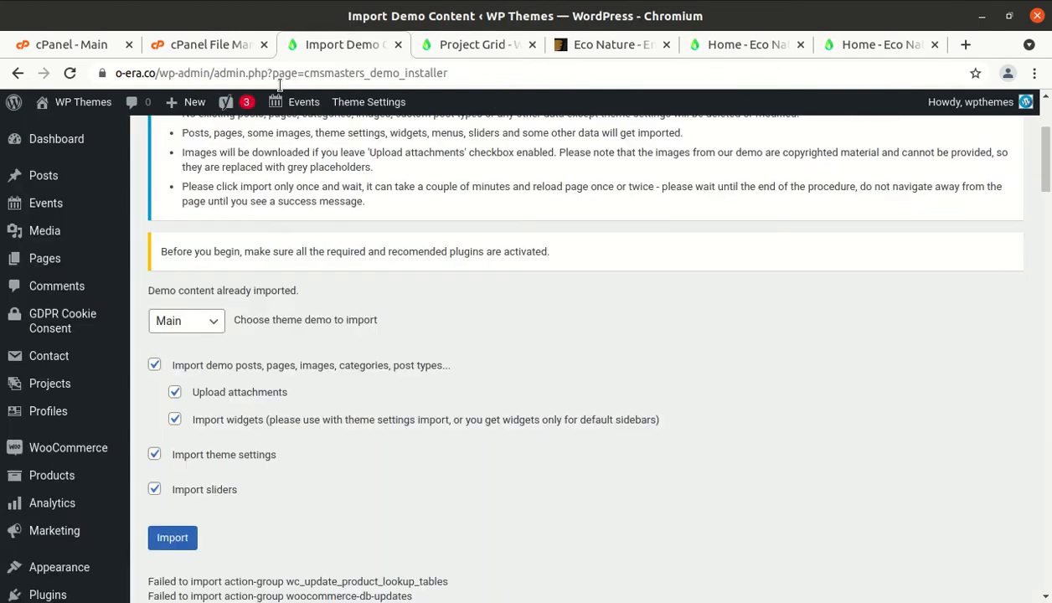
pyautogui.moveTo(36, 176)
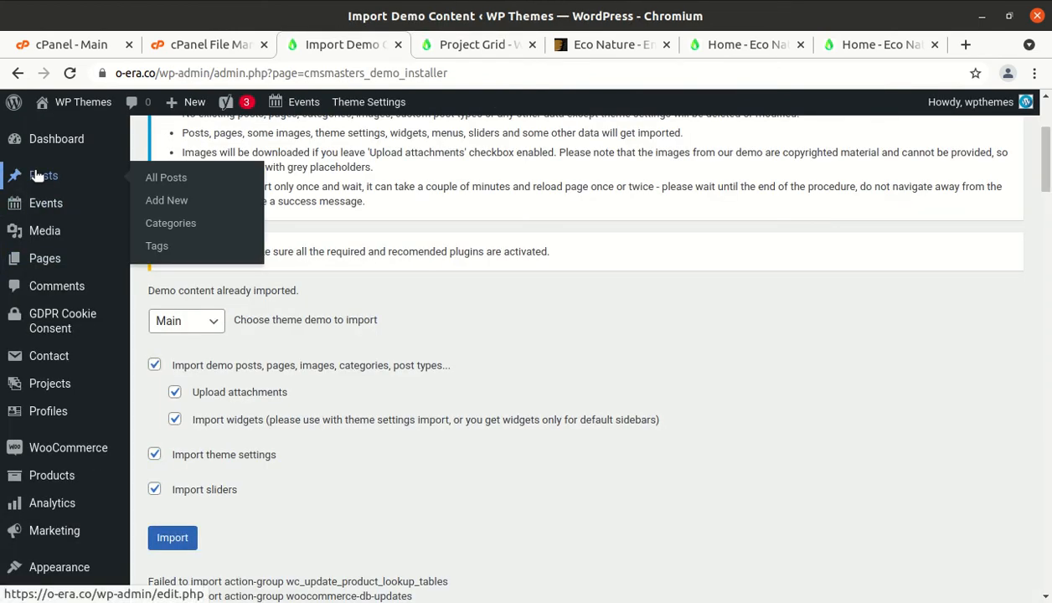
pyautogui.middleClick(181, 186)
pyautogui.click(490, 44)
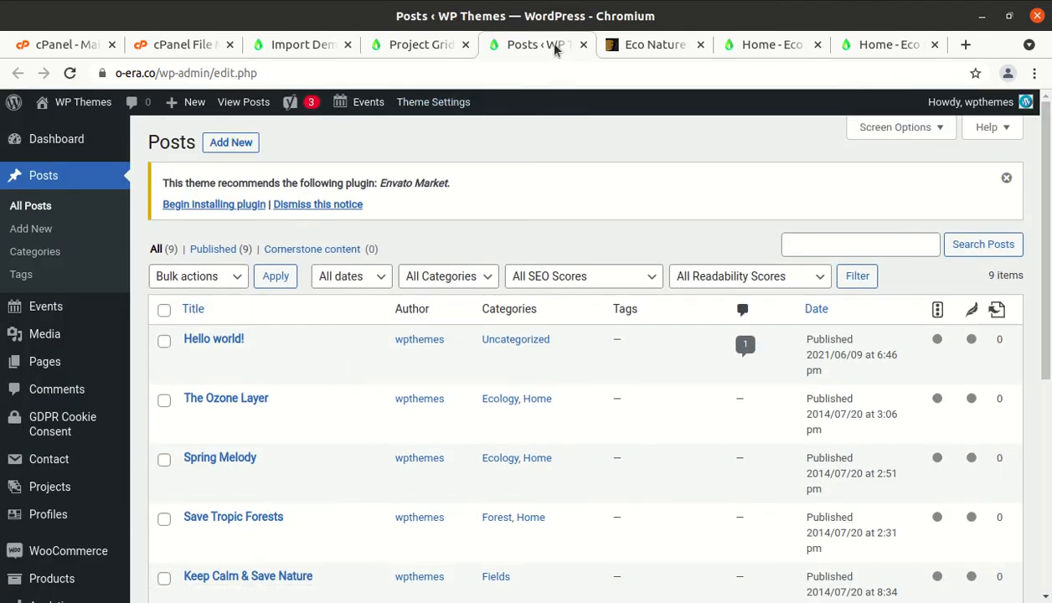
pyautogui.click(584, 44)
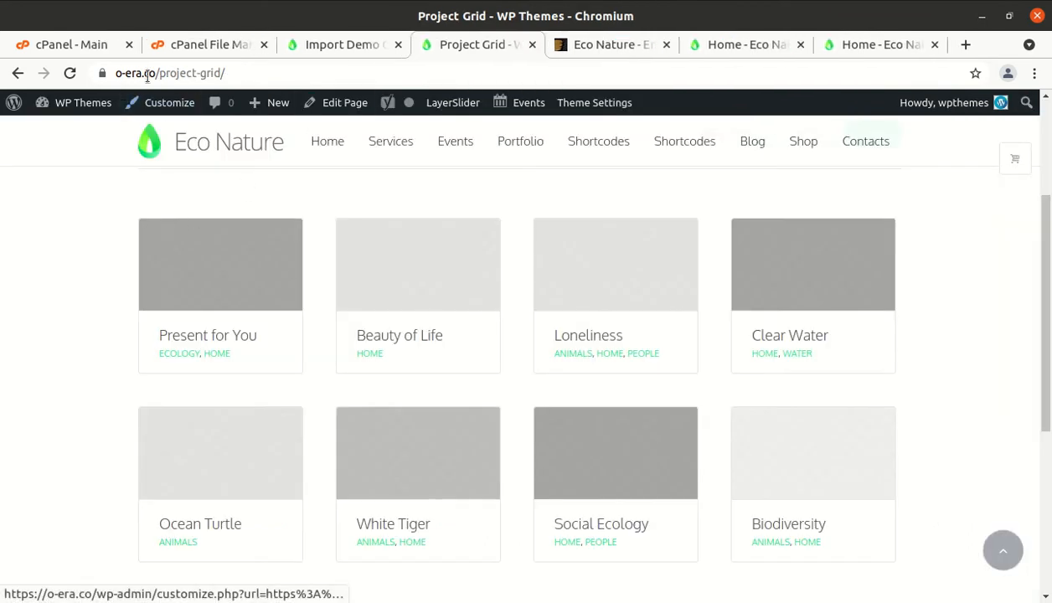
# Open the list of all pages in the WordPress admin and examine the imported pages on its first page
pyautogui.click(308, 52)
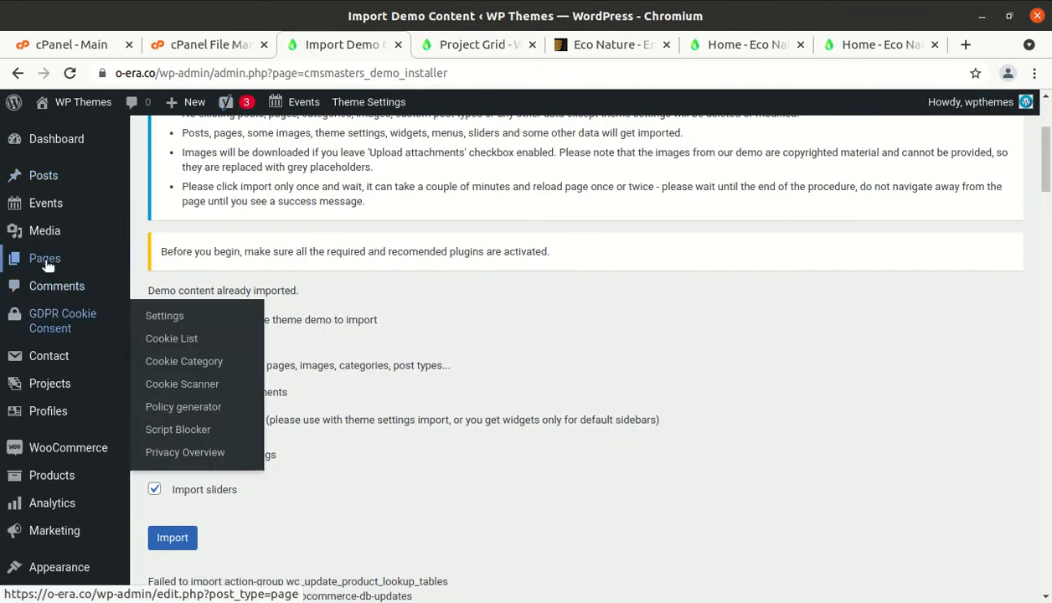
pyautogui.click(173, 261)
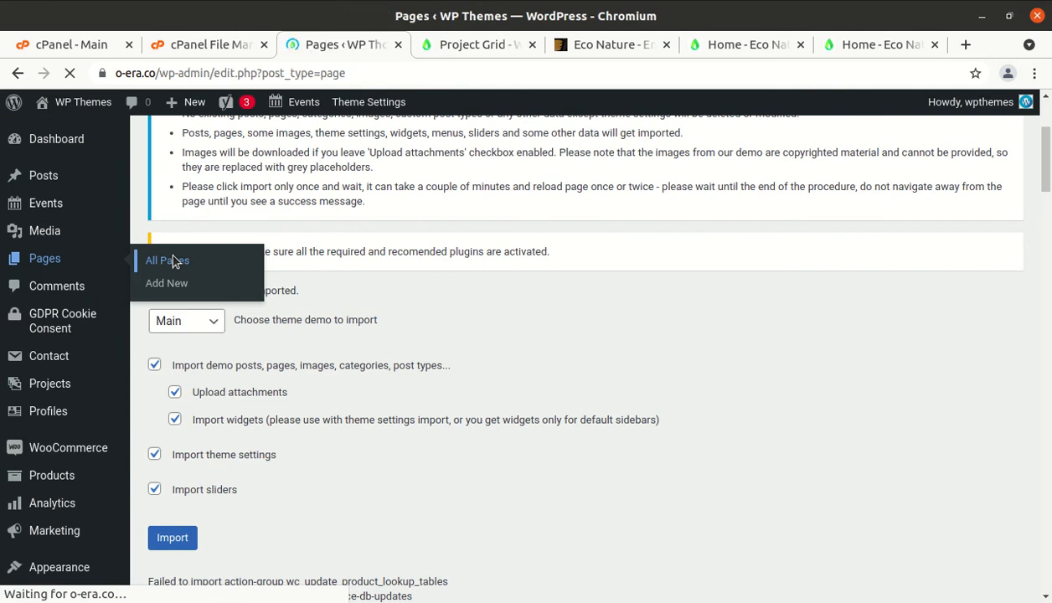
pyautogui.scroll(-4, 397, 354)
pyautogui.scroll(-7, 396, 354)
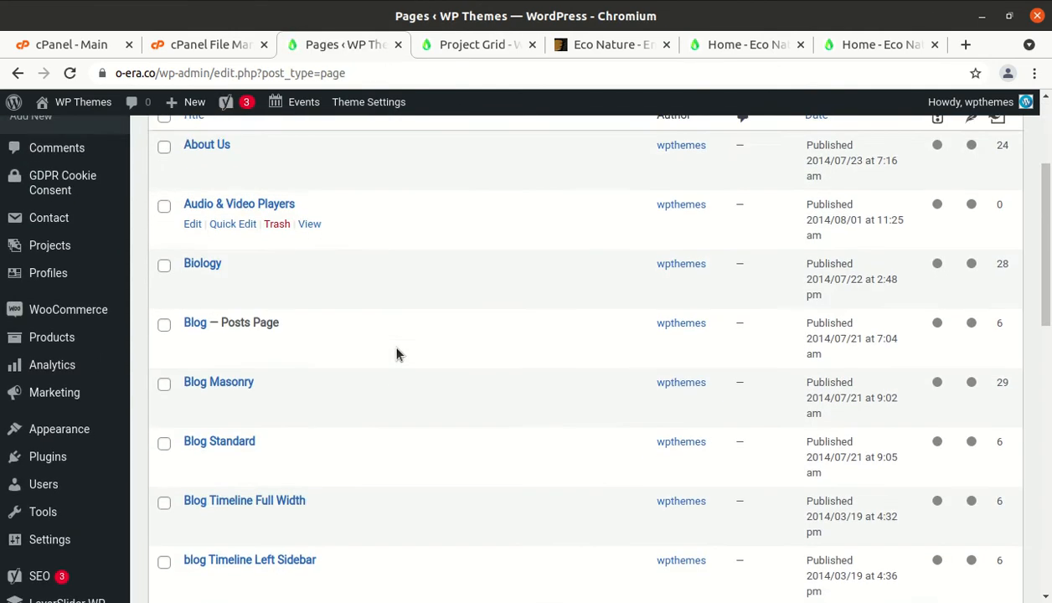
pyautogui.scroll(-3, 397, 355)
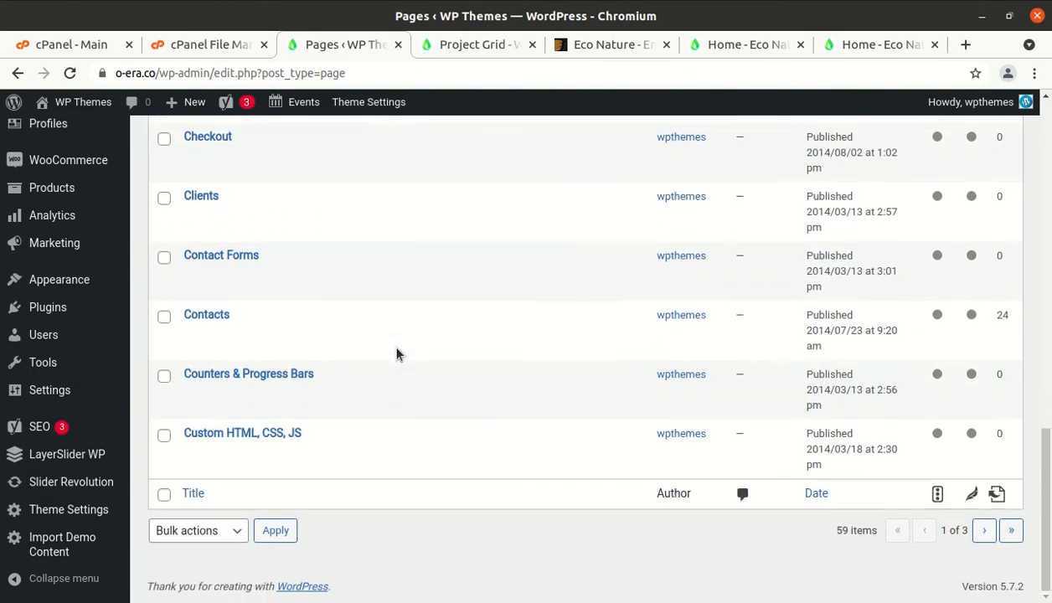
pyautogui.scroll(9, 397, 355)
pyautogui.scroll(4, 397, 354)
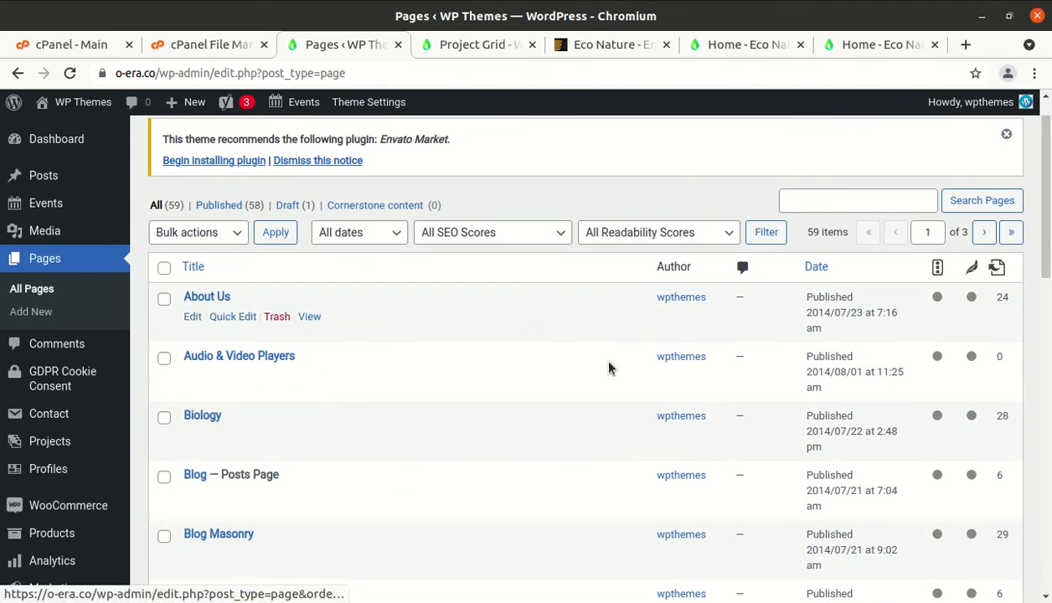
pyautogui.scroll(-7, 586, 351)
pyautogui.scroll(-5, 622, 378)
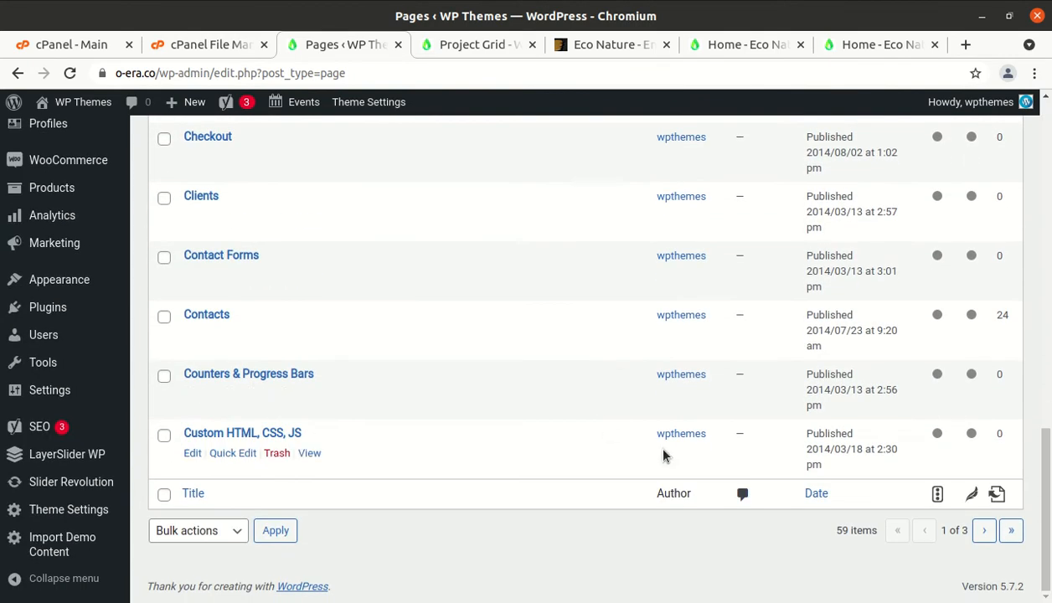
# Open the second page of the WordPress pages list and examine the imported pages there
pyautogui.click(984, 530)
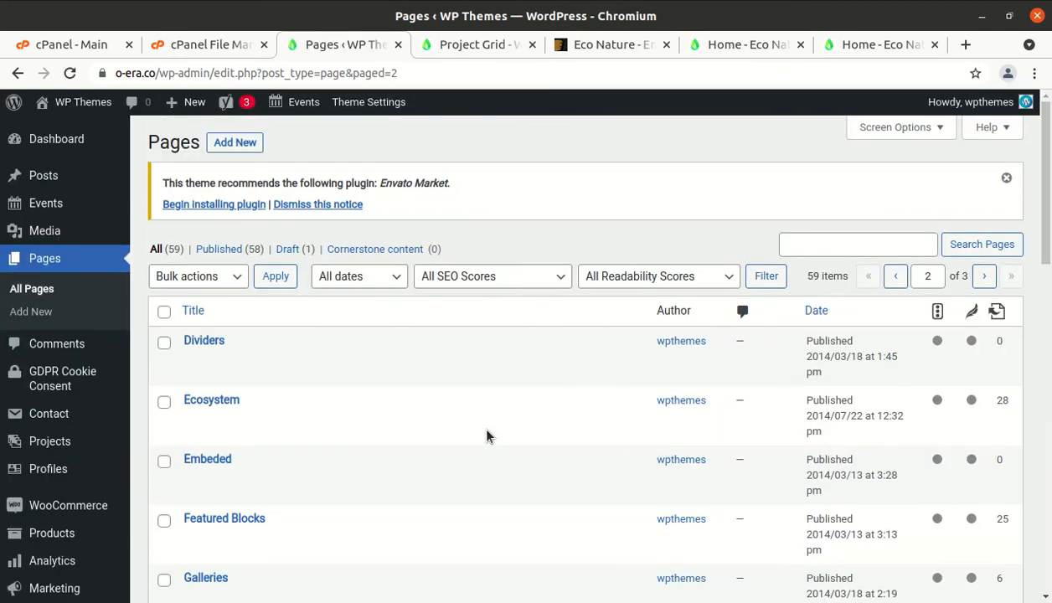
pyautogui.scroll(-6, 391, 419)
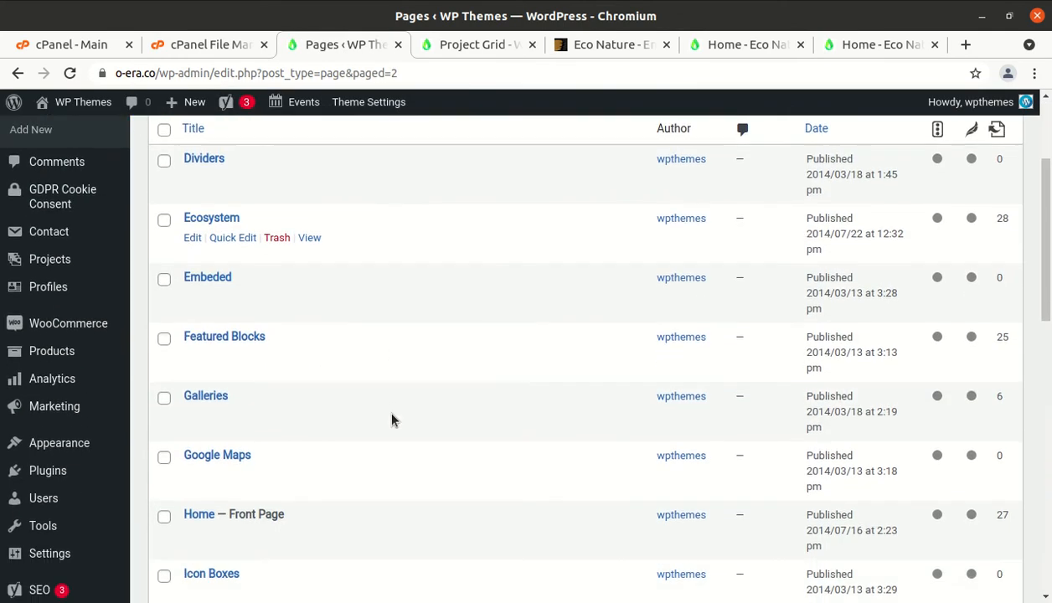
pyautogui.scroll(-3, 391, 419)
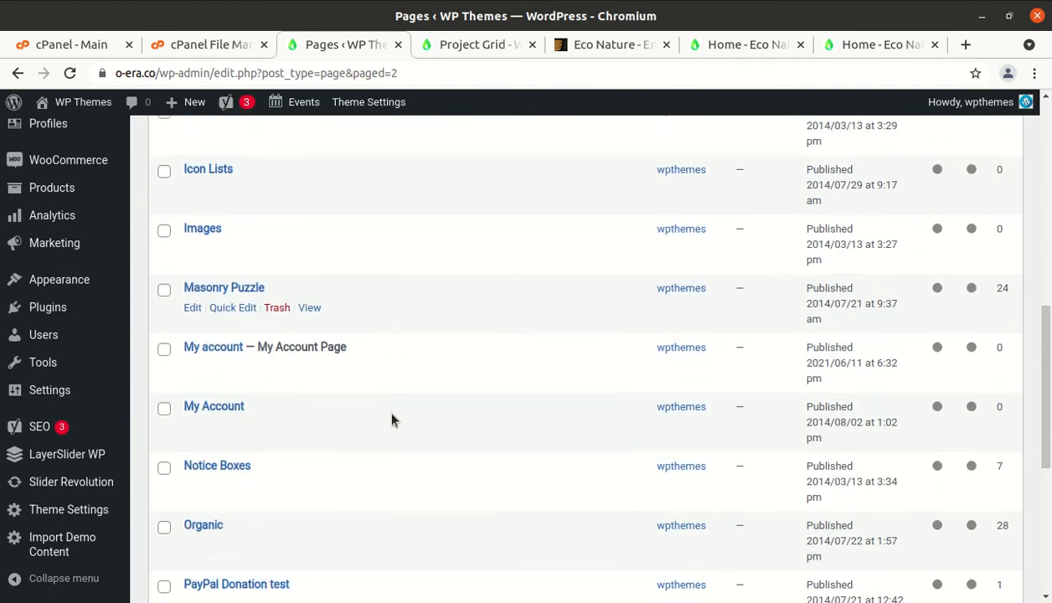
pyautogui.scroll(-2, 334, 342)
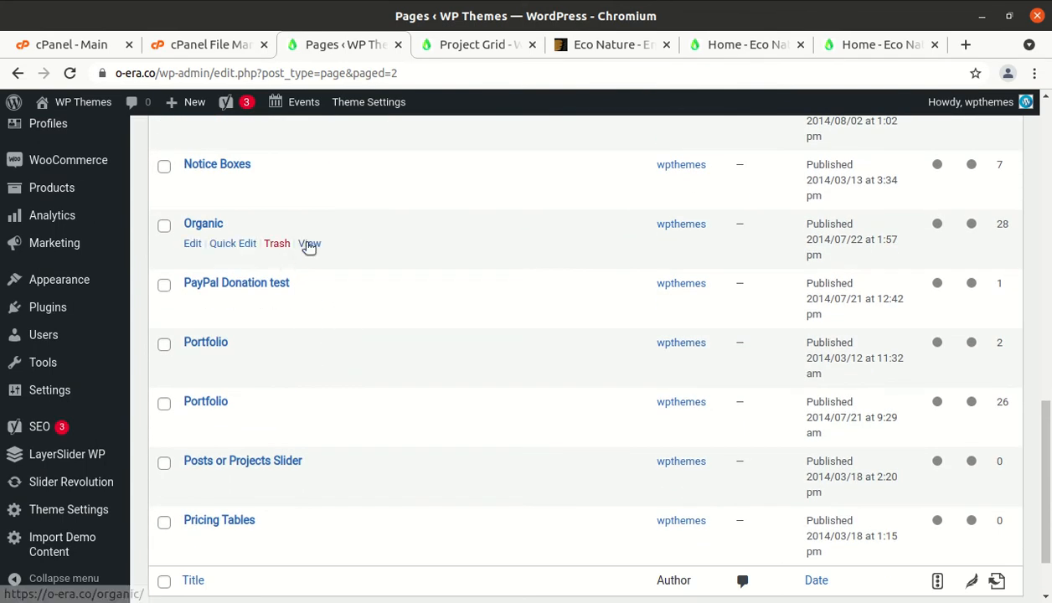
# View the imported Organic page in a new tab, review its charts, Our Philosophy section and footer, and close it and the Project Grid tab
pyautogui.middleClick(309, 245)
pyautogui.click(507, 46)
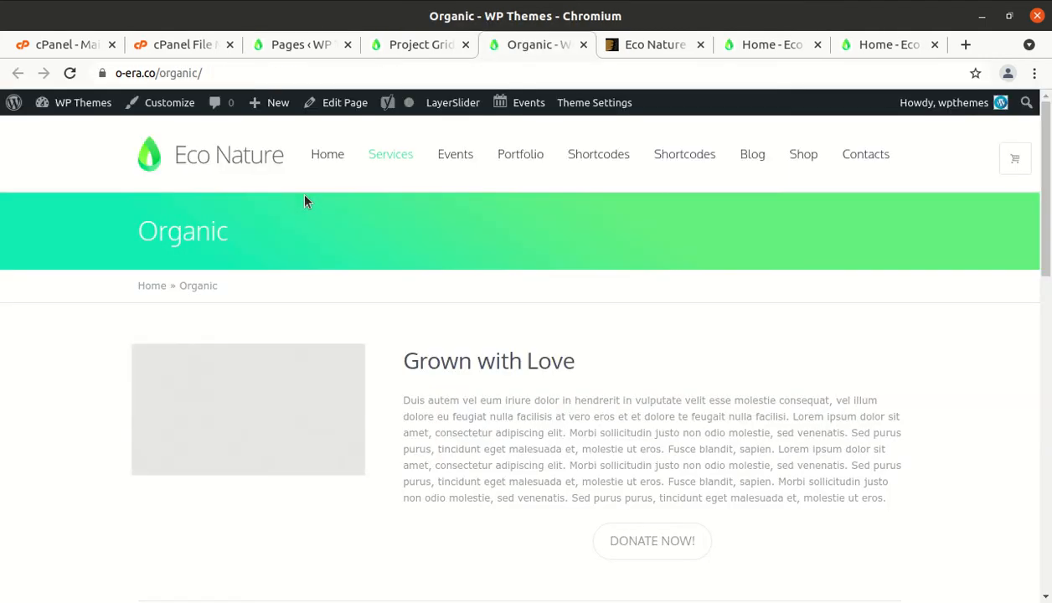
pyautogui.scroll(-2, 452, 401)
pyautogui.scroll(-7, 452, 401)
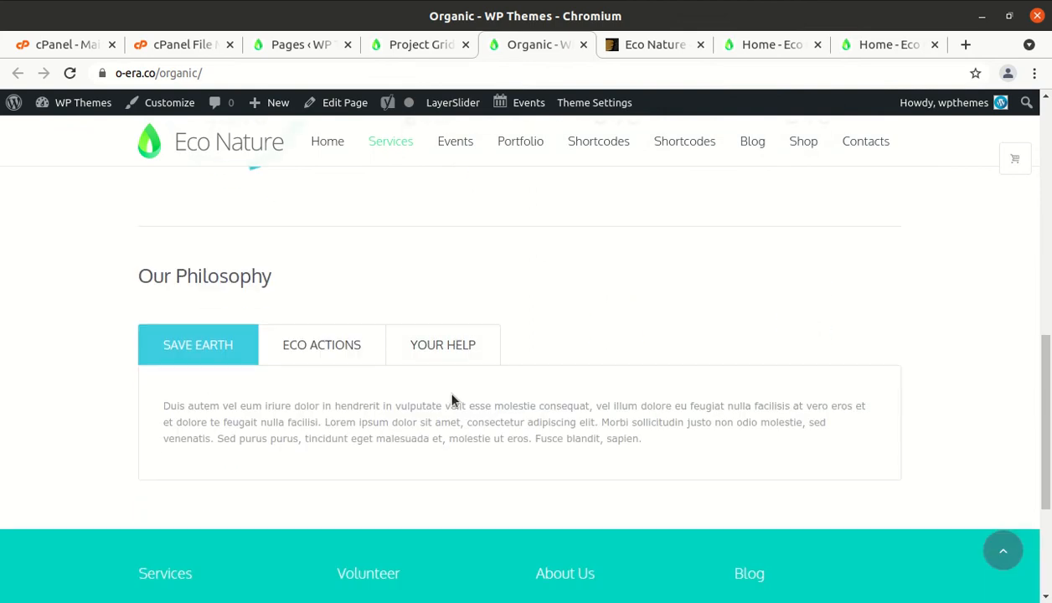
pyautogui.scroll(2, 452, 401)
pyautogui.scroll(3, 452, 401)
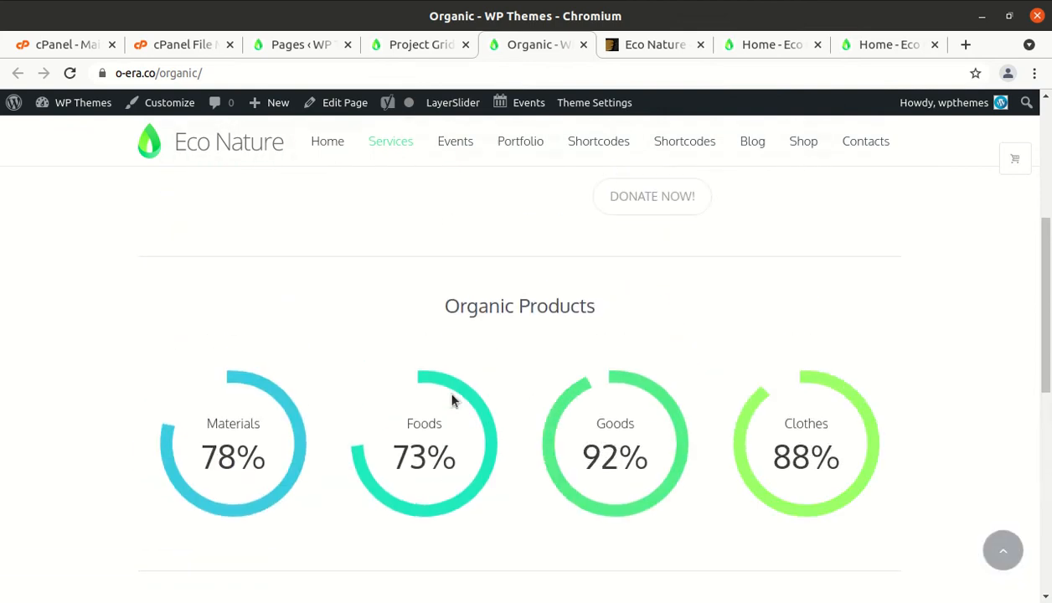
pyautogui.scroll(-7, 452, 401)
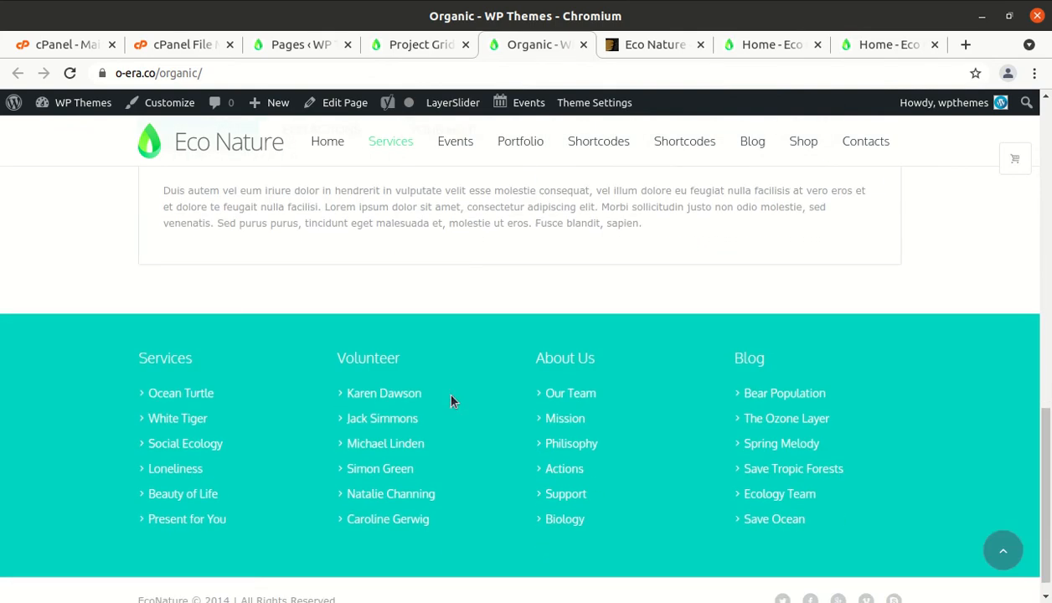
pyautogui.scroll(-1, 584, 351)
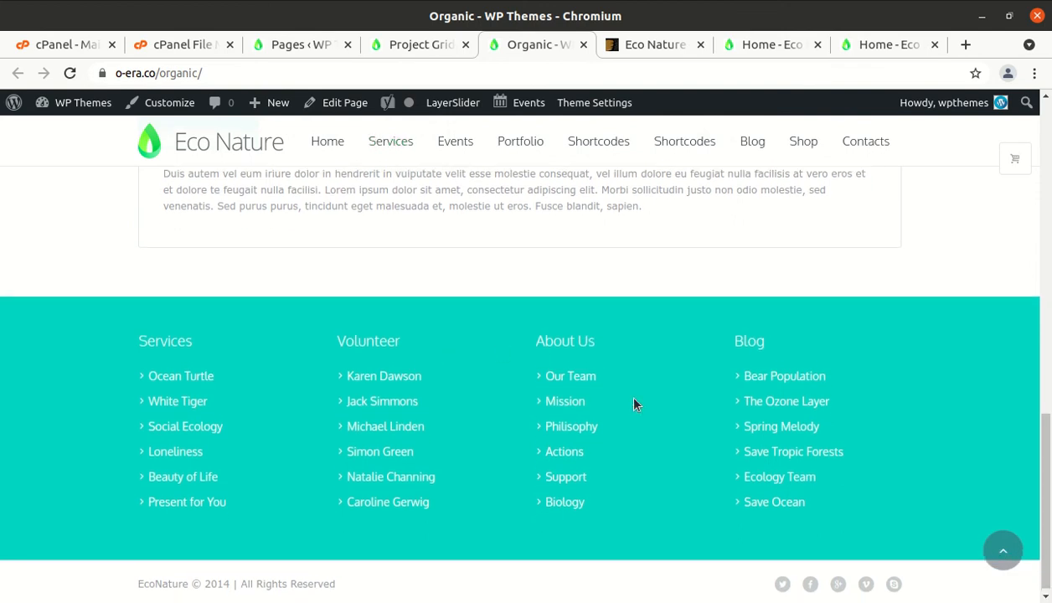
pyautogui.scroll(12, 633, 404)
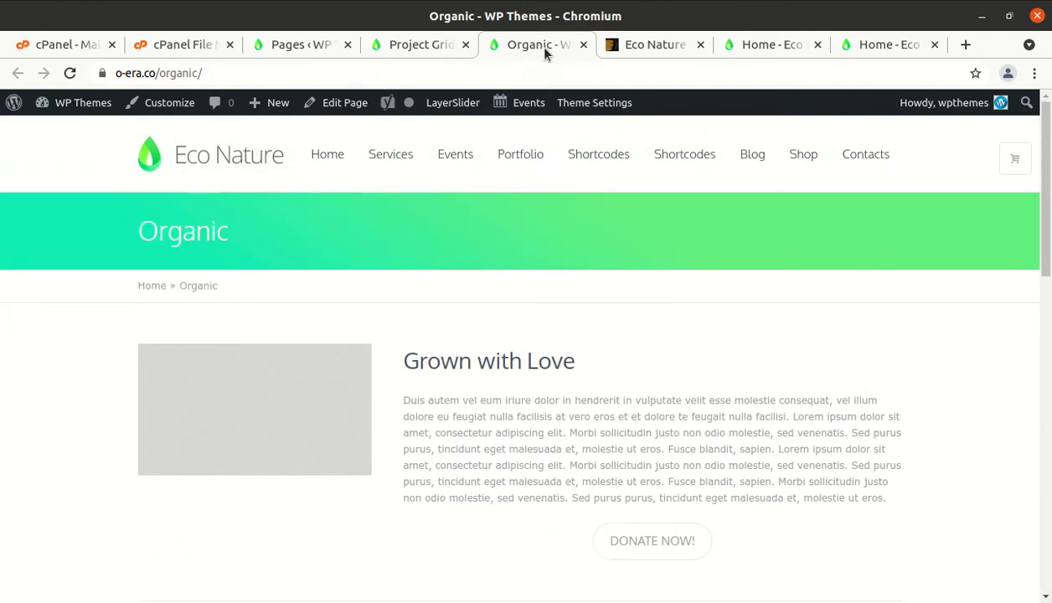
pyautogui.click(583, 45)
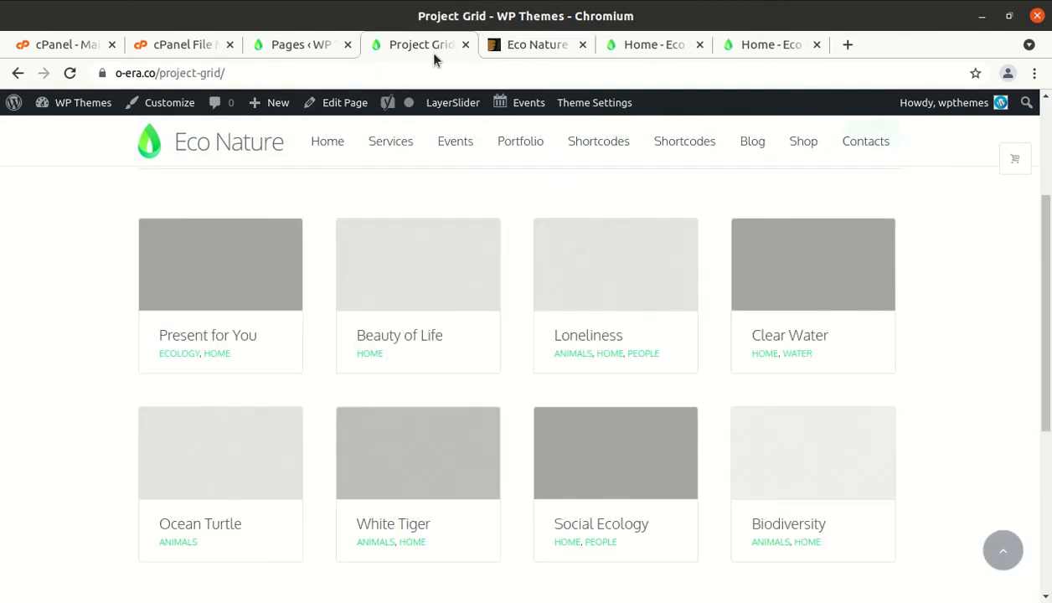
pyautogui.click(469, 46)
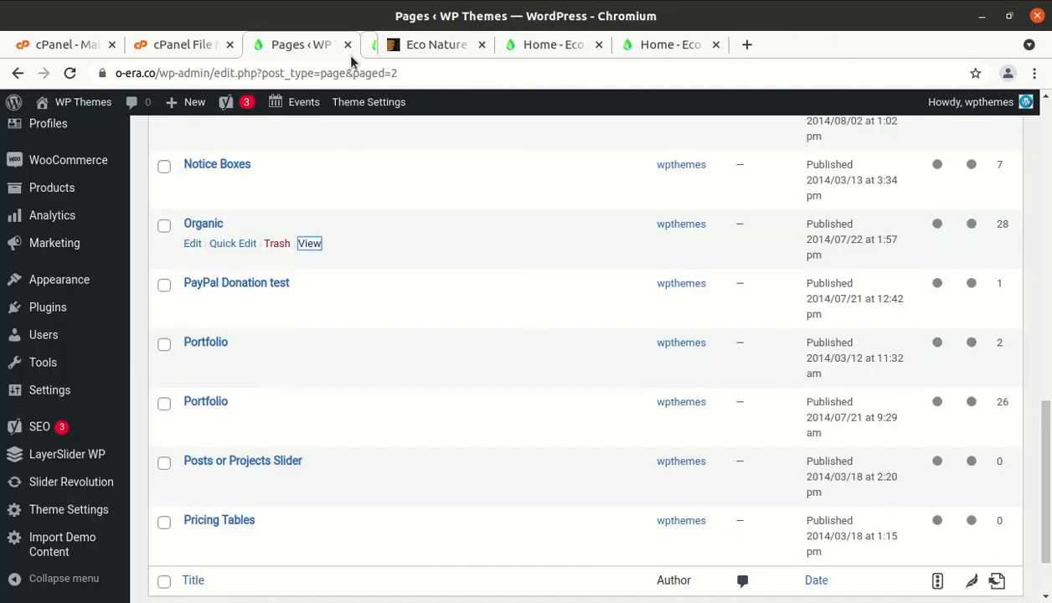
# Open the Media Library in the WordPress admin and examine the imported images, logos and placeholder pictures
pyautogui.scroll(15, 325, 428)
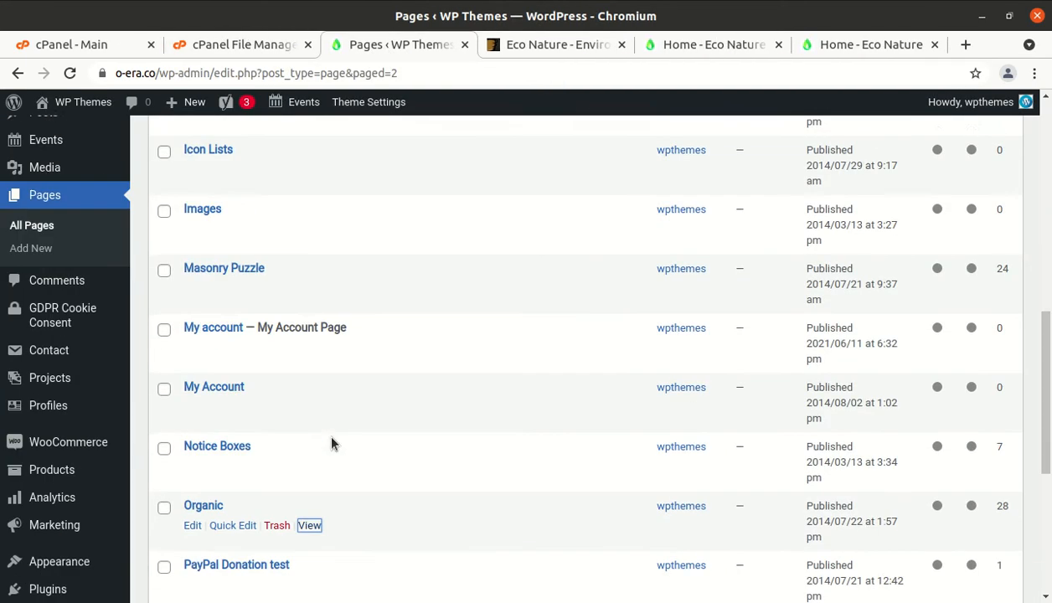
pyautogui.moveTo(28, 224)
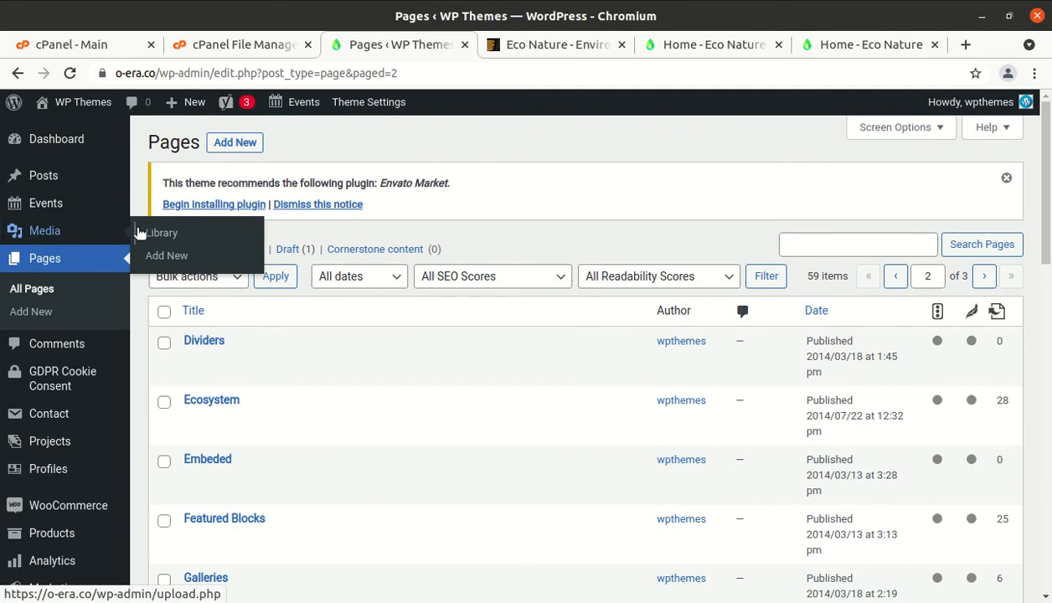
pyautogui.click(170, 234)
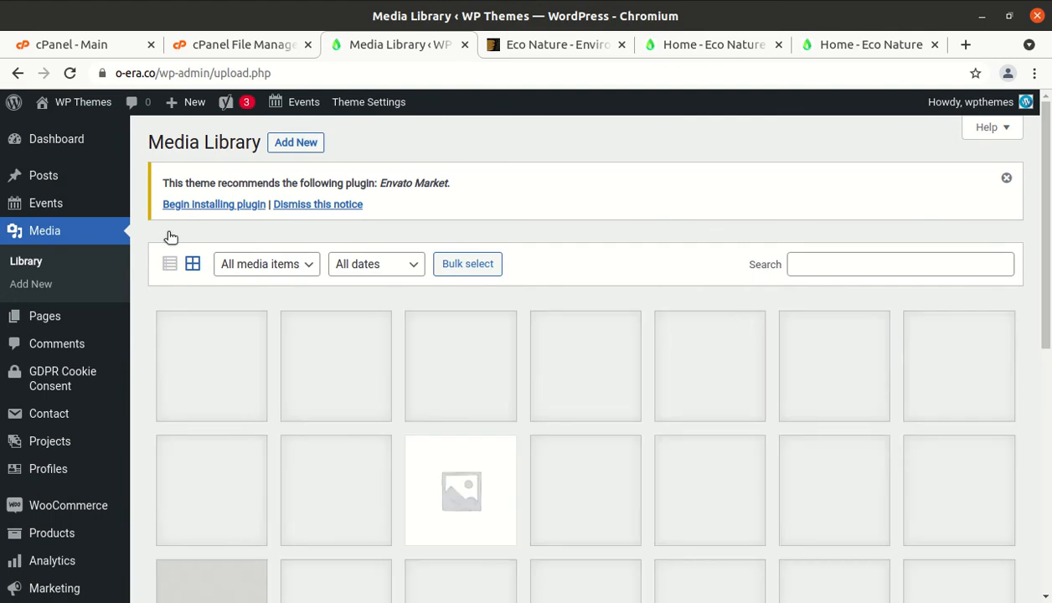
pyautogui.scroll(-3, 291, 381)
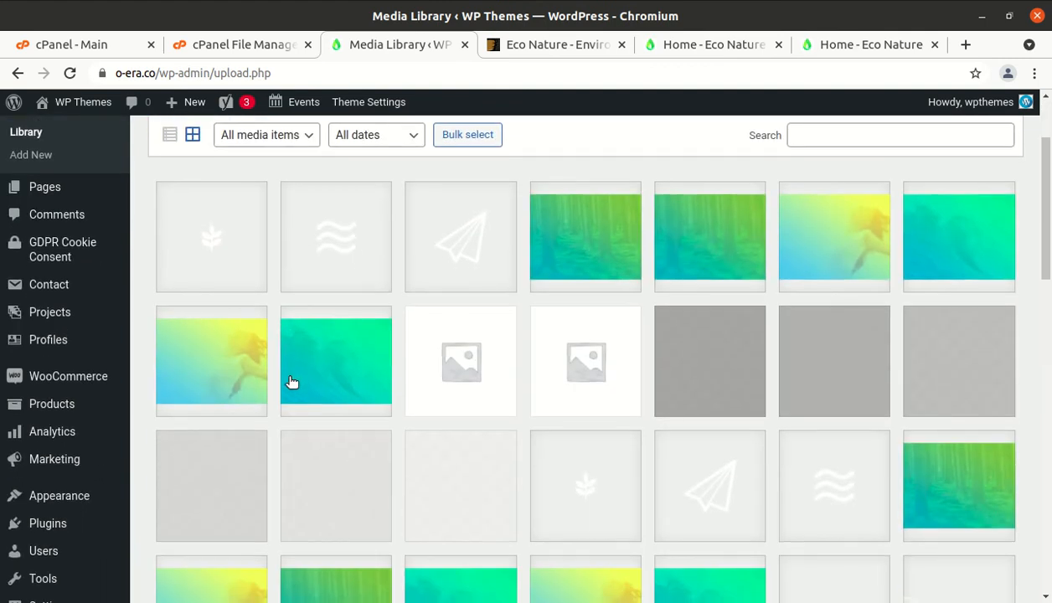
pyautogui.scroll(3, 223, 293)
pyautogui.scroll(-13, 223, 295)
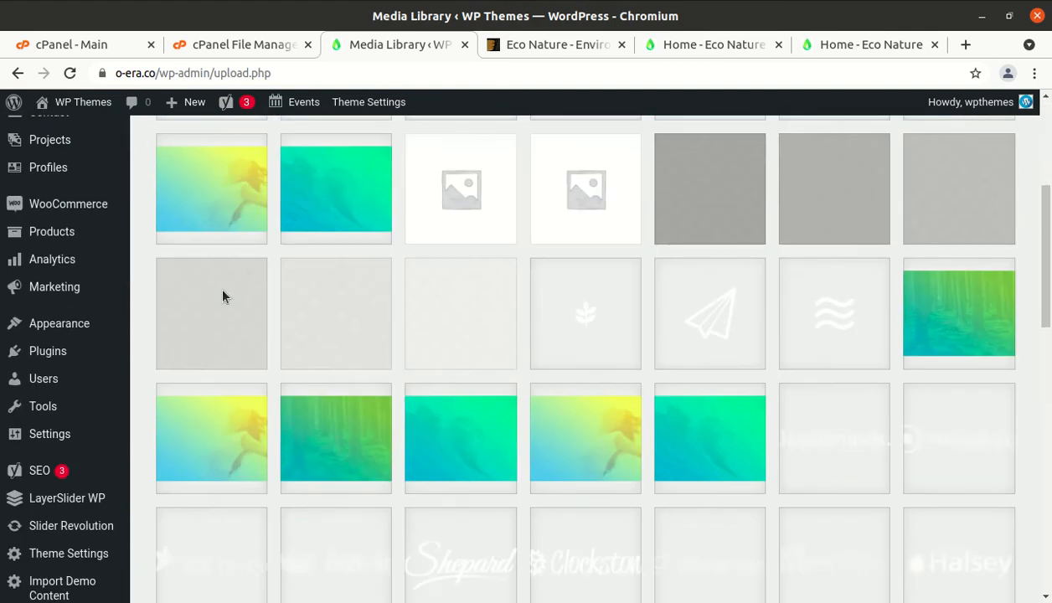
pyautogui.scroll(-20, 223, 295)
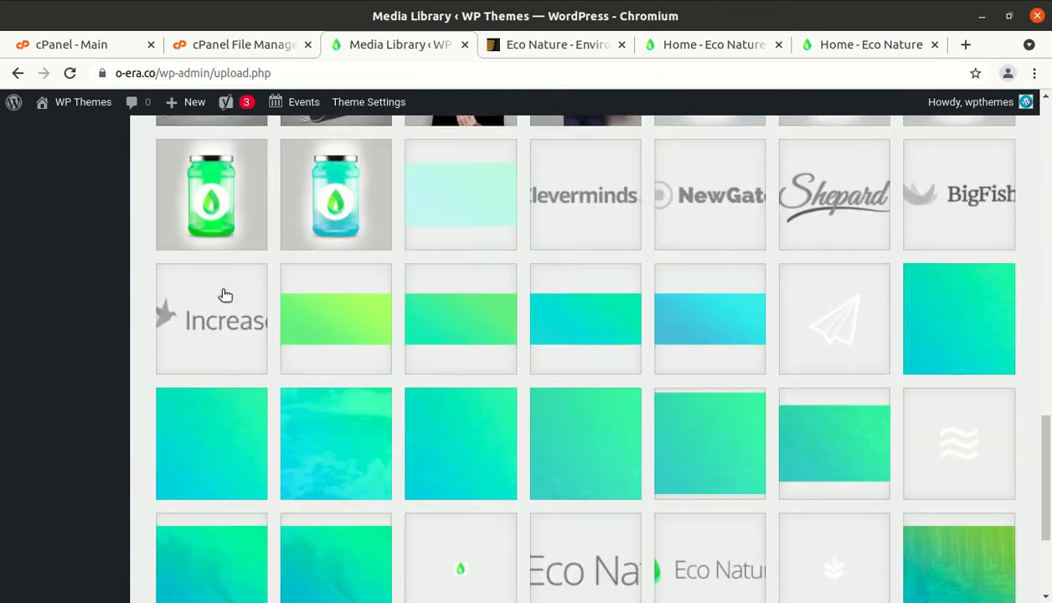
pyautogui.scroll(15, 608, 336)
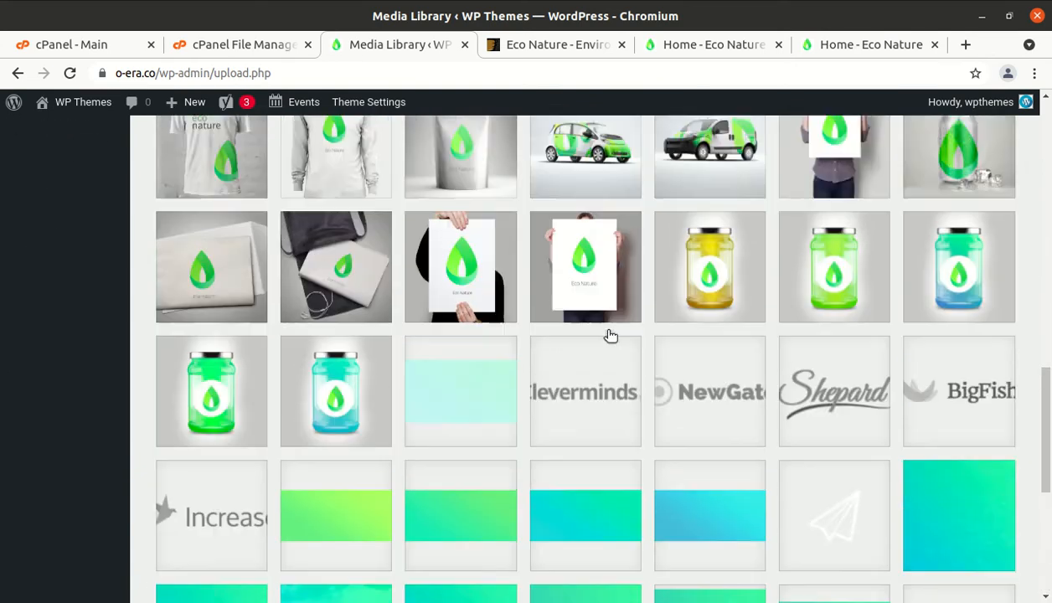
pyautogui.scroll(10, 609, 335)
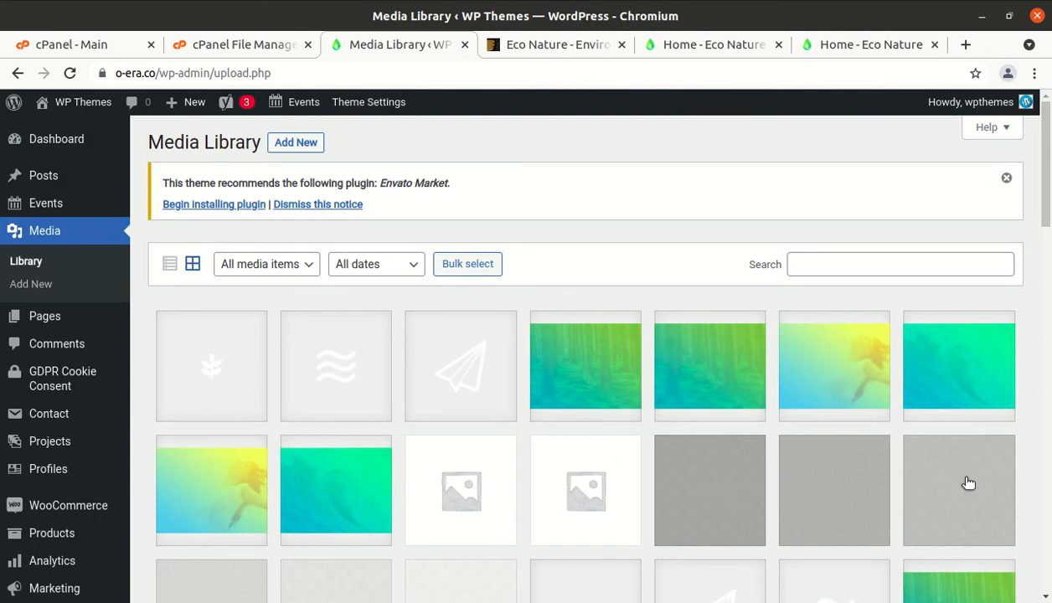
pyautogui.scroll(-2, 884, 469)
pyautogui.scroll(-2, 869, 365)
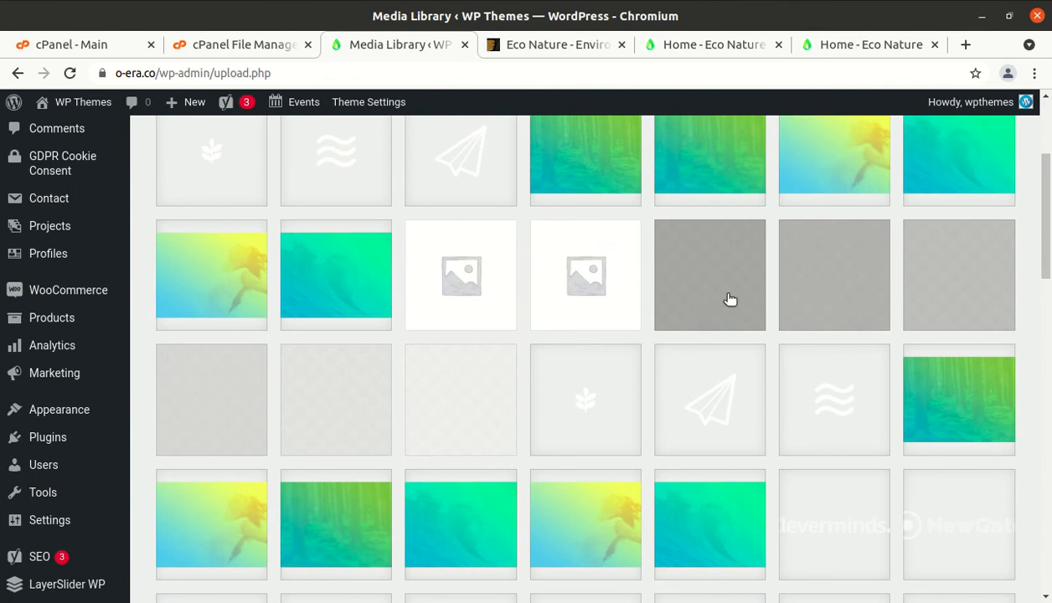
pyautogui.scroll(5, 947, 294)
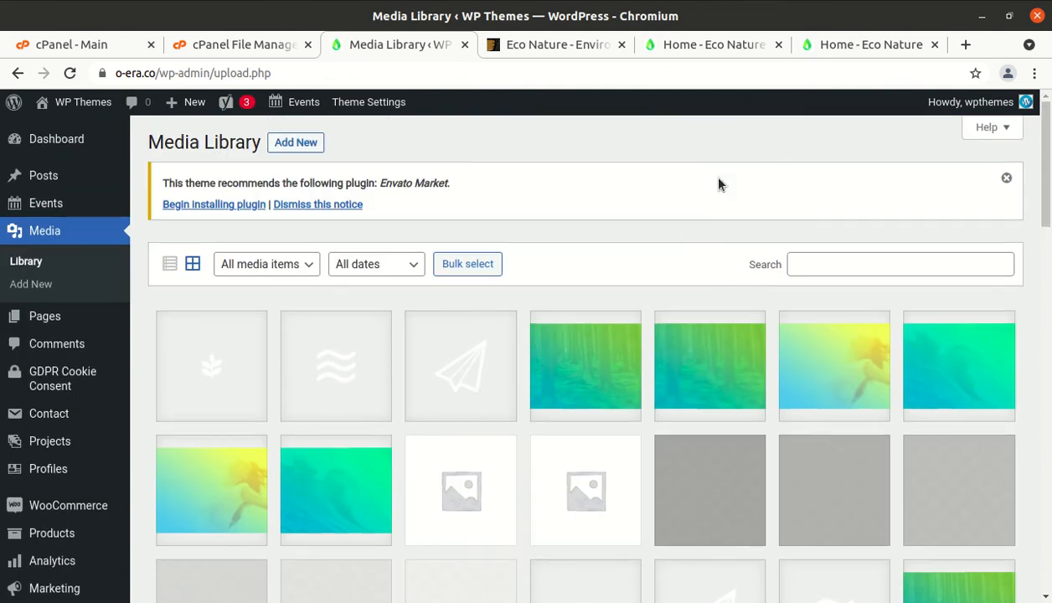
# Open the first demo from the Eco Nature landing page and examine the images and sections on its home page
pyautogui.click(683, 46)
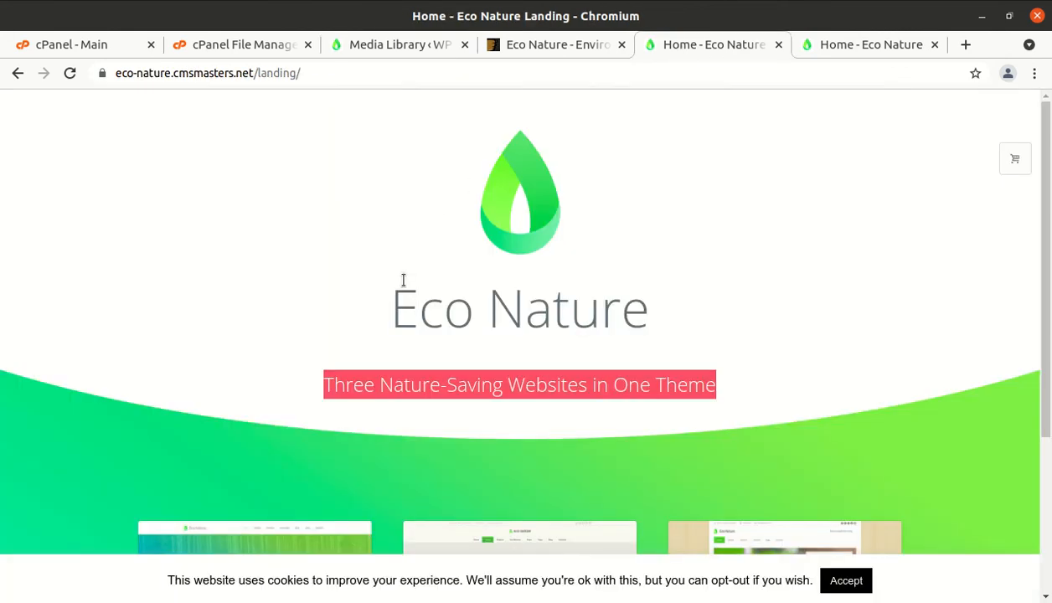
pyautogui.scroll(-3, 303, 279)
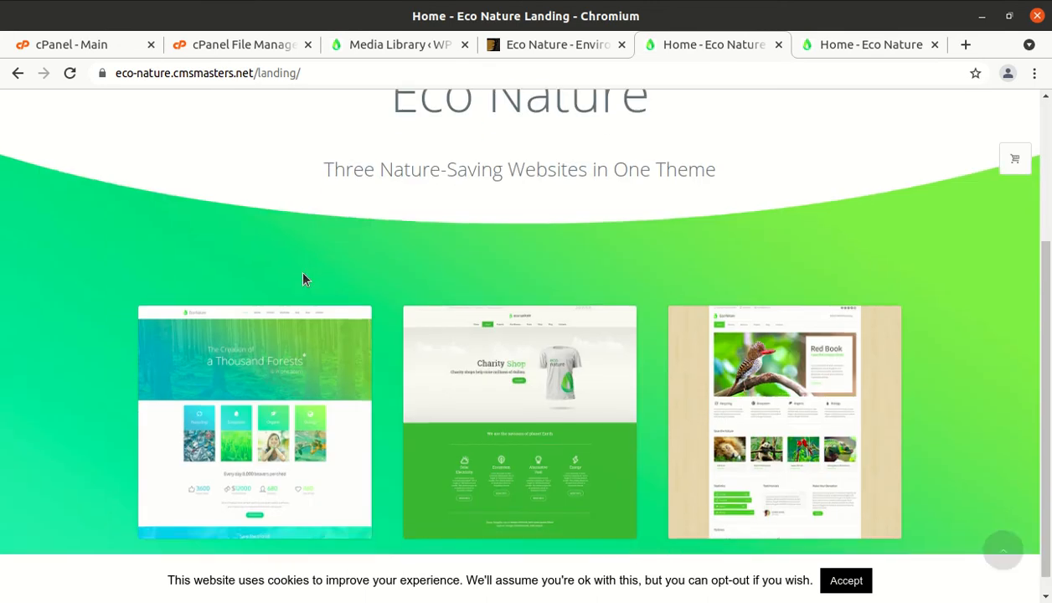
pyautogui.click(266, 371)
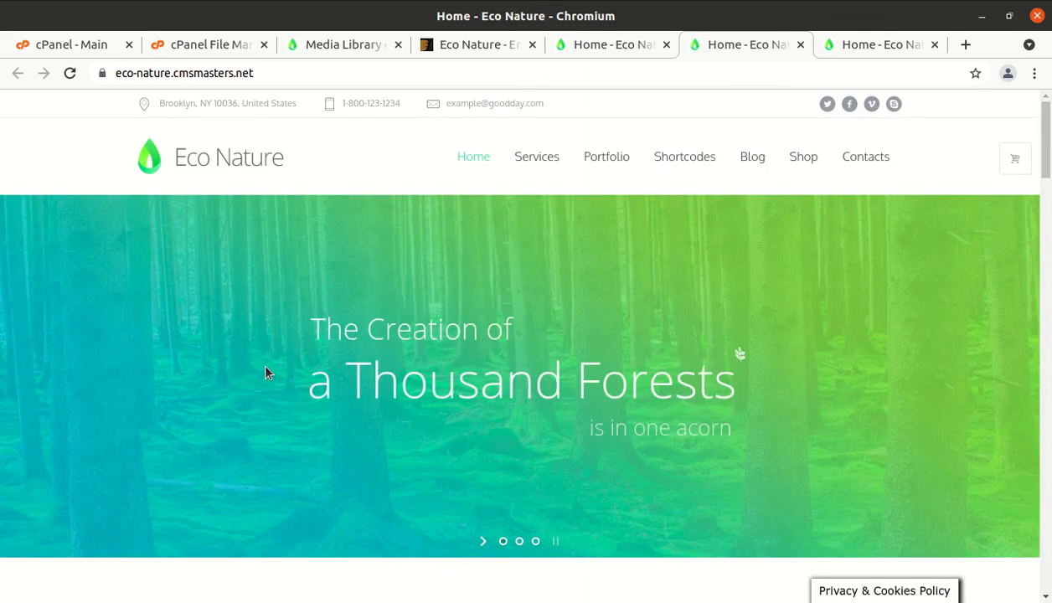
pyautogui.scroll(-5, 266, 370)
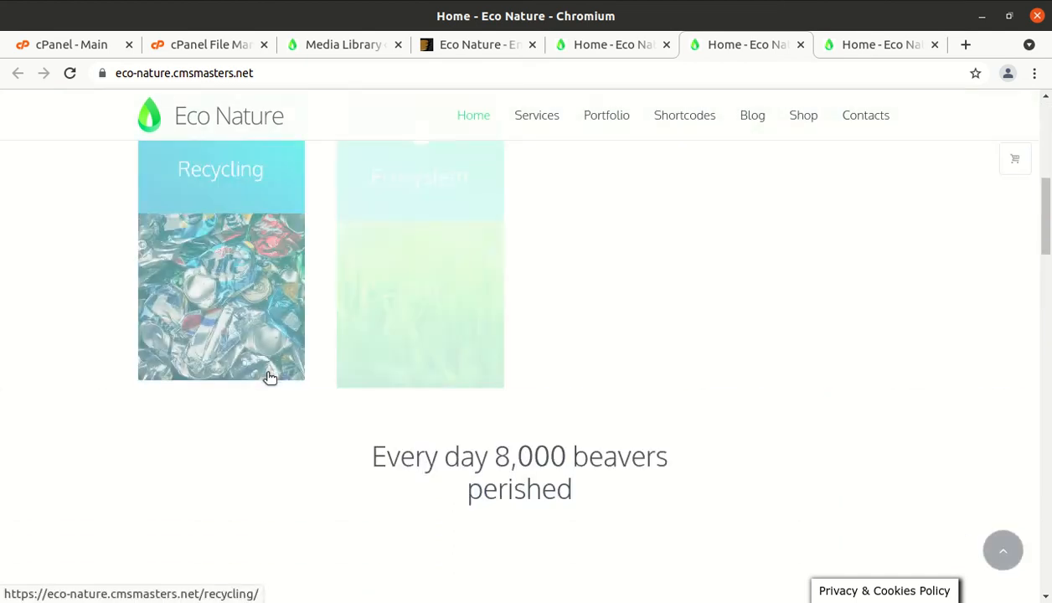
pyautogui.rightClick(239, 310)
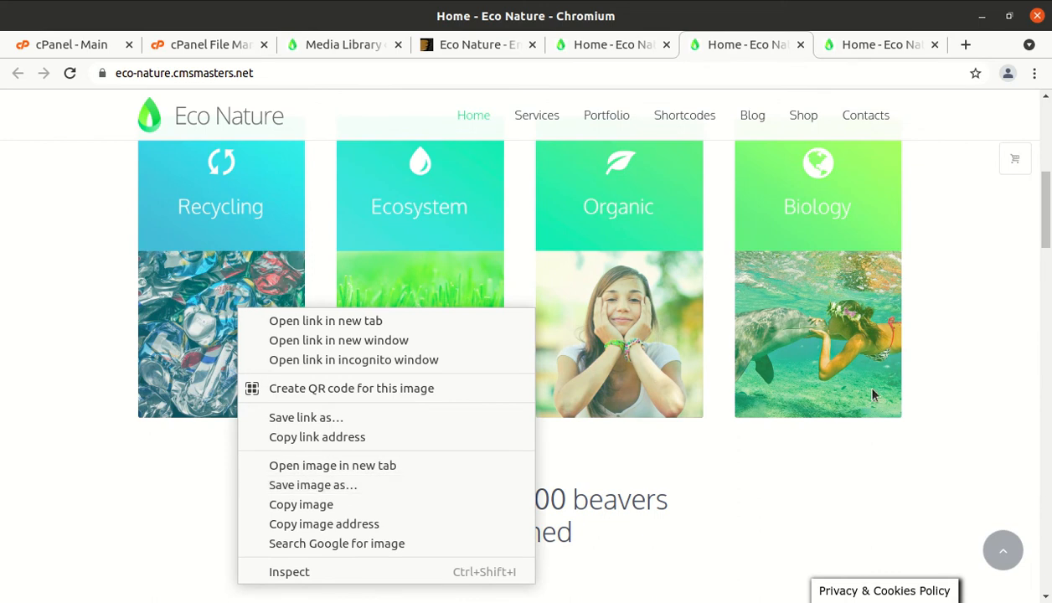
pyautogui.click(779, 528)
pyautogui.scroll(-7, 689, 482)
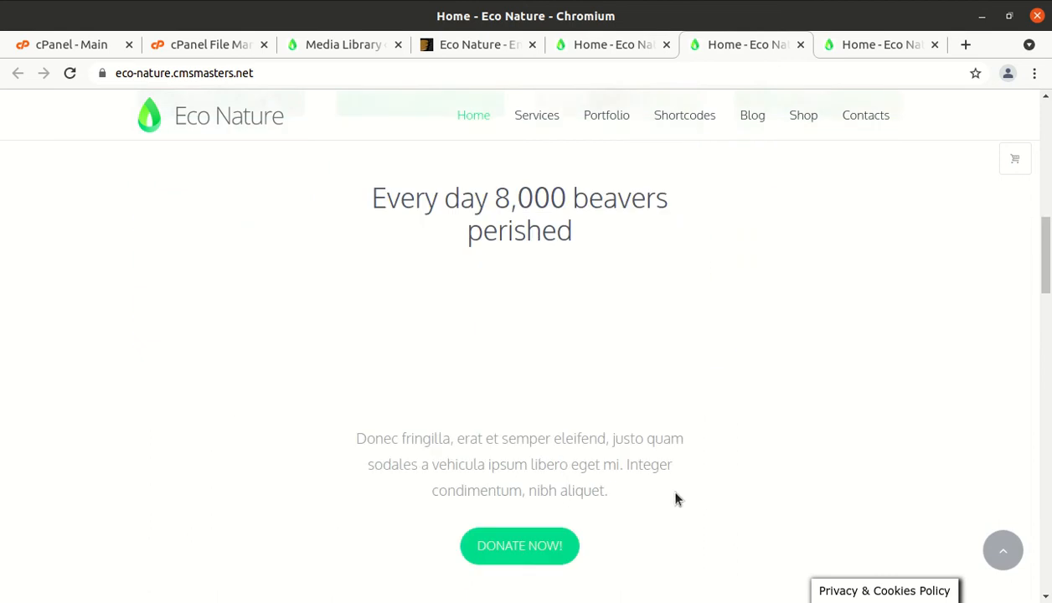
# Return to the Media Library and open the live WordPress site in a new background tab
pyautogui.click(310, 44)
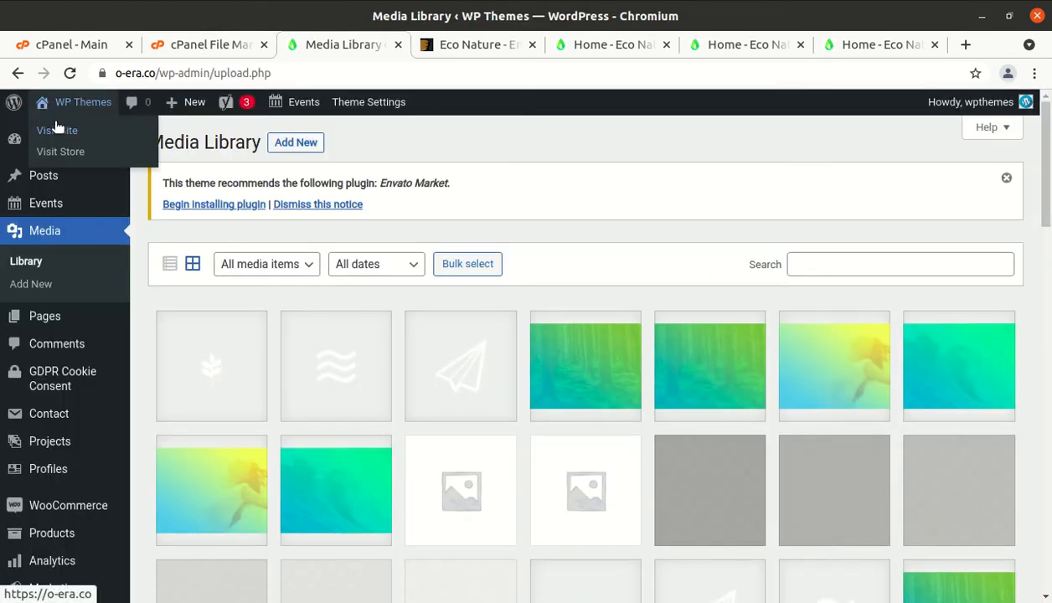
pyautogui.middleClick(57, 128)
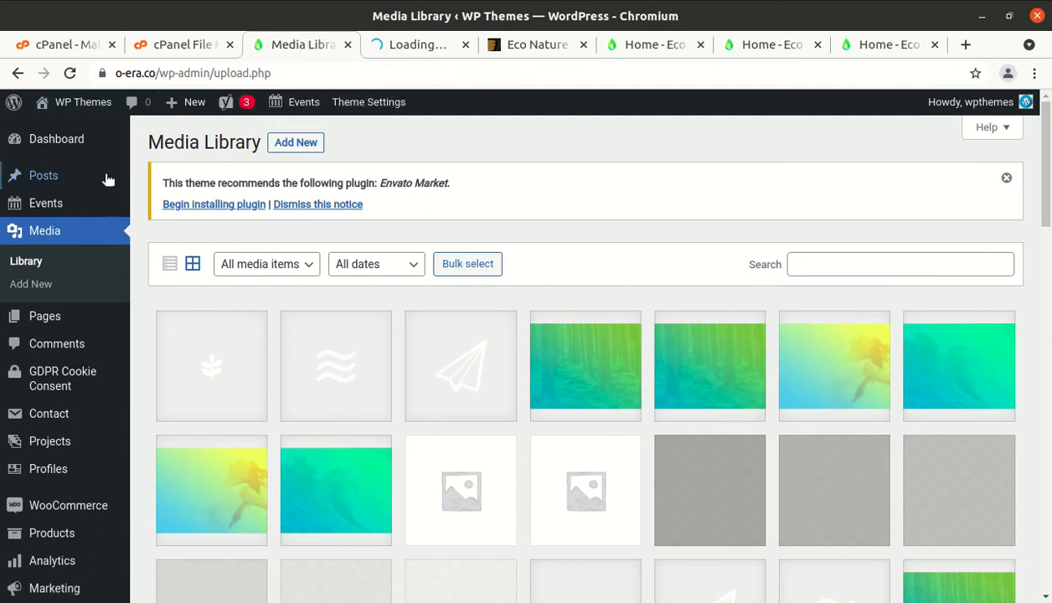
pyautogui.moveTo(107, 179)
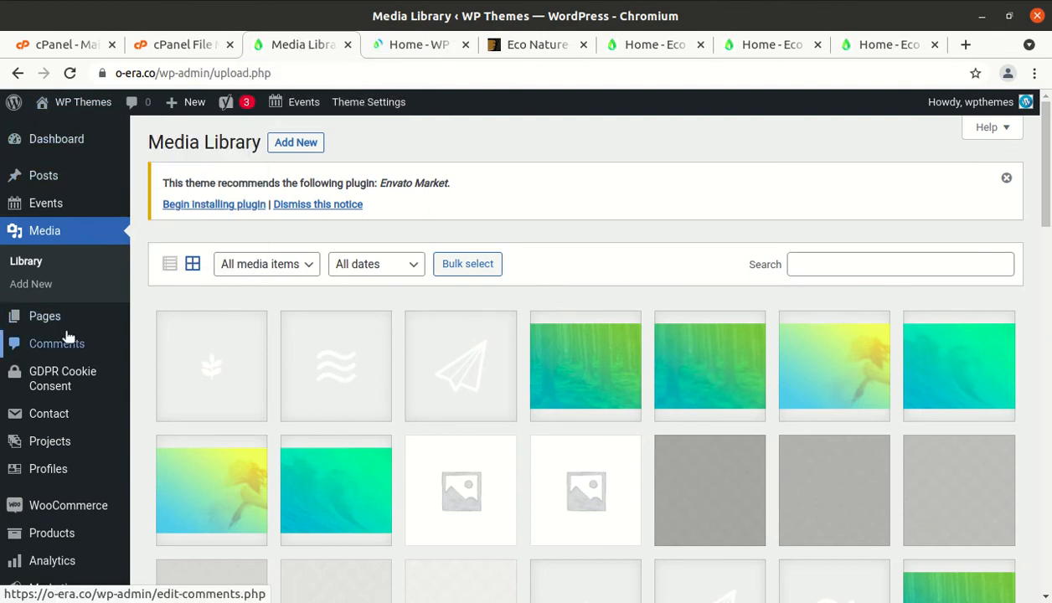
# Look over the WordPress admin sections, open the Theme Settings and examine the General options for layout, responsiveness, resolution and preloader
pyautogui.moveTo(67, 173)
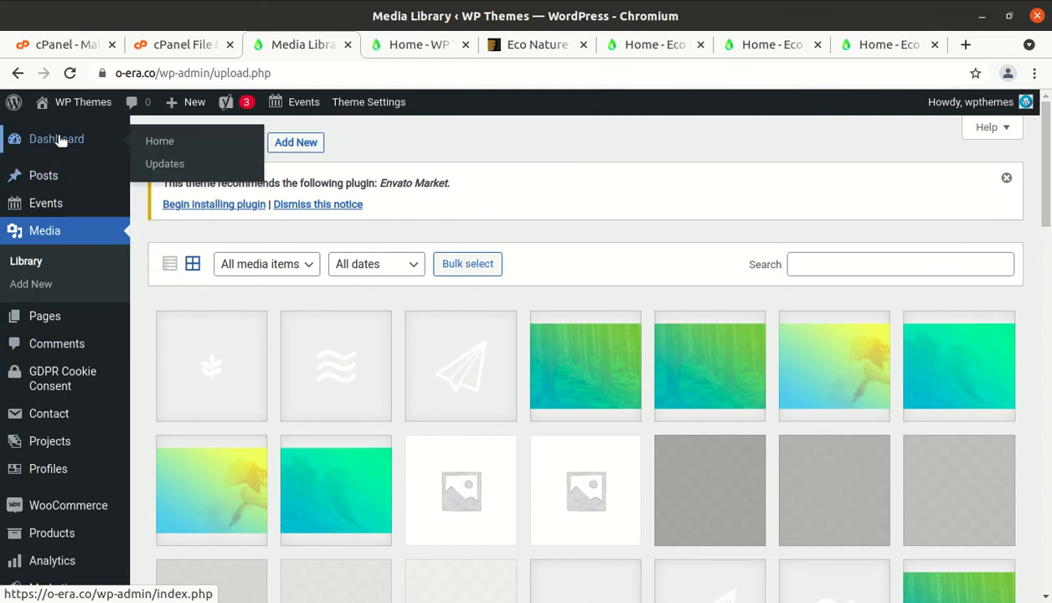
pyautogui.scroll(-3, 70, 246)
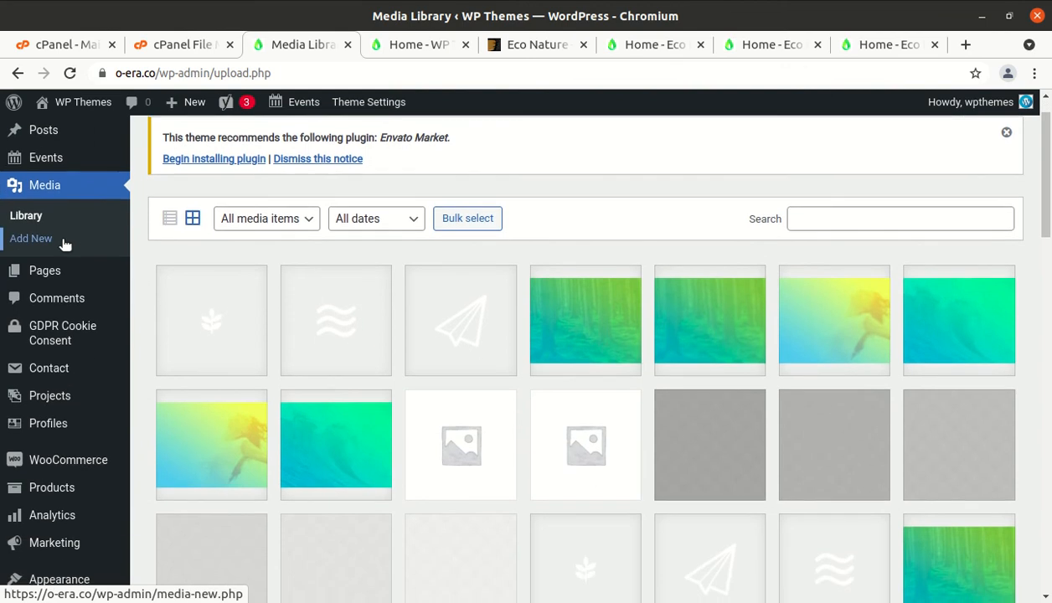
pyautogui.moveTo(52, 257)
pyautogui.scroll(-2, 46, 251)
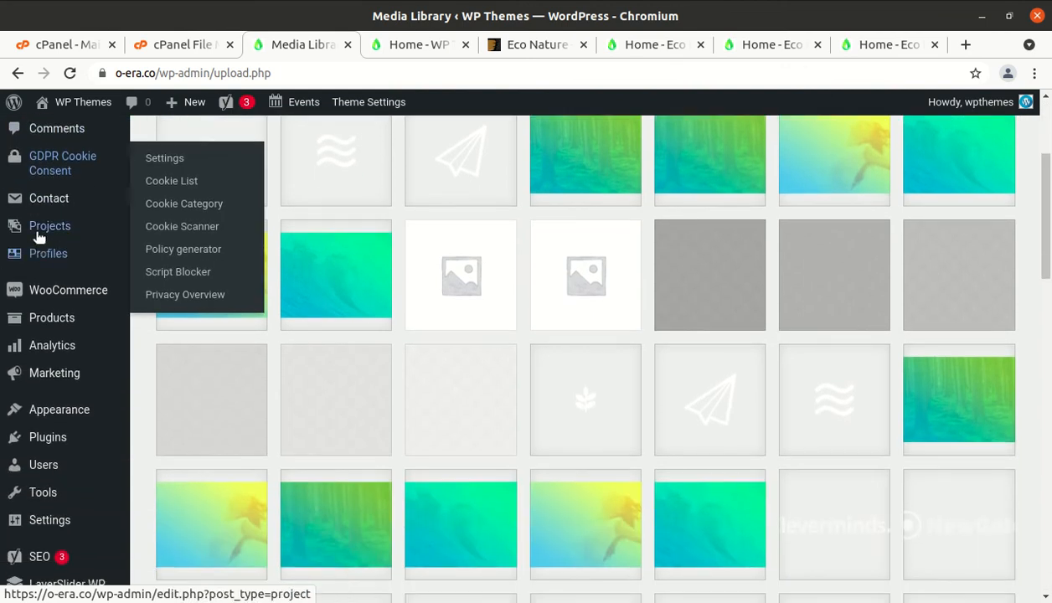
pyautogui.moveTo(63, 306)
pyautogui.scroll(-1, 61, 298)
pyautogui.moveTo(34, 283)
pyautogui.scroll(-4, 103, 277)
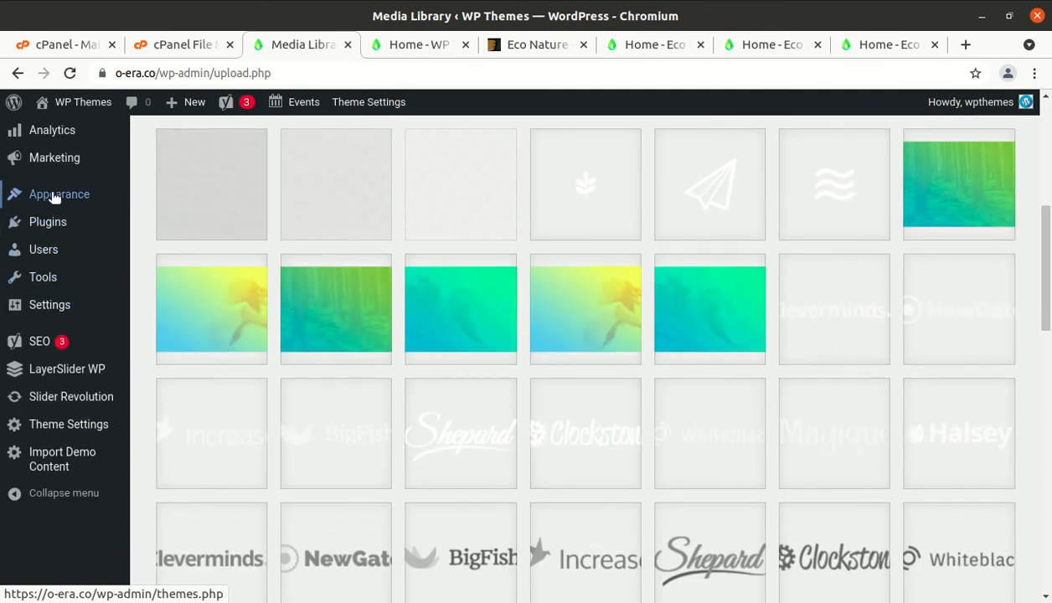
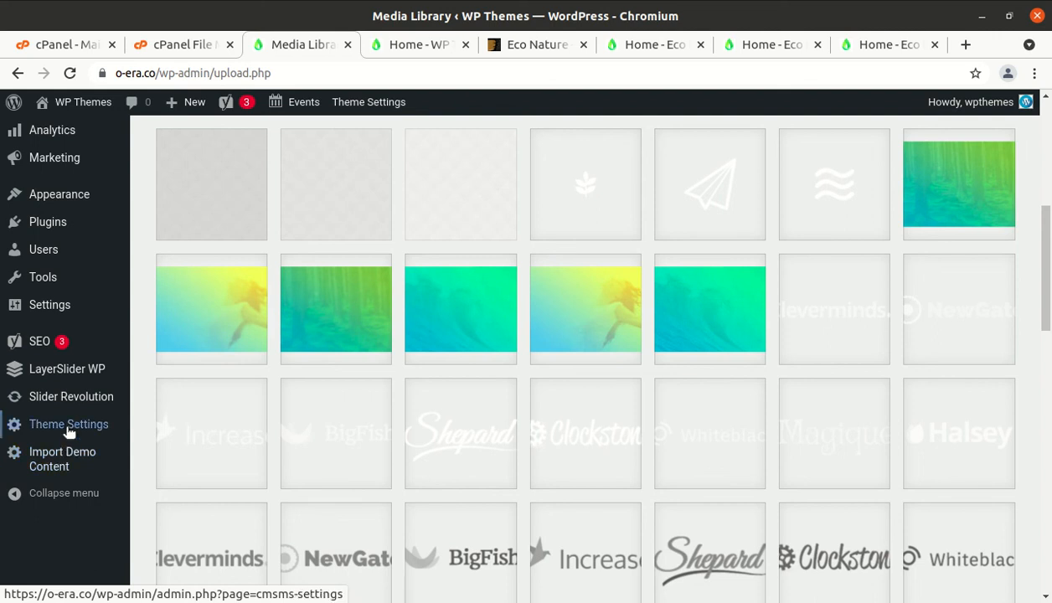
pyautogui.click(68, 428)
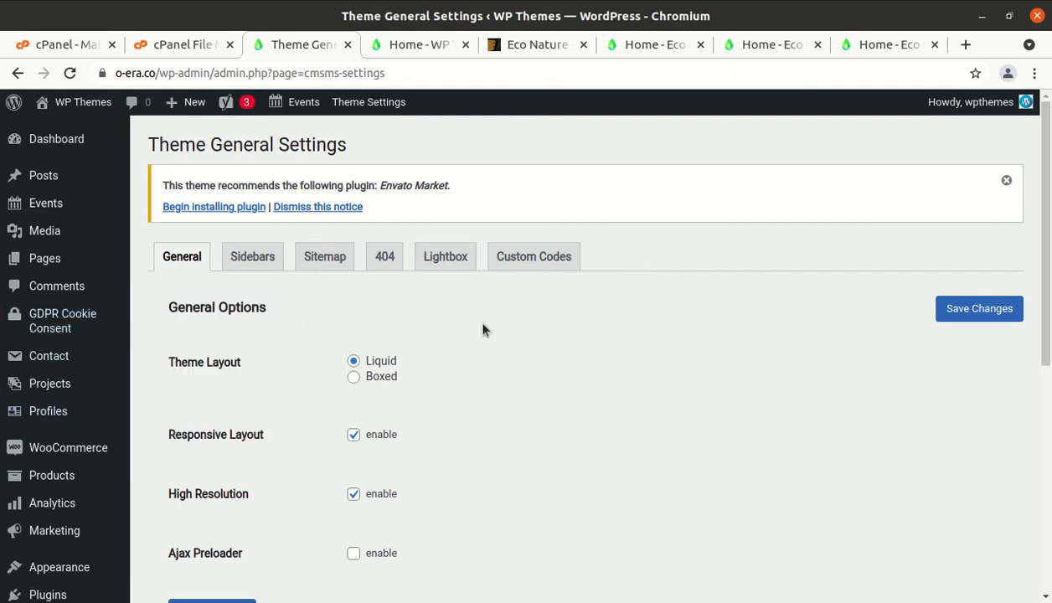
pyautogui.scroll(-2, 482, 330)
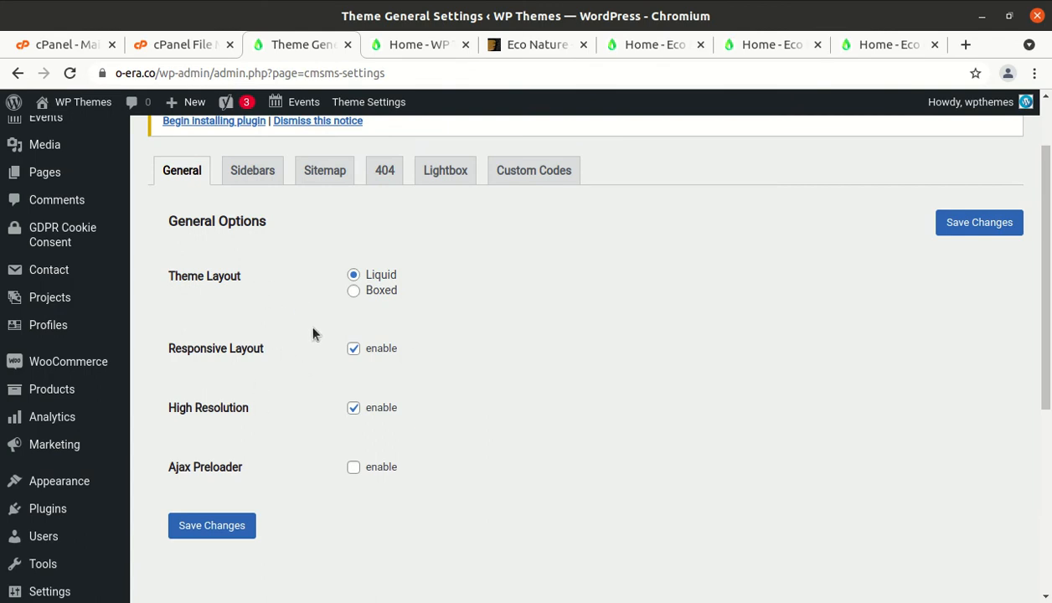
# Examine the theme's Custom Sidebars settings and the Sitemap page options
pyautogui.click(253, 173)
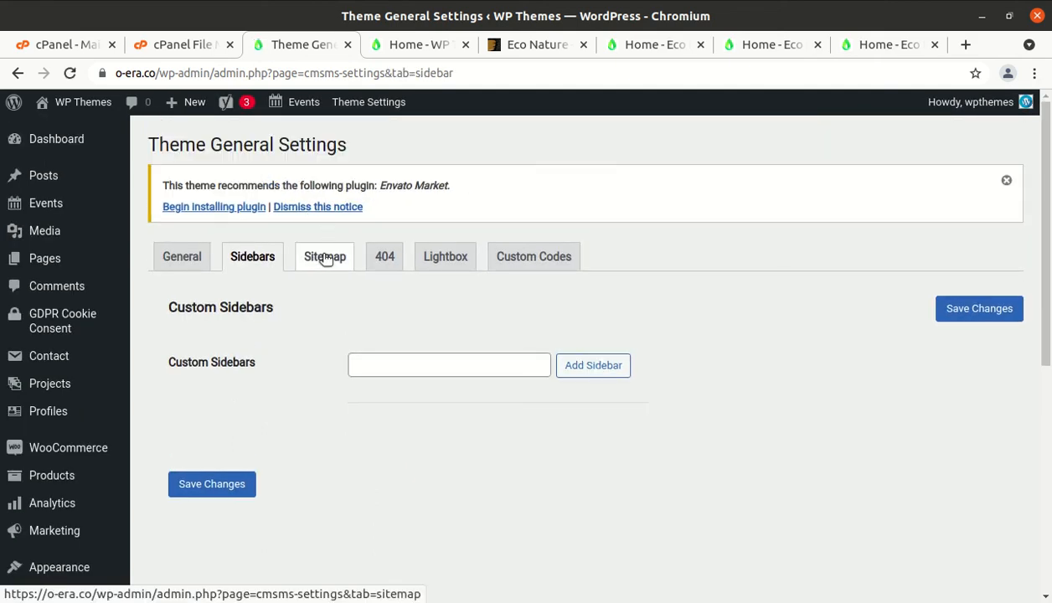
pyautogui.click(326, 258)
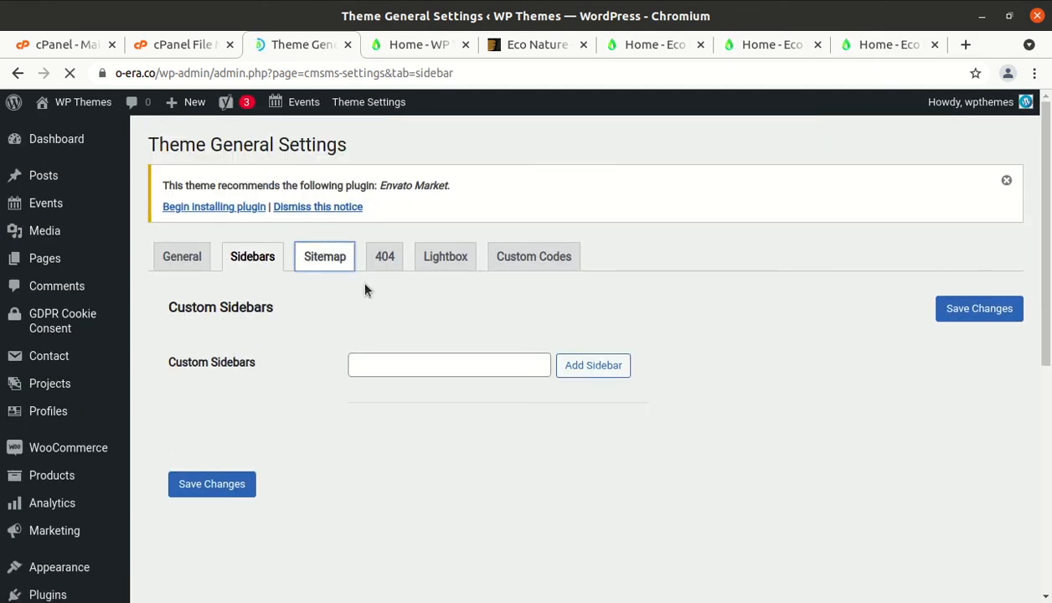
pyautogui.scroll(-2, 430, 263)
pyautogui.scroll(2, 435, 251)
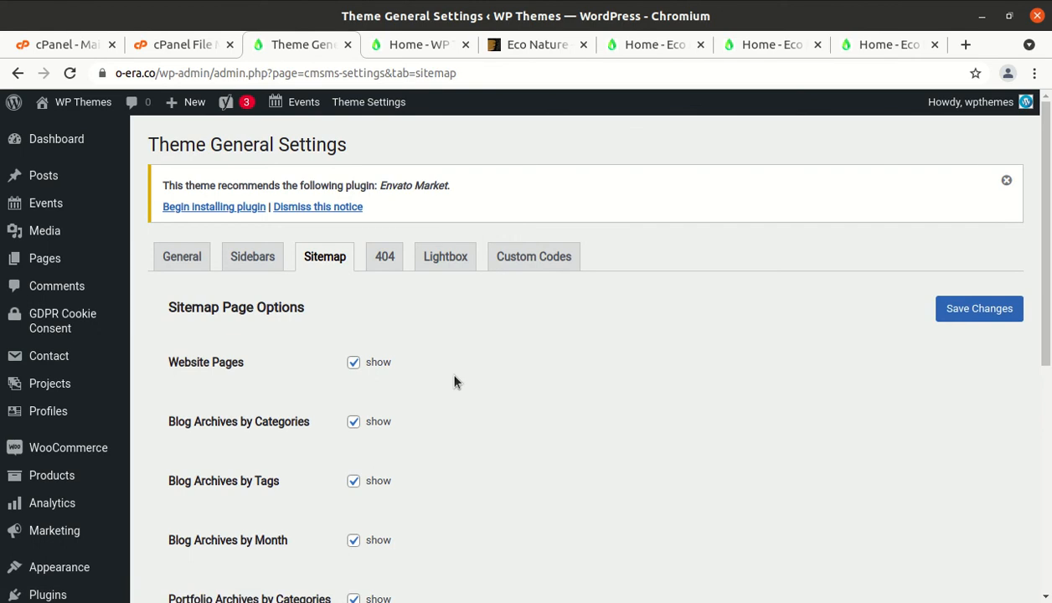
pyautogui.scroll(-2, 70, 375)
# Open the theme Customizer and examine its Site Identity and Menus settings
pyautogui.moveTo(69, 381)
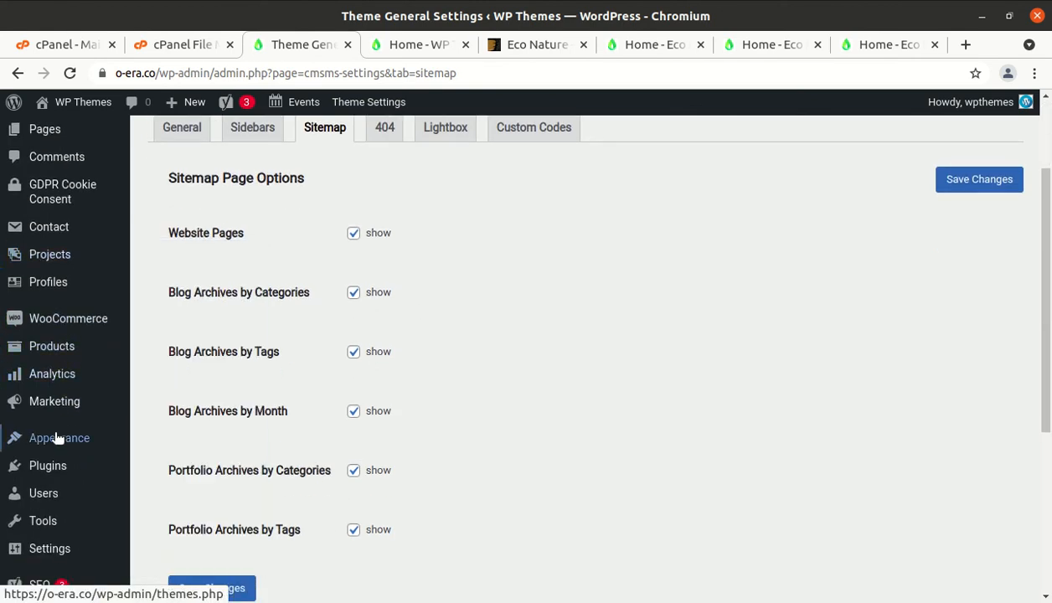
pyautogui.moveTo(103, 442)
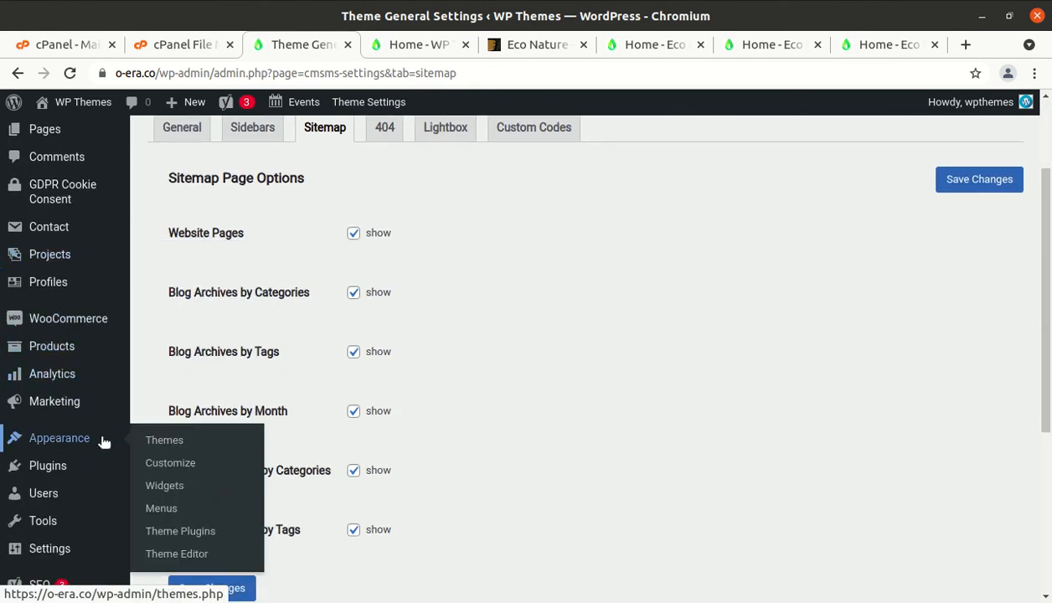
pyautogui.click(173, 470)
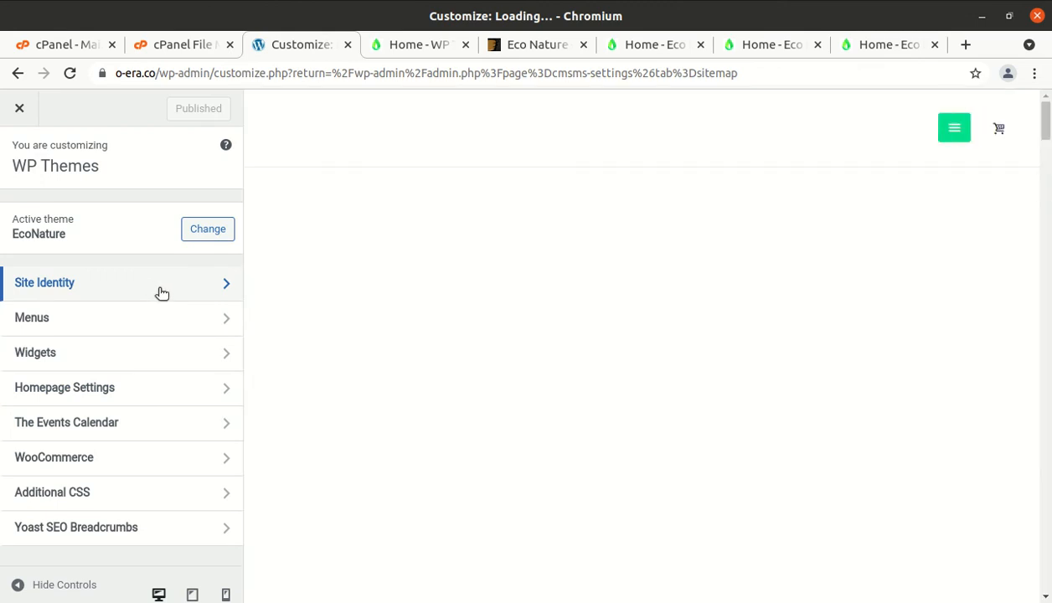
pyautogui.click(161, 291)
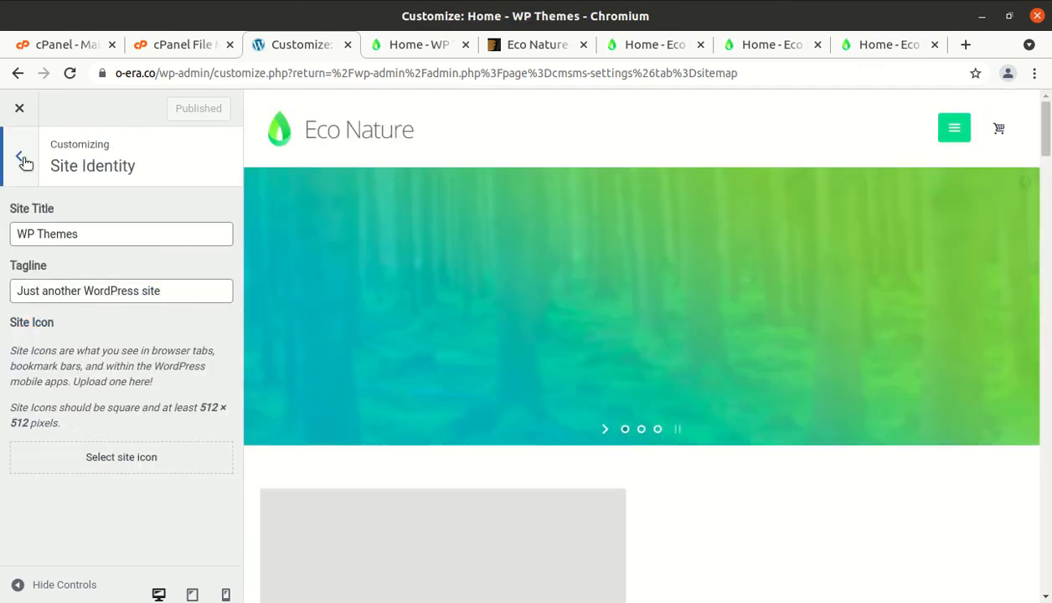
pyautogui.click(18, 155)
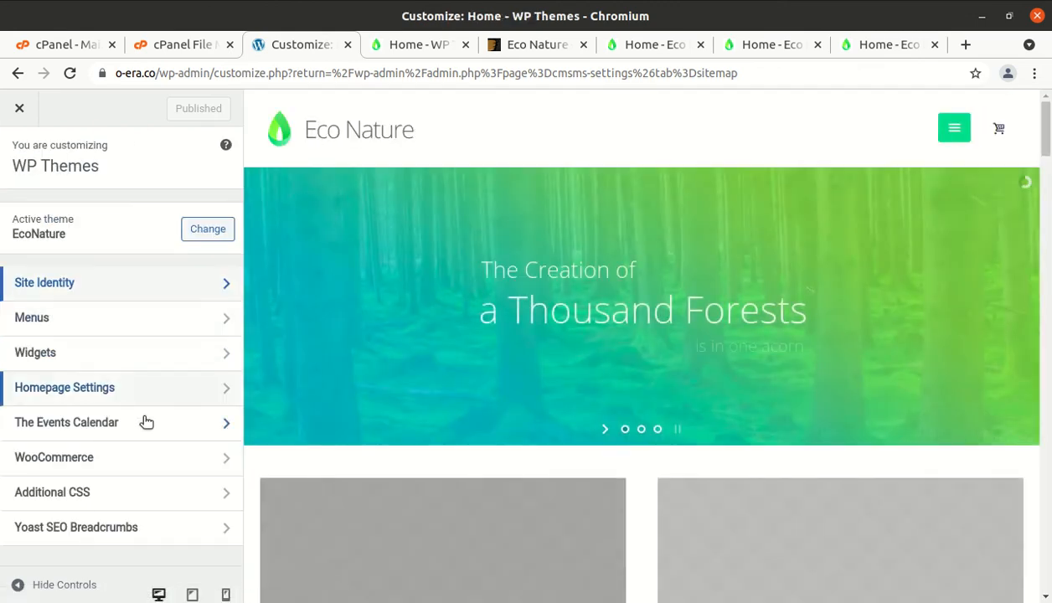
pyautogui.click(134, 327)
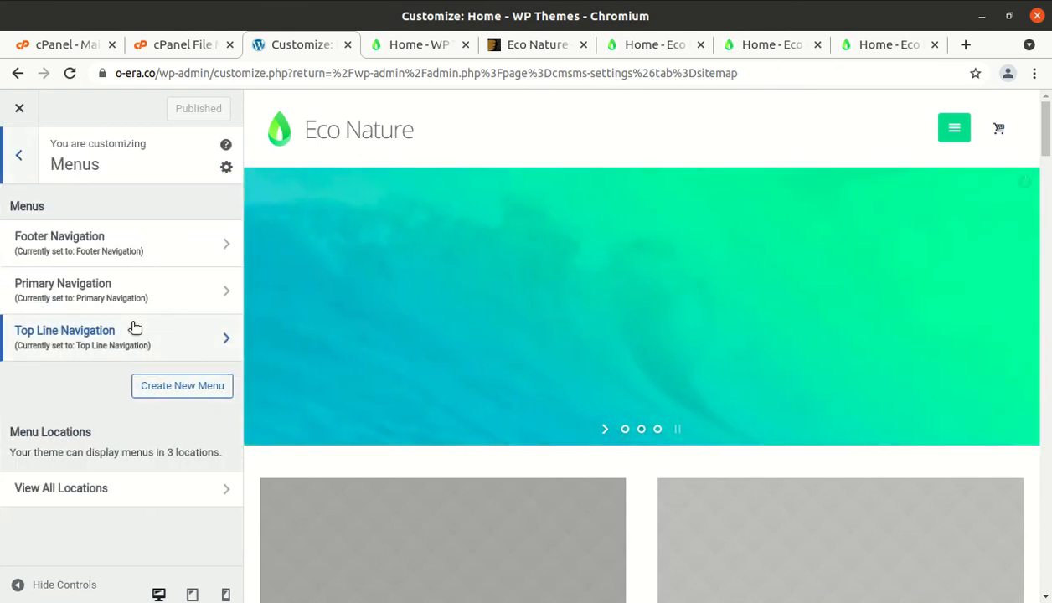
pyautogui.click(30, 167)
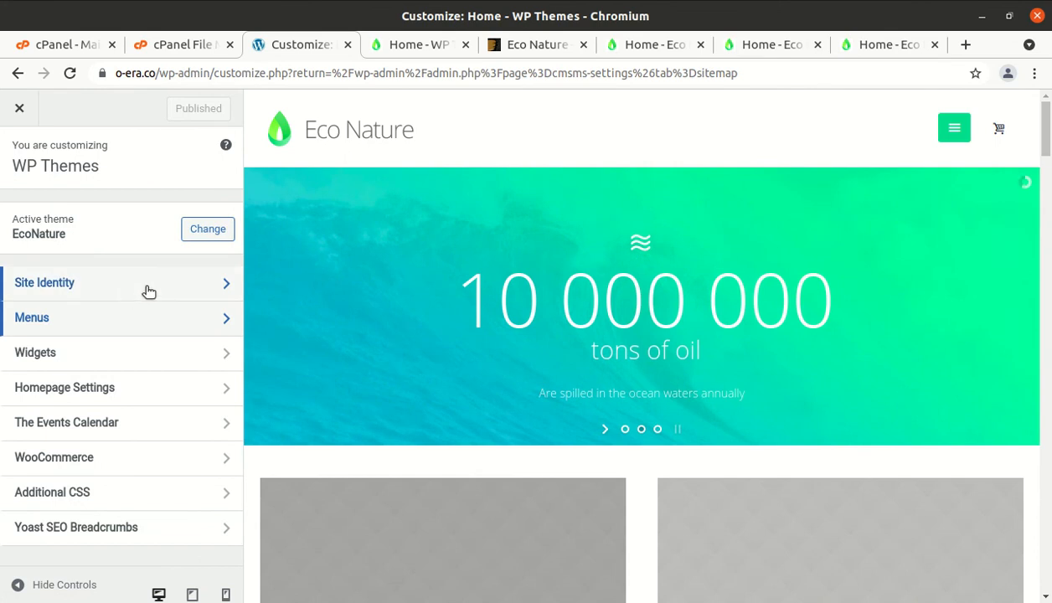
pyautogui.click(145, 289)
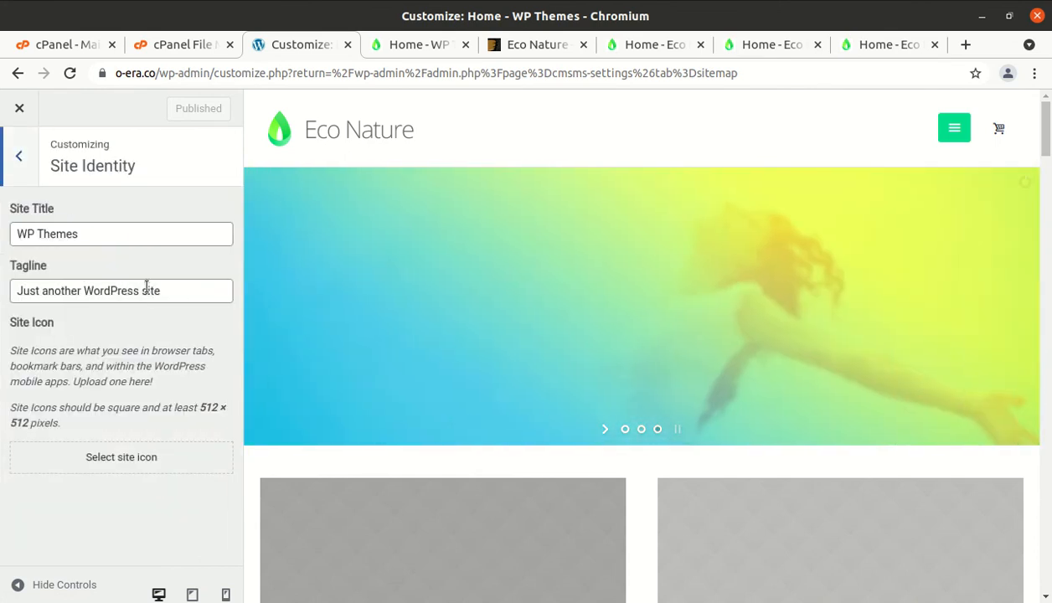
pyautogui.click(17, 166)
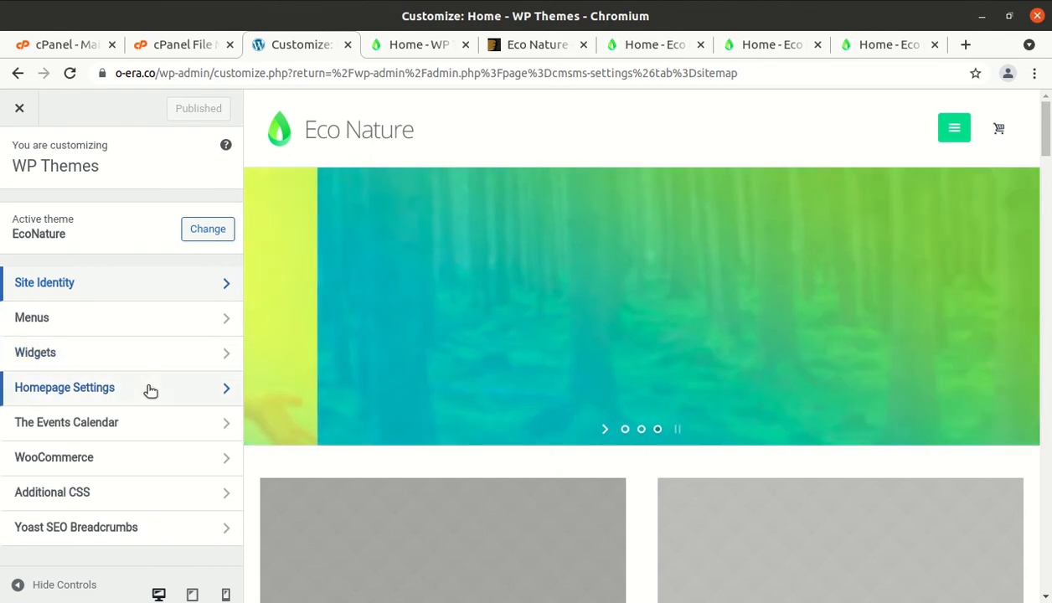
# Examine the Customizer's Homepage Settings and Widgets sections, and close the Customizer
pyautogui.click(150, 391)
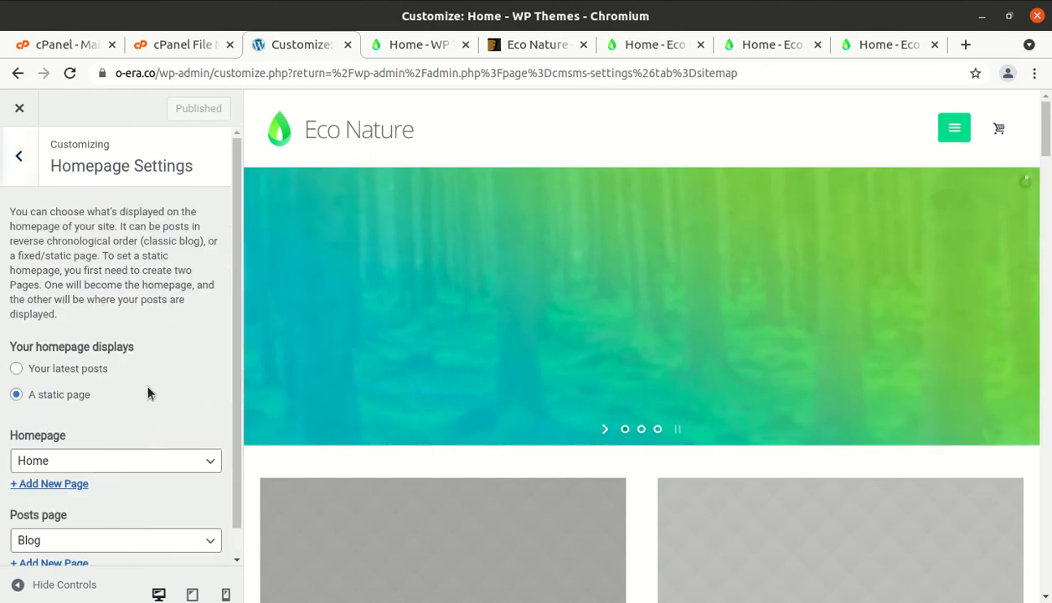
pyautogui.scroll(-1, 145, 392)
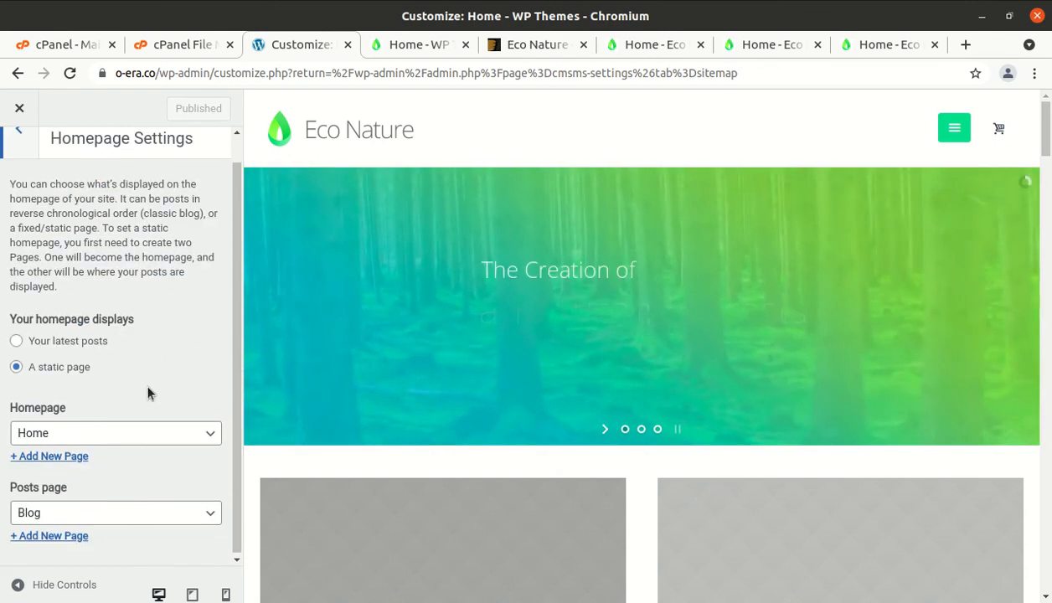
pyautogui.scroll(1, 37, 167)
pyautogui.click(15, 164)
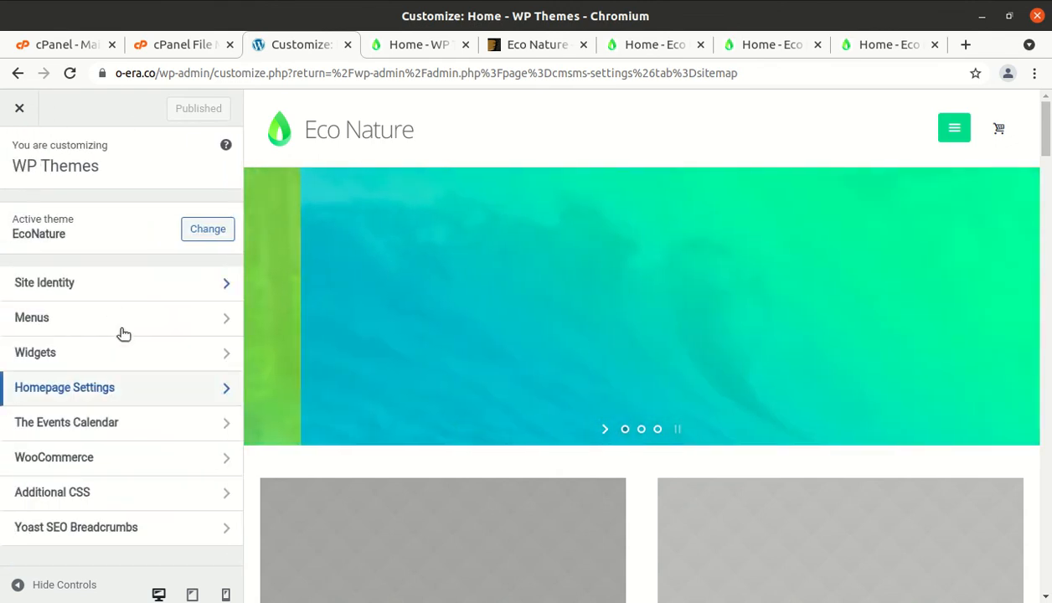
pyautogui.click(137, 358)
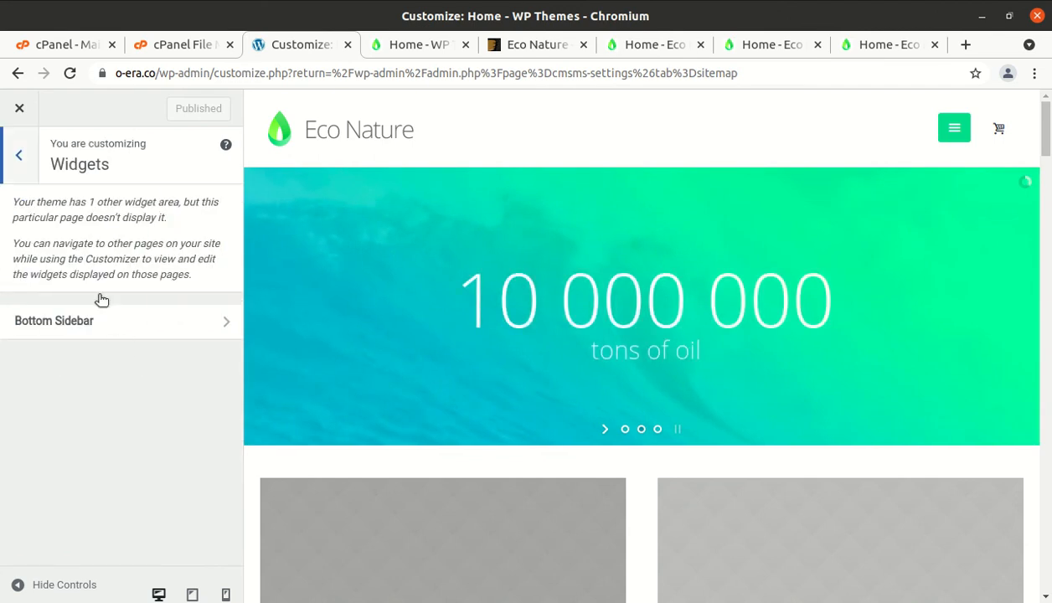
pyautogui.click(18, 155)
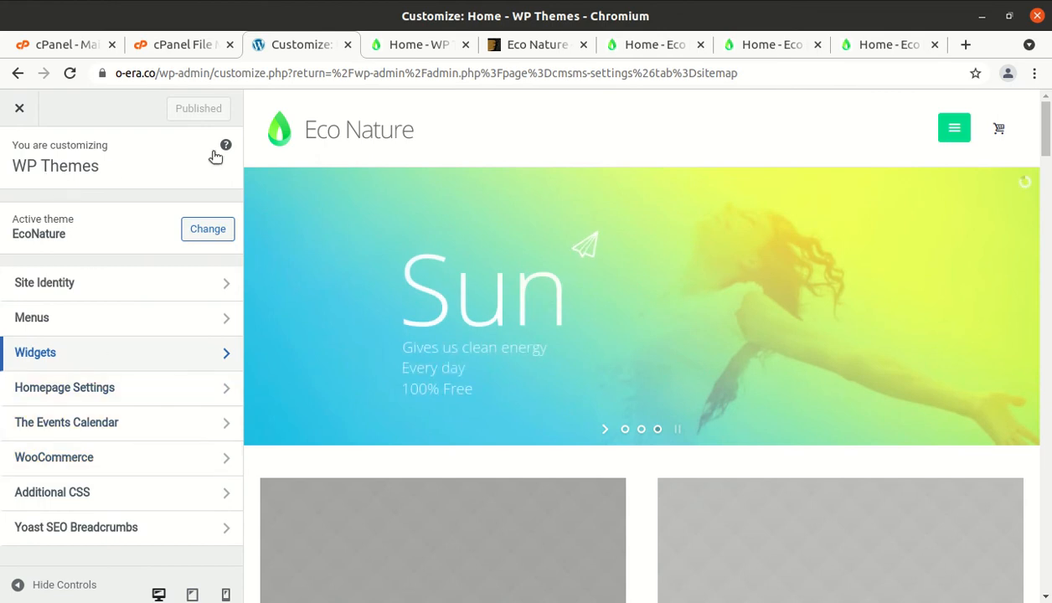
pyautogui.click(28, 110)
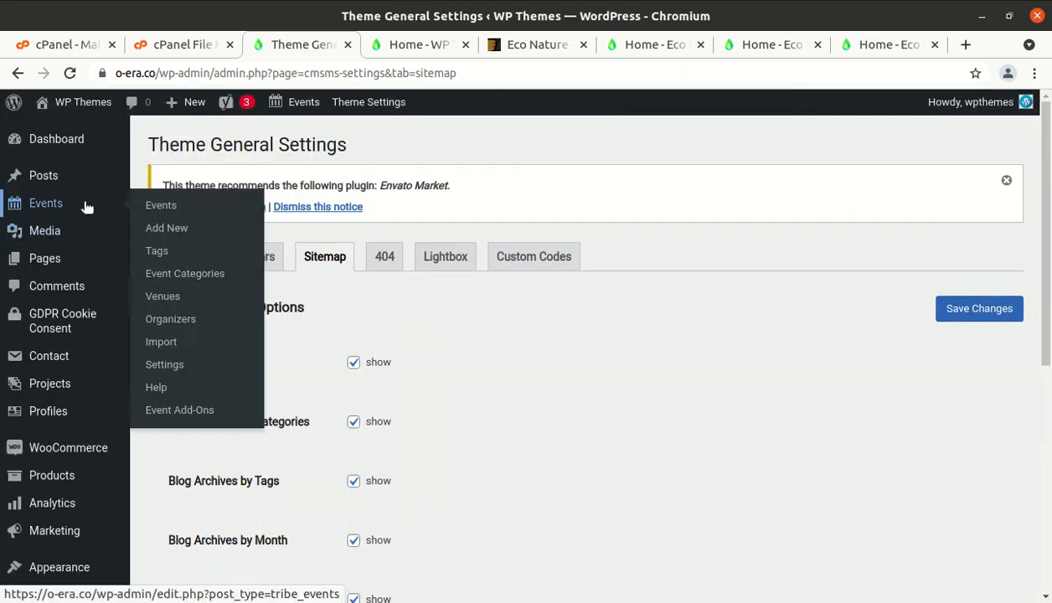
# Look over the admin sections from Events to Import Demo Content and reopen the theme's General settings
pyautogui.moveTo(58, 139)
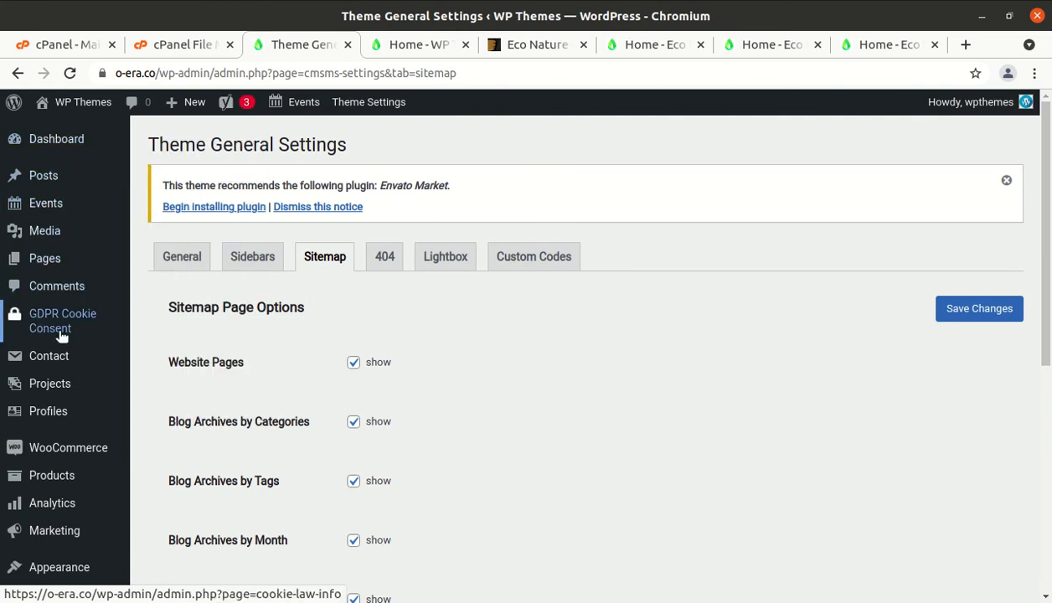
pyautogui.moveTo(61, 331)
pyautogui.scroll(-1, 62, 331)
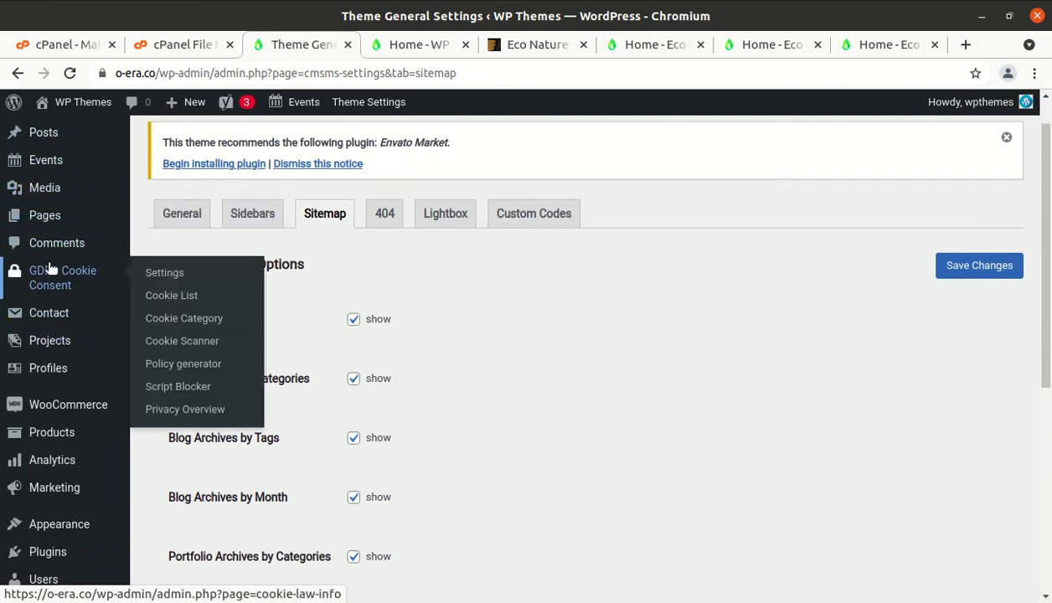
pyautogui.scroll(-2, 52, 404)
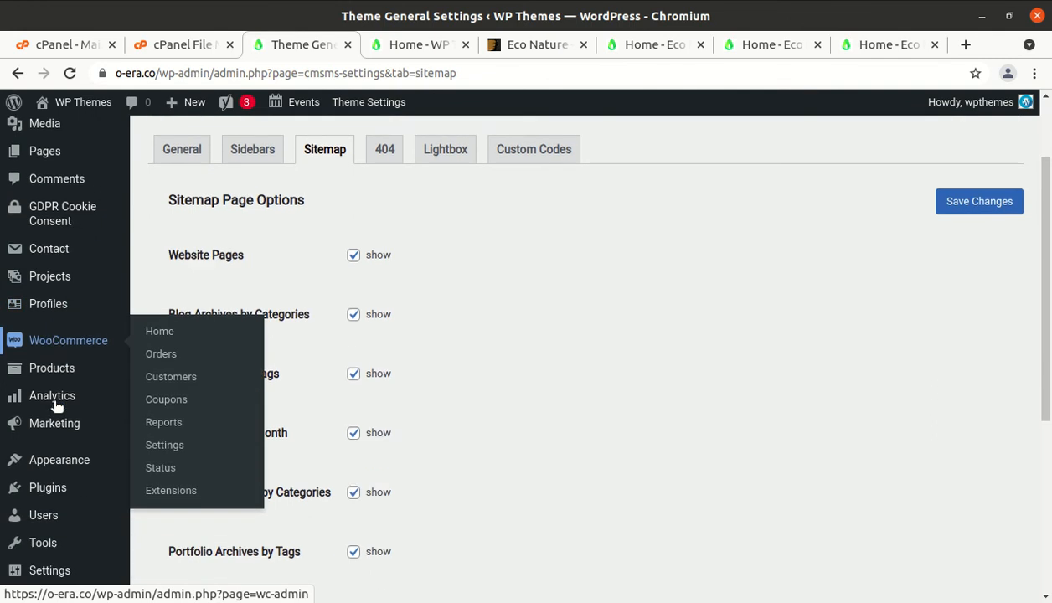
pyautogui.moveTo(62, 442)
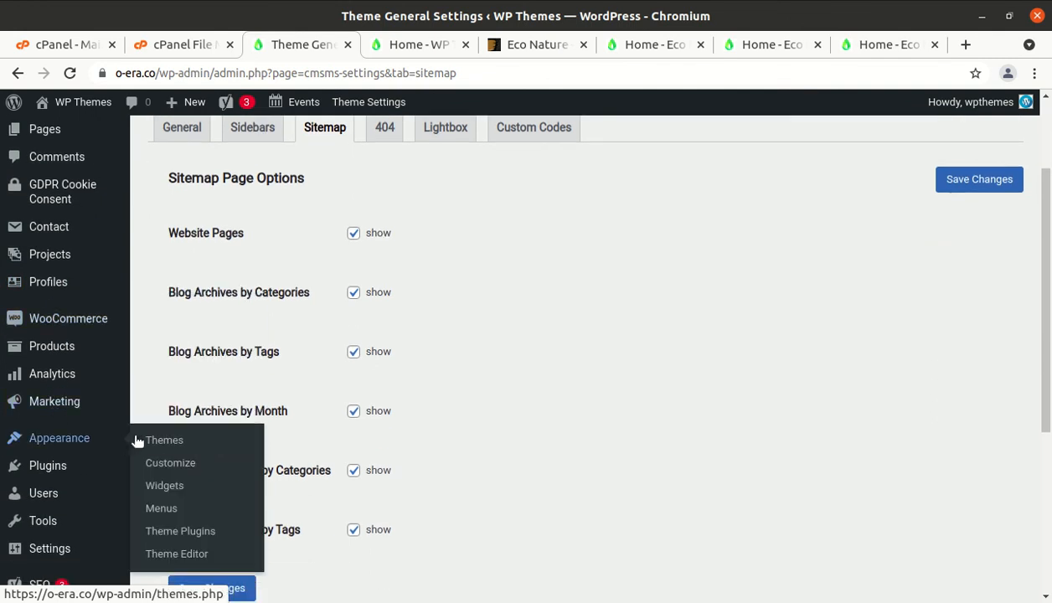
pyautogui.moveTo(87, 474)
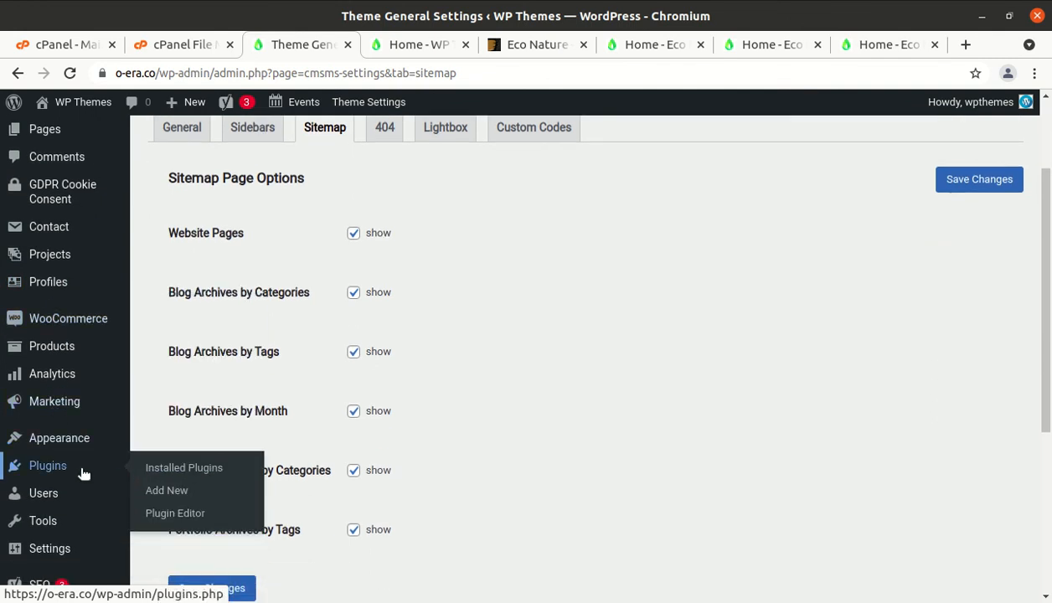
pyautogui.scroll(-2, 133, 494)
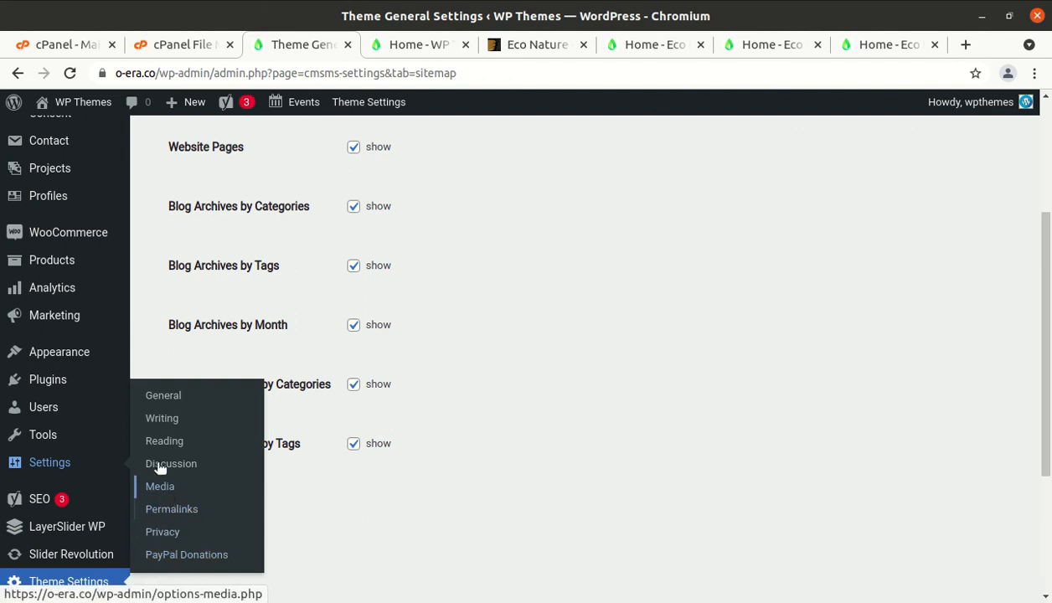
pyautogui.scroll(-1, 63, 484)
pyautogui.scroll(-2, 61, 470)
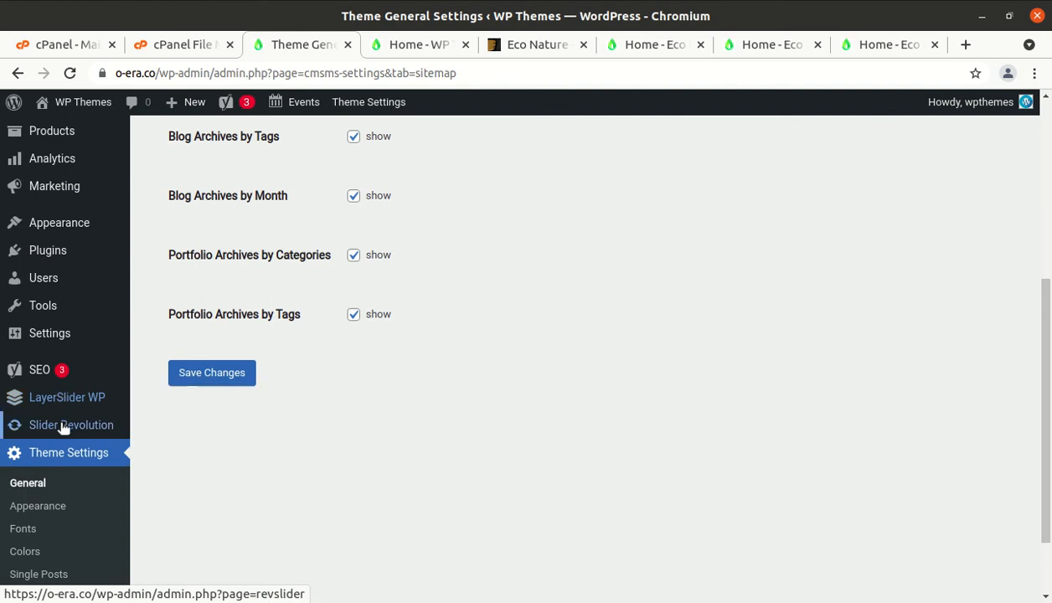
pyautogui.scroll(-1, 60, 492)
pyautogui.scroll(-1, 59, 492)
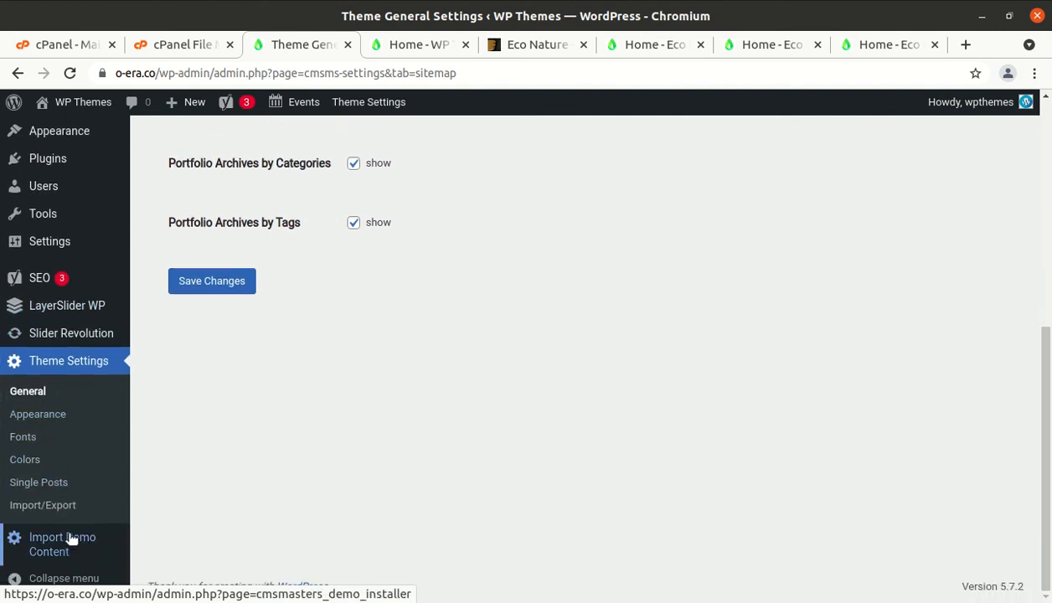
pyautogui.click(30, 395)
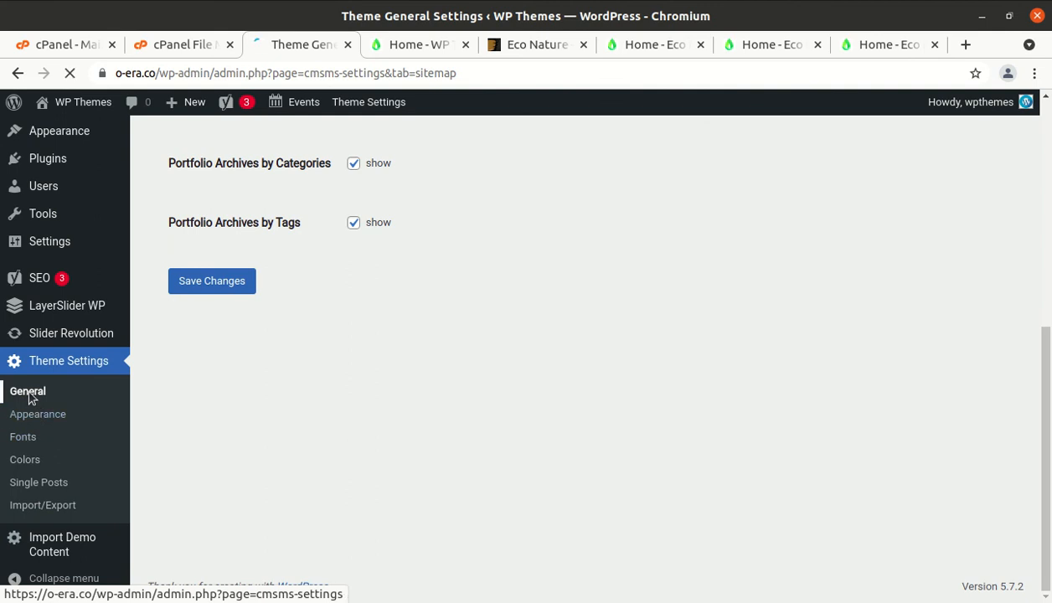
pyautogui.scroll(1, 377, 422)
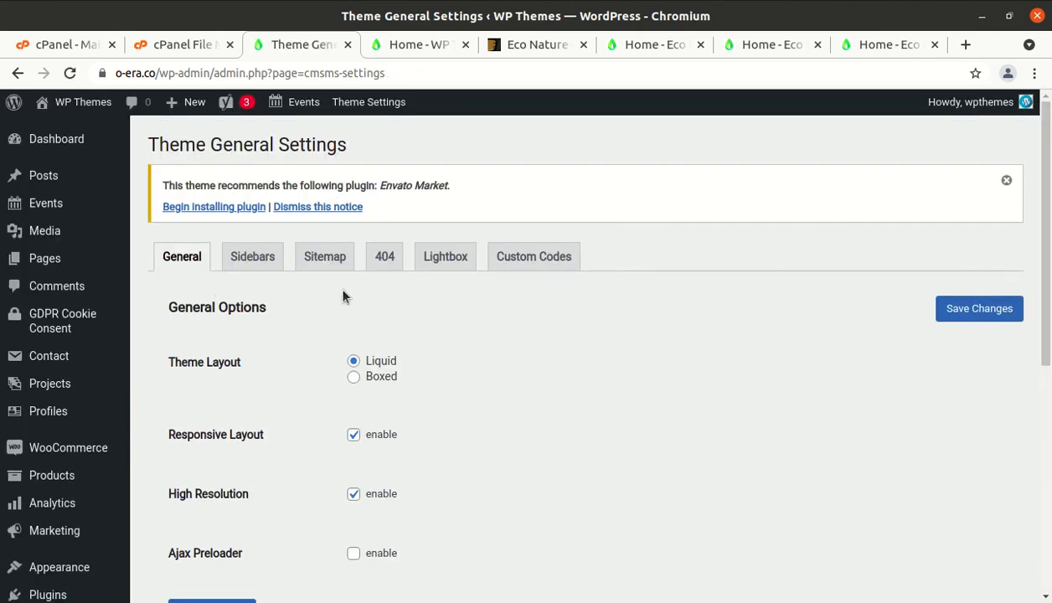
# Look over the theme's General options, and open the Appearance settings to examine the logo and favicon options
pyautogui.scroll(-5, 350, 298)
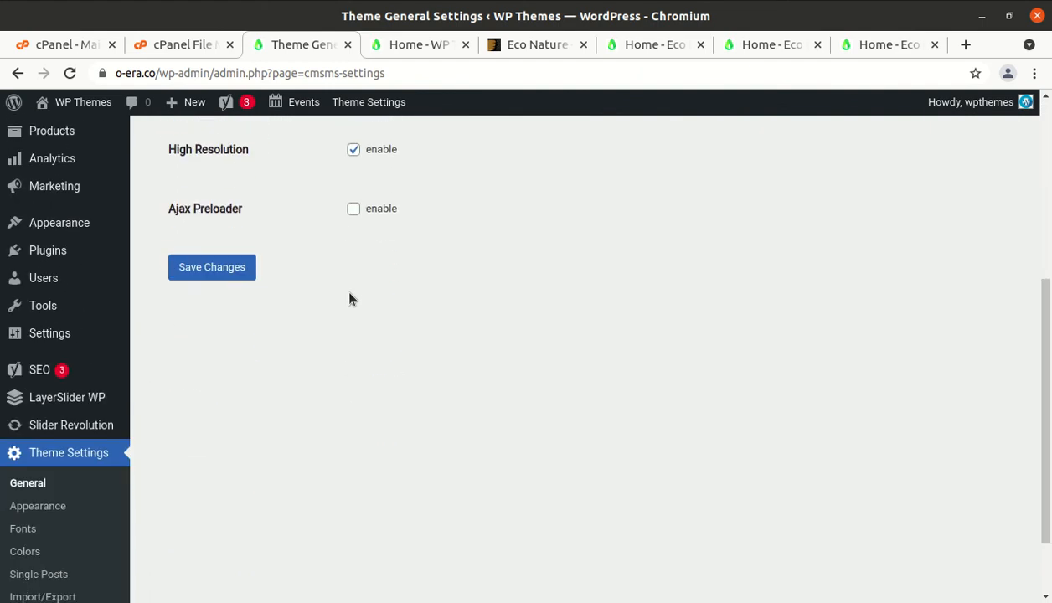
pyautogui.click(38, 506)
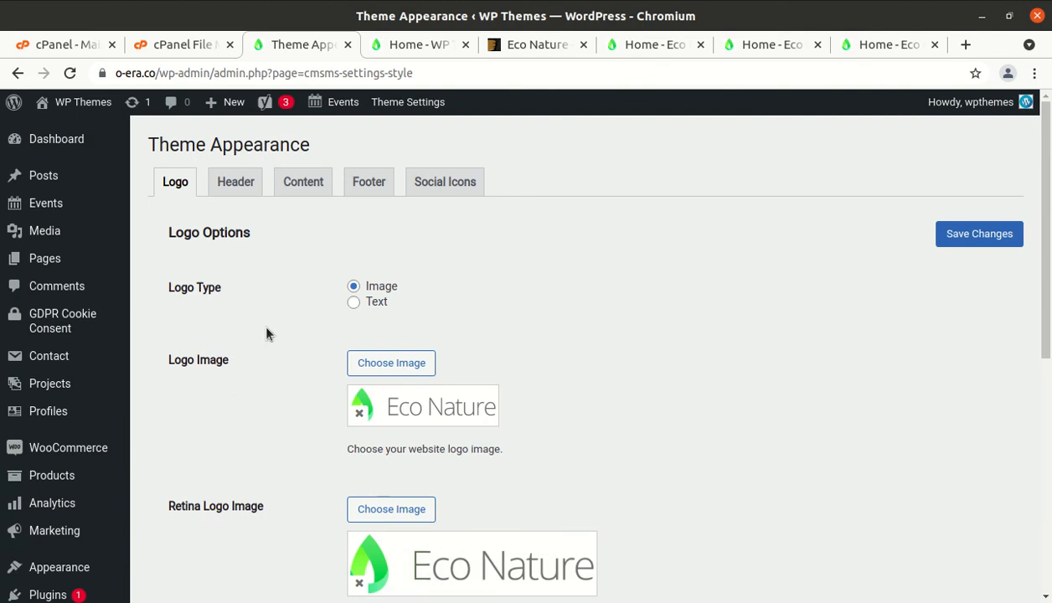
pyautogui.scroll(-5, 317, 357)
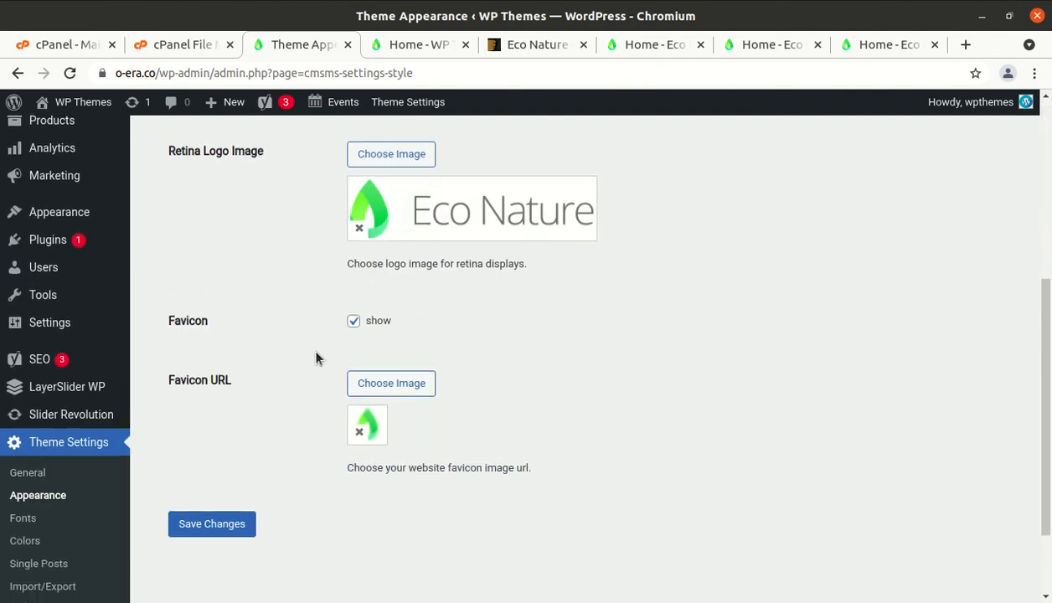
pyautogui.scroll(-1, 317, 358)
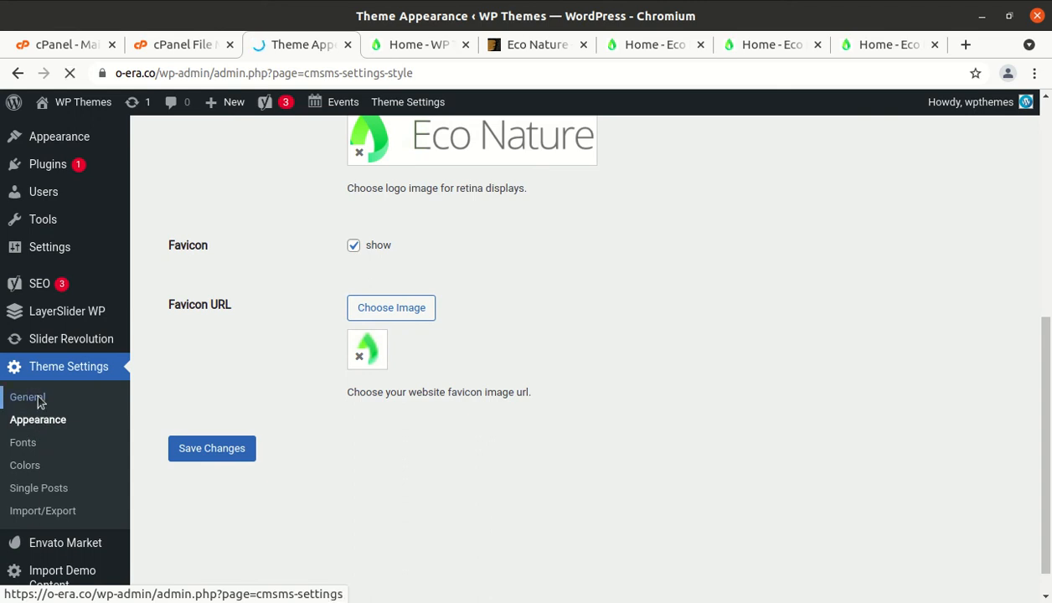
# Return to the theme's General settings and examine the Theme Layout, Responsive Layout, High Resolution and Ajax Preloader options
pyautogui.scroll(-1, 411, 405)
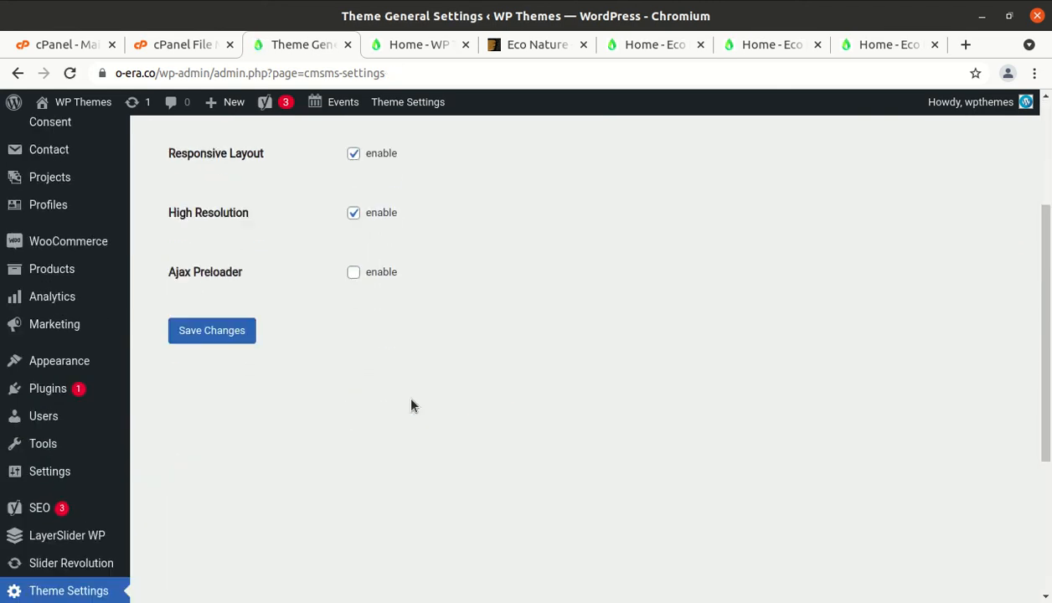
pyautogui.scroll(-3, 411, 405)
pyautogui.scroll(4, 410, 406)
pyautogui.scroll(1, 410, 405)
pyautogui.scroll(-5, 410, 405)
pyautogui.scroll(3, 347, 413)
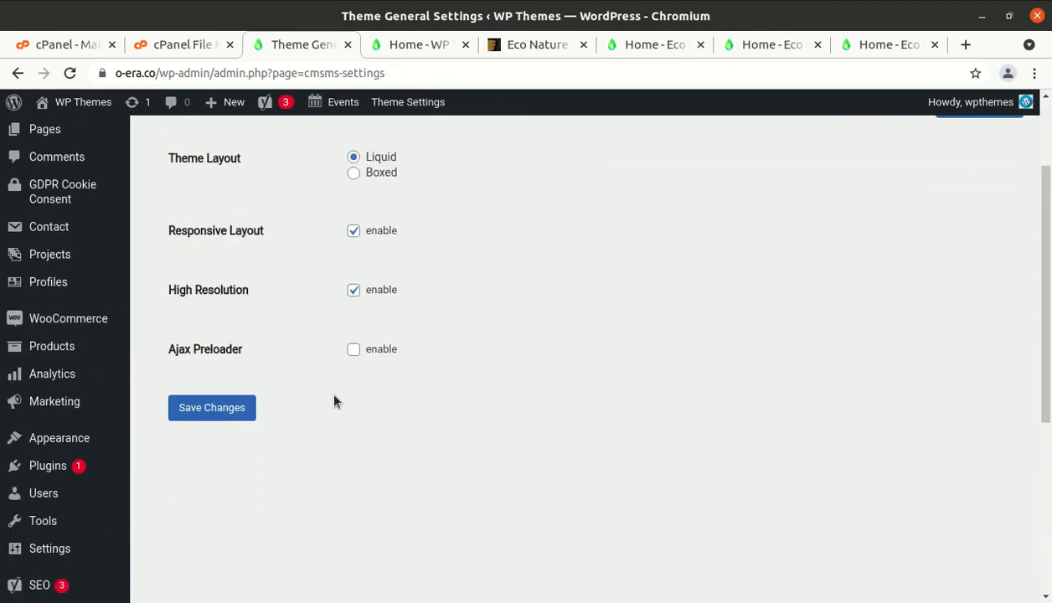
pyautogui.scroll(-3, 234, 319)
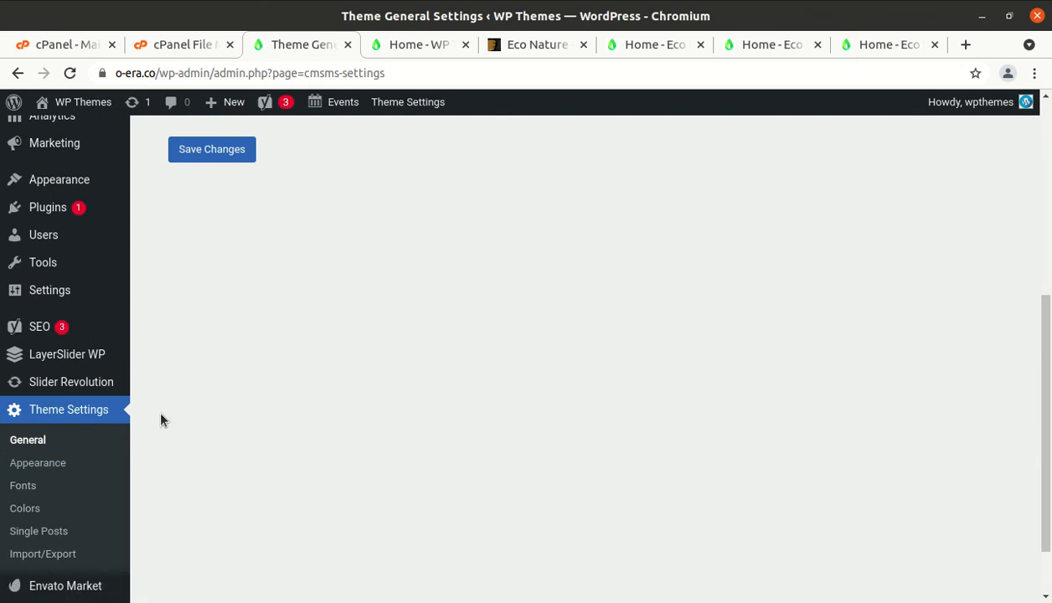
pyautogui.scroll(5, 277, 422)
pyautogui.scroll(-4, 363, 363)
# Reopen the theme's Appearance settings and review the Logo Options down to the Favicon URL
pyautogui.click(61, 508)
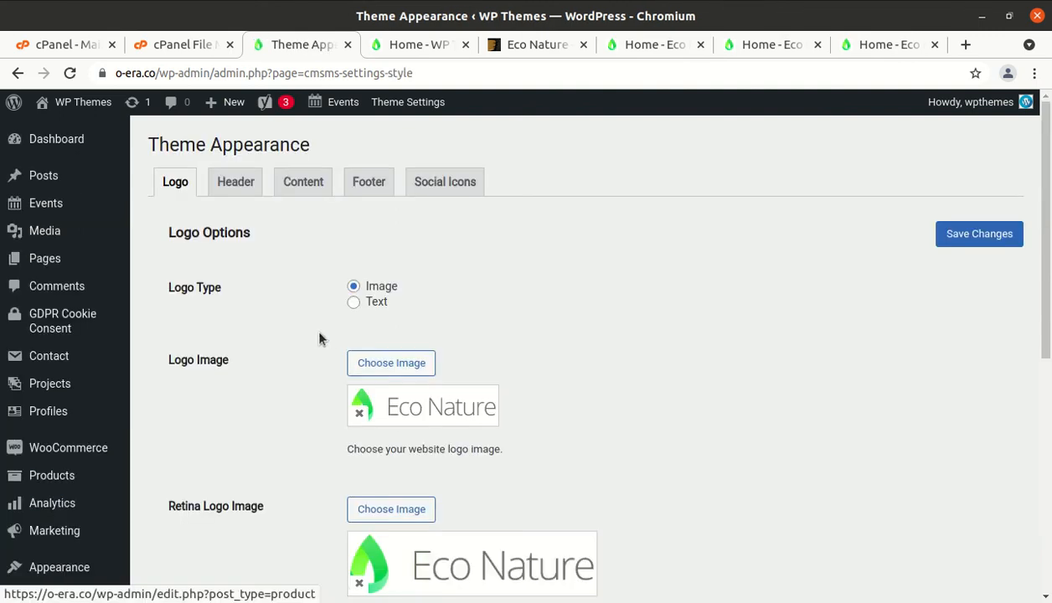
pyautogui.scroll(-10, 527, 343)
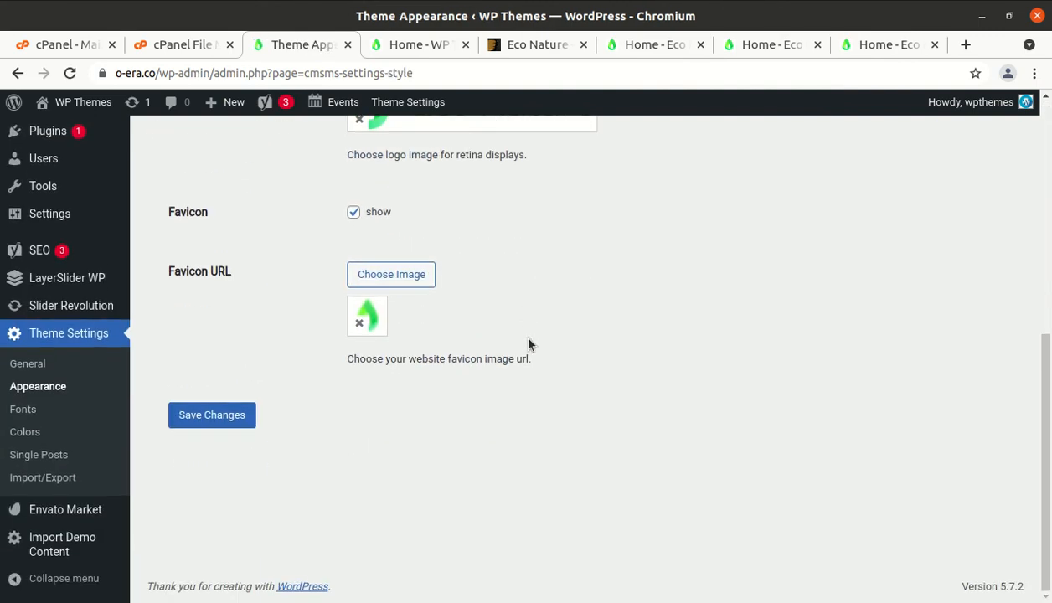
pyautogui.scroll(6, 528, 342)
pyautogui.scroll(3, 530, 345)
# Examine the Header Options of the theme's Appearance settings, from Fixed Header and Header Styles to Header Search
pyautogui.click(225, 186)
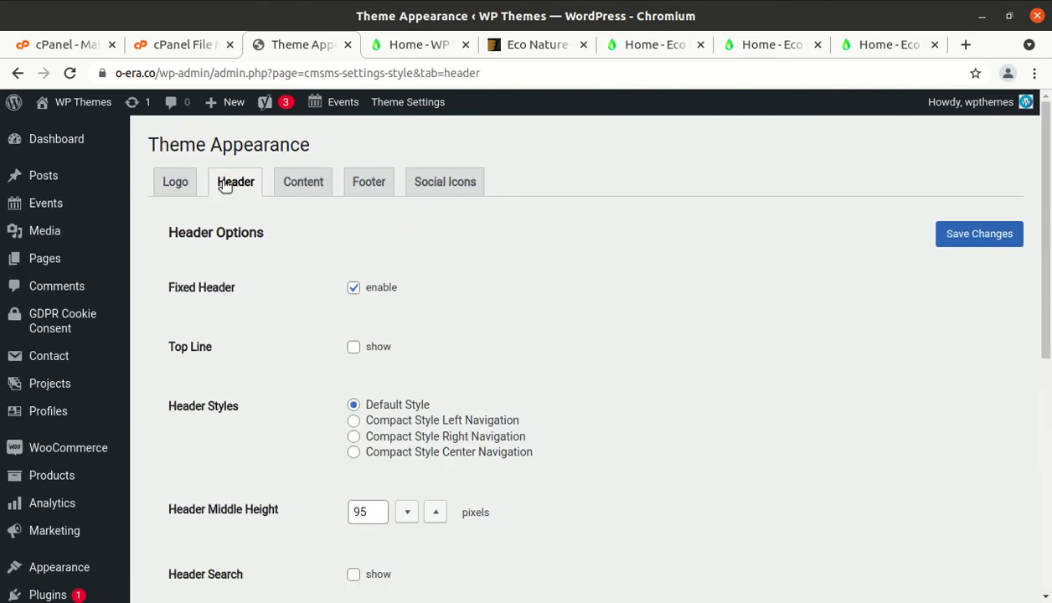
pyautogui.scroll(-3, 293, 416)
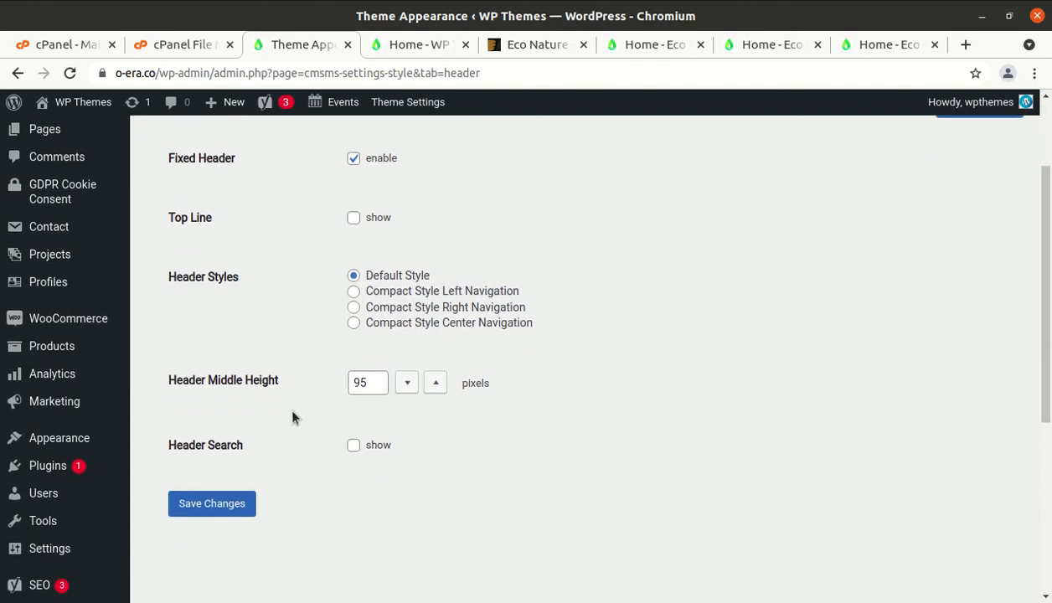
pyautogui.scroll(3, 349, 357)
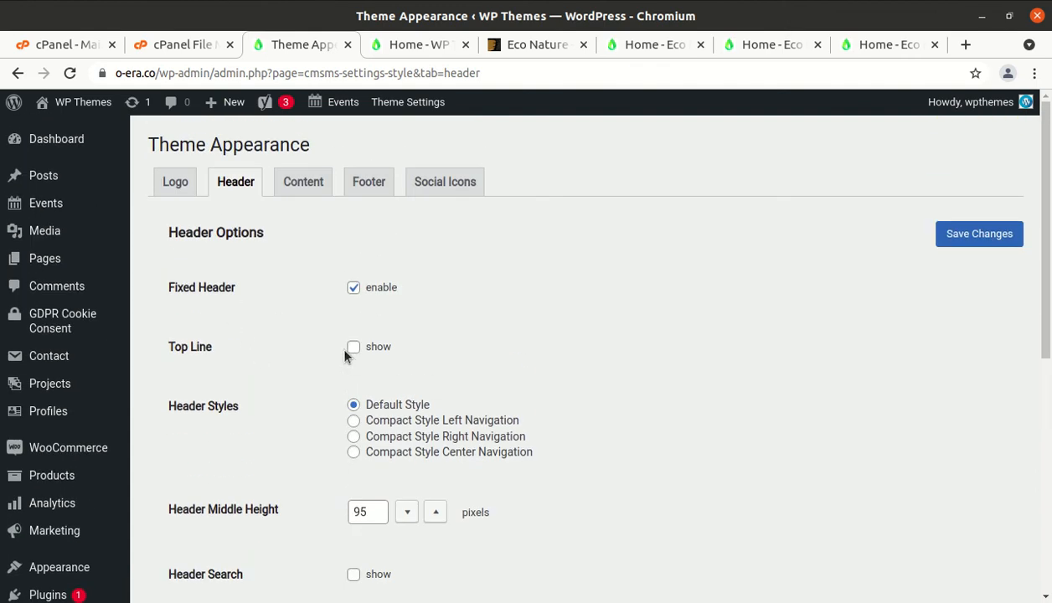
pyautogui.scroll(-2, 220, 444)
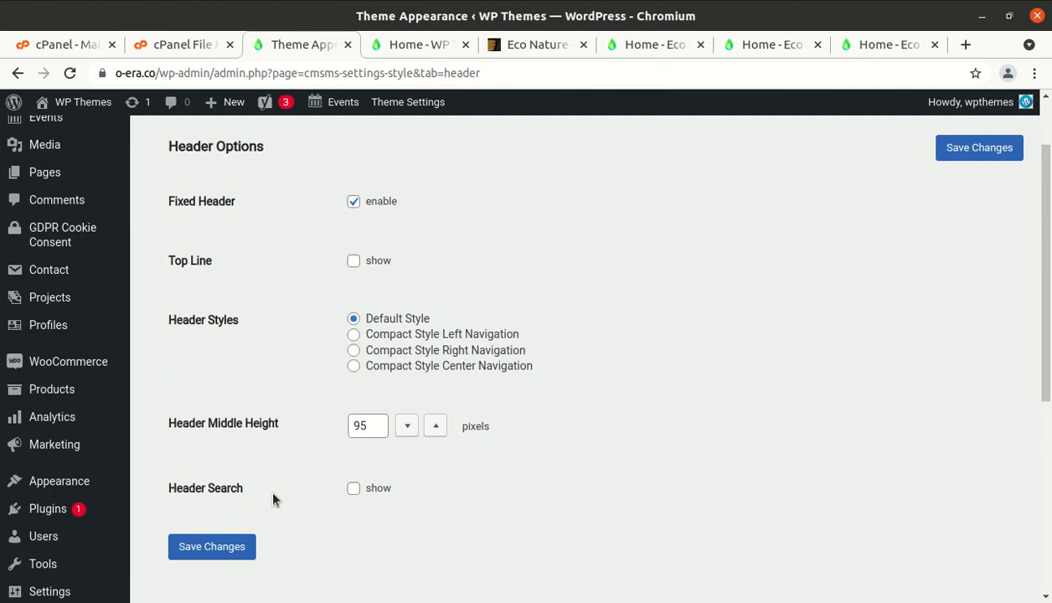
pyautogui.scroll(-2, 275, 498)
pyautogui.scroll(4, 306, 382)
# Examine the Content Options and the Social Icons settings of the theme's appearance
pyautogui.click(305, 194)
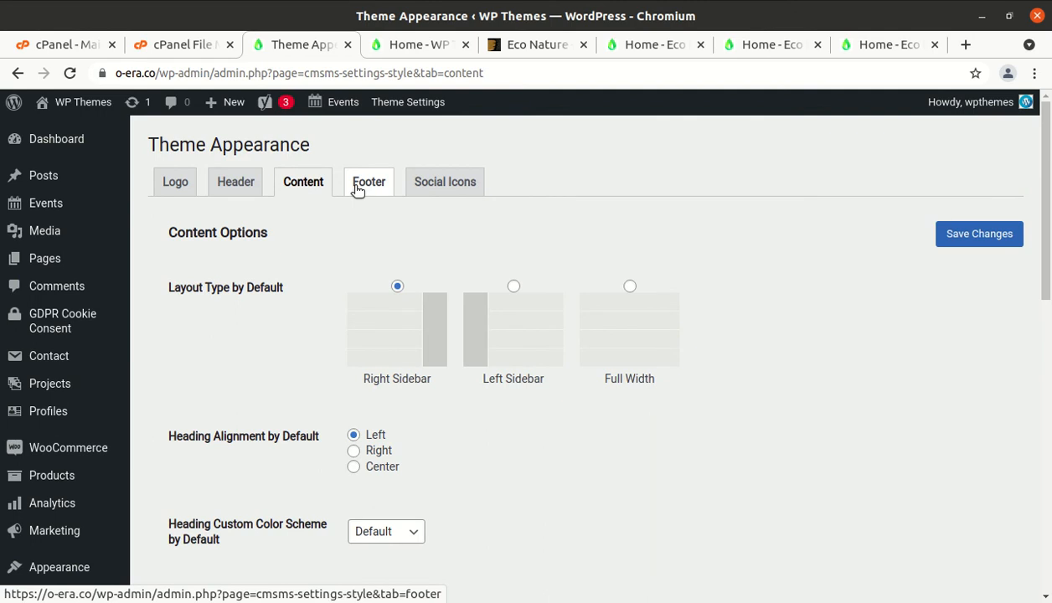
pyautogui.click(442, 183)
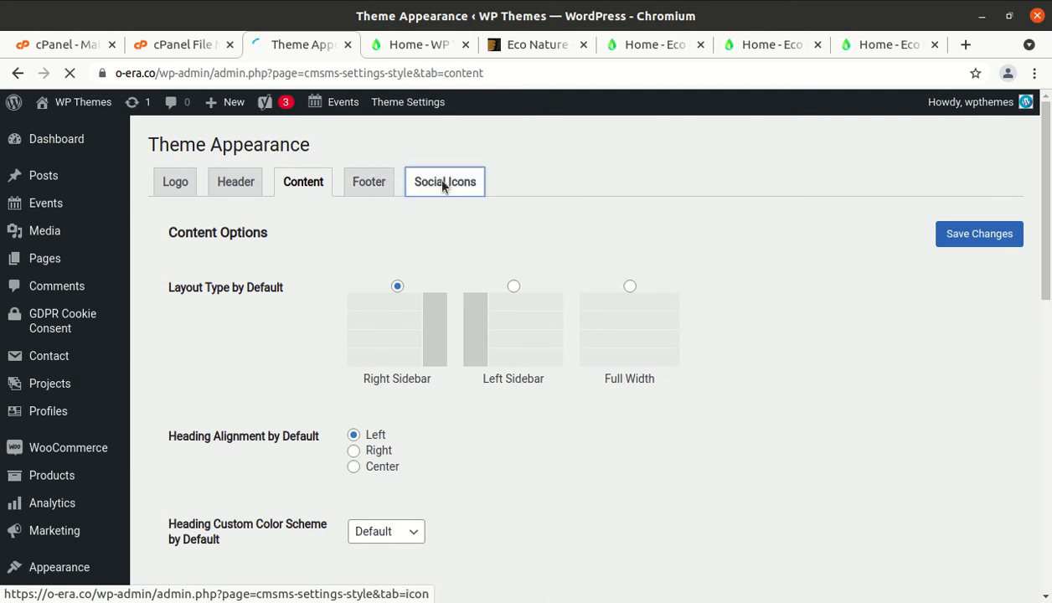
pyautogui.scroll(-1, 315, 357)
pyautogui.scroll(-5, 302, 358)
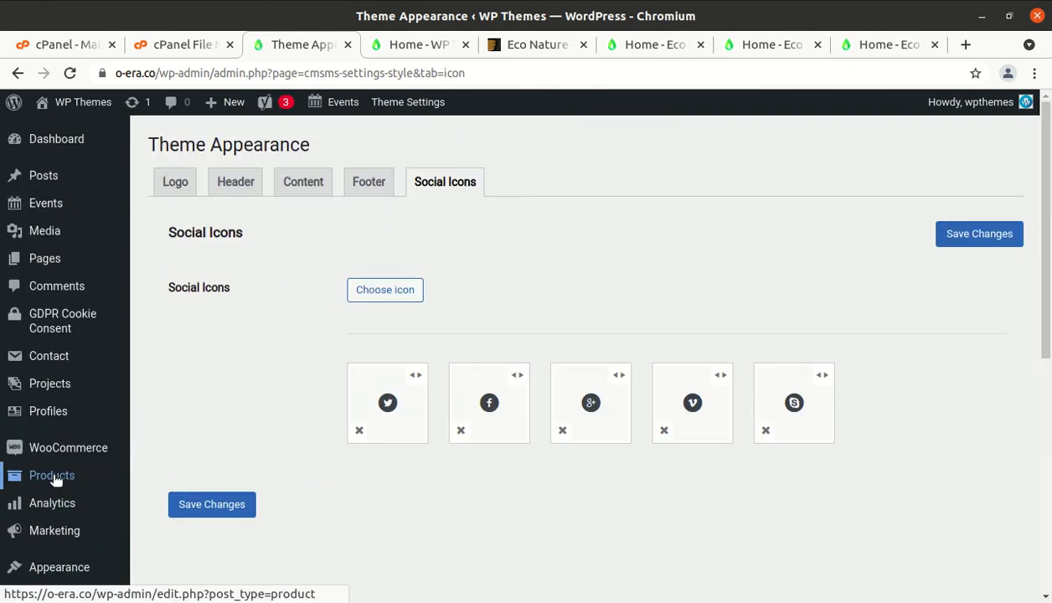
# Open the theme's Fonts settings and examine the Content Font Options, including the system fonts available for the Main Content Font
pyautogui.scroll(-2, 285, 460)
pyautogui.scroll(-4, 288, 460)
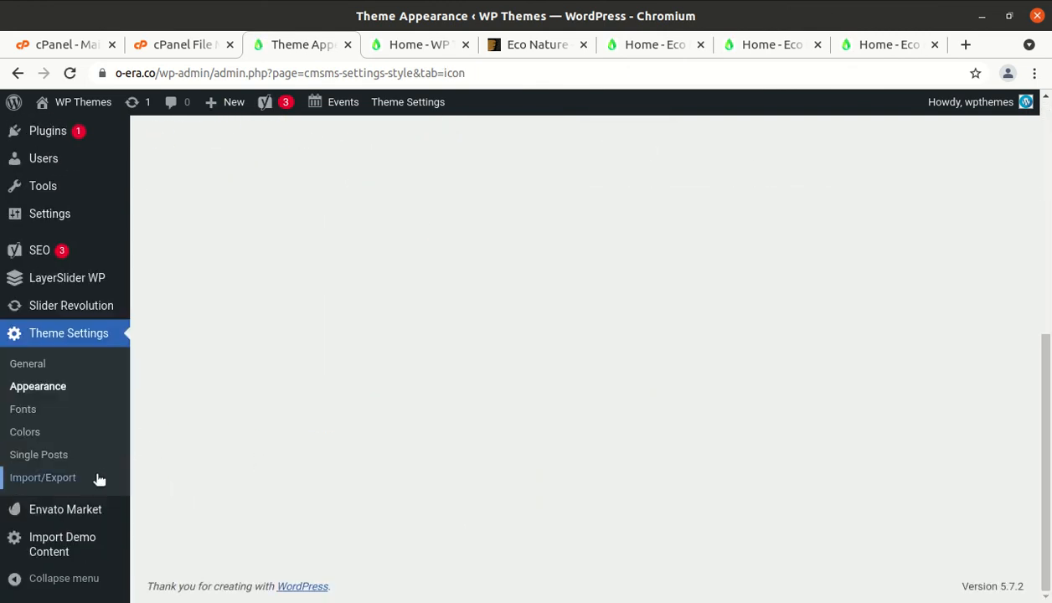
pyautogui.click(29, 417)
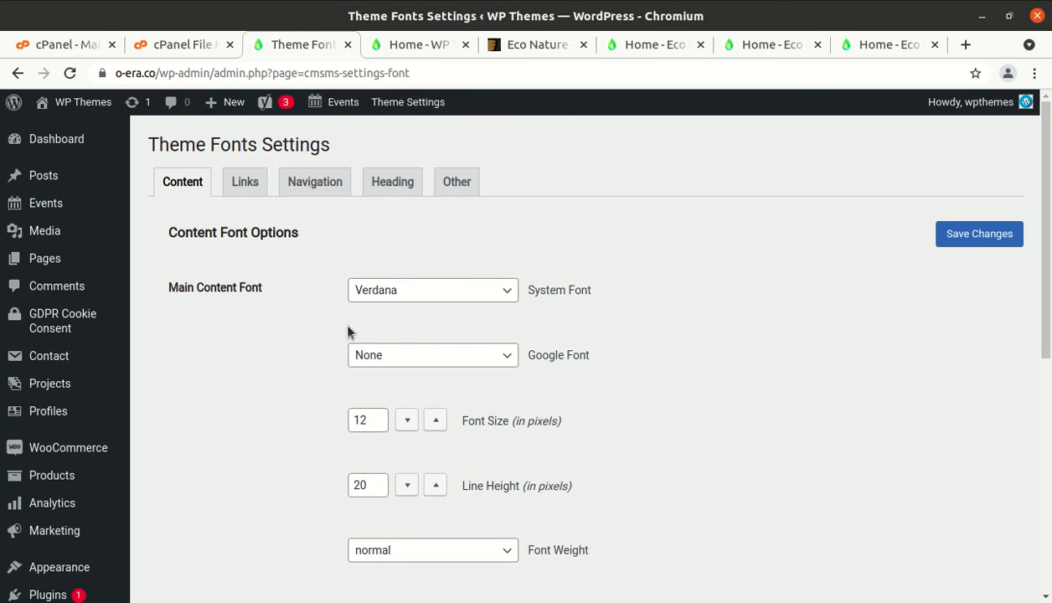
pyautogui.scroll(-3, 355, 335)
pyautogui.scroll(3, 327, 307)
pyautogui.click(495, 298)
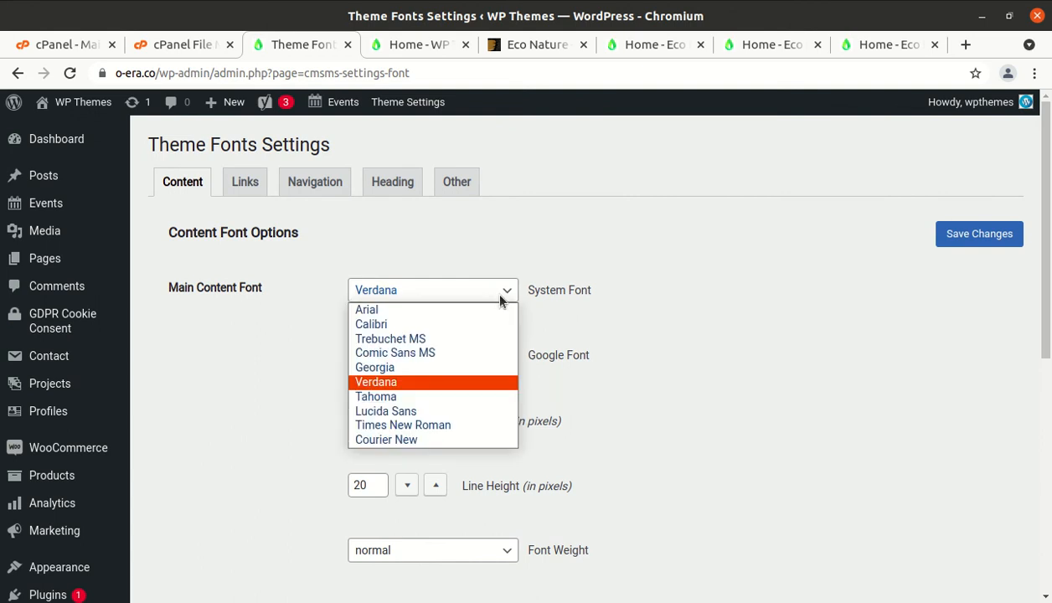
pyautogui.click(749, 301)
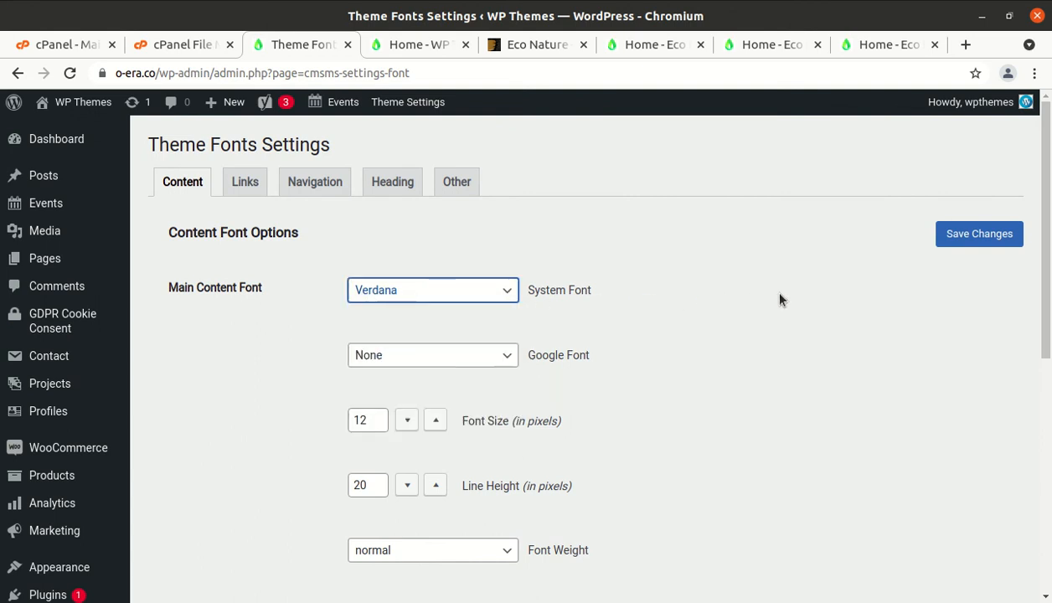
# View the Links font settings and examine the Navigation Font Options
pyautogui.click(258, 191)
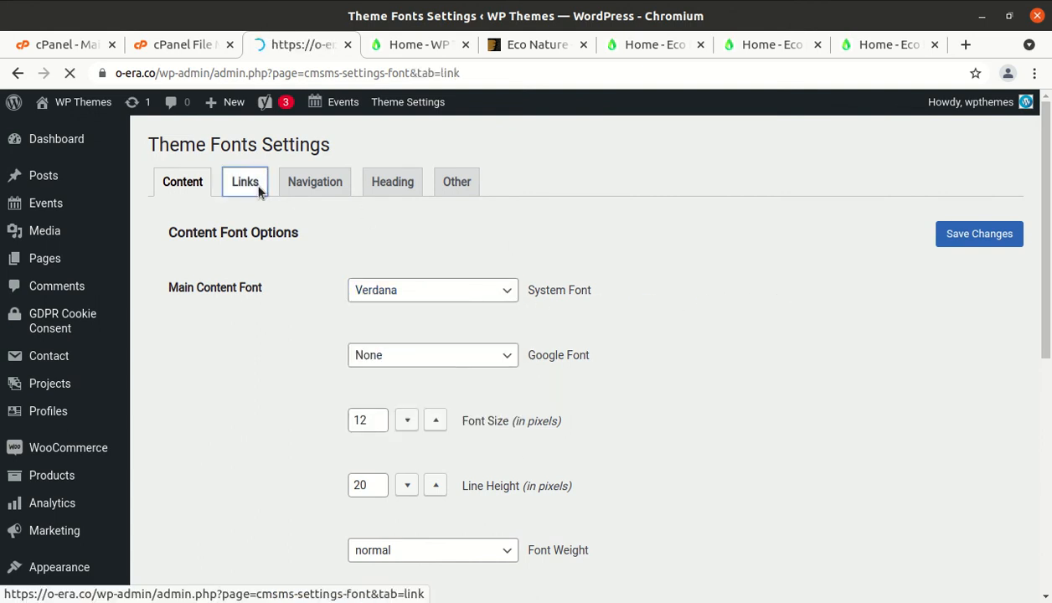
pyautogui.click(308, 189)
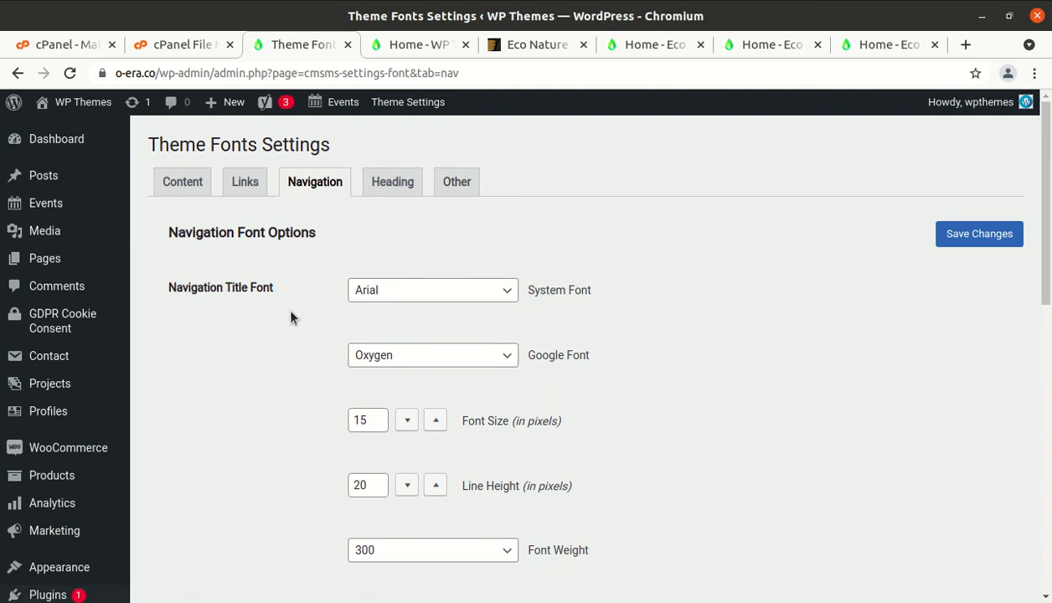
pyautogui.scroll(-2, 289, 317)
# Open the theme's Color Schemes and look over the Default Color Scheme Options
pyautogui.scroll(-5, 289, 317)
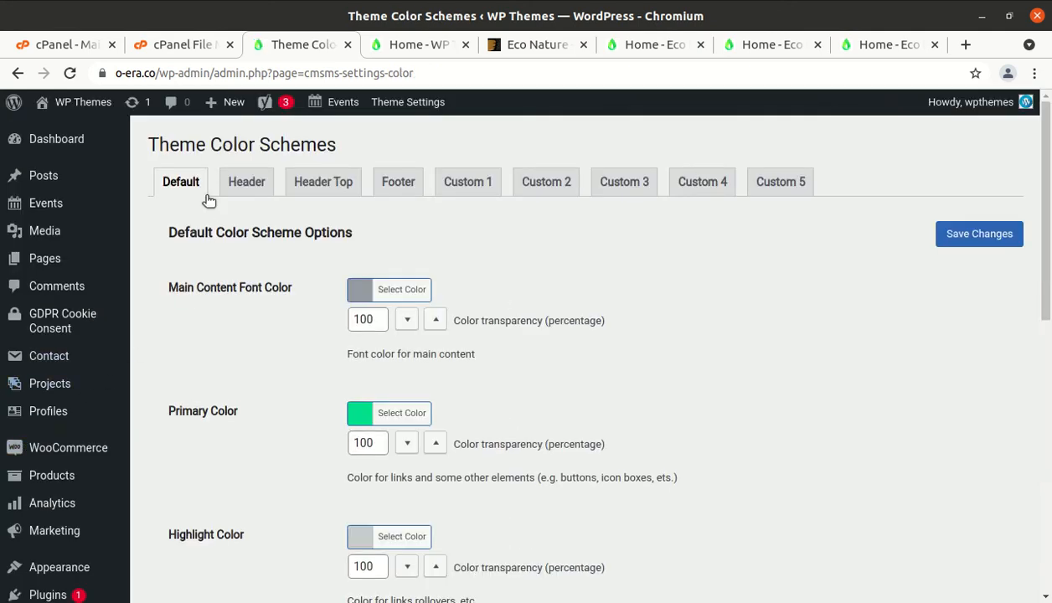
pyautogui.scroll(-3, 559, 462)
pyautogui.scroll(3, 554, 472)
# Examine all the options of the Custom 1 color scheme, from Main Content Font Color to Borders Color
pyautogui.click(465, 185)
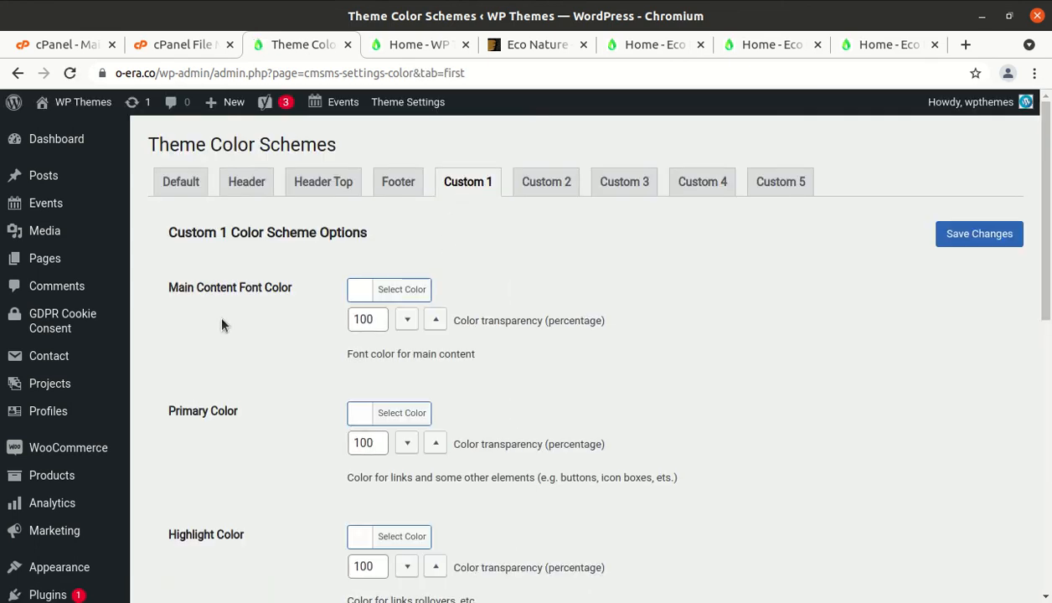
pyautogui.scroll(-4, 343, 311)
pyautogui.scroll(-3, 343, 313)
pyautogui.scroll(-6, 347, 312)
pyautogui.scroll(12, 541, 377)
pyautogui.scroll(-6, 690, 234)
pyautogui.scroll(-4, 133, 389)
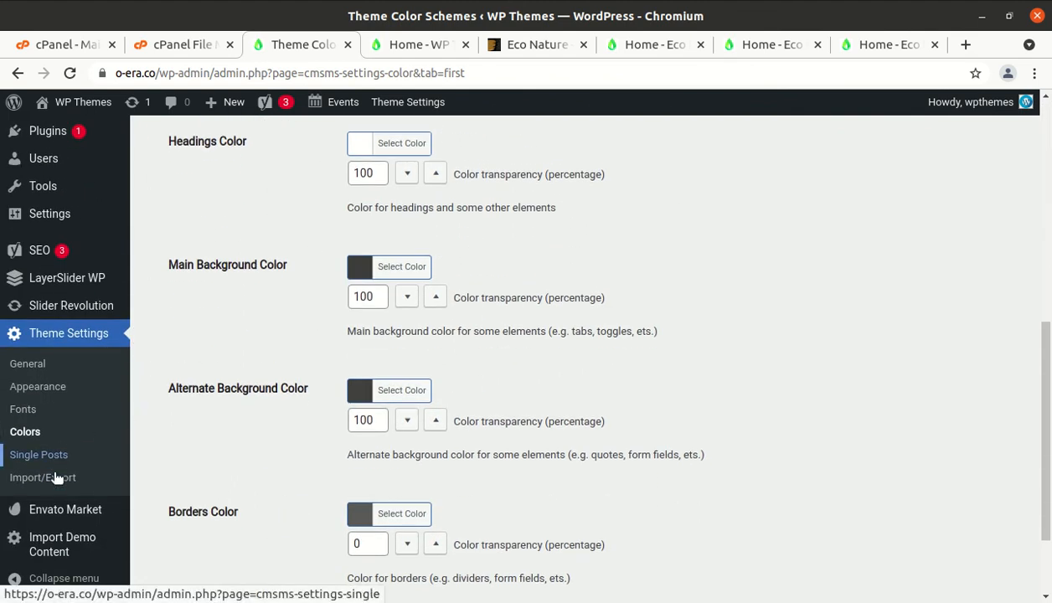
pyautogui.scroll(-2, 113, 475)
pyautogui.scroll(10, 116, 475)
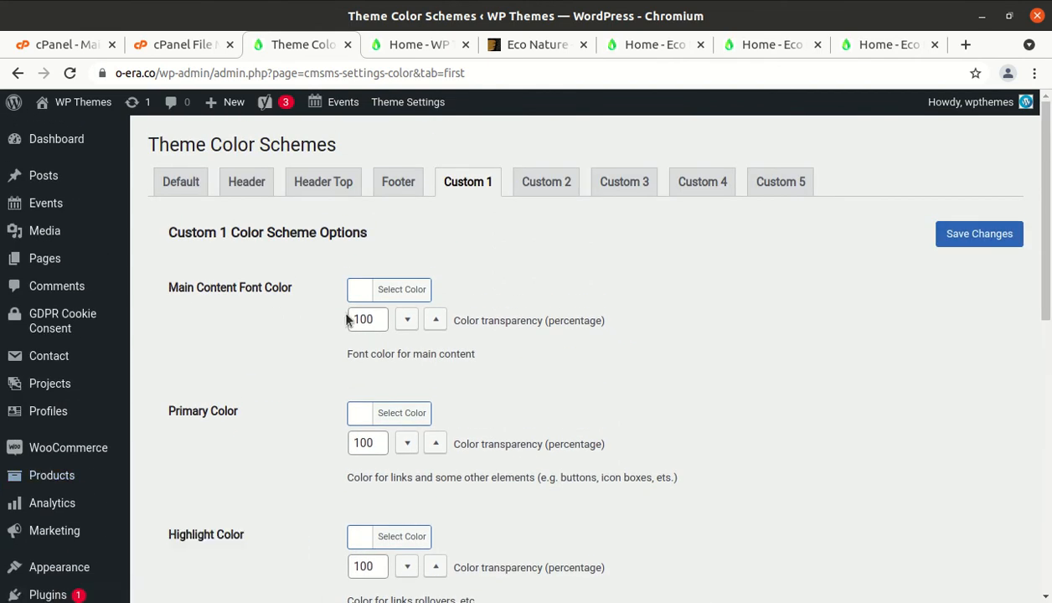
# Open the live site in a new browser tab to replace the old Home tab, and look over its homepage
pyautogui.moveTo(75, 103)
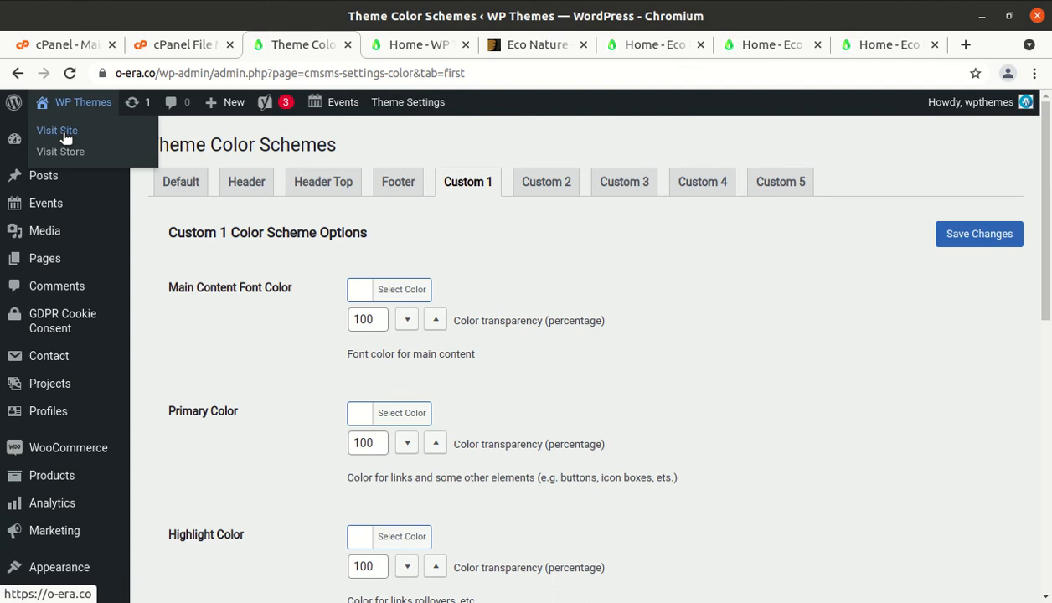
pyautogui.middleClick(65, 136)
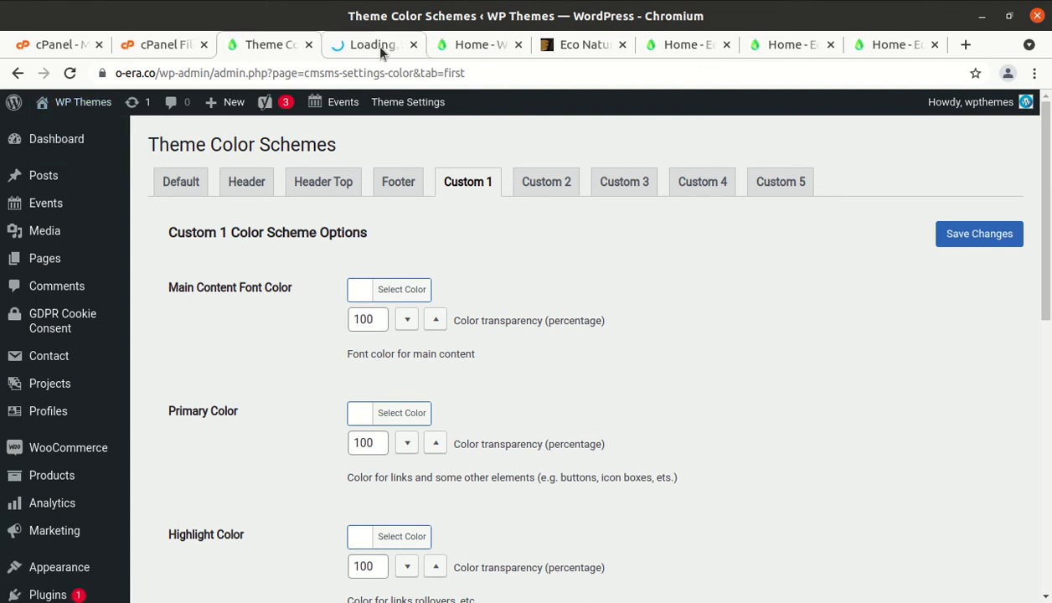
pyautogui.click(372, 46)
pyautogui.click(465, 44)
pyautogui.click(518, 44)
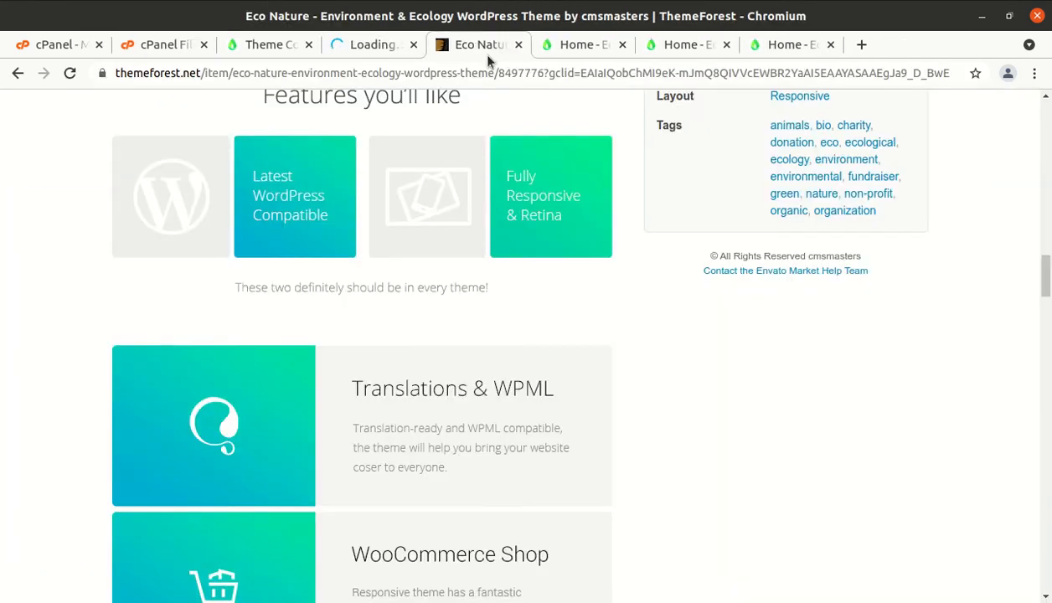
pyautogui.click(382, 50)
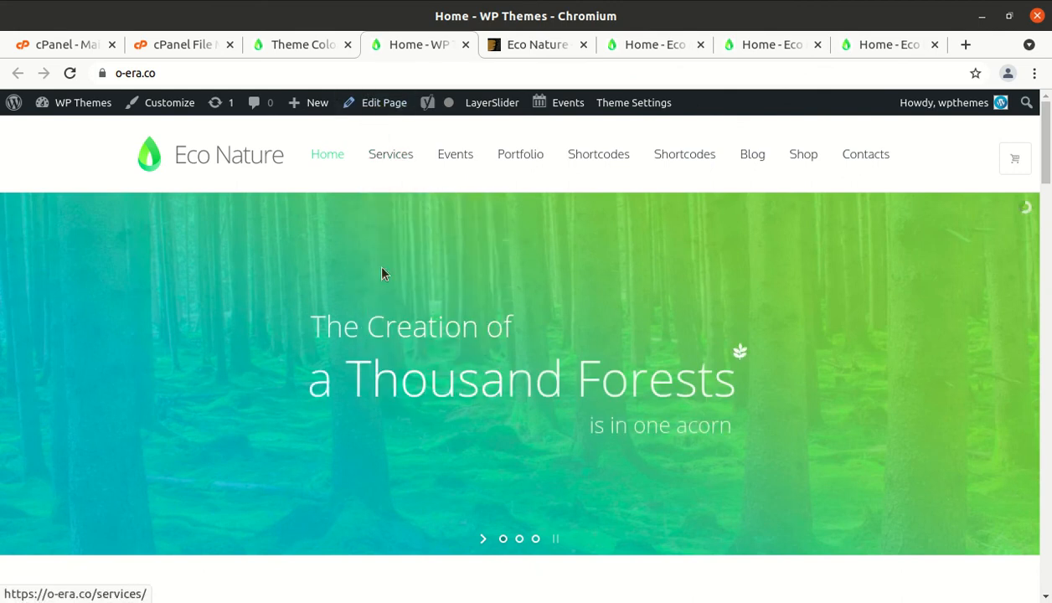
pyautogui.scroll(-6, 410, 341)
pyautogui.scroll(6, 410, 342)
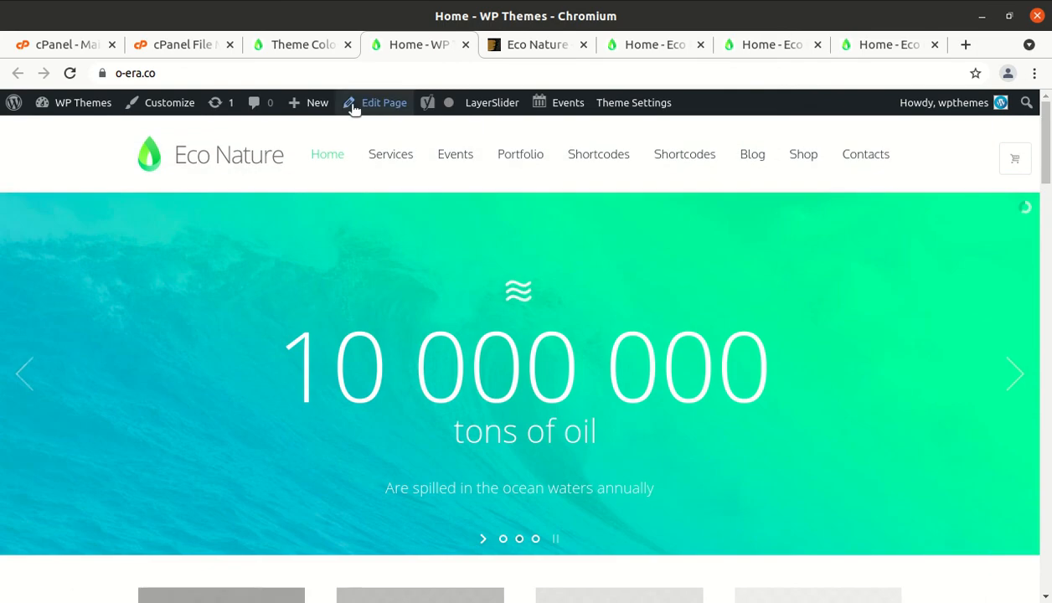
# Open the Home page for editing, dismiss the timezone notice, and look through its sections in the Visual Content Composer
pyautogui.click(392, 111)
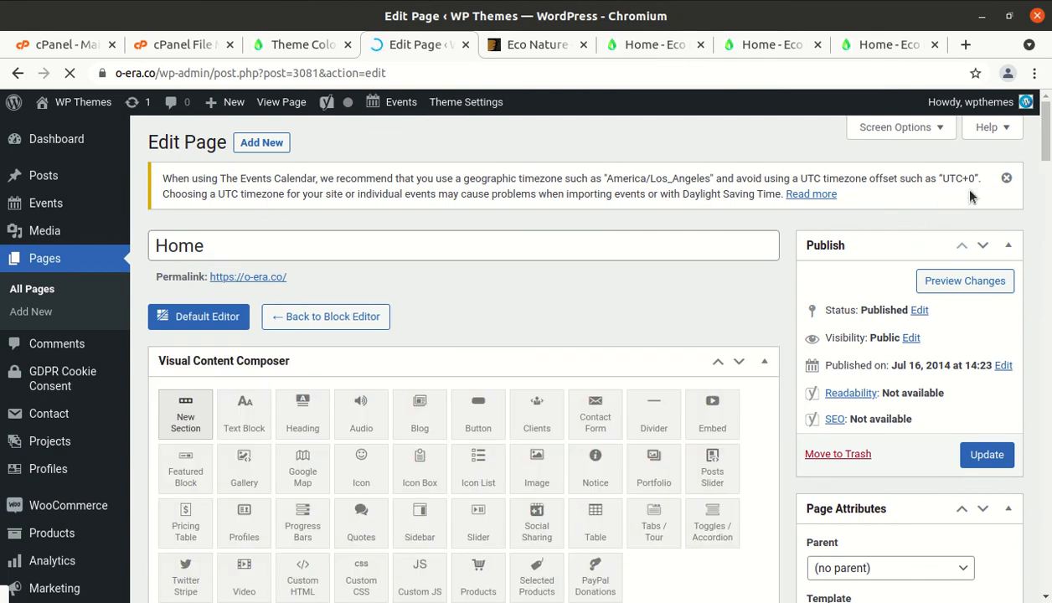
pyautogui.click(1005, 179)
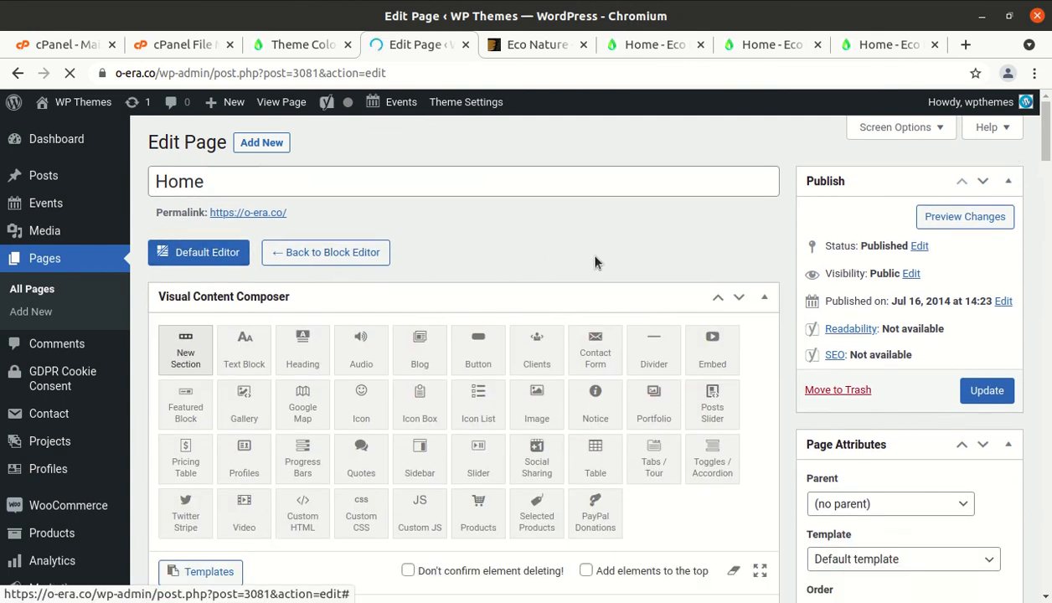
pyautogui.scroll(-3, 631, 264)
pyautogui.scroll(-3, 631, 264)
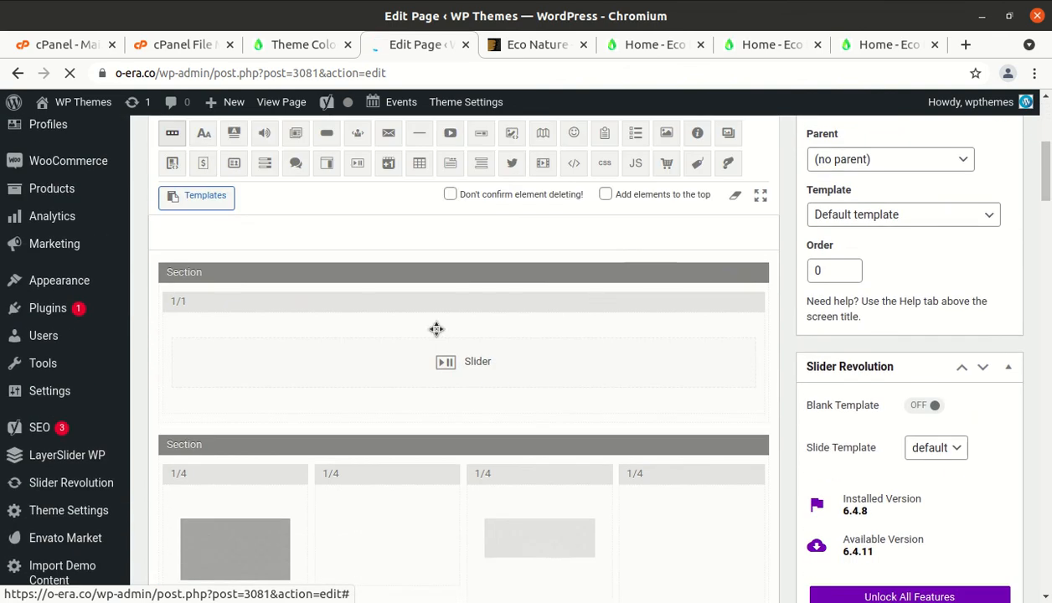
pyautogui.scroll(-4, 614, 392)
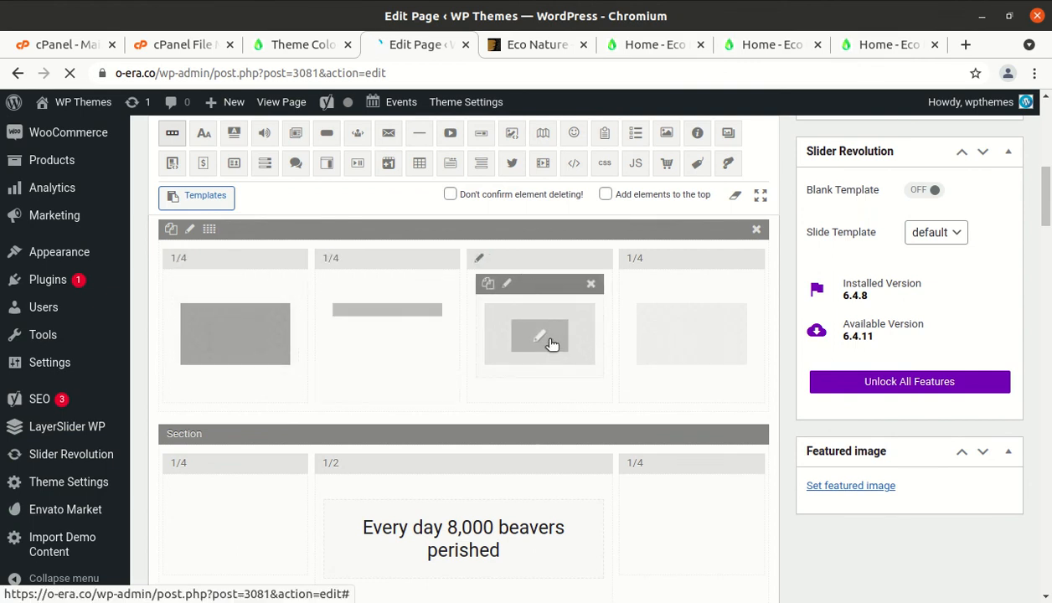
# View the Image Shortcode Settings of the third image in the four-column section without changes, and look through the Home page's remaining composer sections
pyautogui.click(542, 338)
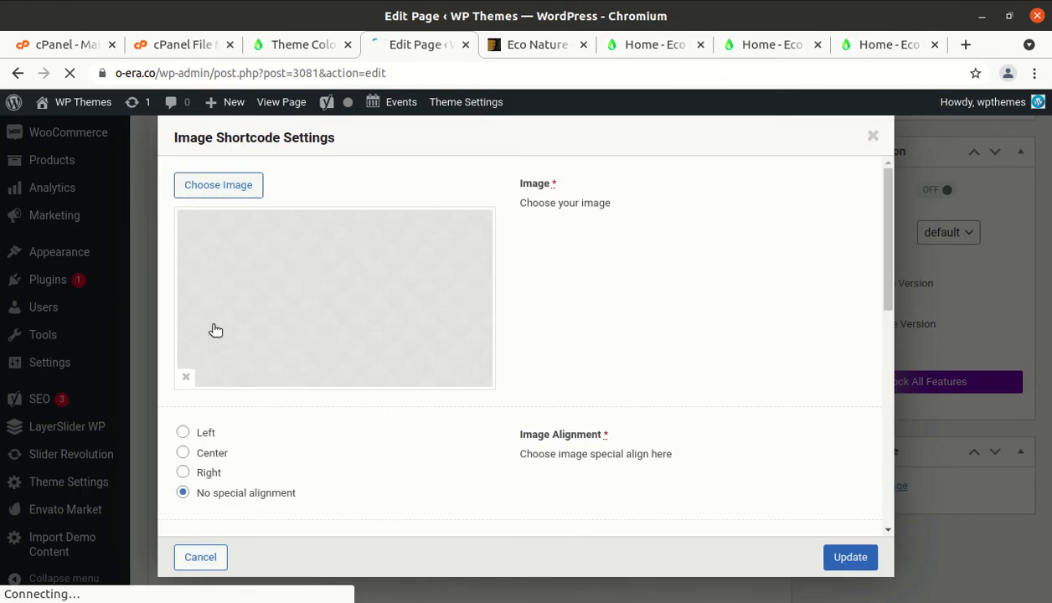
pyautogui.click(871, 136)
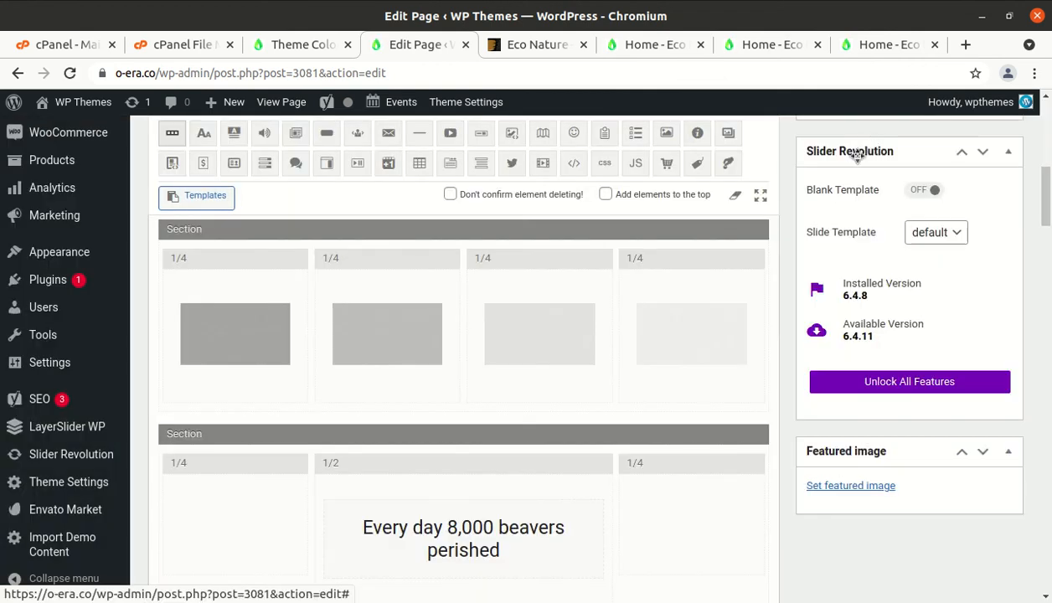
pyautogui.scroll(-5, 366, 360)
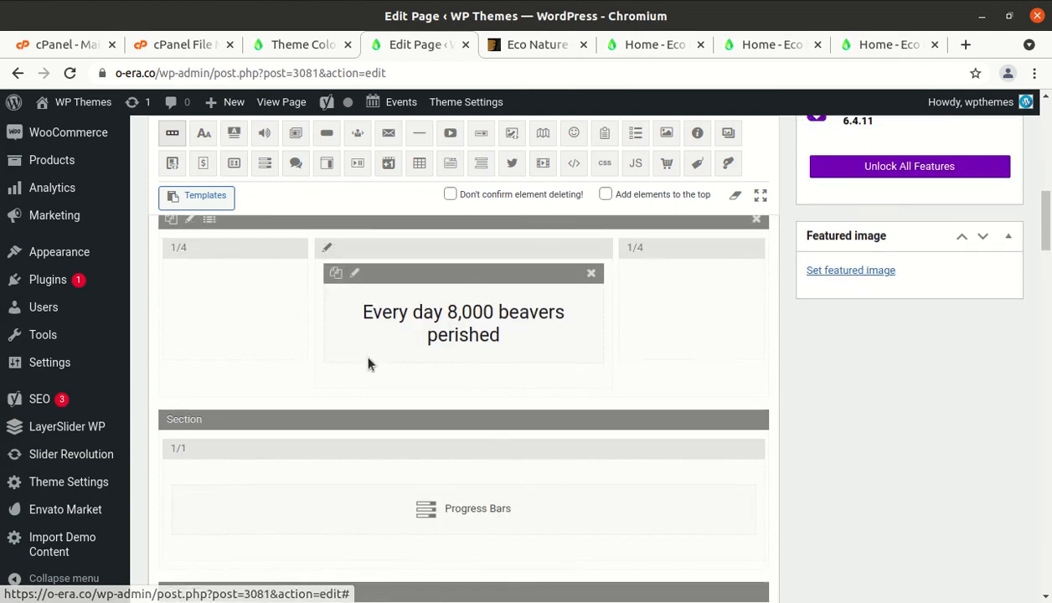
pyautogui.scroll(-10, 483, 338)
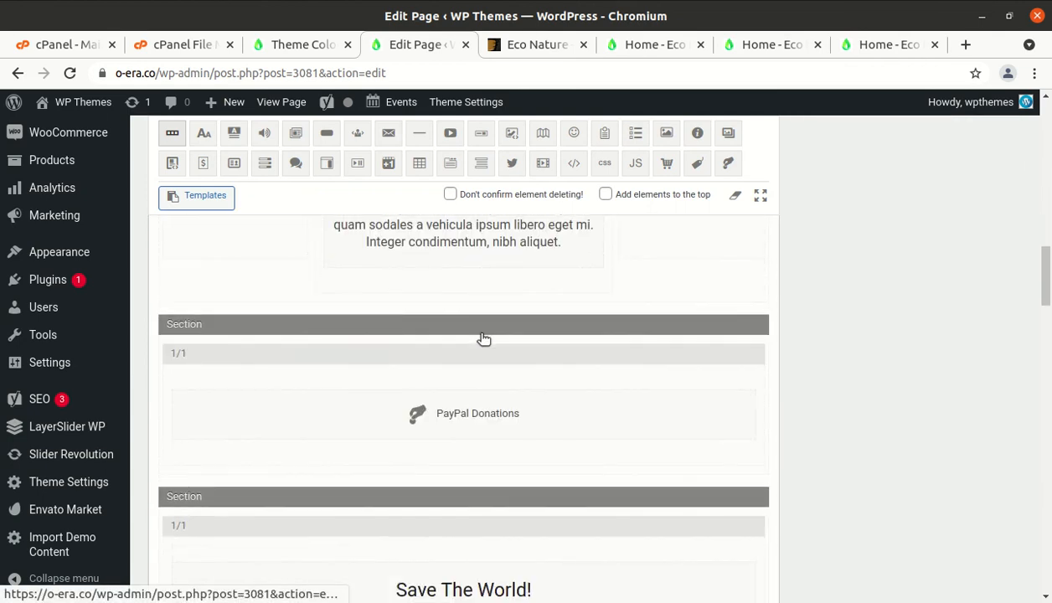
pyautogui.scroll(-1, 285, 314)
pyautogui.scroll(-15, 286, 314)
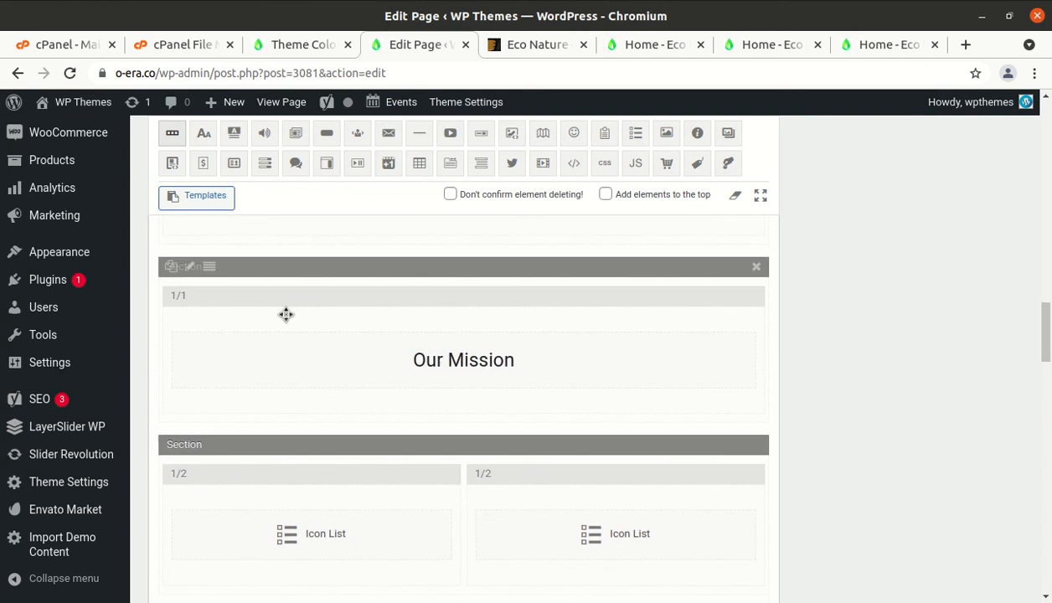
pyautogui.scroll(-14, 404, 310)
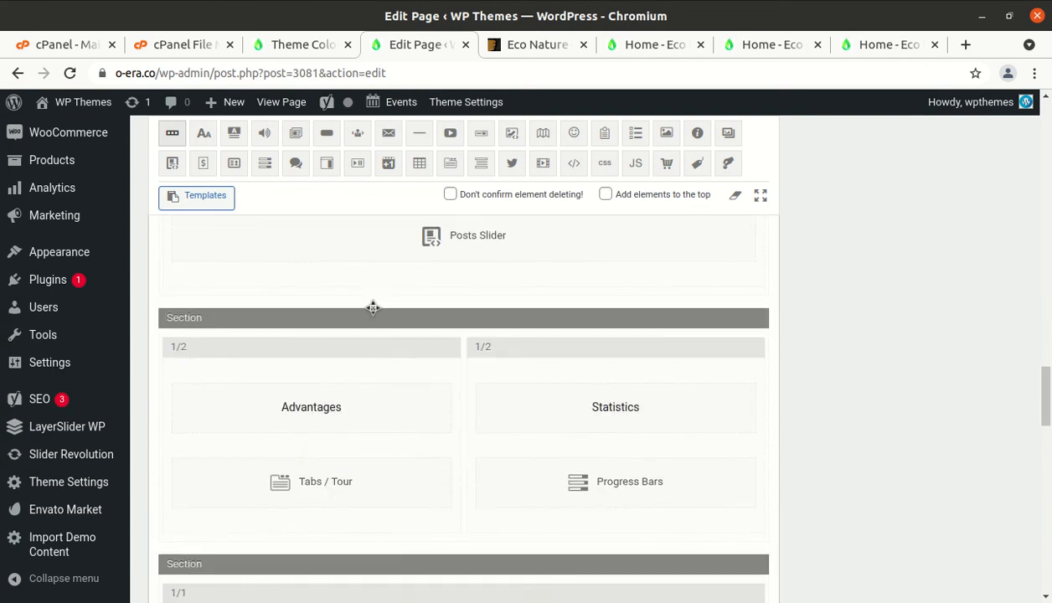
pyautogui.scroll(-3, 344, 338)
pyautogui.scroll(20, 343, 342)
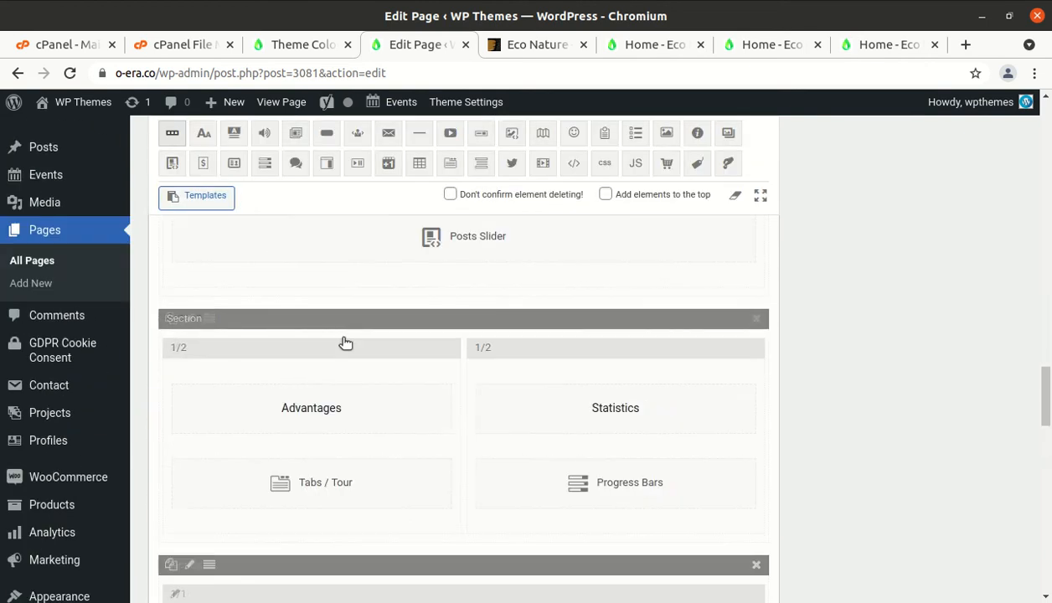
pyautogui.scroll(20, 345, 342)
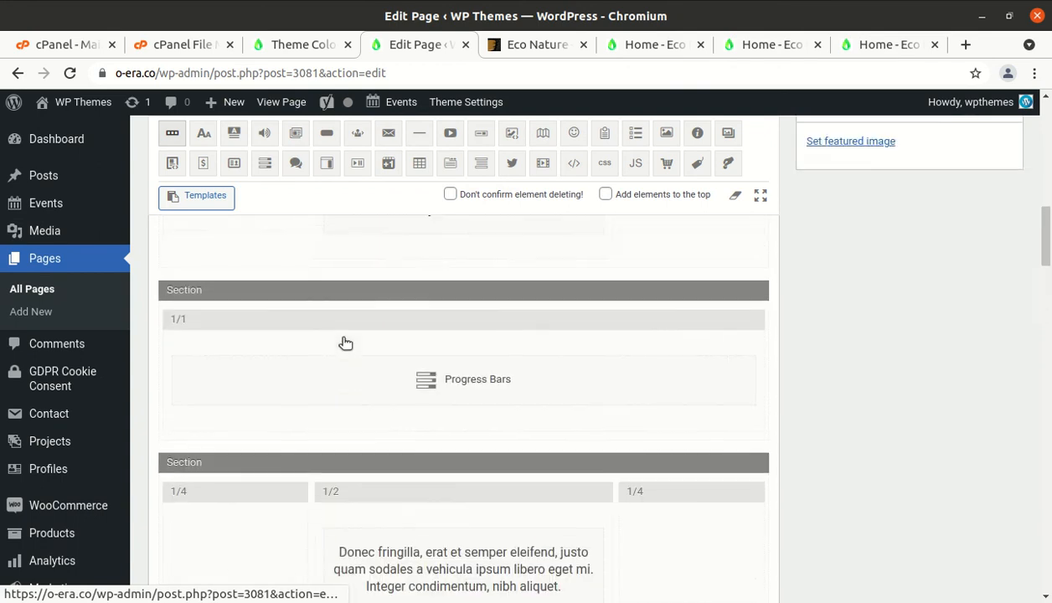
pyautogui.scroll(4, 345, 342)
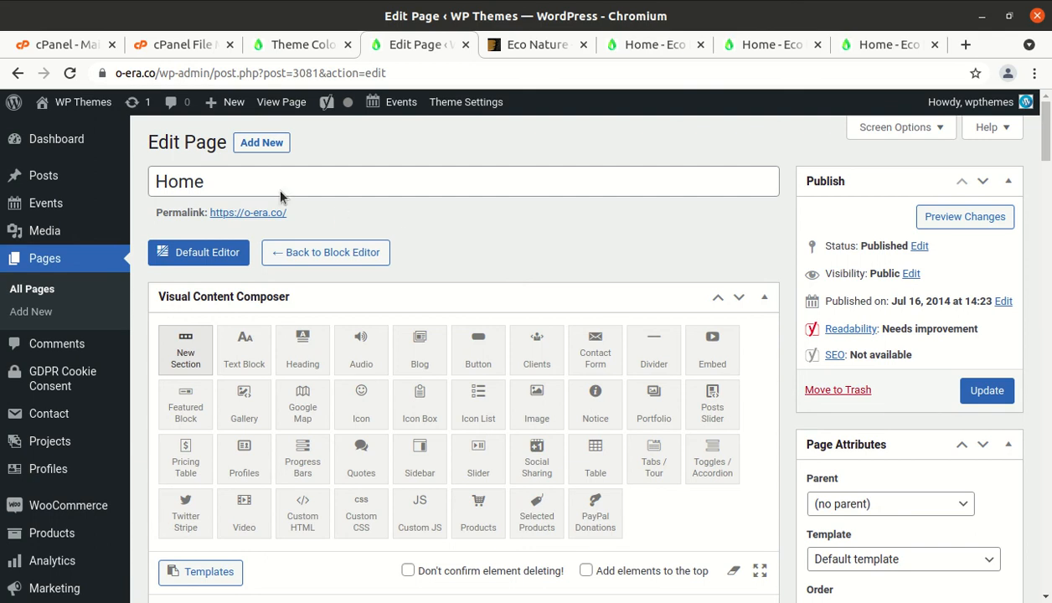
# Visit the live site from the page editor and look over the homepage from the slider to the Latest News section
pyautogui.moveTo(61, 142)
pyautogui.moveTo(75, 102)
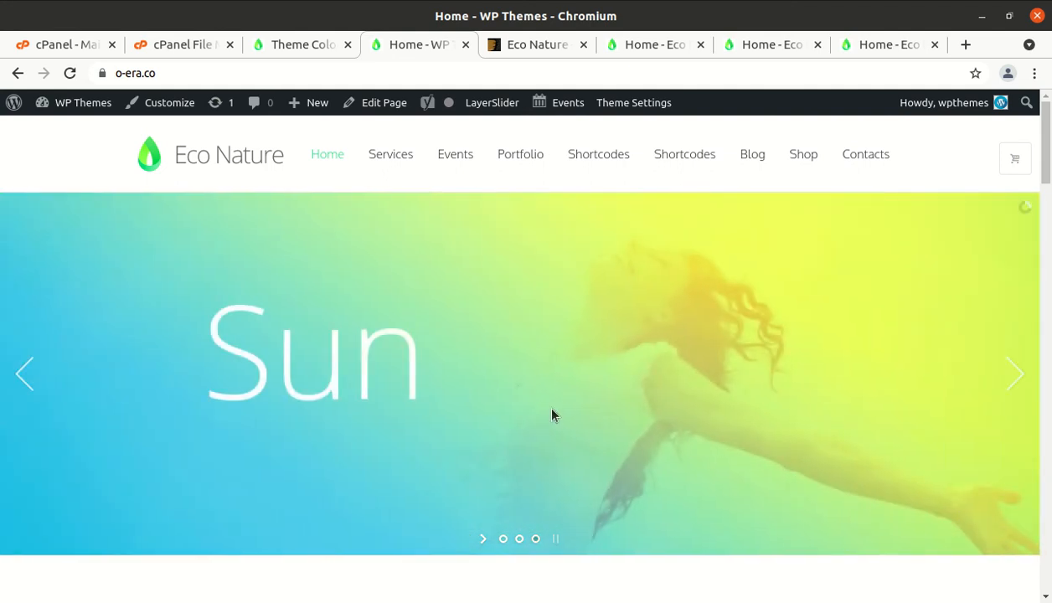
pyautogui.scroll(-3, 371, 416)
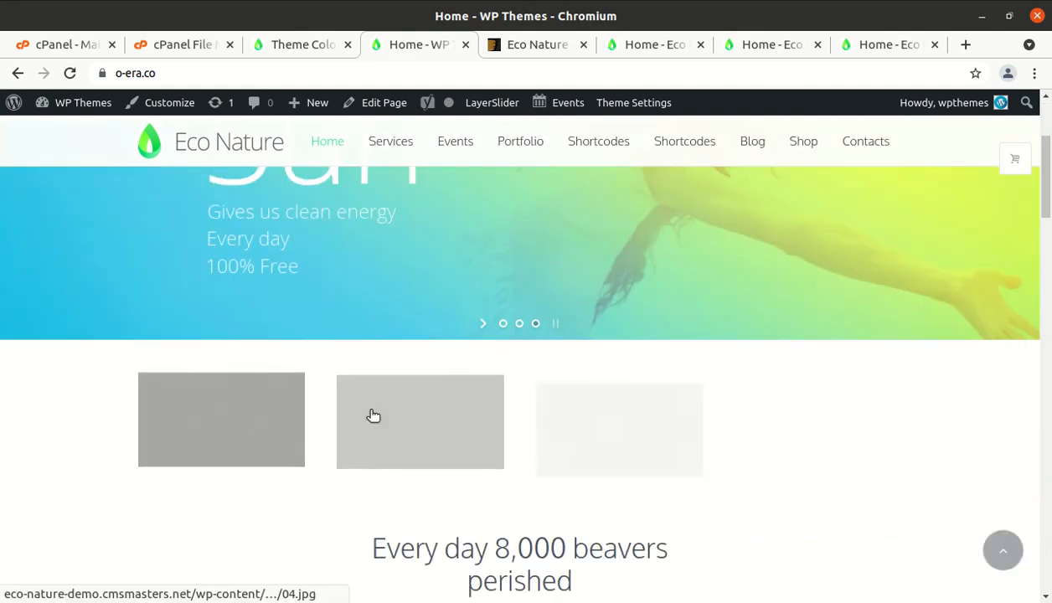
pyautogui.scroll(-4, 373, 417)
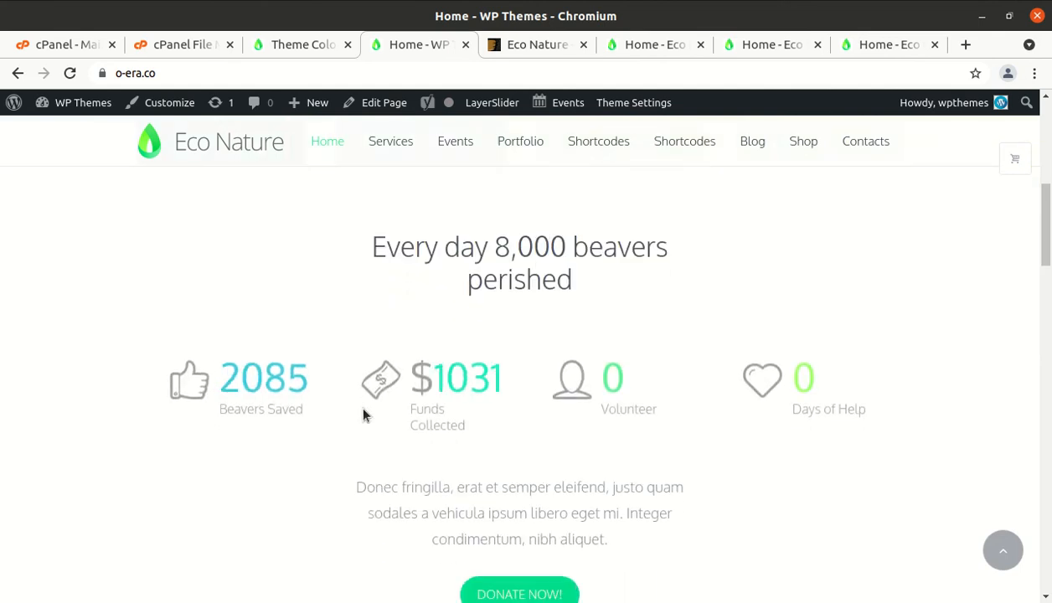
pyautogui.scroll(-6, 363, 415)
pyautogui.scroll(-7, 247, 414)
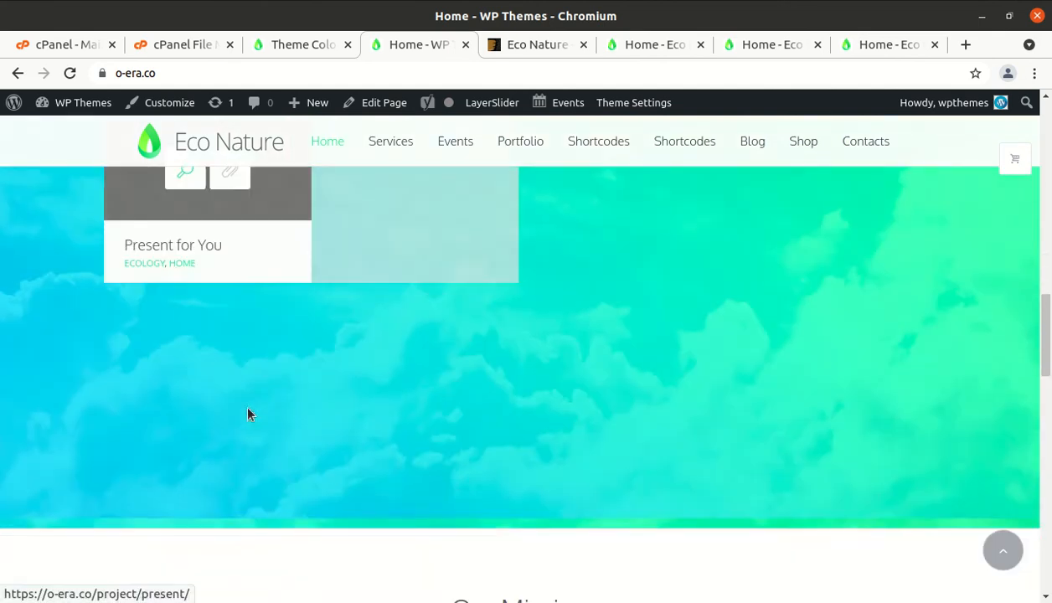
pyautogui.scroll(-3, 681, 402)
pyautogui.scroll(-3, 690, 392)
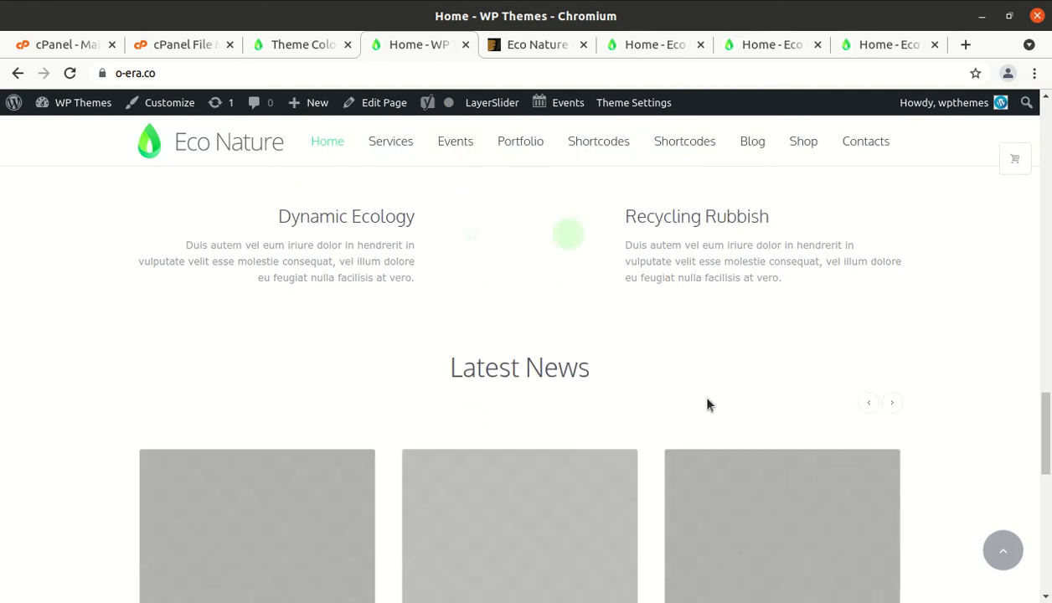
pyautogui.scroll(5, 494, 380)
pyautogui.scroll(15, 842, 359)
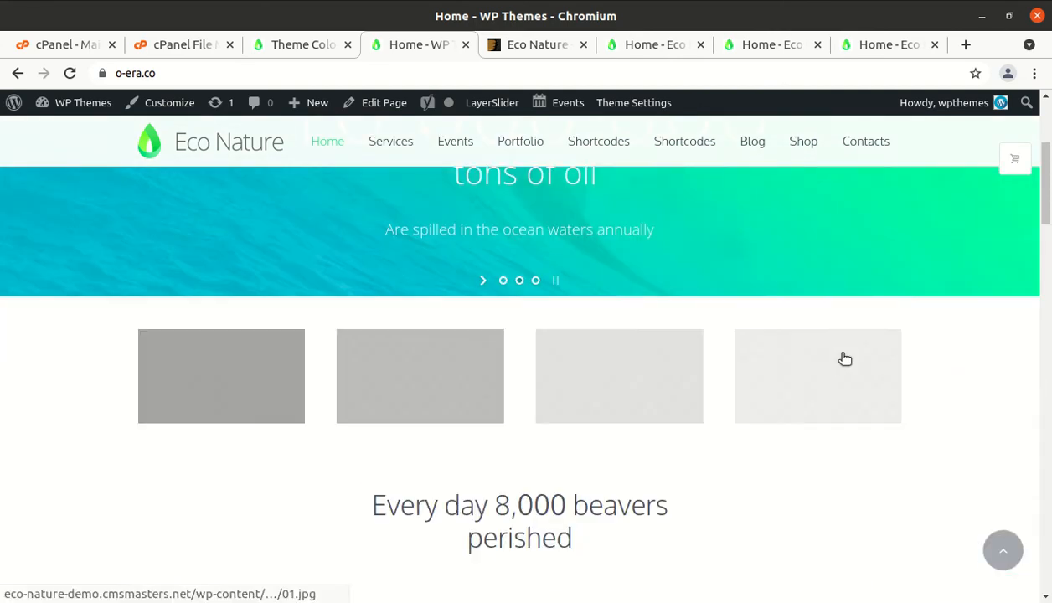
pyautogui.scroll(3, 842, 359)
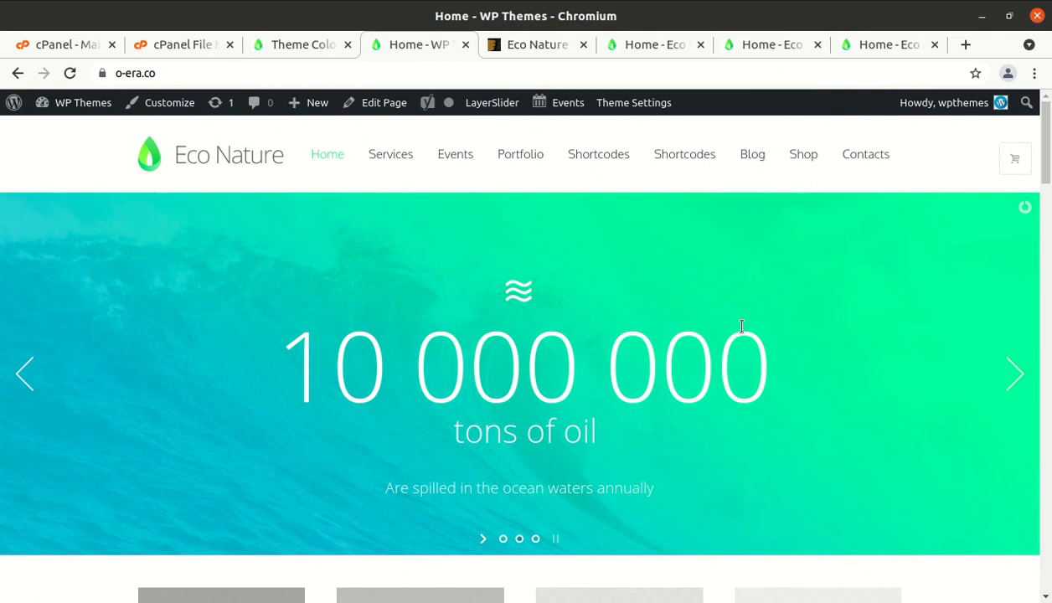